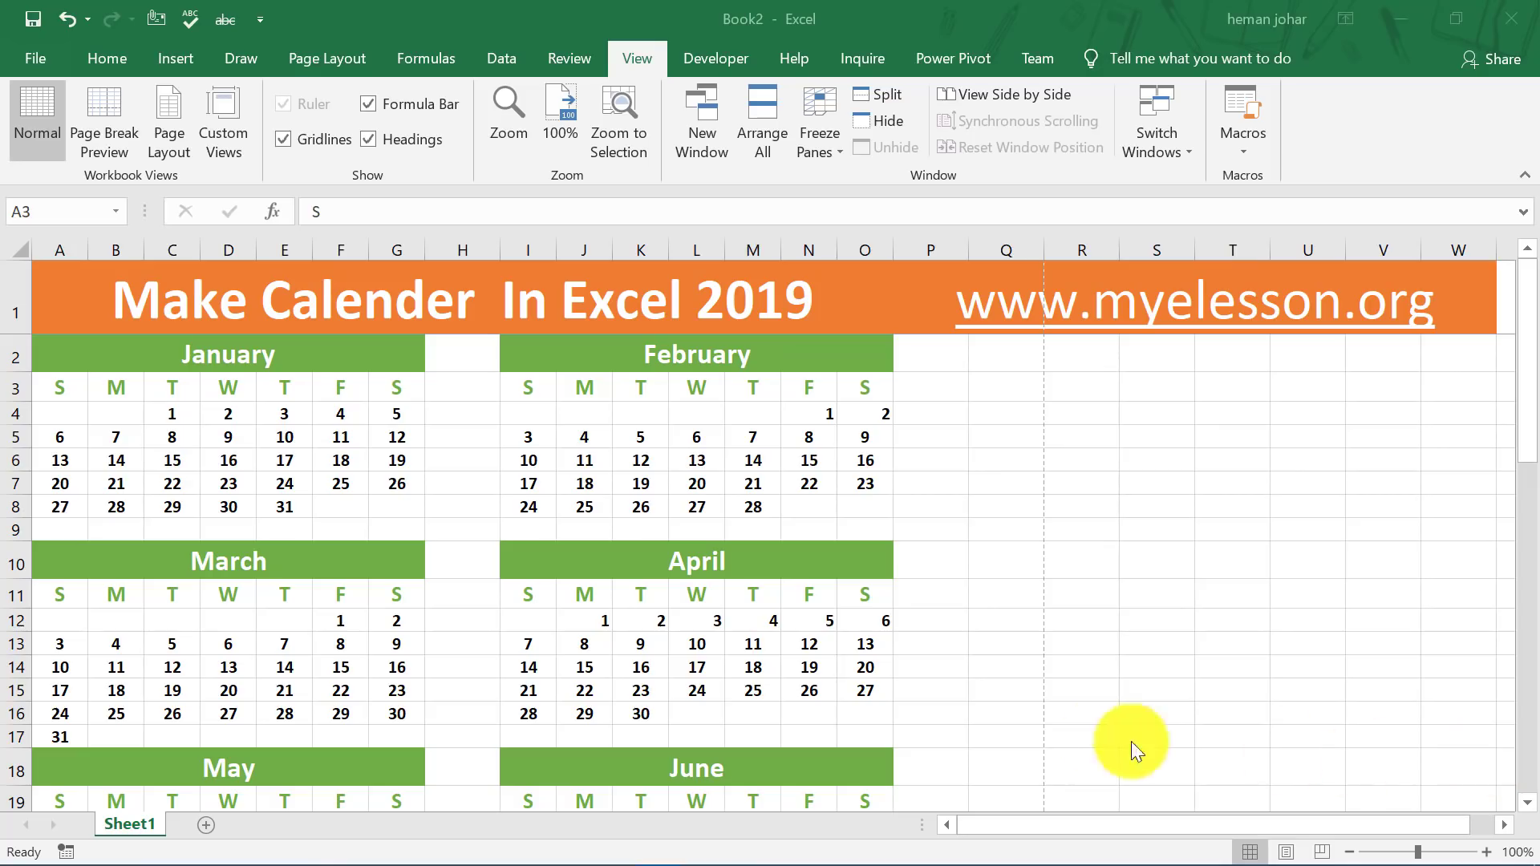
# Examine the formulas behind the January and February month headings in the finished calendar
pyautogui.press('Down')
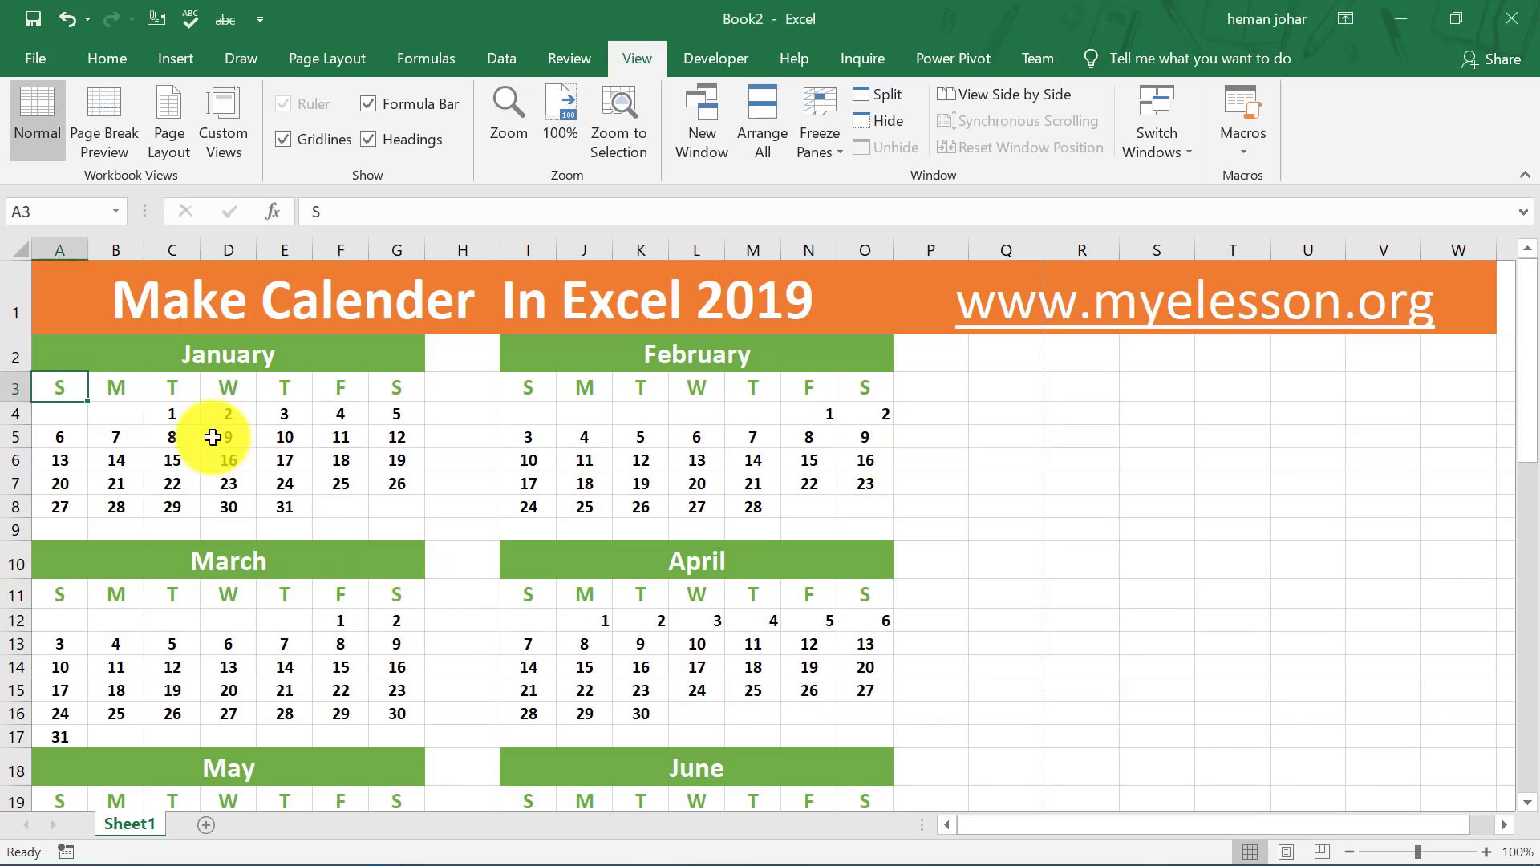
pyautogui.press('Right')
pyautogui.press('Up')
pyautogui.press('Up')
pyautogui.press('Right')
pyautogui.press('Right')
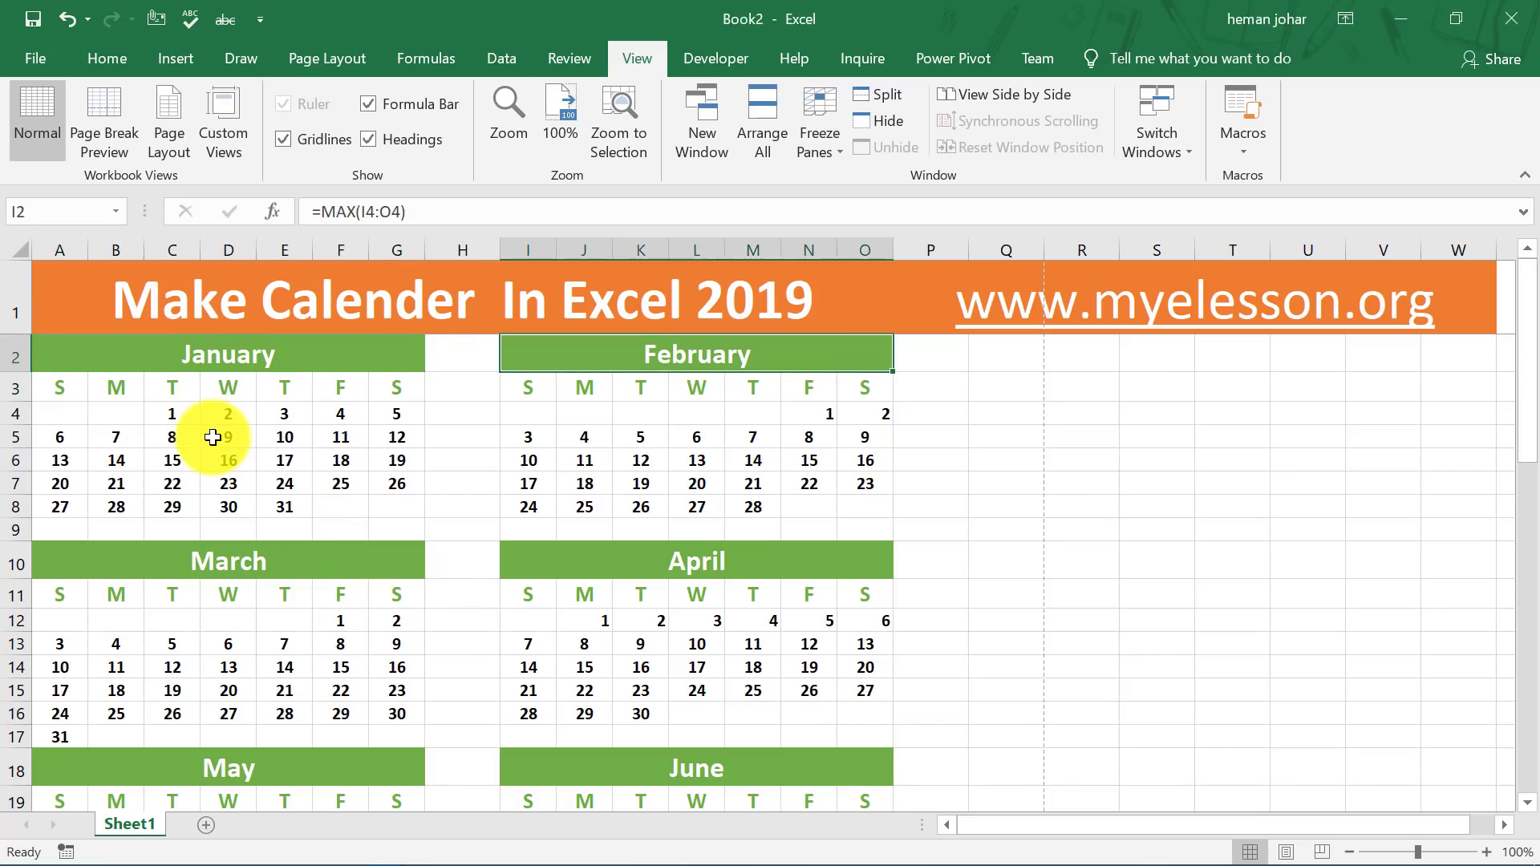
pyautogui.press('Left')
pyautogui.press('Left')
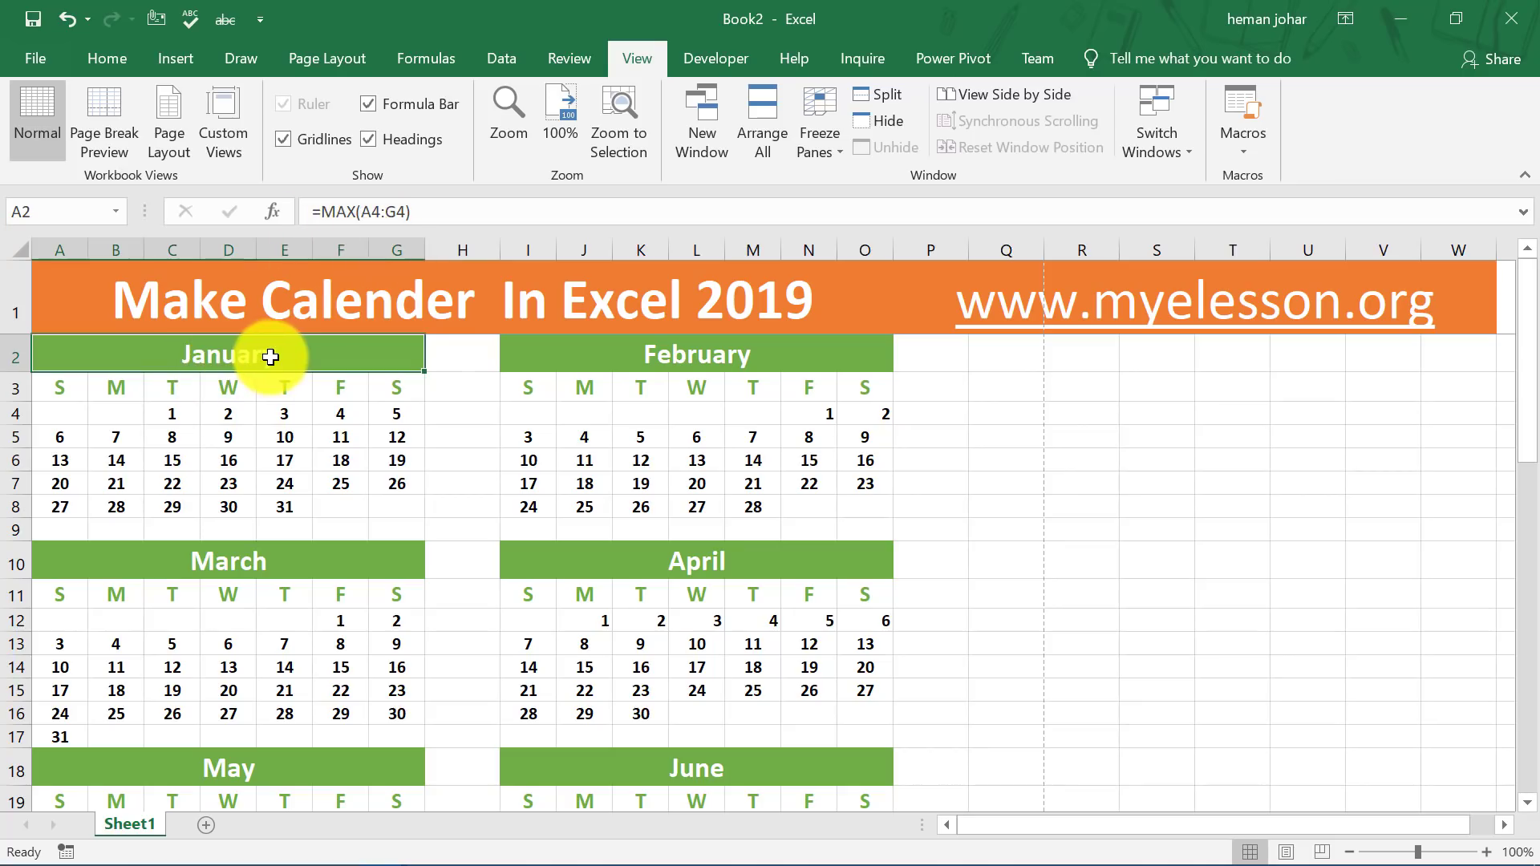
# Inspect the January date cells, checking the contents of C4 and the formula in D4
pyautogui.press('Down')
pyautogui.hotkey('ctrl', 'Right')
pyautogui.press('Down')
pyautogui.press('Down')
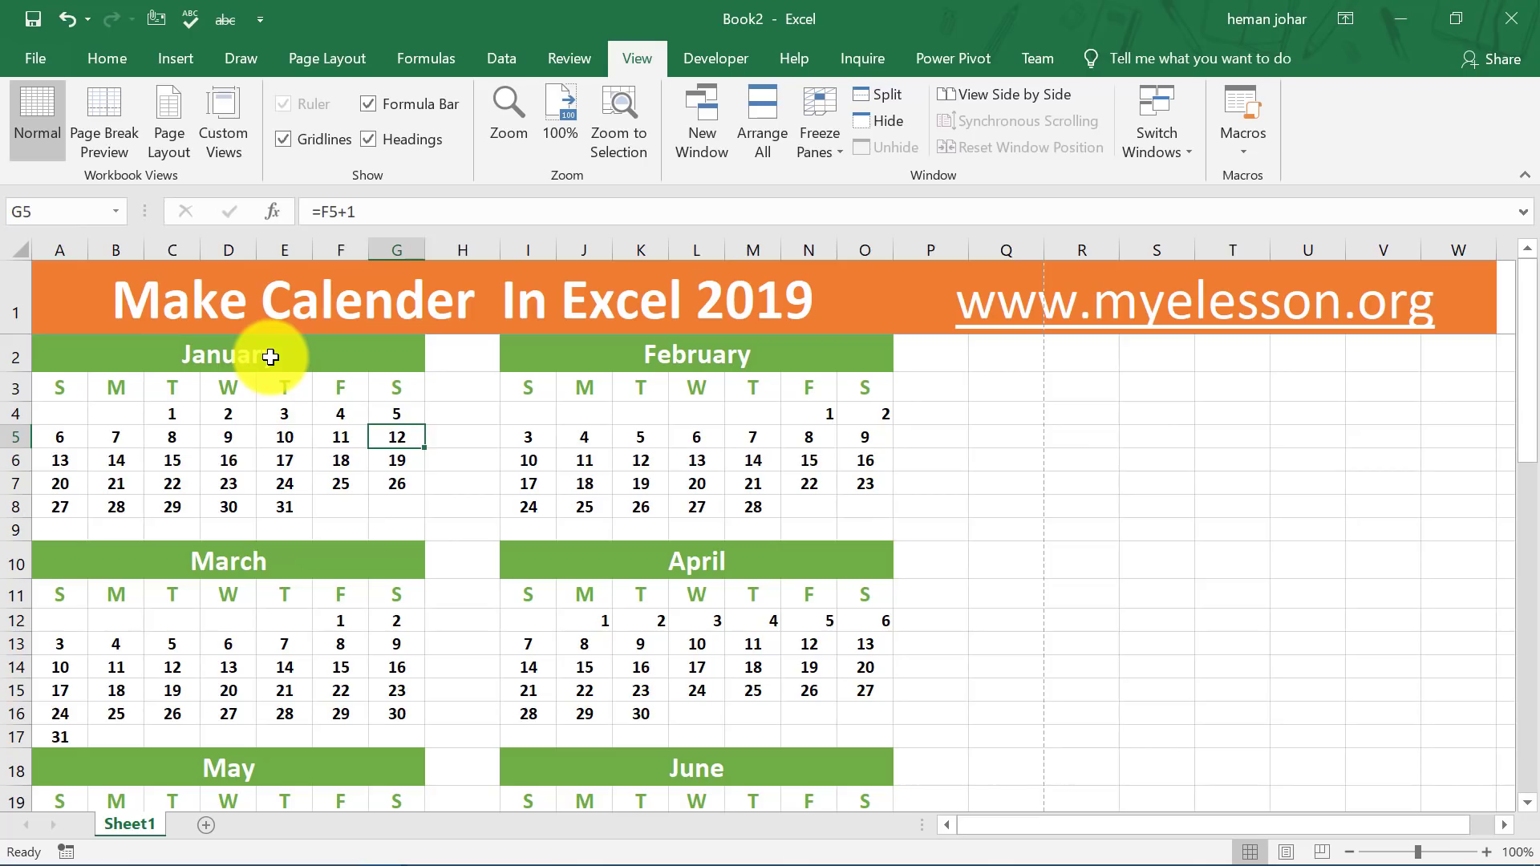
pyautogui.press('Left')
pyautogui.press('Up')
pyautogui.press('Up')
pyautogui.click(184, 412)
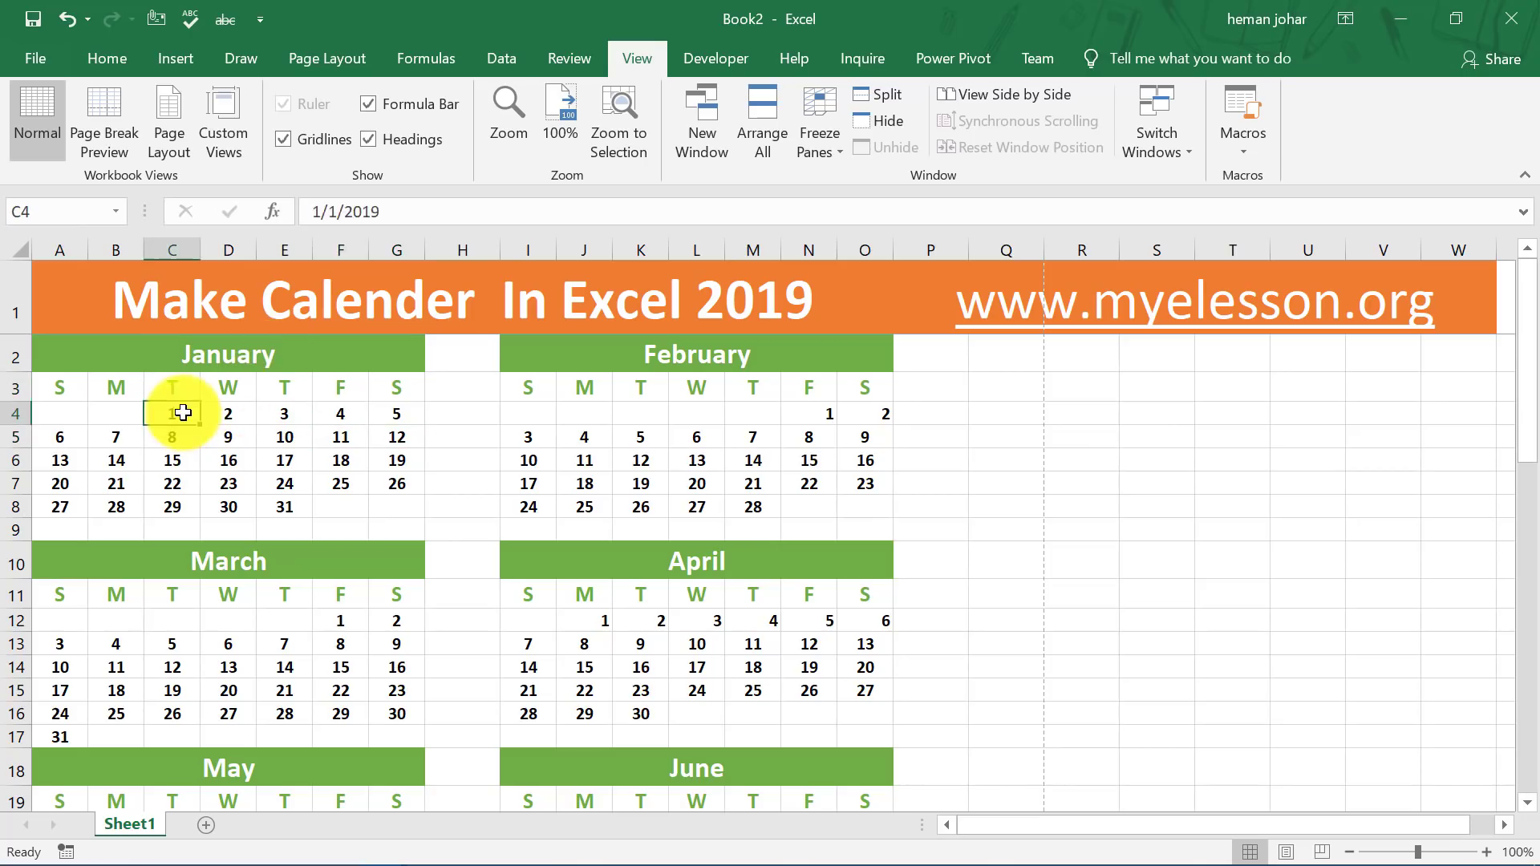
pyautogui.click(234, 413)
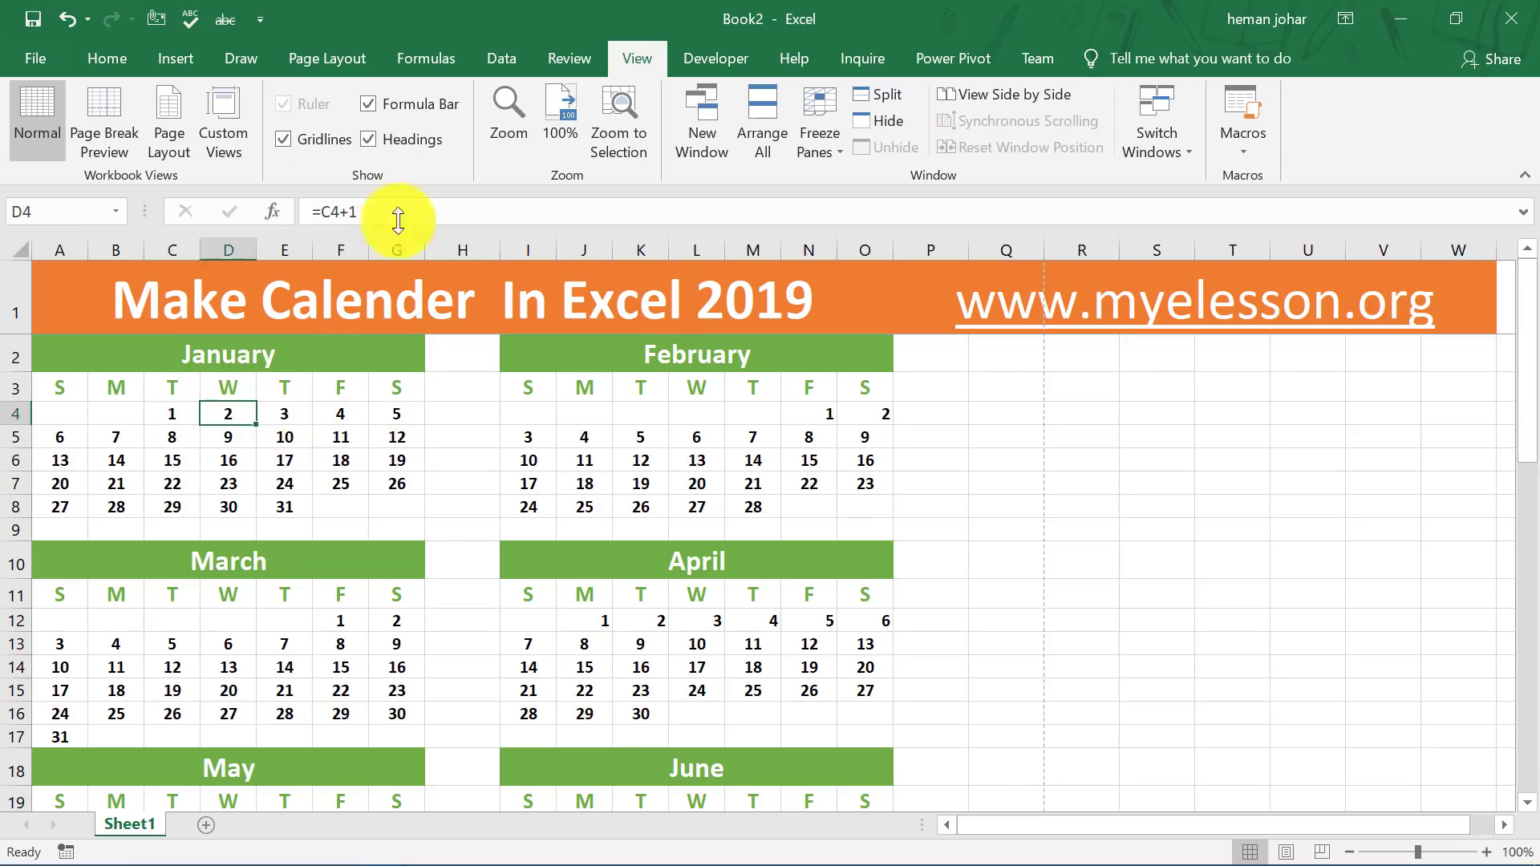
# Review the remaining months of the finished calendar through December and return to the title in row 1
pyautogui.press('Down')
pyautogui.press('Down')
pyautogui.press('Down')
pyautogui.press('Down')
pyautogui.press('Down')
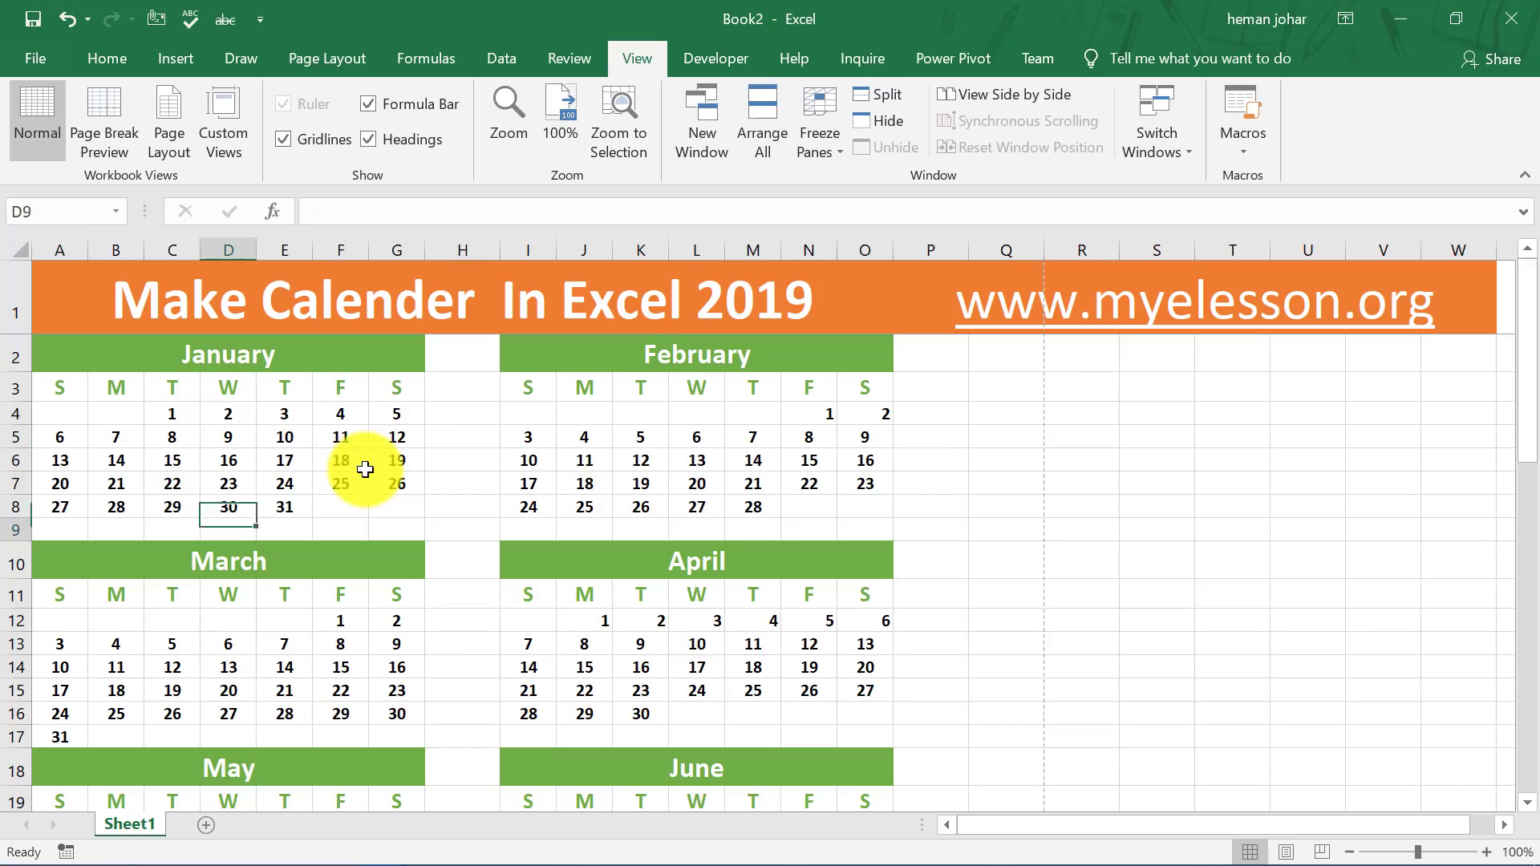
pyautogui.press('Down')
pyautogui.press('Down')
pyautogui.press('Down')
pyautogui.press('Down')
pyautogui.press('Down')
pyautogui.press('Down')
pyautogui.press('Down')
pyautogui.press('Down')
pyautogui.press('Down')
pyautogui.press('Down')
pyautogui.press('Down')
pyautogui.press('Down')
pyautogui.press('Down')
pyautogui.press('Down')
pyautogui.press('Down')
pyautogui.press('Down')
pyautogui.press('Down')
pyautogui.press('Down')
pyautogui.press('Down')
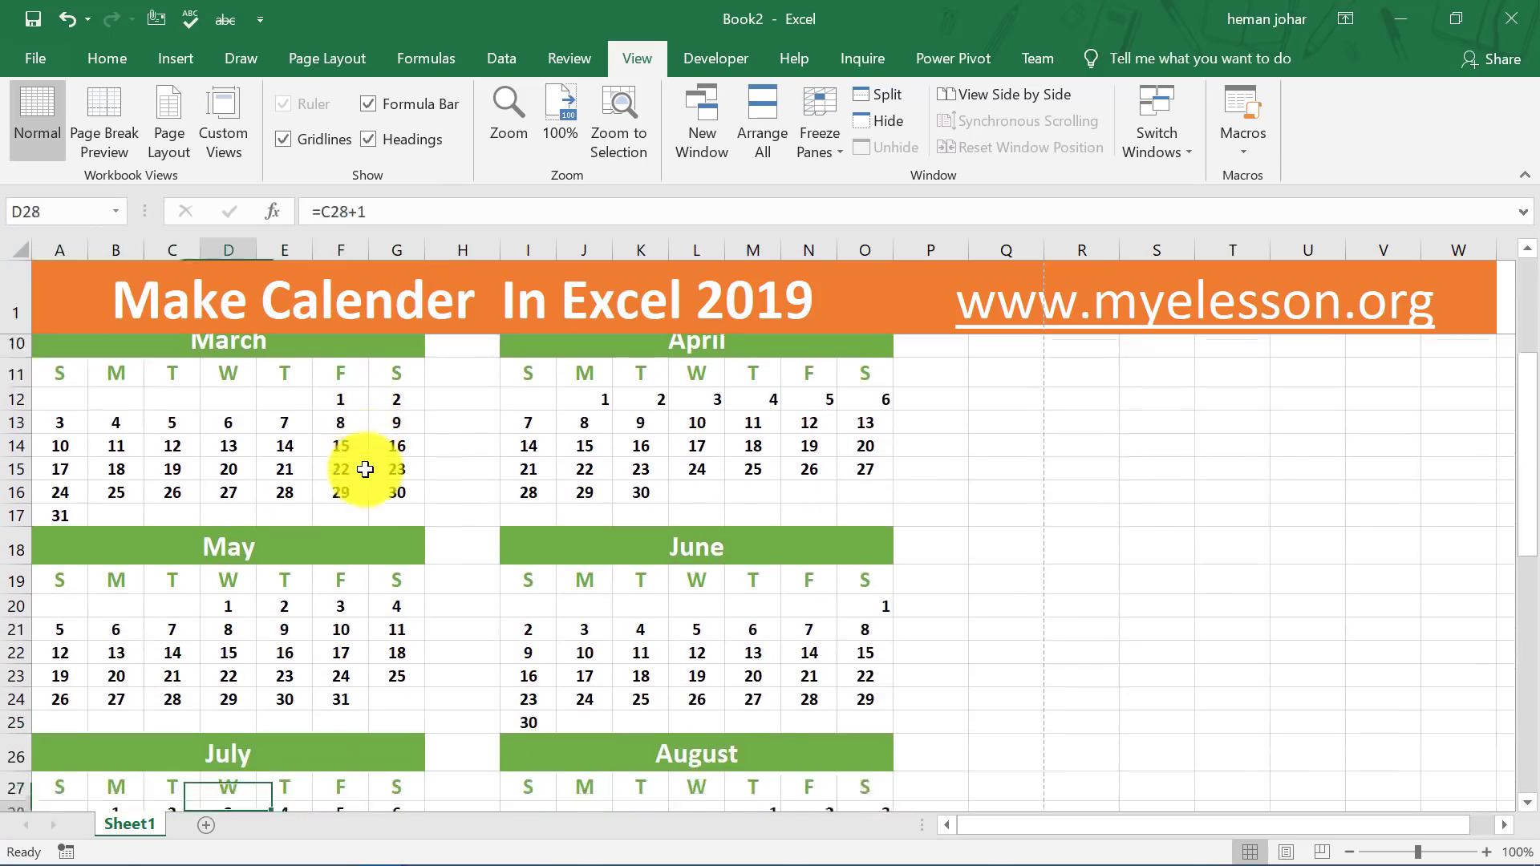
pyautogui.press('Down')
pyautogui.press('Down')
pyautogui.press('Down')
pyautogui.press('Down')
pyautogui.press('Down')
pyautogui.press('Down')
pyautogui.press('Down')
pyautogui.press('Down')
pyautogui.press('Down')
pyautogui.press('Down')
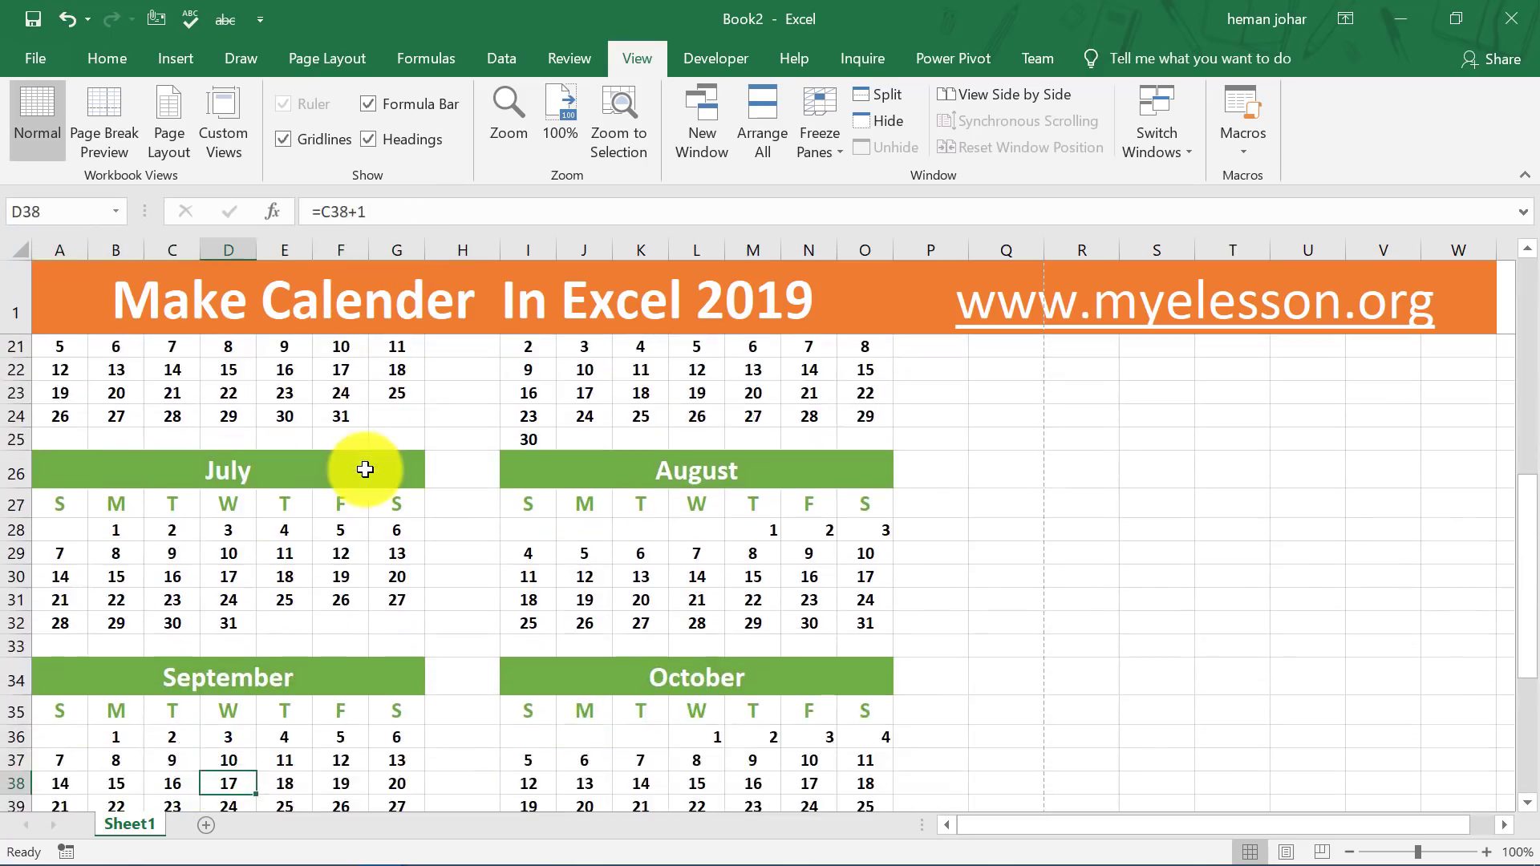
pyautogui.press('Down')
pyautogui.press('Down')
pyautogui.press('Down')
pyautogui.press('Down')
pyautogui.press('Down')
pyautogui.press('Down')
pyautogui.press('Down')
pyautogui.press('Down')
pyautogui.press('Down')
pyautogui.press('Down')
pyautogui.press('Down')
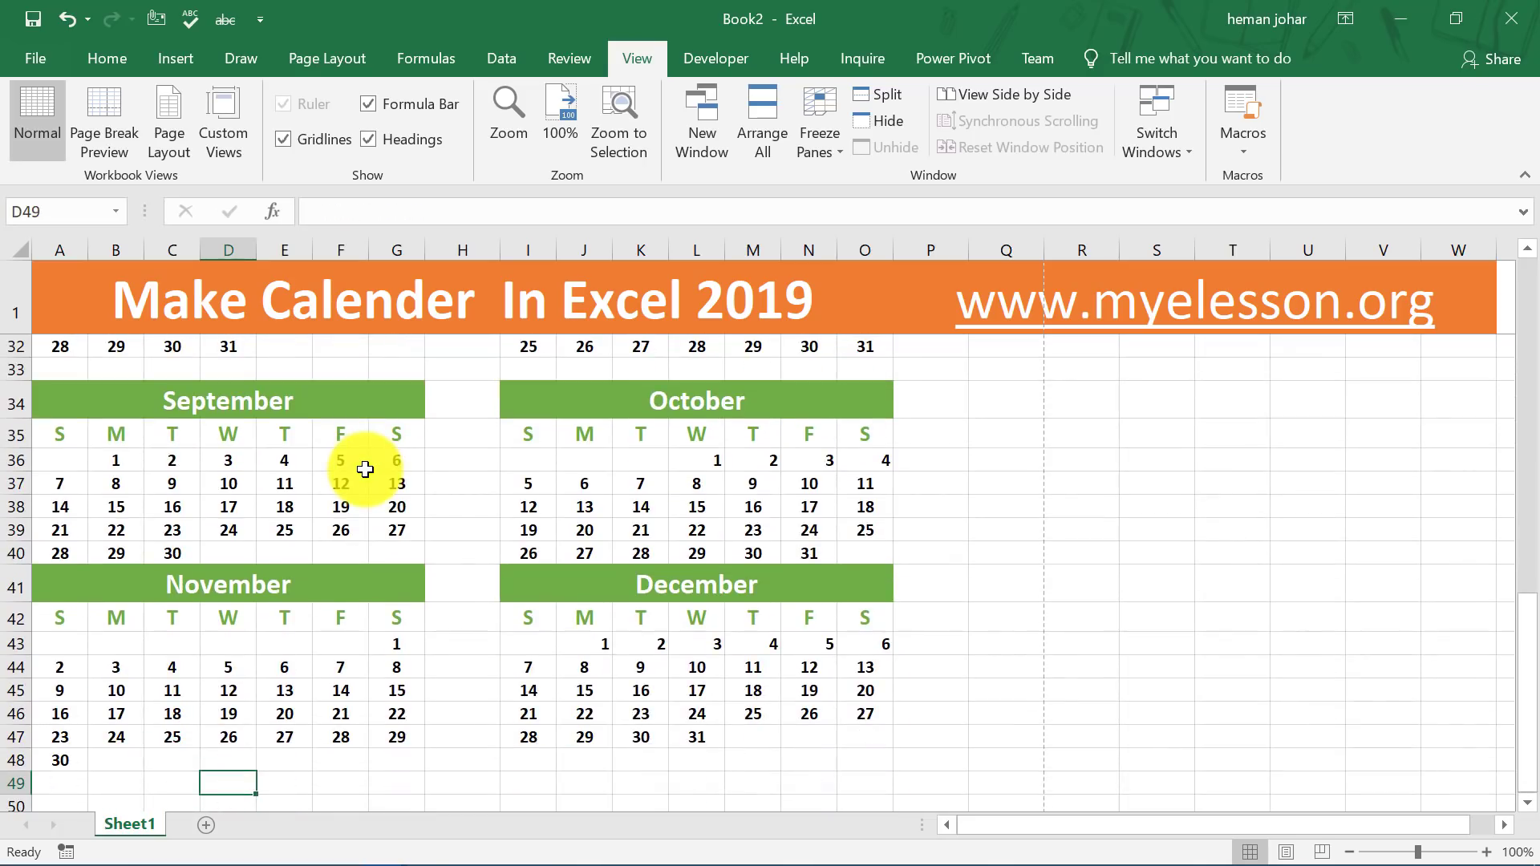
pyautogui.press('Up')
pyautogui.press('Up')
pyautogui.press('Up')
pyautogui.press('Up')
pyautogui.press('Up')
pyautogui.press('Up')
pyautogui.press('Up')
pyautogui.press('Up')
pyautogui.press('Up')
pyautogui.press('Up')
pyautogui.press('Up')
pyautogui.press('Up')
pyautogui.press('Up')
pyautogui.press('Up')
pyautogui.press('Up')
pyautogui.press('Up')
pyautogui.press('Up')
pyautogui.press('Up')
pyautogui.press('Up')
pyautogui.press('Up')
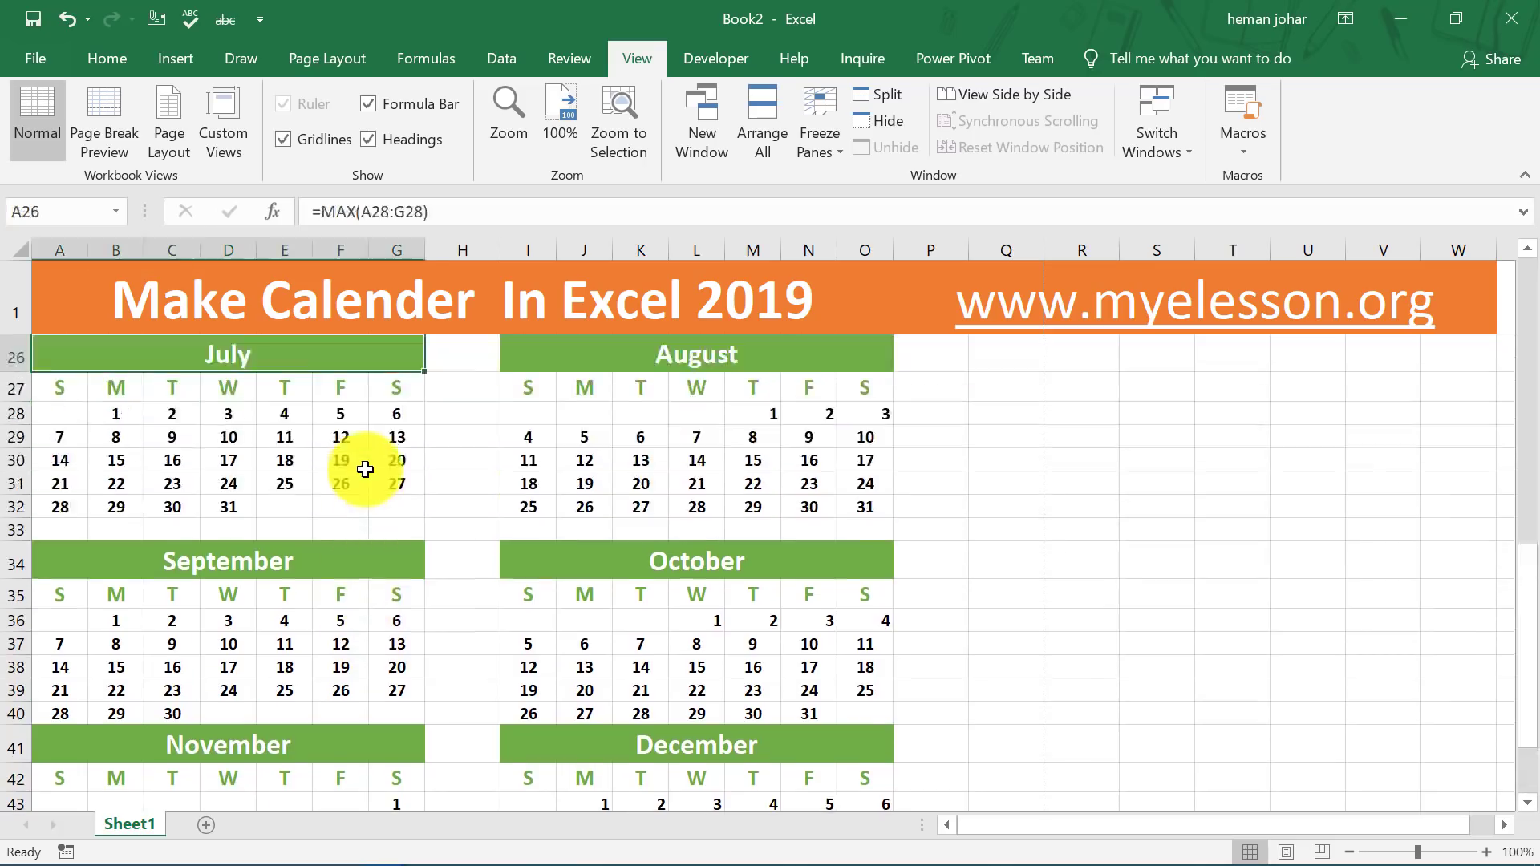
pyautogui.press('Up')
pyautogui.press('Up')
pyautogui.press('Up')
pyautogui.press('Up')
pyautogui.press('Up')
pyautogui.press('Up')
pyautogui.press('Up')
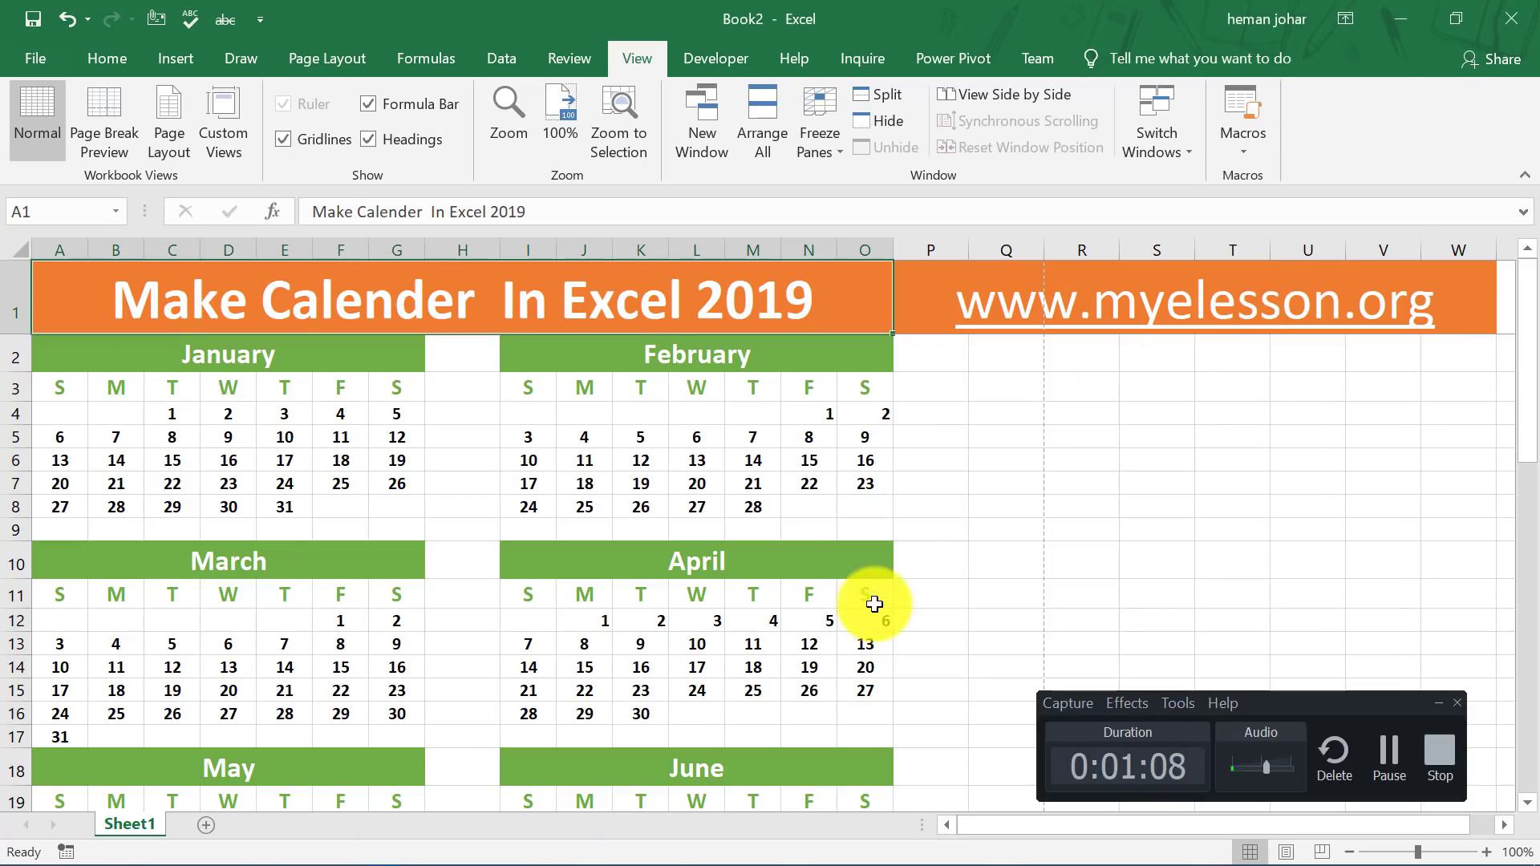
# Switch to the Book3 workbook containing only the title banner
pyautogui.click(1439, 704)
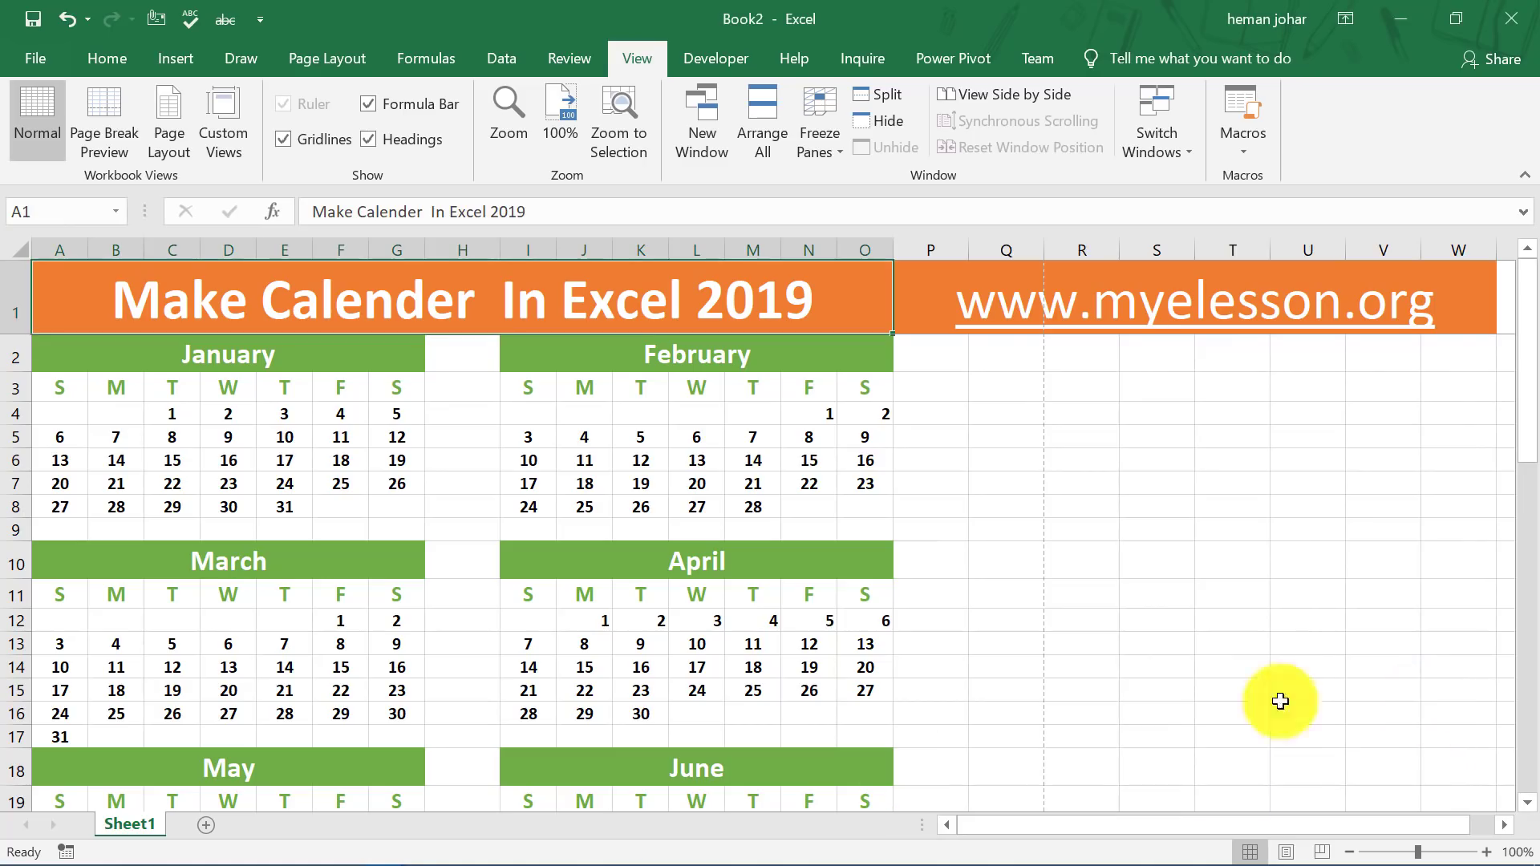
pyautogui.moveTo(440, 854)
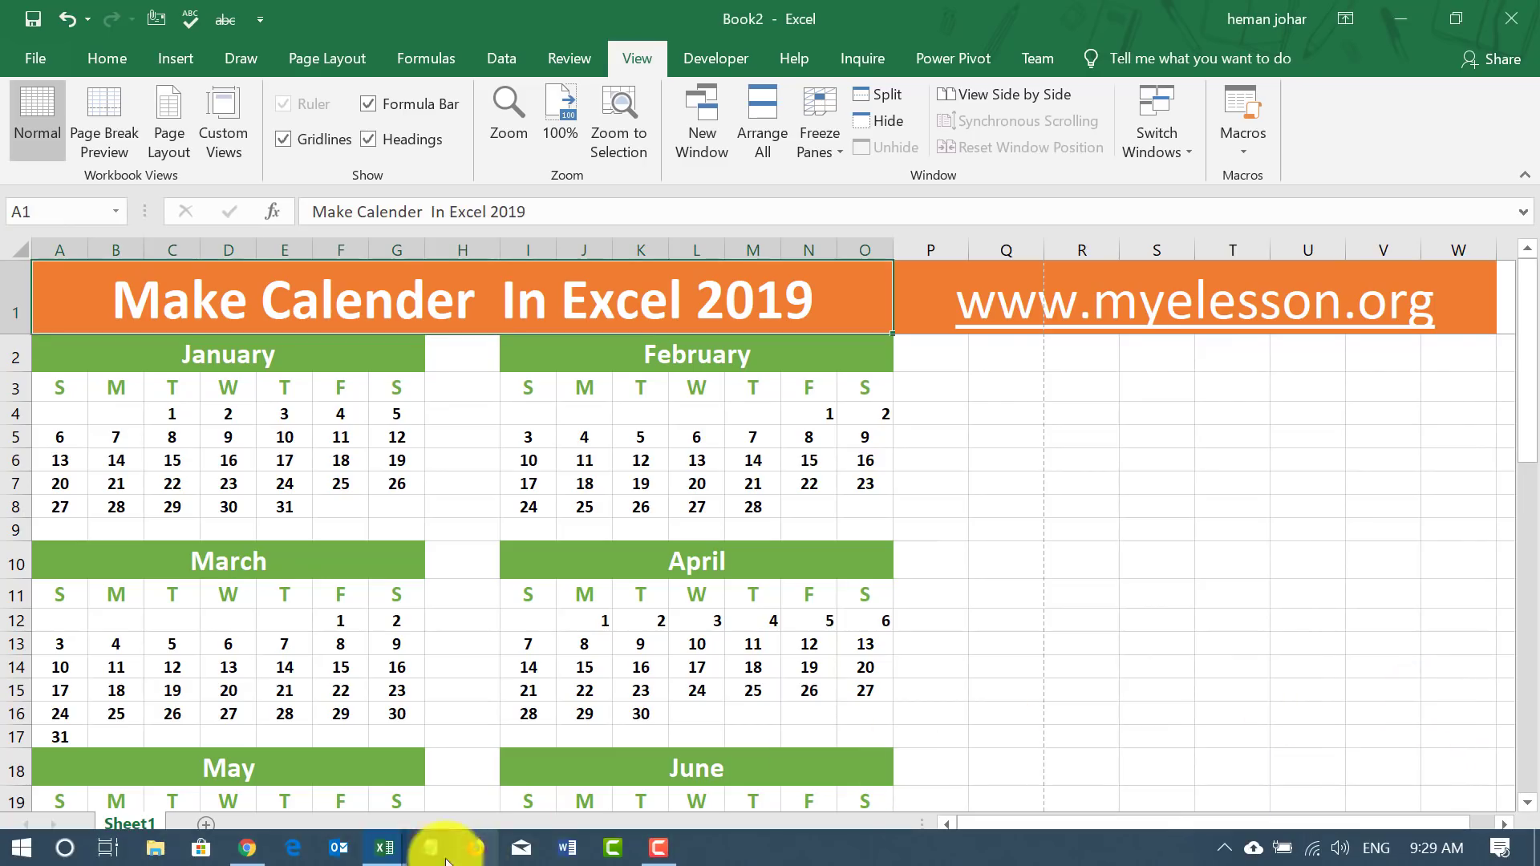
pyautogui.click(381, 859)
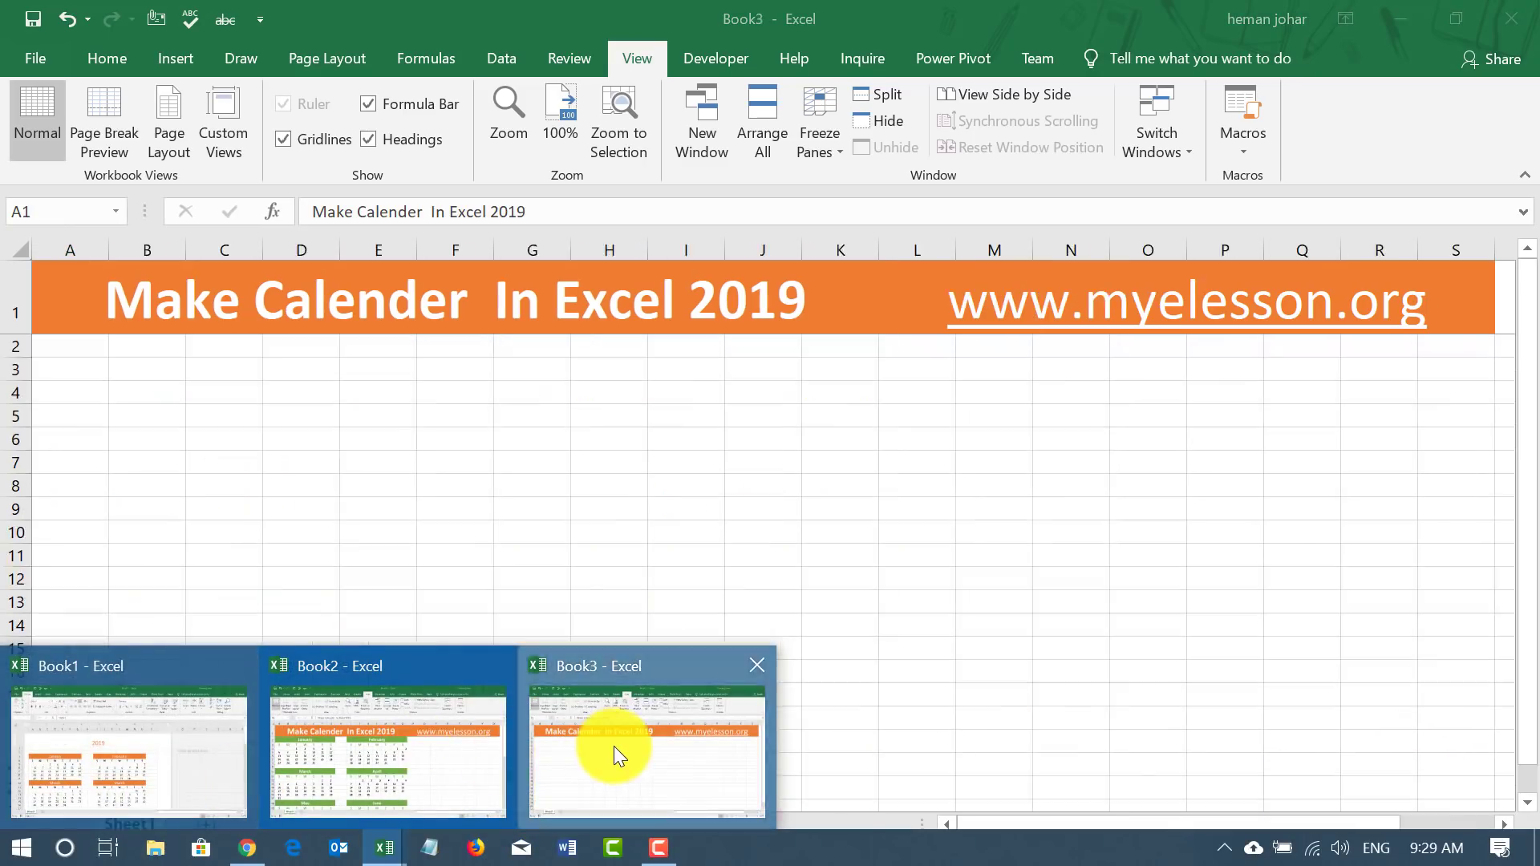
pyautogui.click(614, 746)
pyautogui.press('Up')
pyautogui.press('Up')
pyautogui.press('Up')
pyautogui.press('Up')
pyautogui.press('Up')
pyautogui.press('Up')
pyautogui.press('Up')
pyautogui.press('Up')
pyautogui.press('Up')
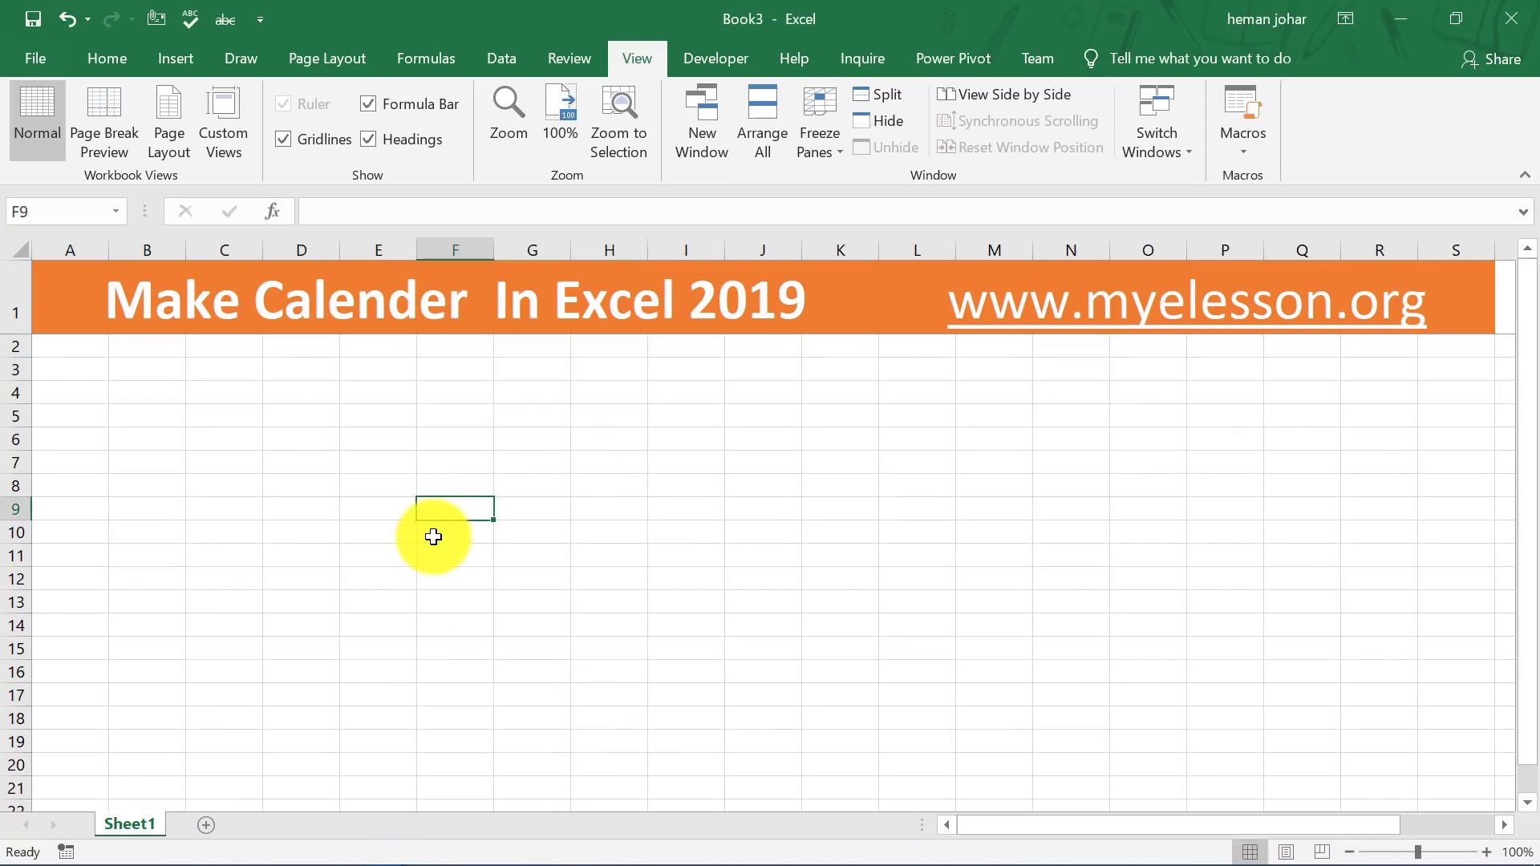
# Enter the weekday initials S, M, T and W in cells A4 to D4
pyautogui.press('Down')
pyautogui.press('Left')
pyautogui.press('Left')
pyautogui.press('Left')
pyautogui.press('Left')
pyautogui.press('Down')
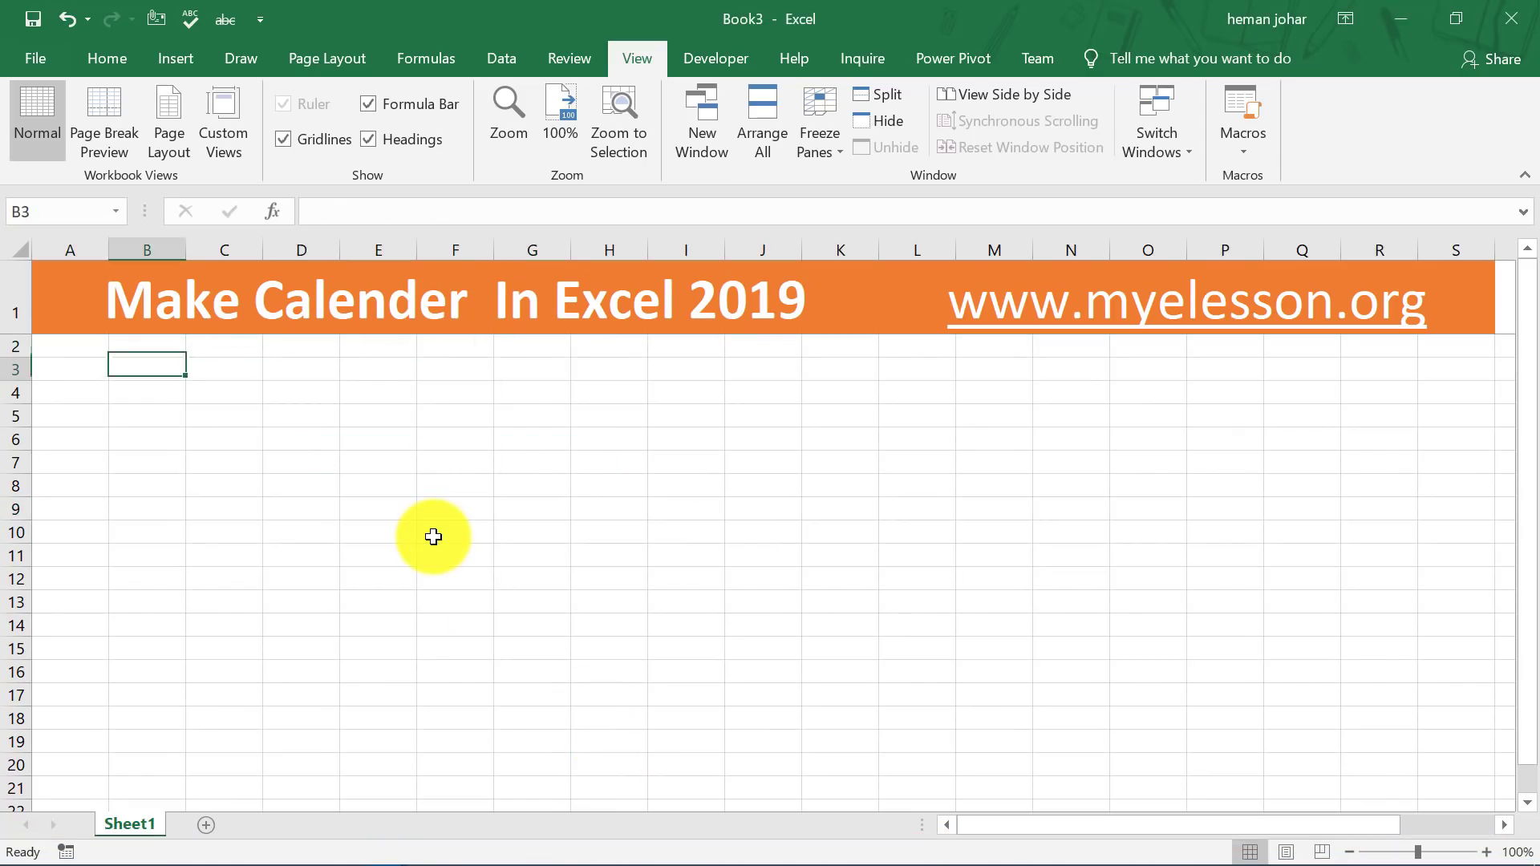
pyautogui.press('Left')
pyautogui.press('Down')
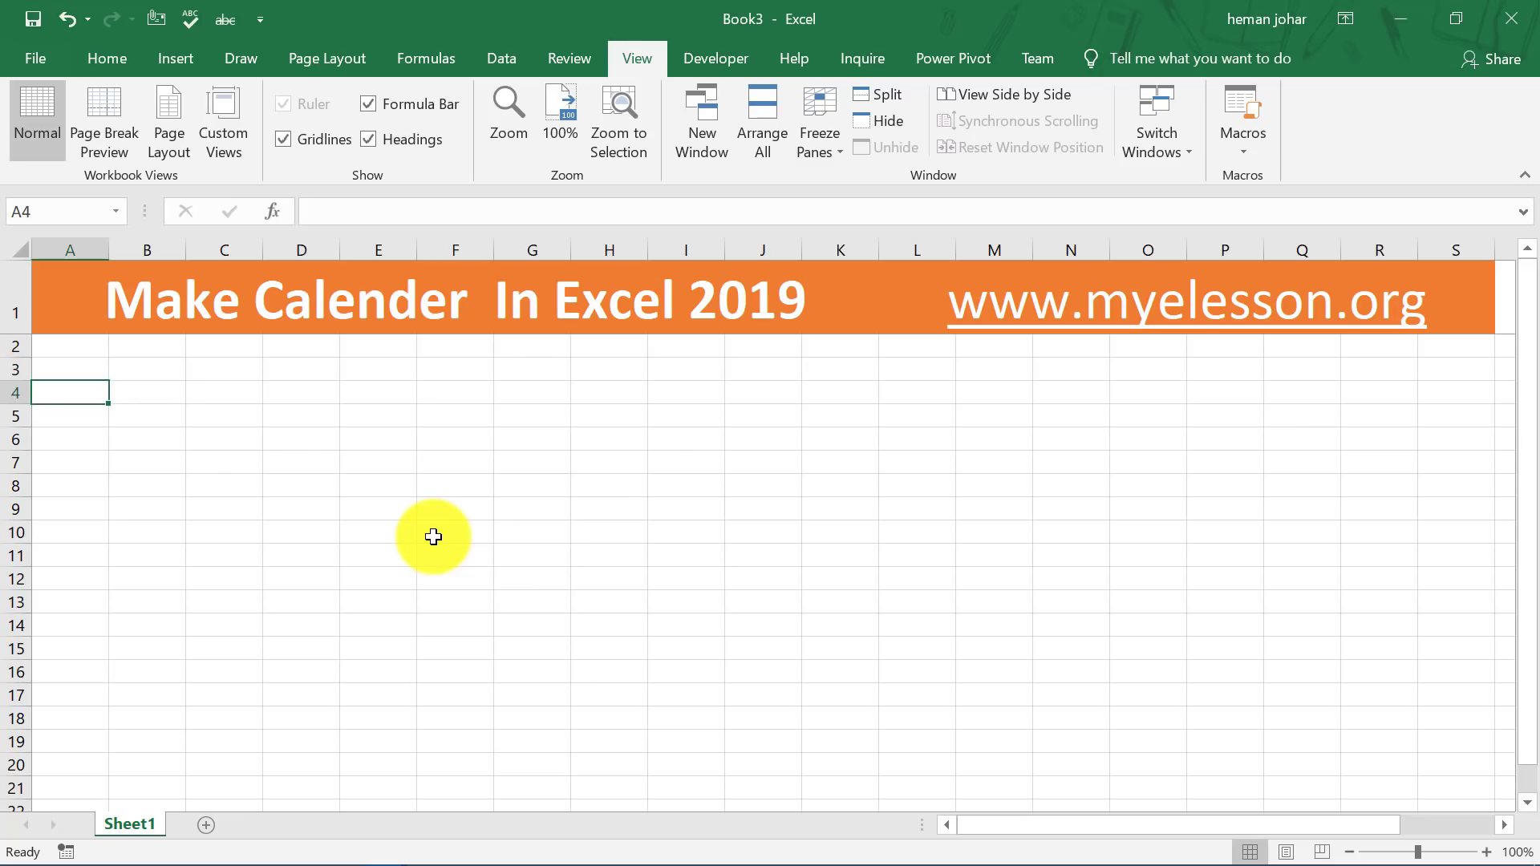
pyautogui.write('S')
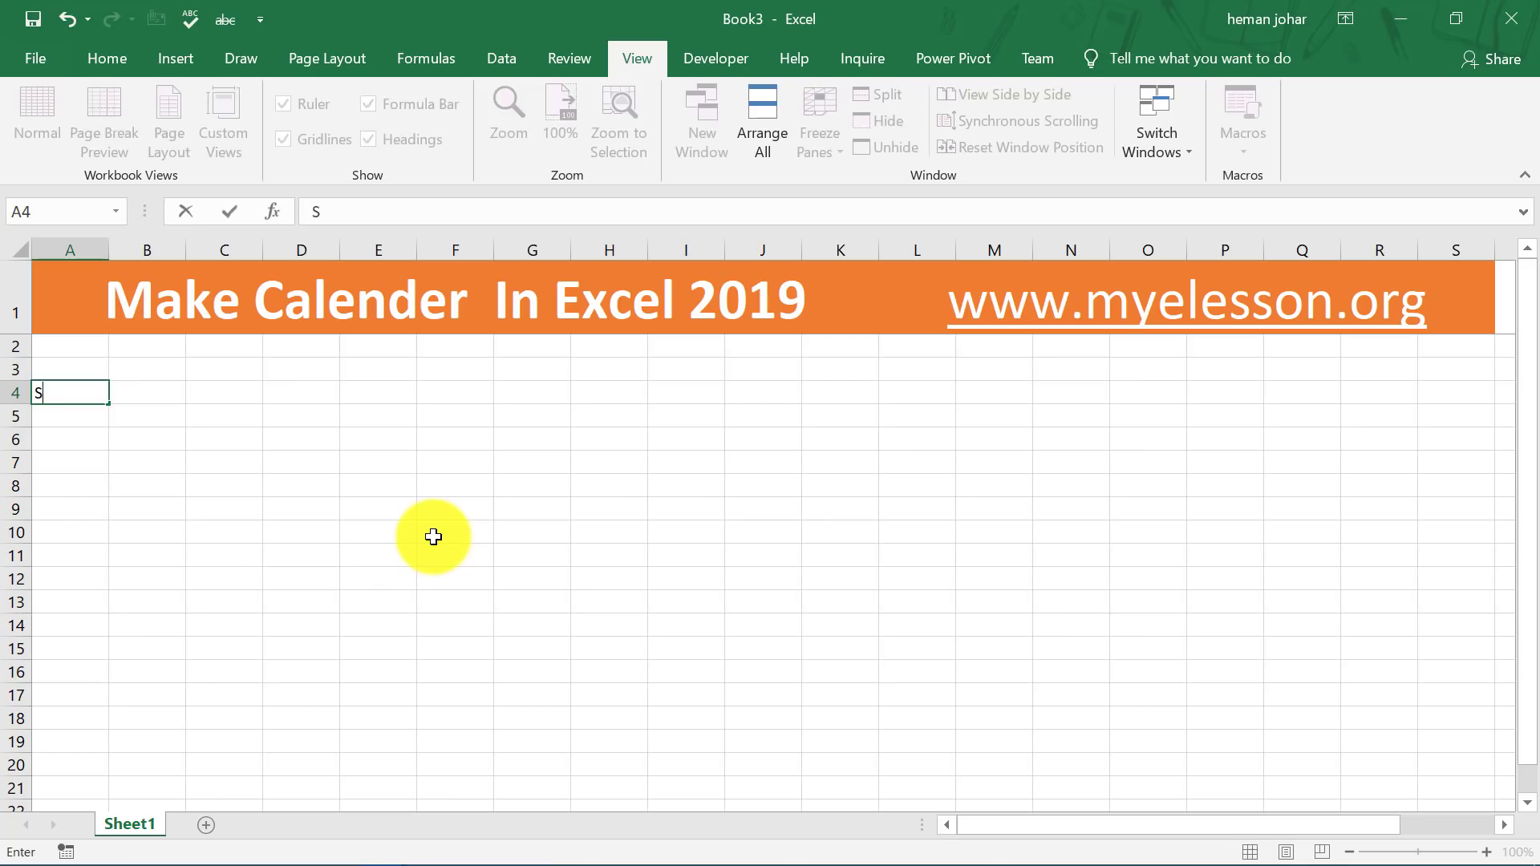
pyautogui.press('Tab')
pyautogui.write('M')
pyautogui.press('Tab')
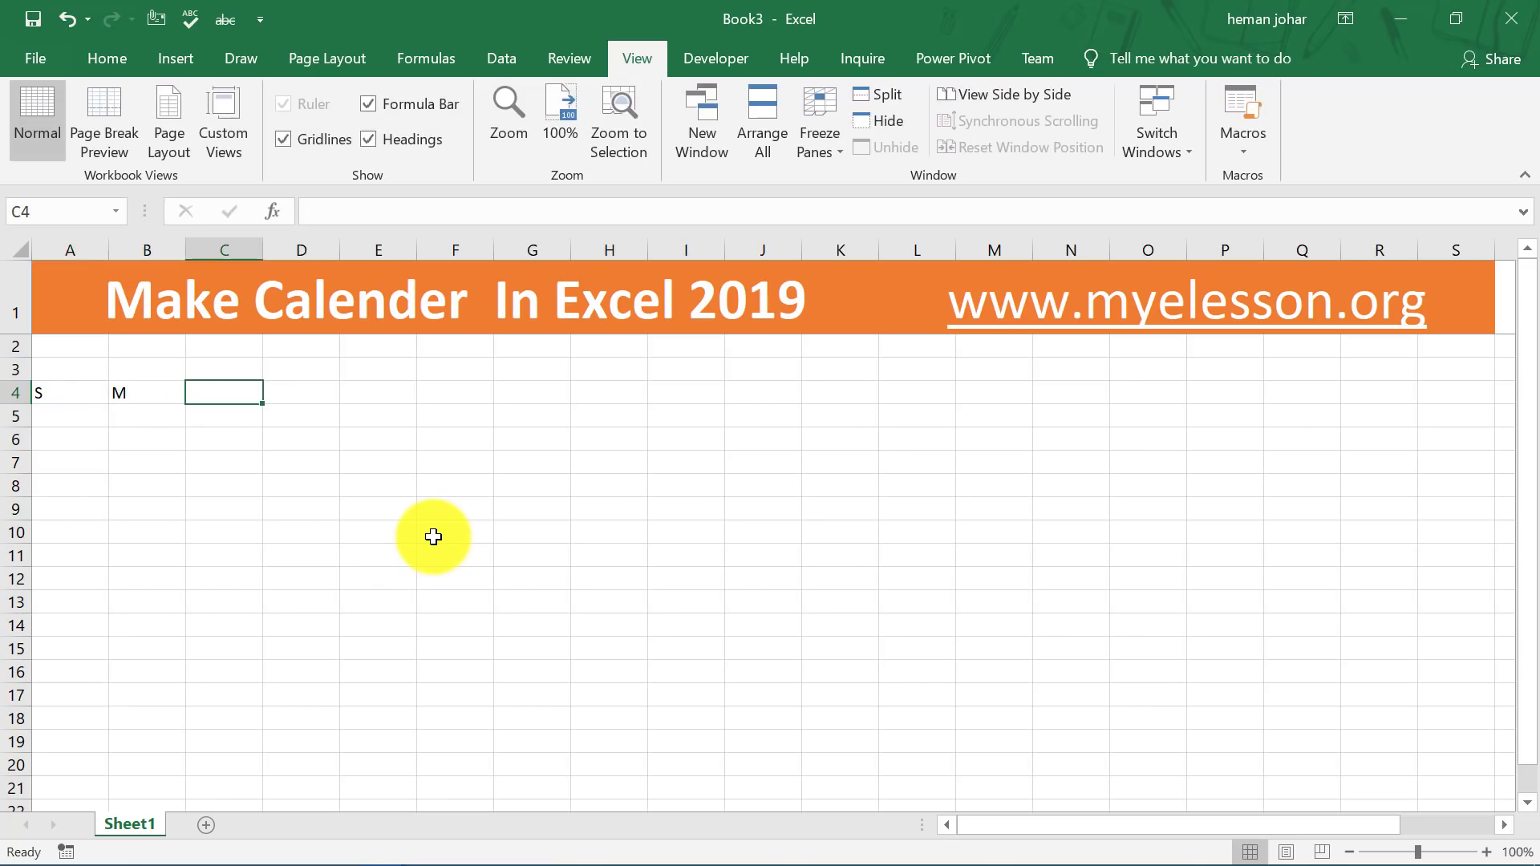
pyautogui.write('T')
pyautogui.press('Tab')
pyautogui.write('W')
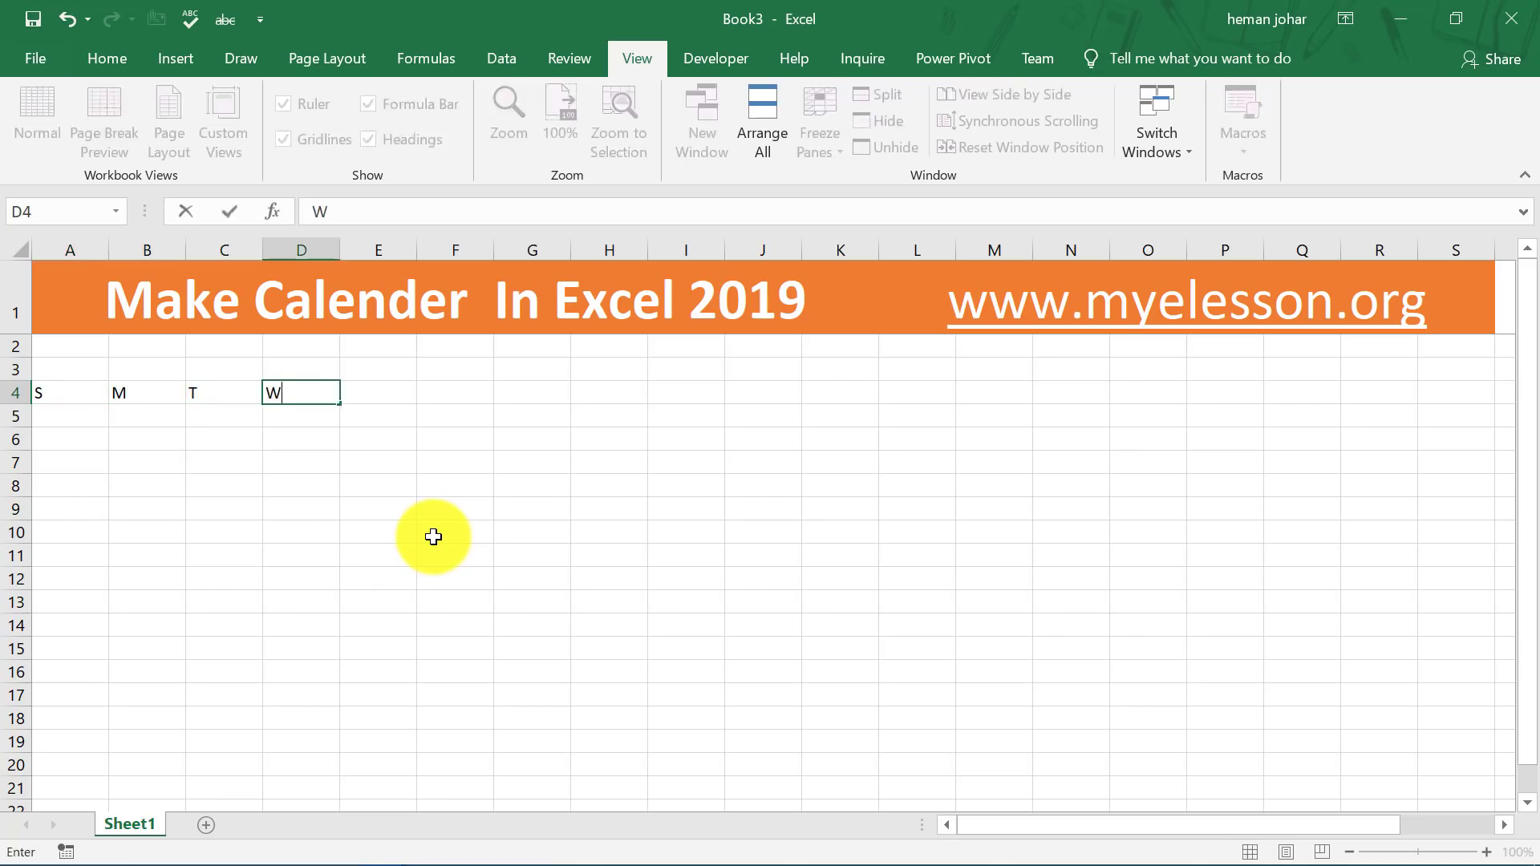
pyautogui.press('Tab')
pyautogui.hotkey('shift', 'Tab')
pyautogui.hotkey('shift', 'Tab')
pyautogui.hotkey('shift', 'Tab')
pyautogui.hotkey('shift', 'Tab')
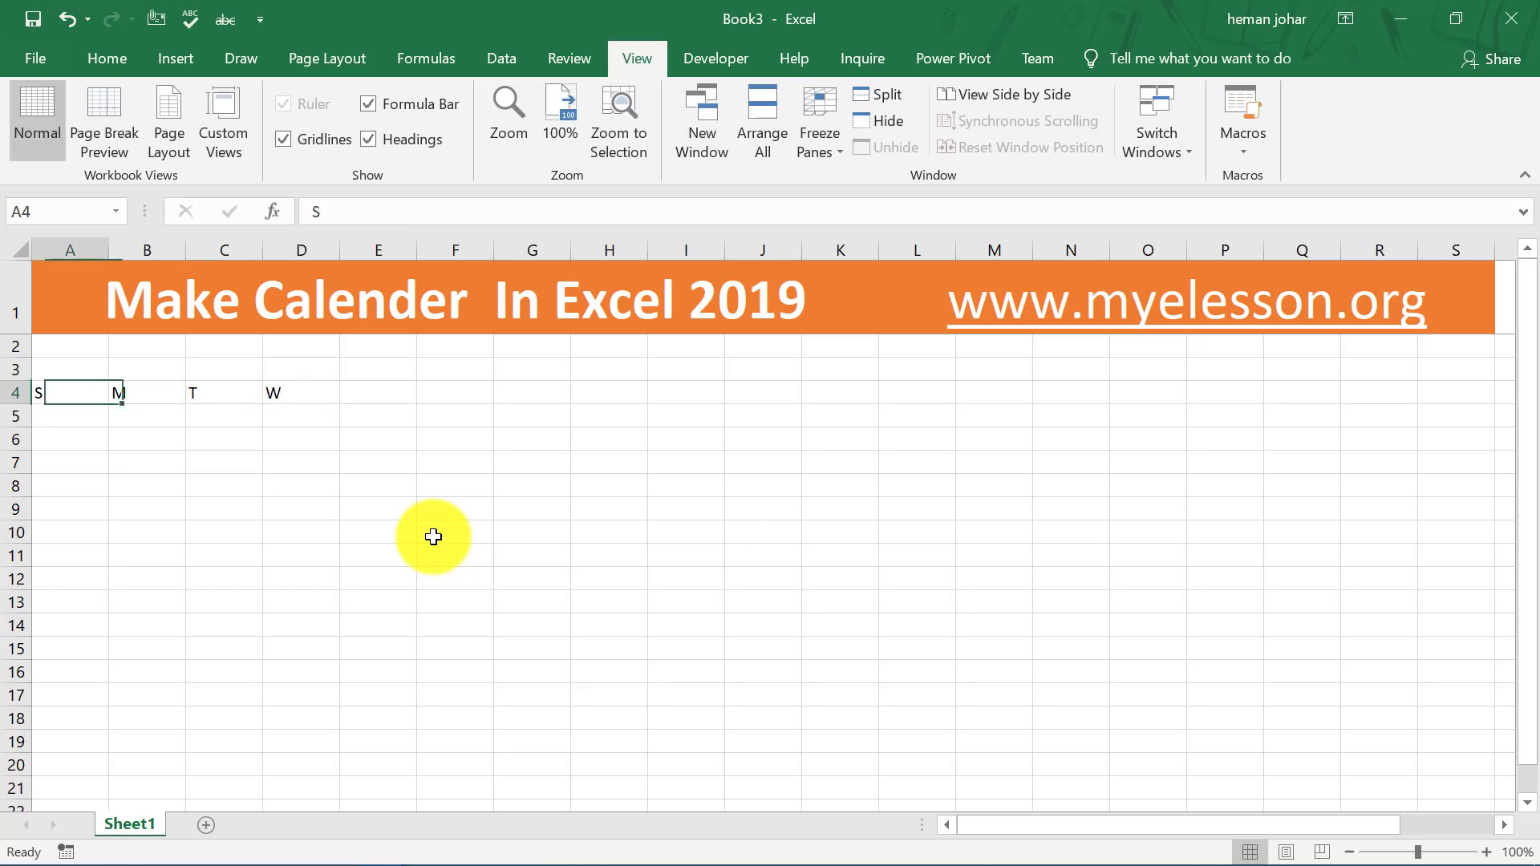
pyautogui.press('Tab')
pyautogui.press('Tab')
pyautogui.press('Tab')
pyautogui.press('Tab')
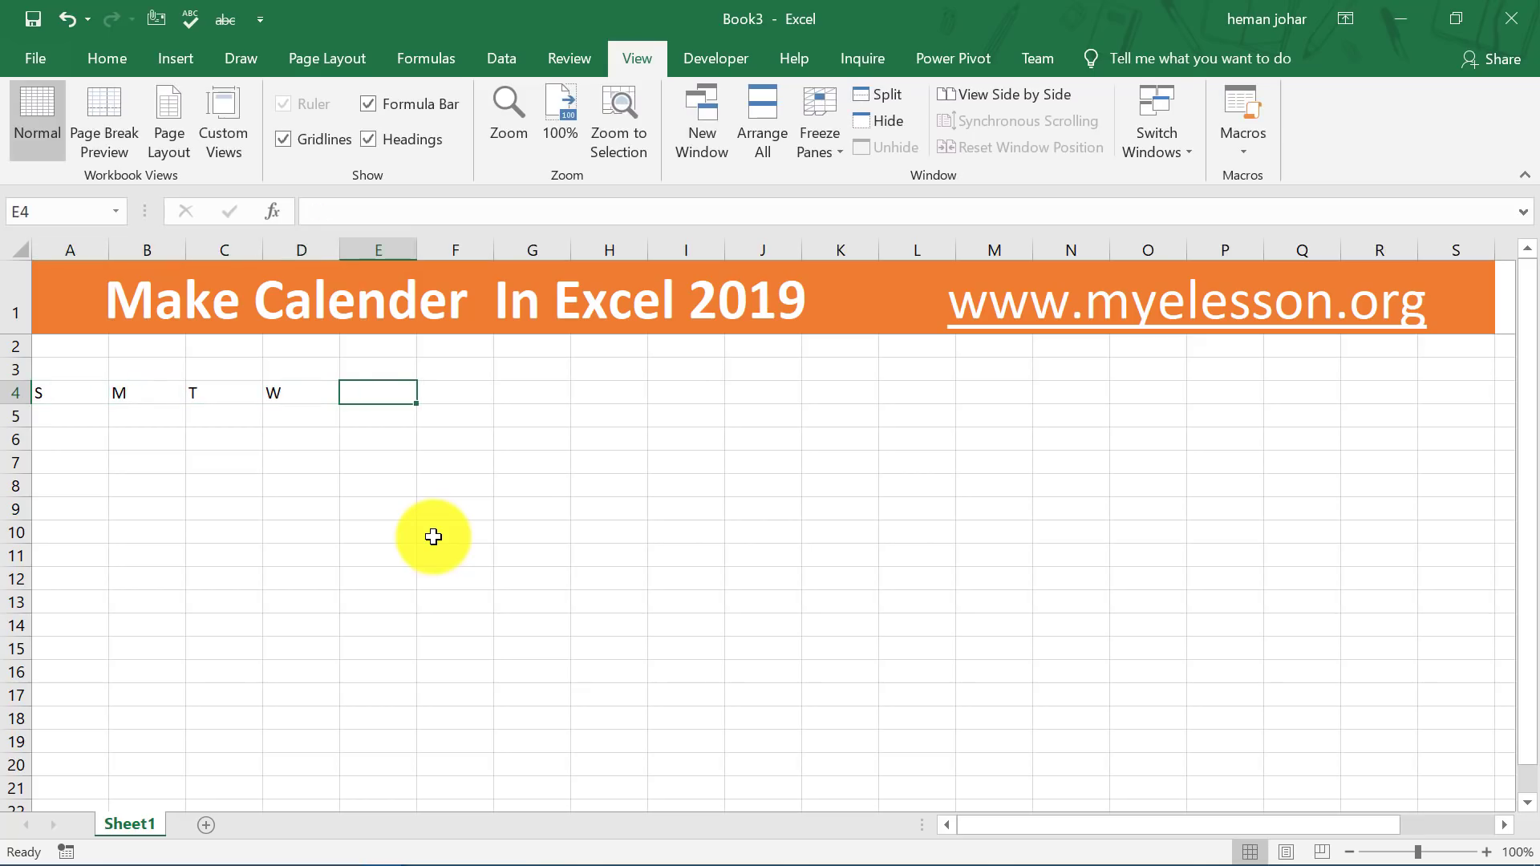
# Complete the weekday row with the initials T, F and S in cells E4 to G4
pyautogui.write('T')
pyautogui.press('Tab')
pyautogui.write('F')
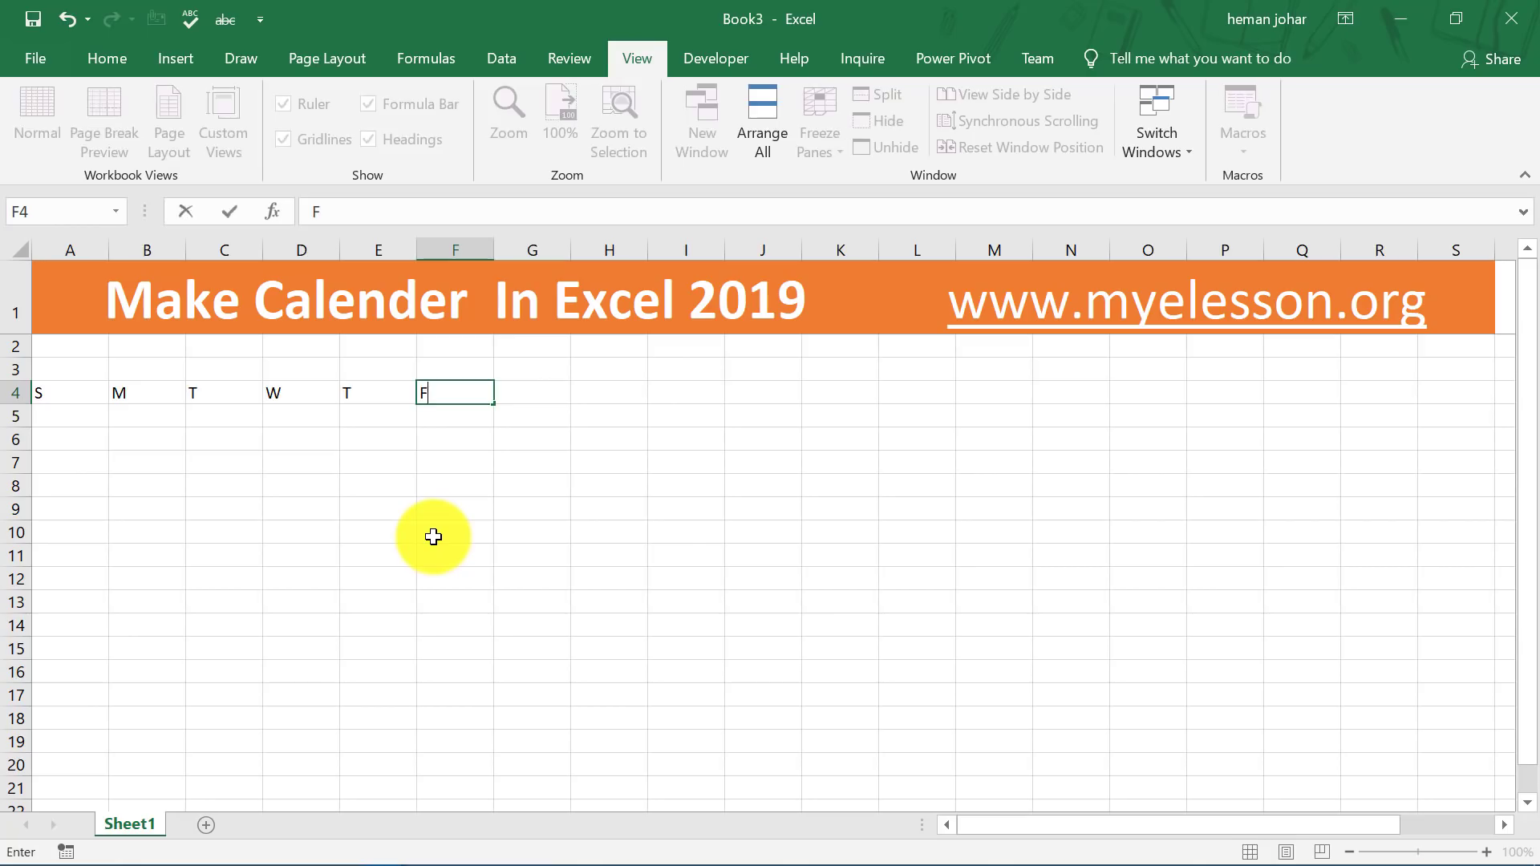
pyautogui.press('Tab')
pyautogui.write('S')
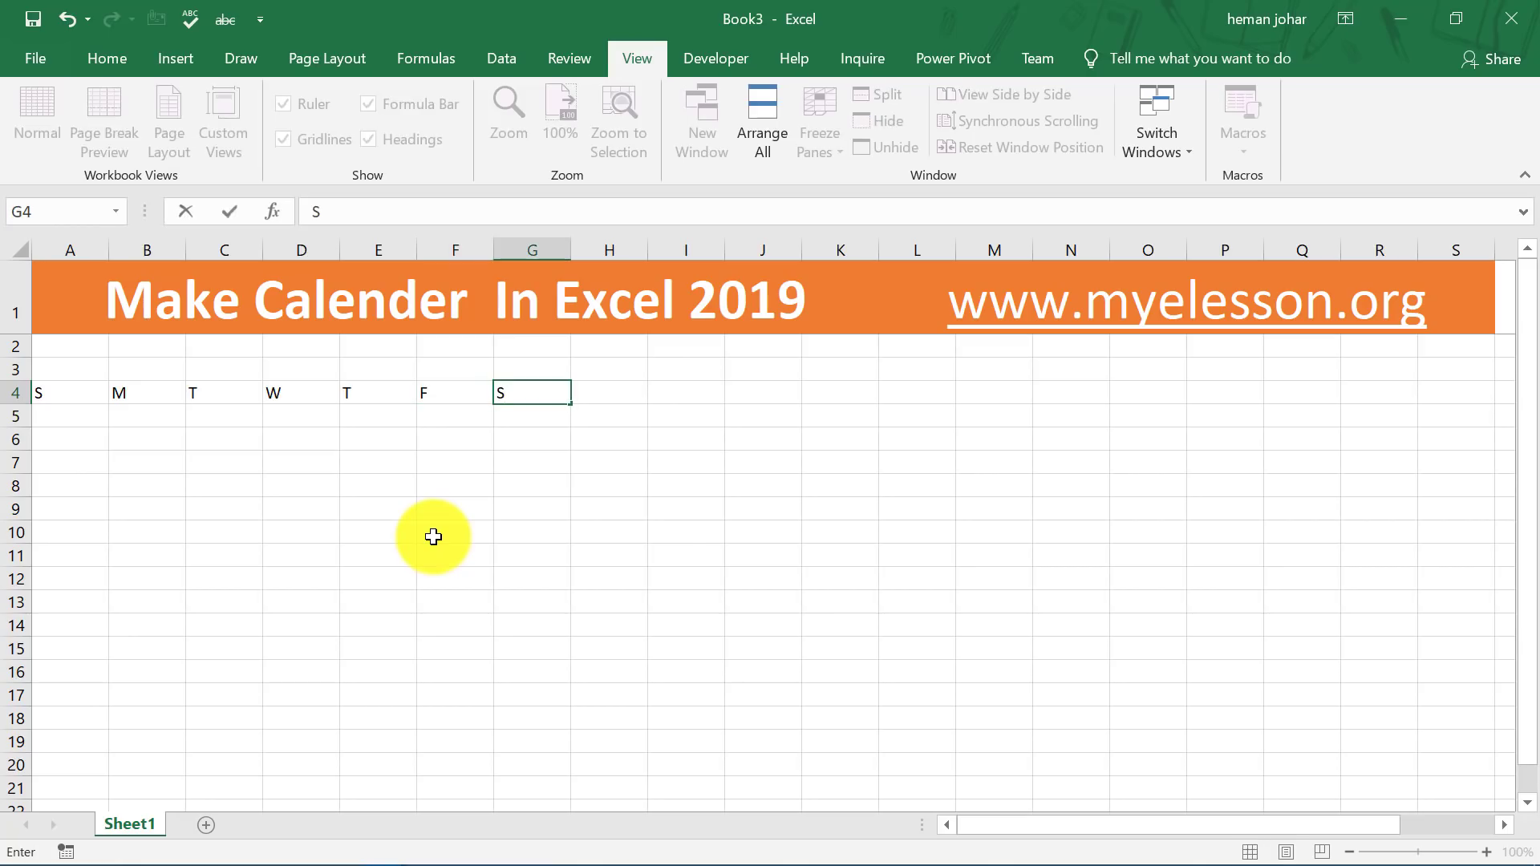
pyautogui.press('Tab')
# Merge and center cells A3 to G3 above the weekday initials
pyautogui.press('Left')
pyautogui.press('Left')
pyautogui.press('Left')
pyautogui.press('Left')
pyautogui.press('Left')
pyautogui.press('Left')
pyautogui.press('Left')
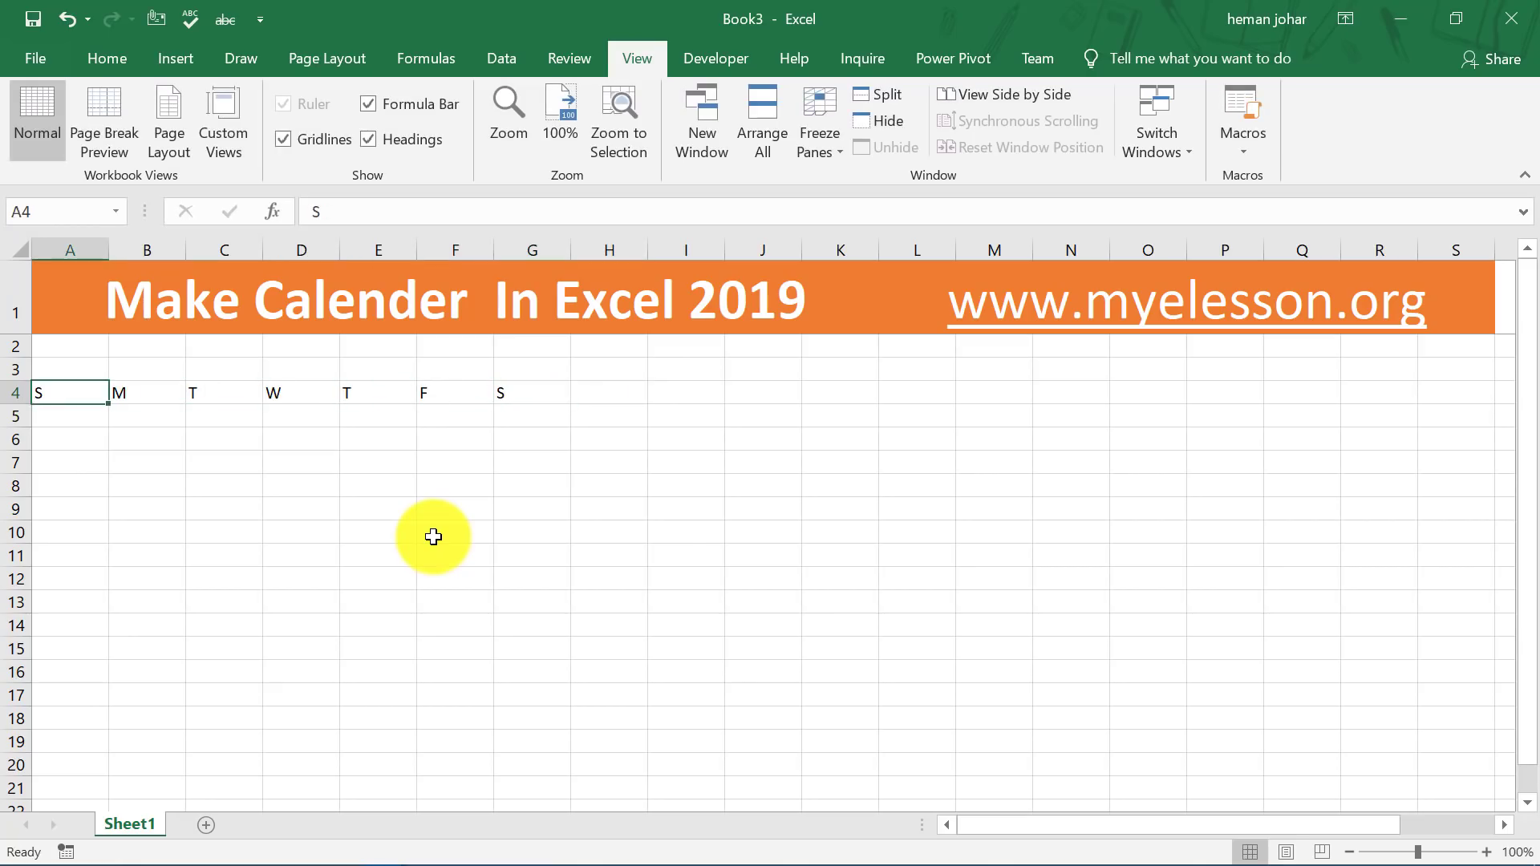
pyautogui.press('Up')
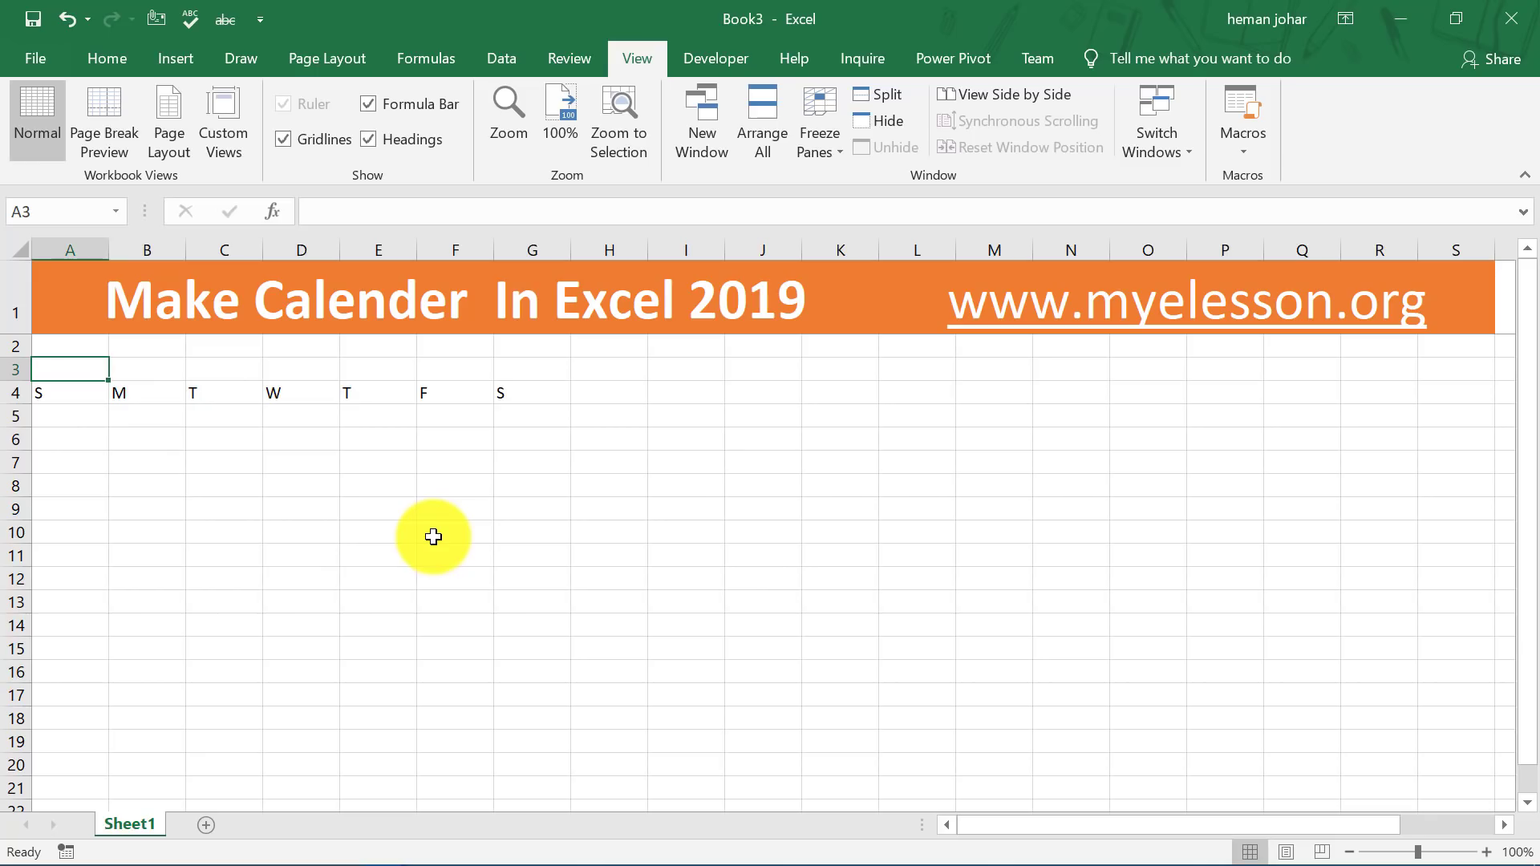
pyautogui.hotkey('shift', 'Right')
pyautogui.hotkey('shift', 'Right')
pyautogui.hotkey('shift', 'Right')
pyautogui.hotkey('shift', 'Right')
pyautogui.hotkey('shift', 'Right')
pyautogui.hotkey('shift', 'Right')
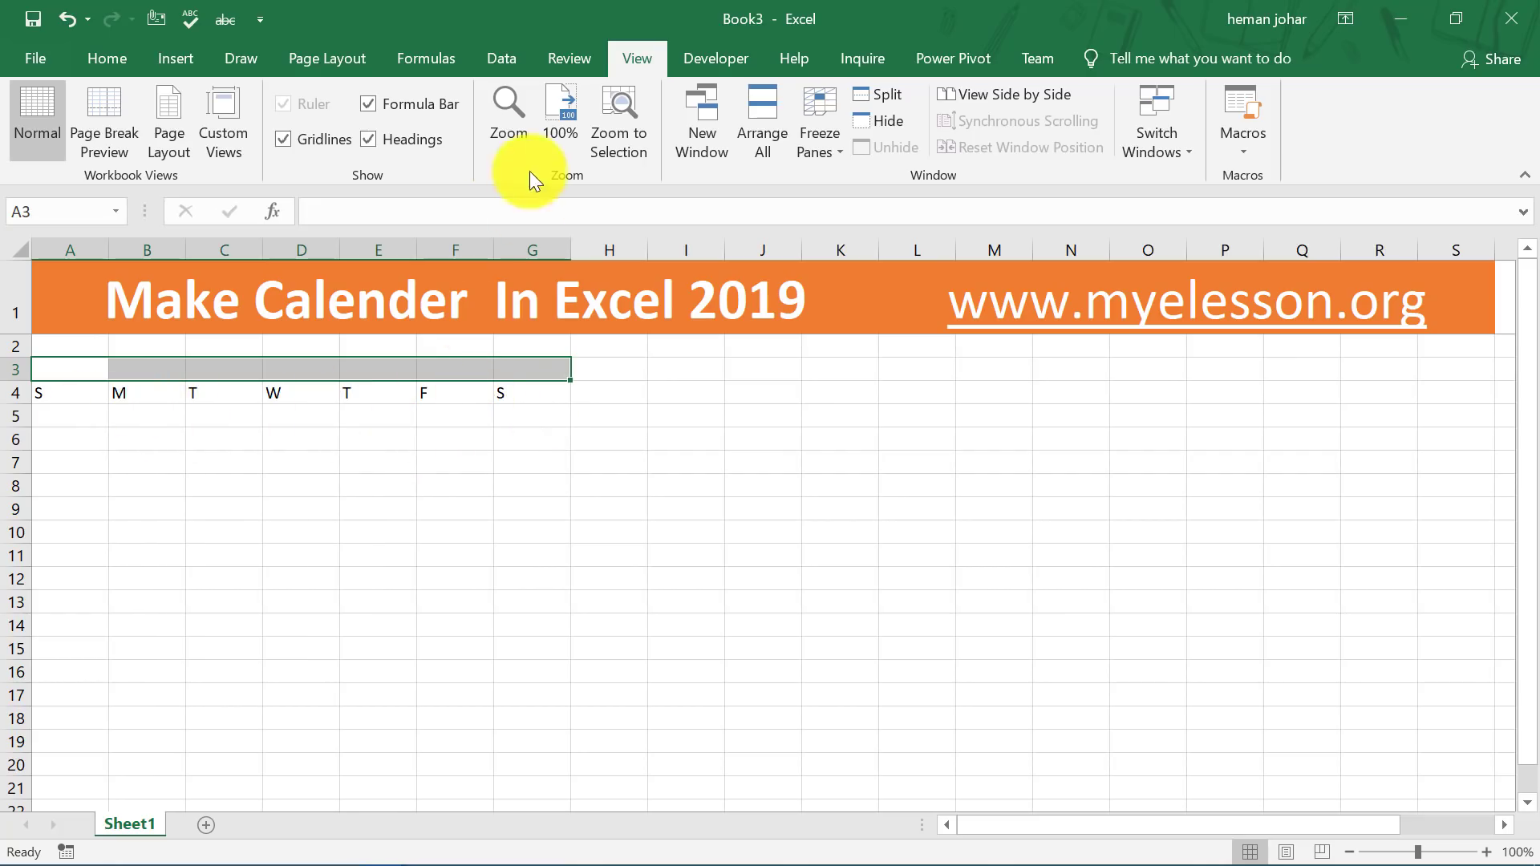
pyautogui.click(116, 61)
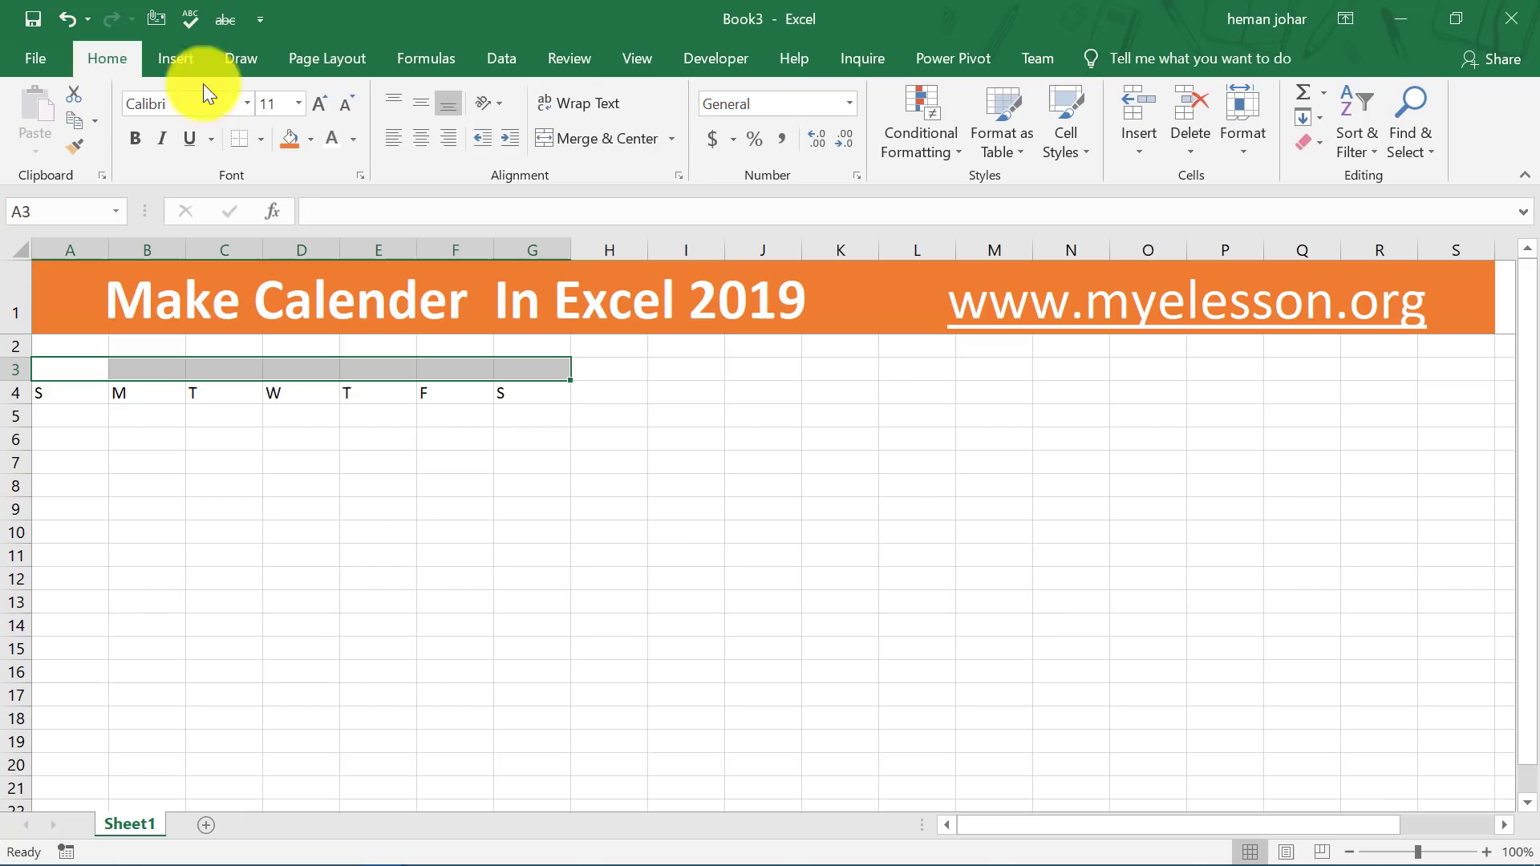
pyautogui.click(596, 138)
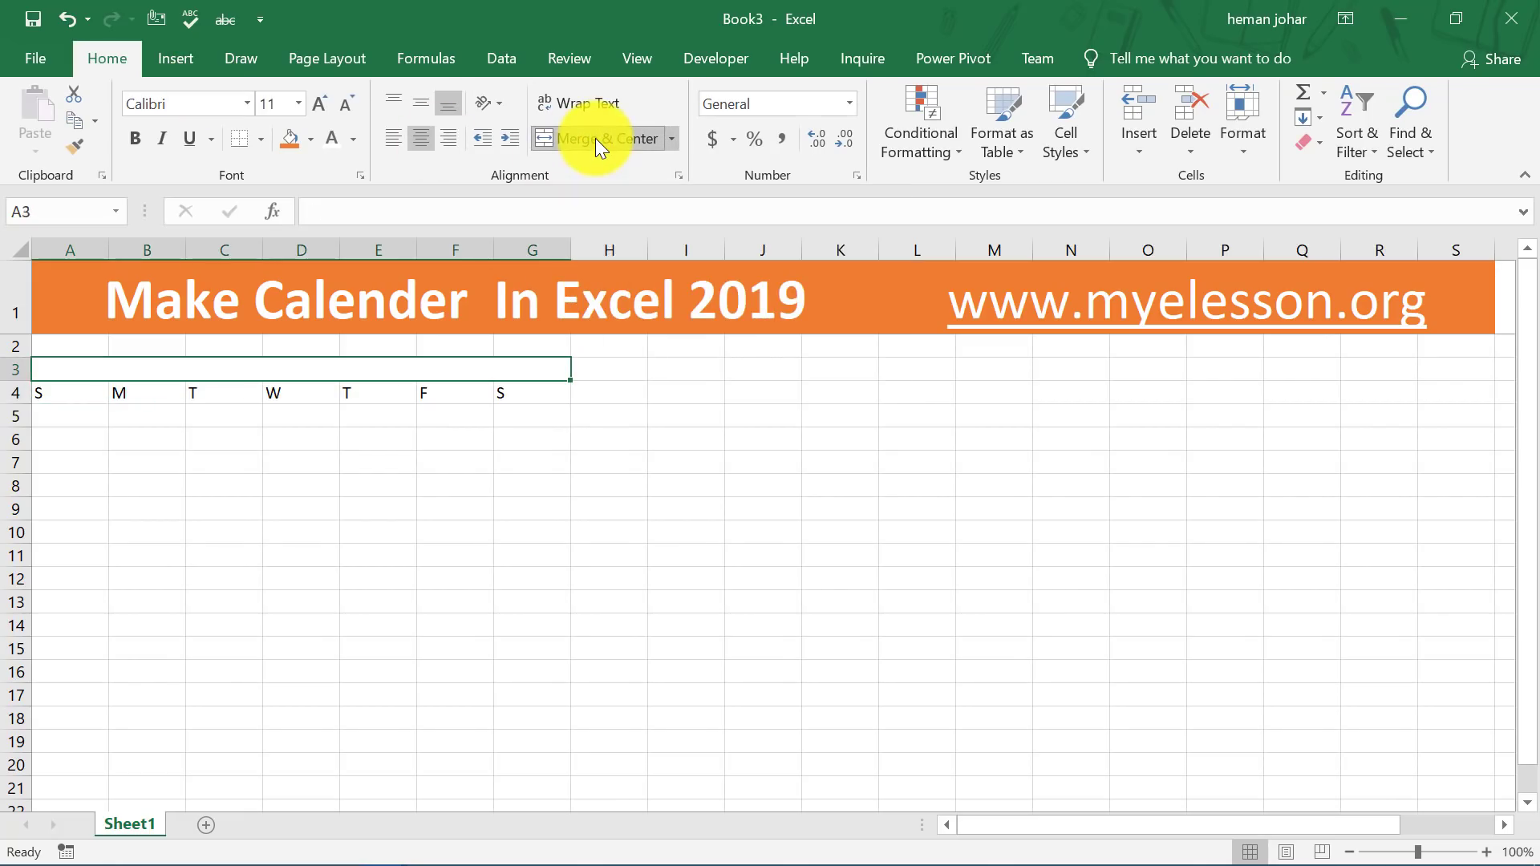
# Enter the formula =MAX(A5:G5) in the merged heading cell A3
pyautogui.write('=')
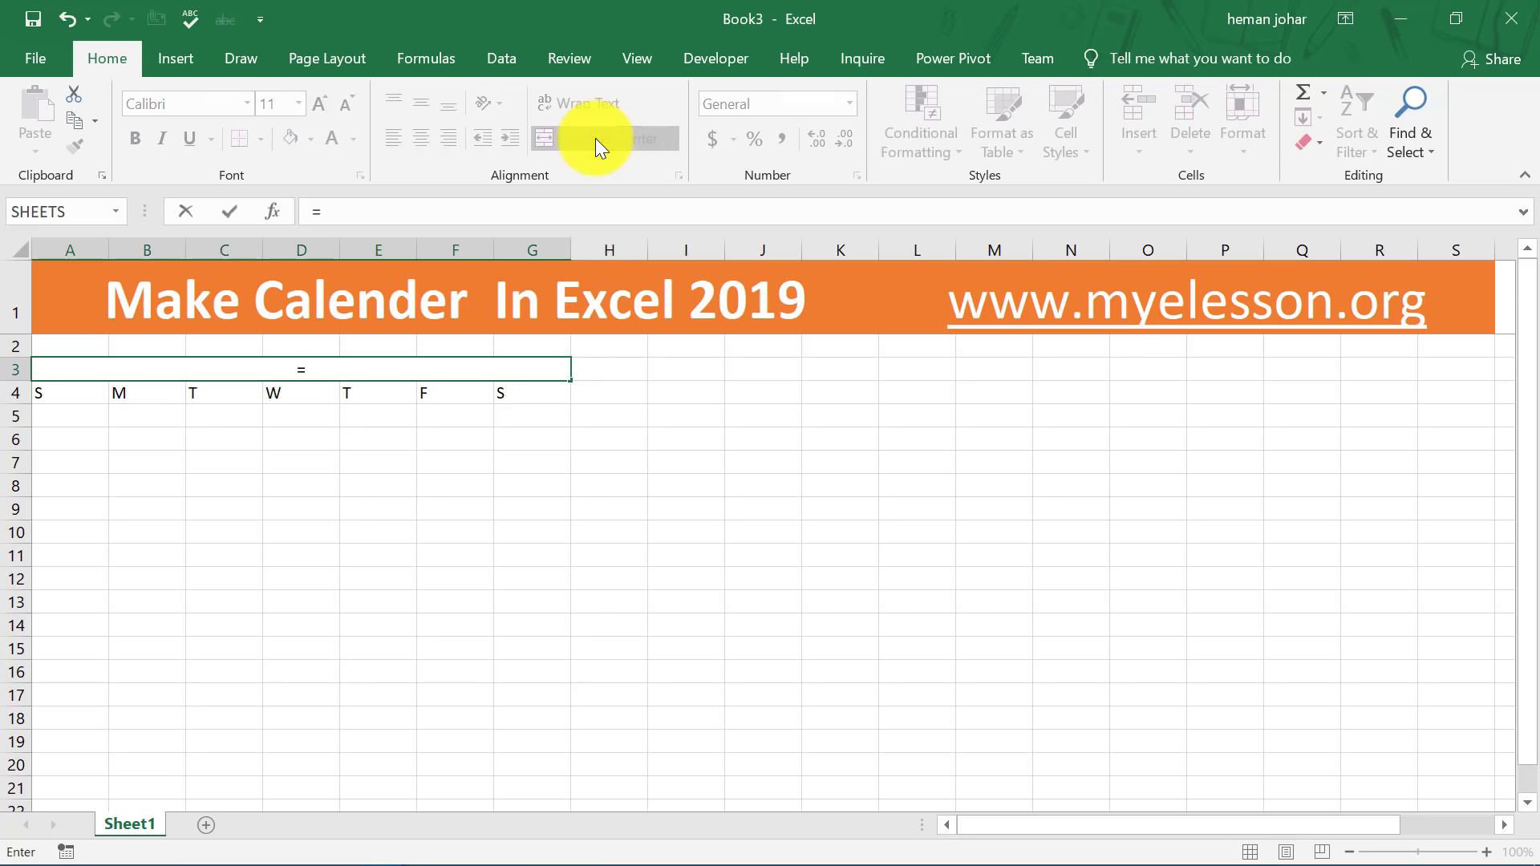
pyautogui.write('max')
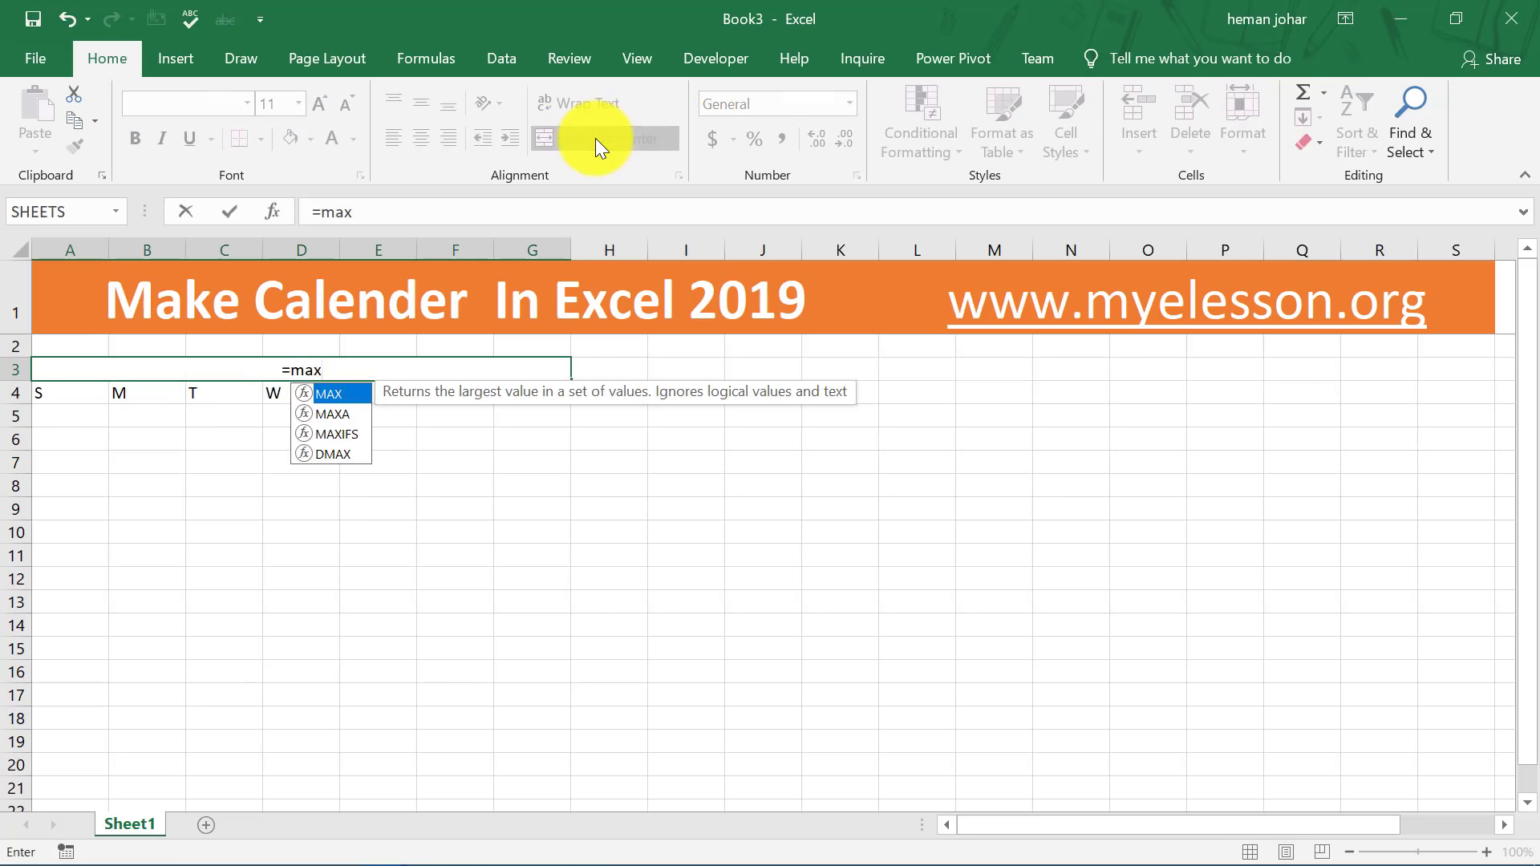
pyautogui.press('Tab')
pyautogui.press('Down')
pyautogui.press('Down')
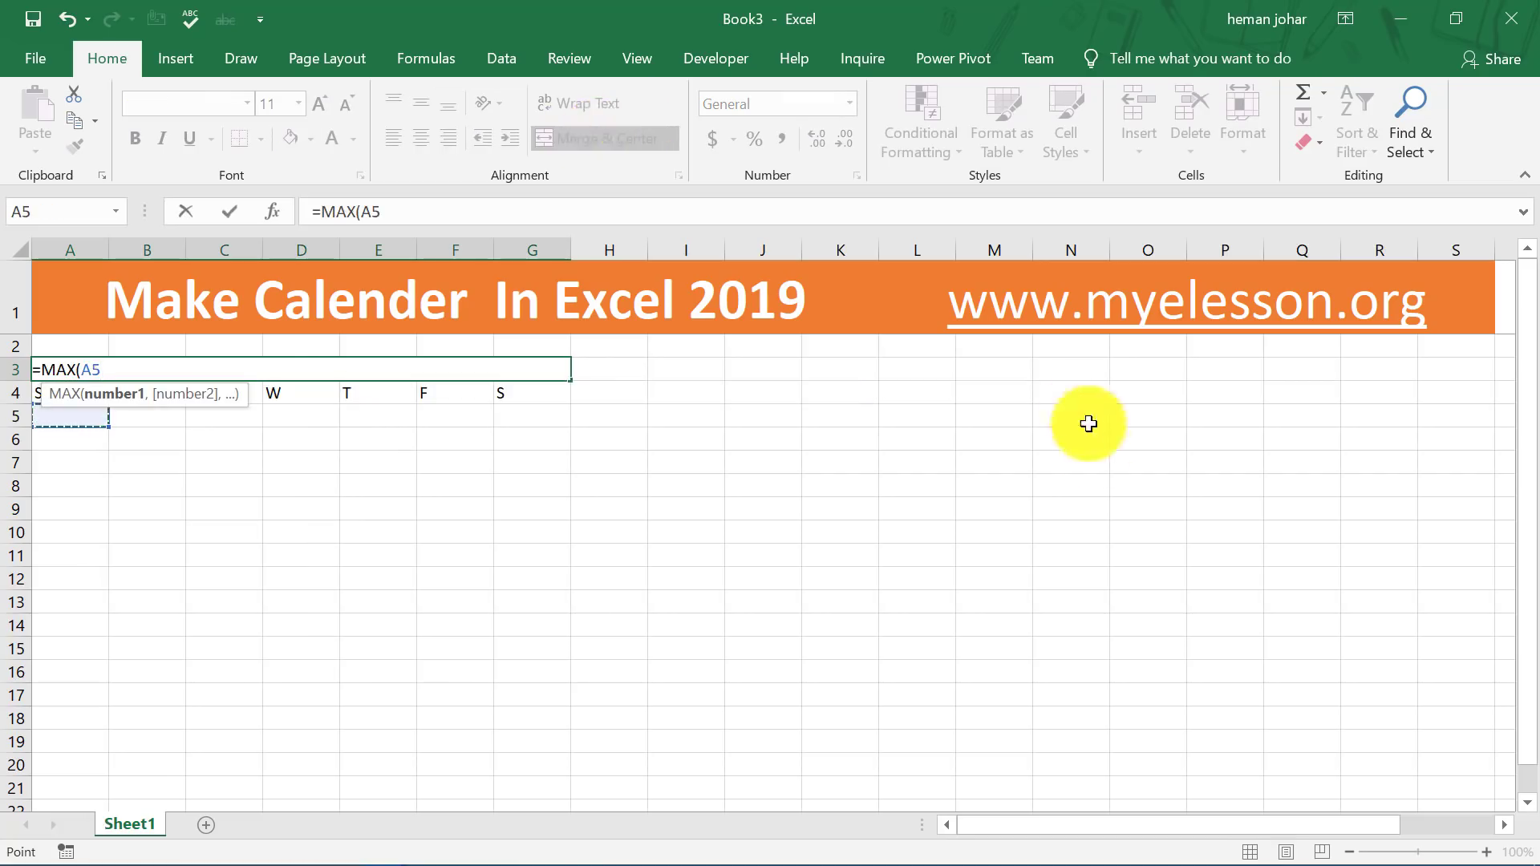
pyautogui.click(602, 436)
pyautogui.press('Up')
pyautogui.press('Left')
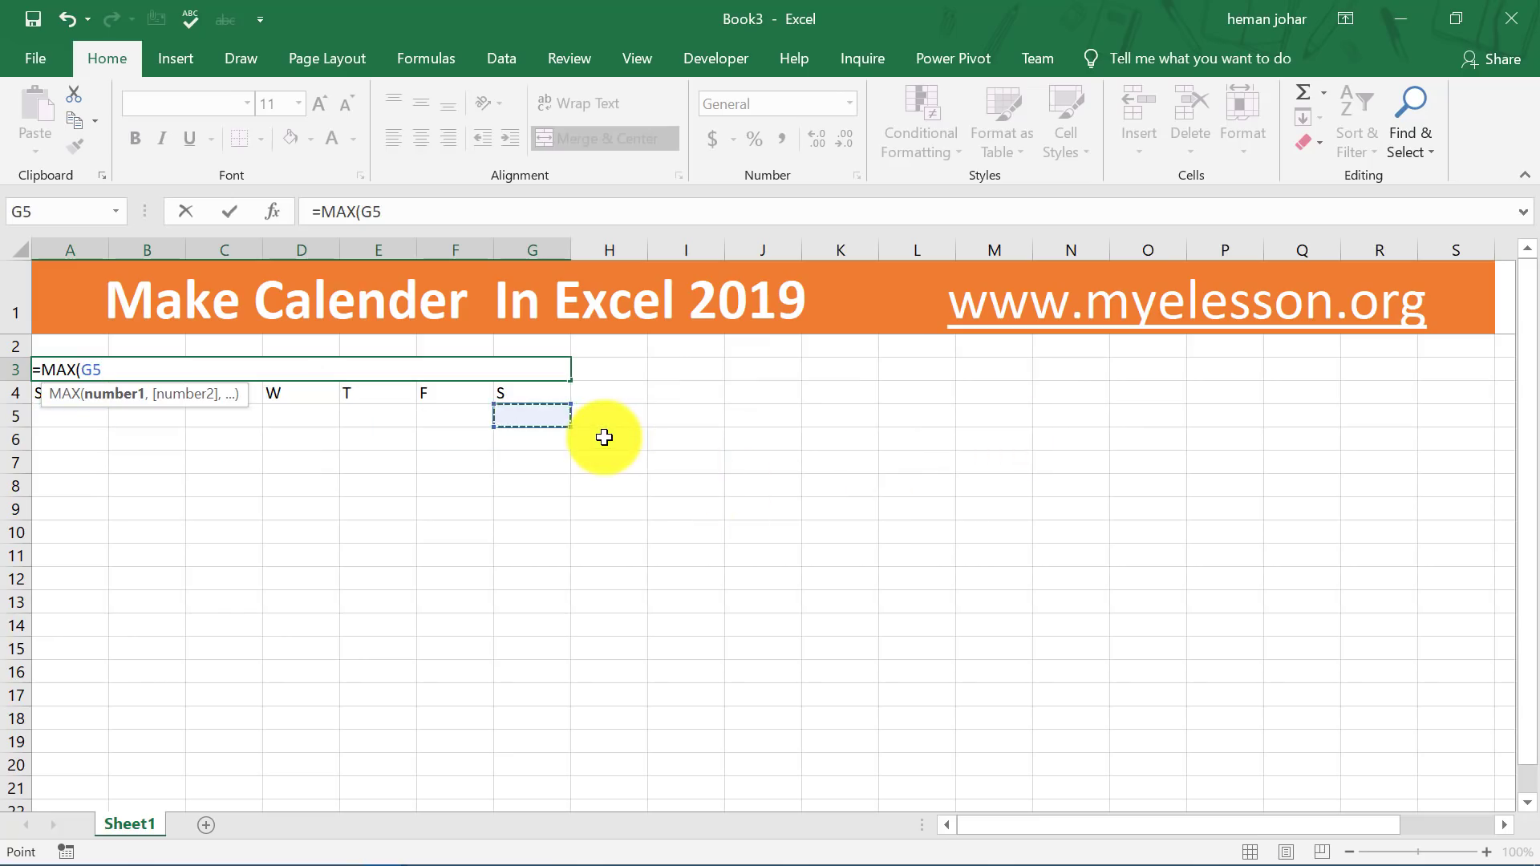
pyautogui.hotkey('shift', 'Left')
pyautogui.hotkey('shift', 'Left')
pyautogui.hotkey('shift', 'Left')
pyautogui.hotkey('shift', 'Left')
pyautogui.hotkey('shift', 'Left')
pyautogui.hotkey('shift', 'Left')
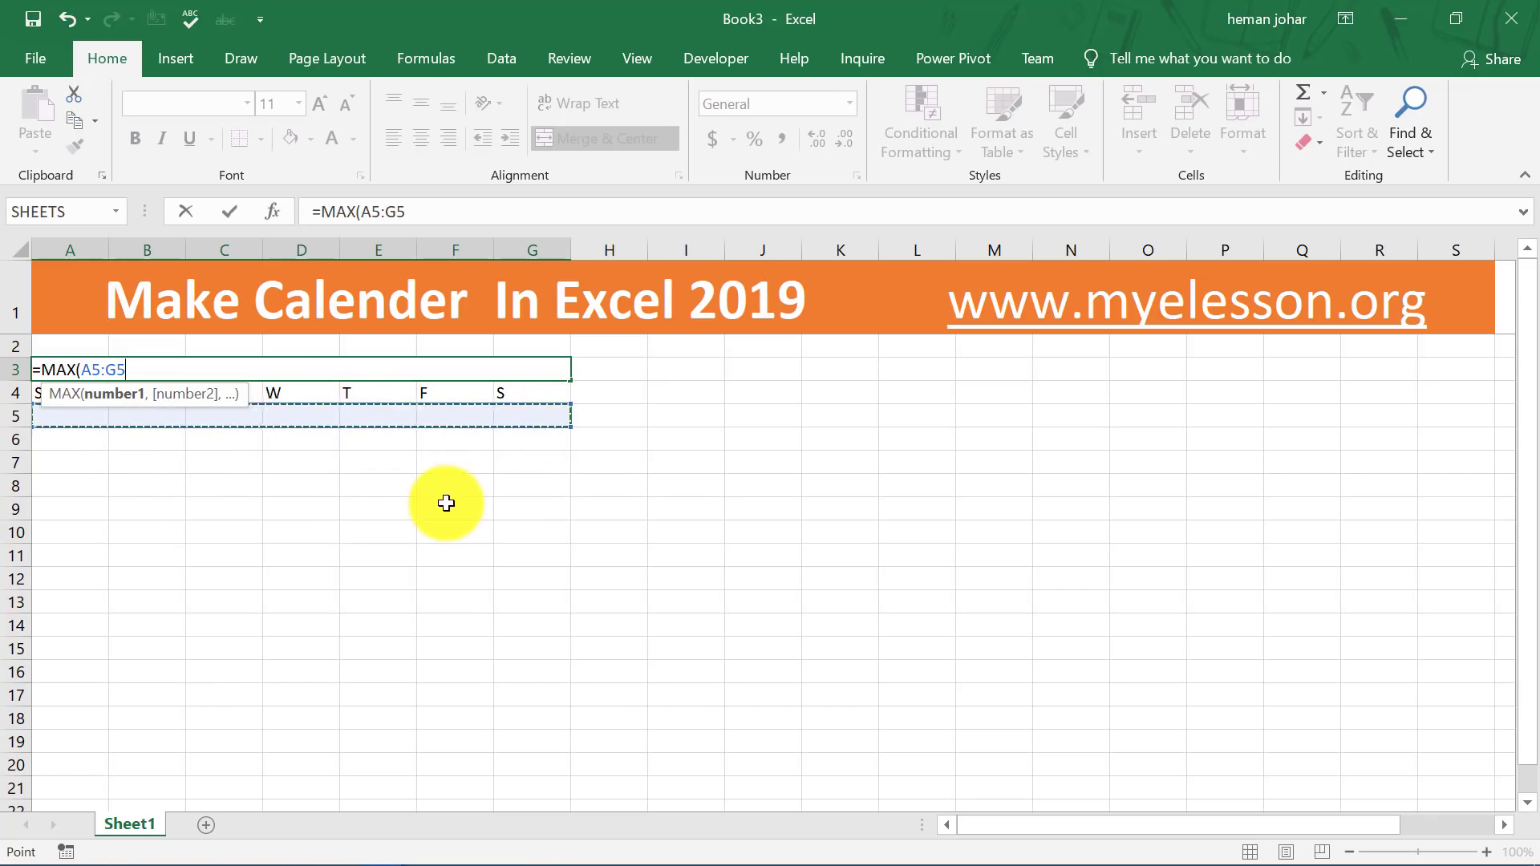
pyautogui.press('Return')
pyautogui.press('Up')
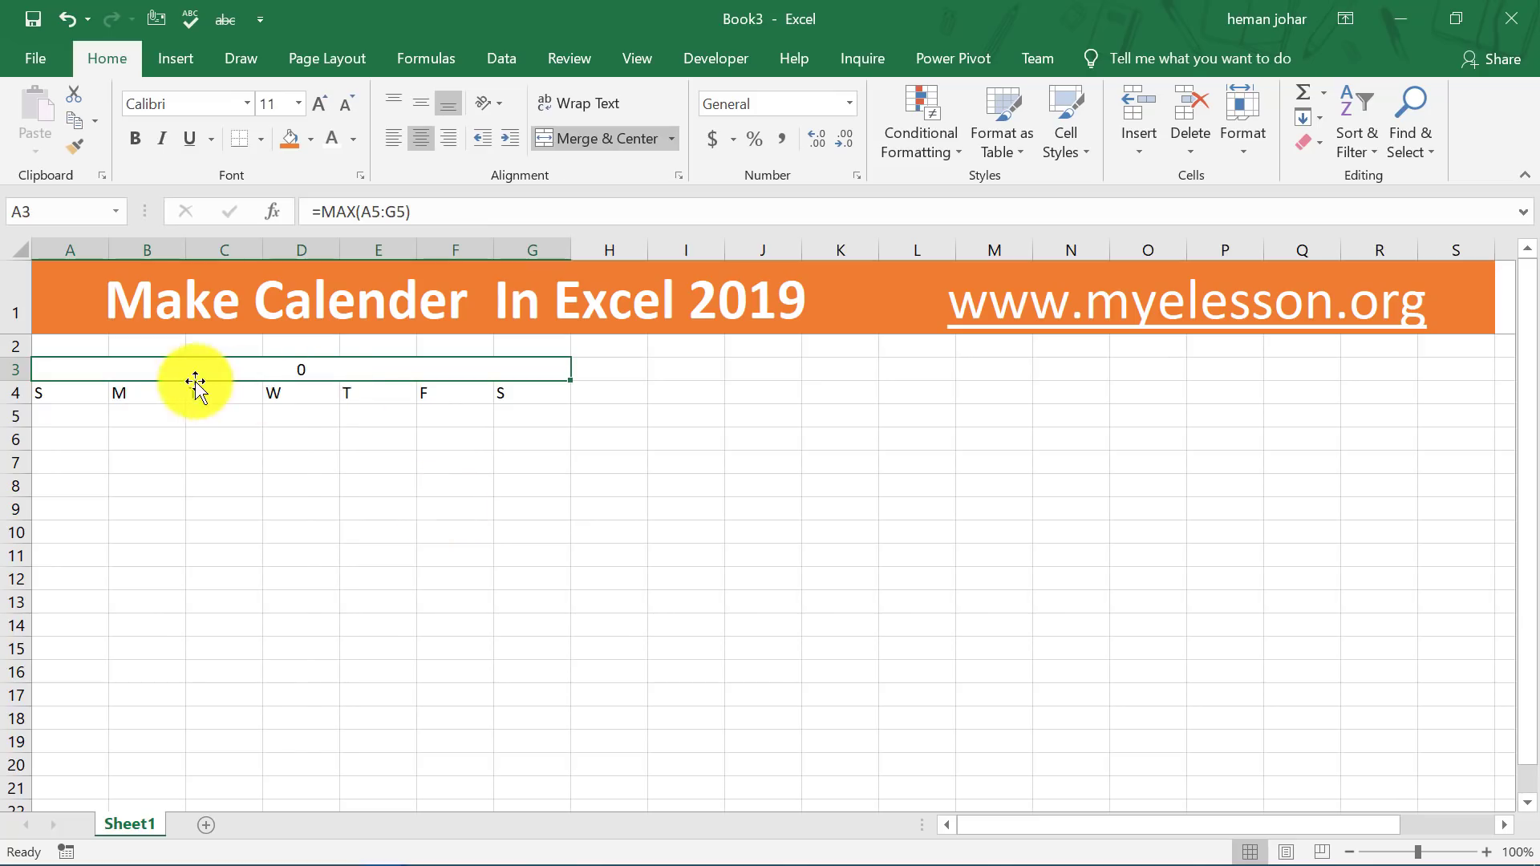
# Fill the merged month heading orange with white text, and color the weekday initials in A4 to G4 orange
pyautogui.click(291, 138)
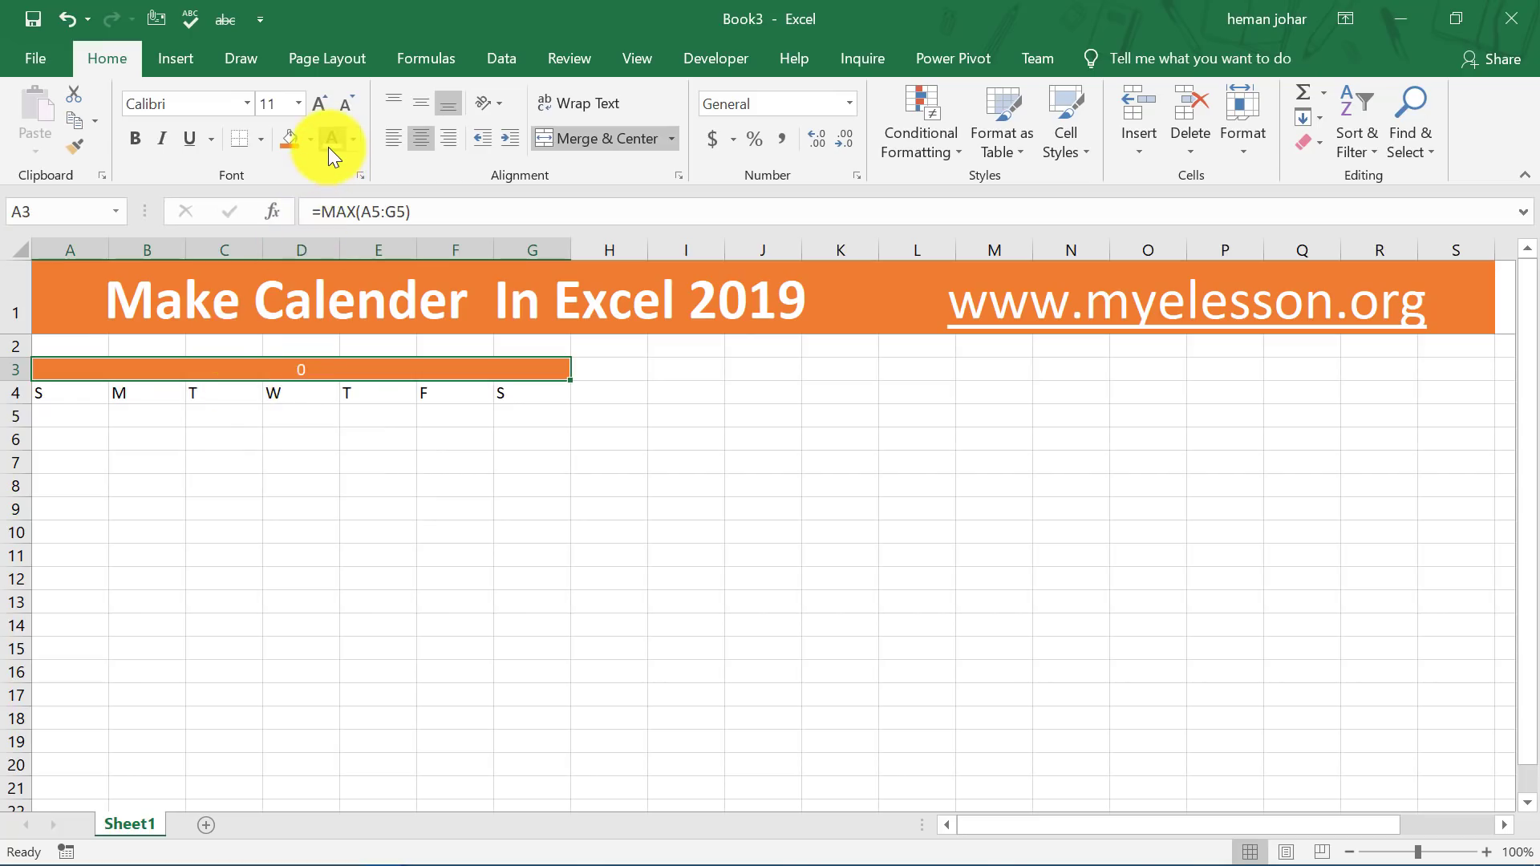
pyautogui.press('Down')
pyautogui.hotkey('shift', 'Right')
pyautogui.hotkey('shift', 'Right')
pyautogui.hotkey('shift', 'Right')
pyautogui.hotkey('shift', 'Right')
pyautogui.hotkey('shift', 'Right')
pyautogui.hotkey('shift', 'Right')
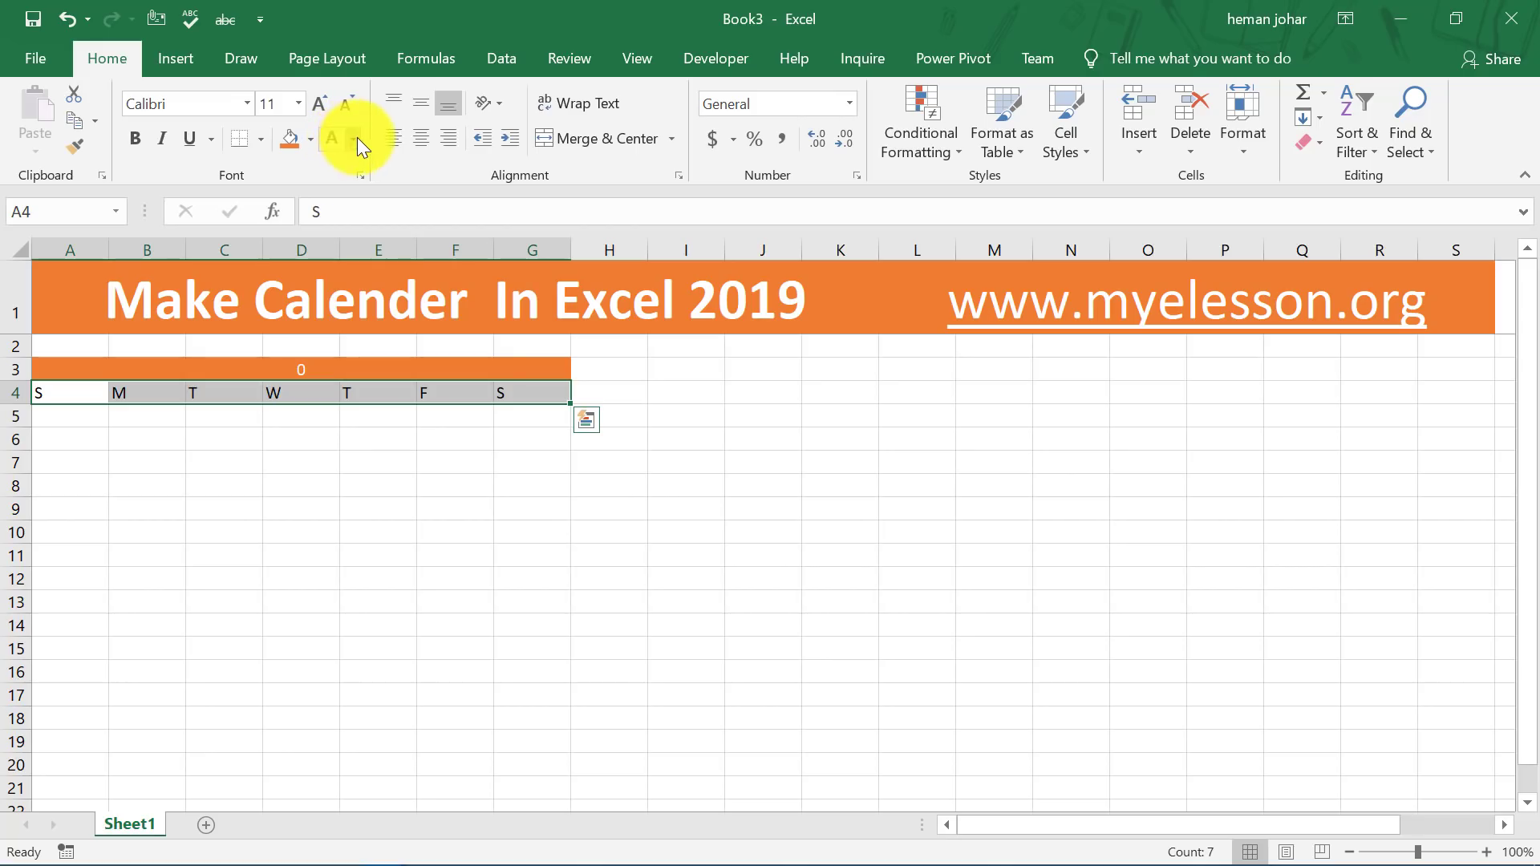
pyautogui.click(356, 138)
pyautogui.click(426, 215)
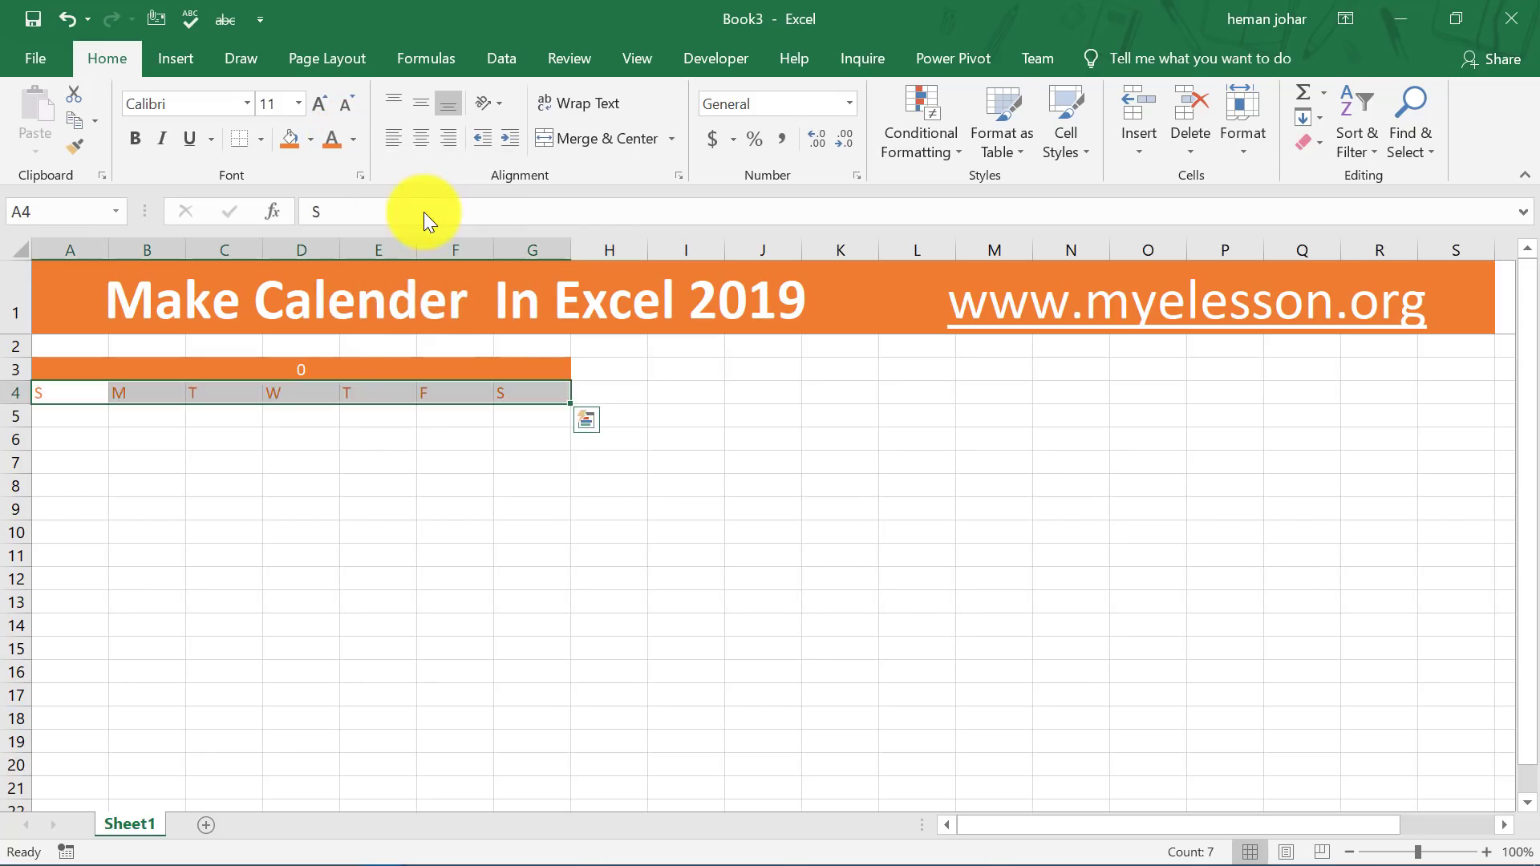
# Increase the font size of the month heading in A3 to 18
pyautogui.press('Up')
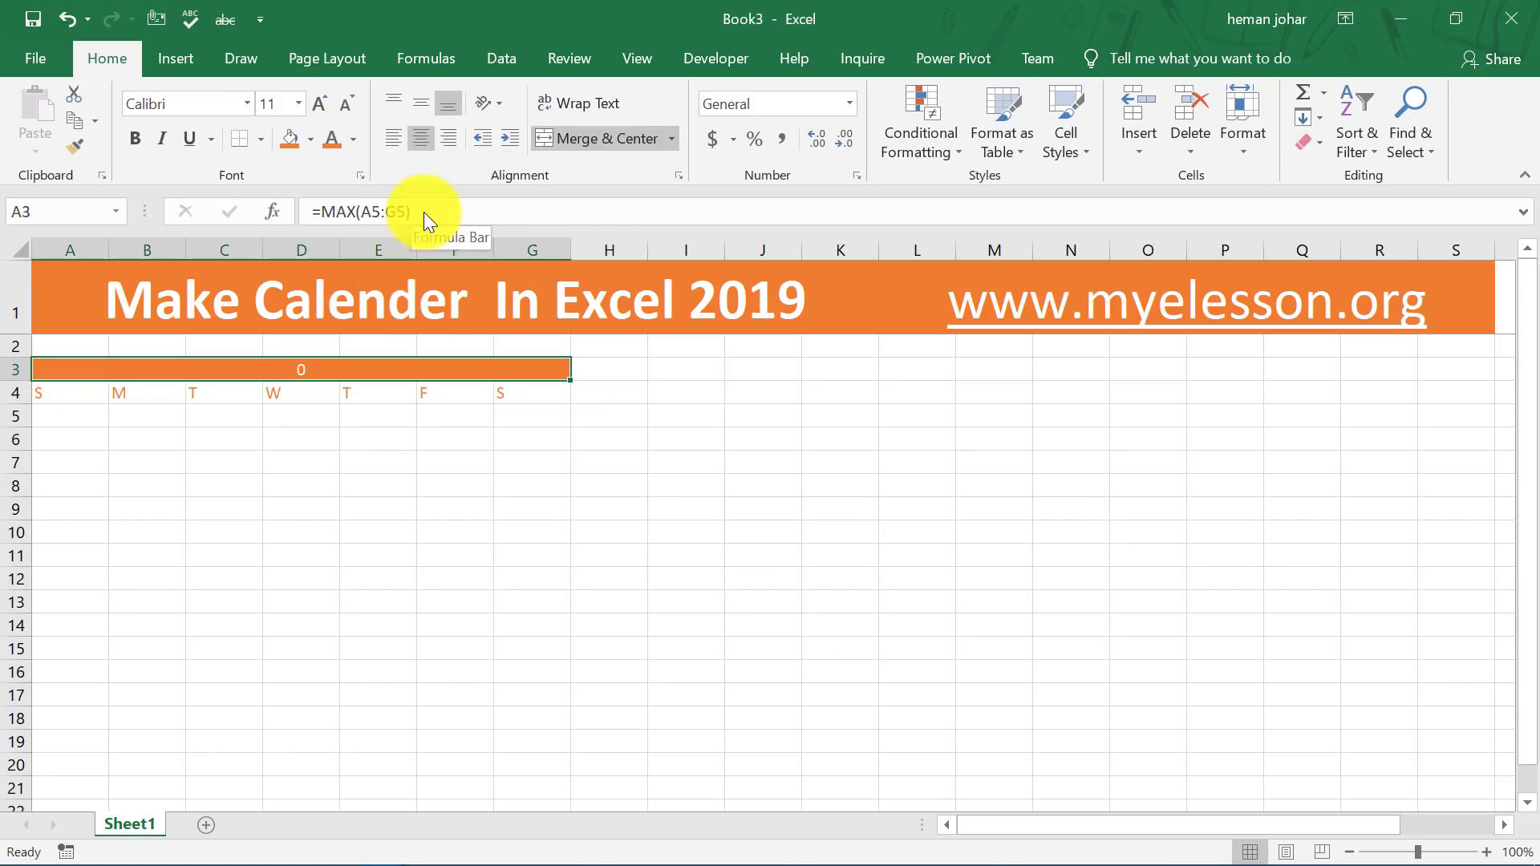
pyautogui.click(317, 102)
pyautogui.click(317, 102)
pyautogui.click(316, 101)
pyautogui.click(317, 102)
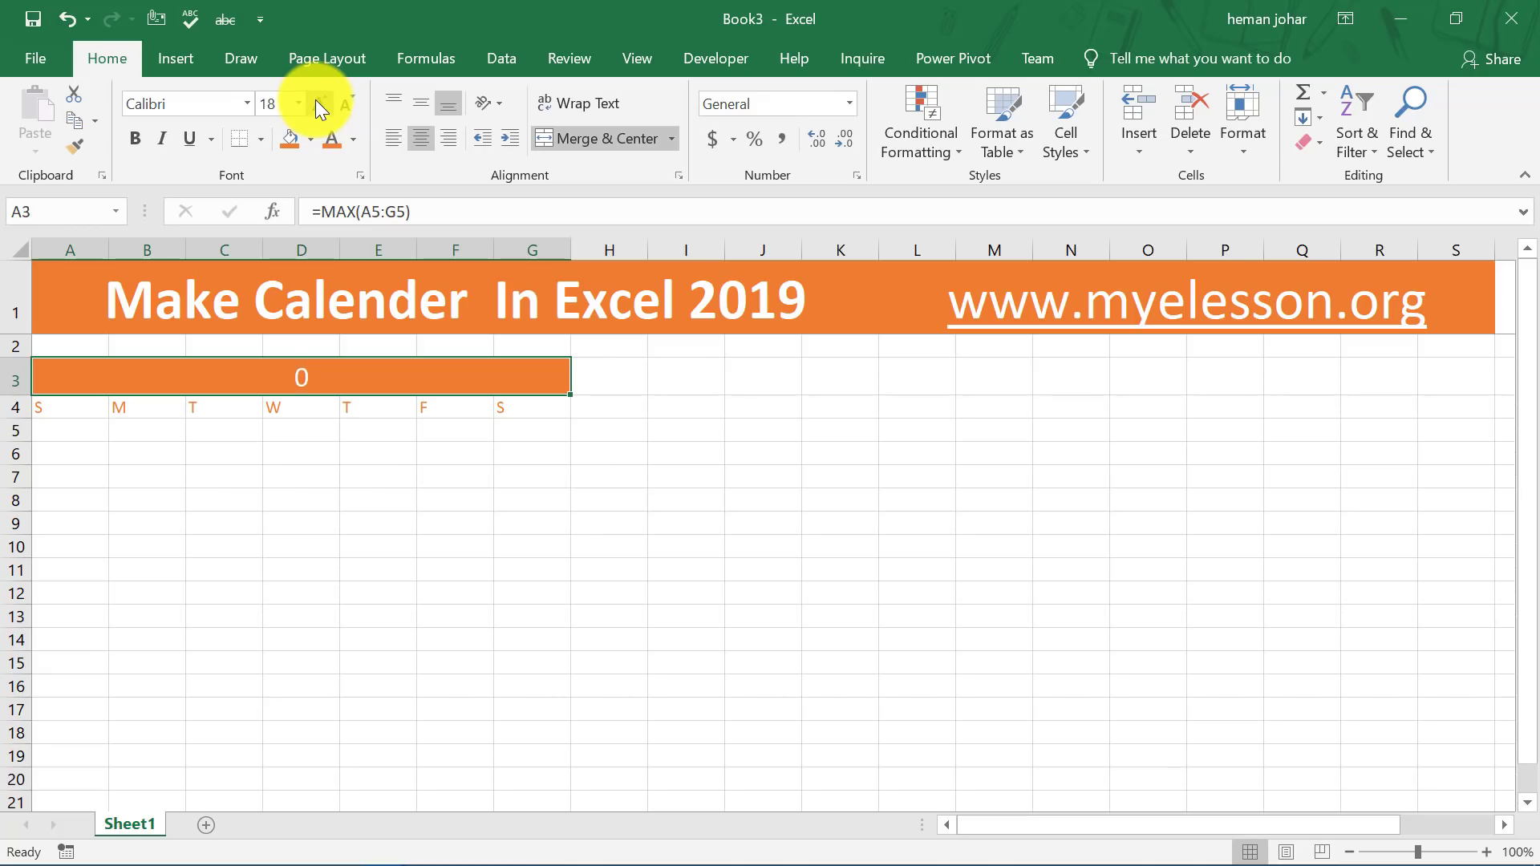
# Increase the font size of the weekday initials in A4 to G4 to 16
pyautogui.press('Down')
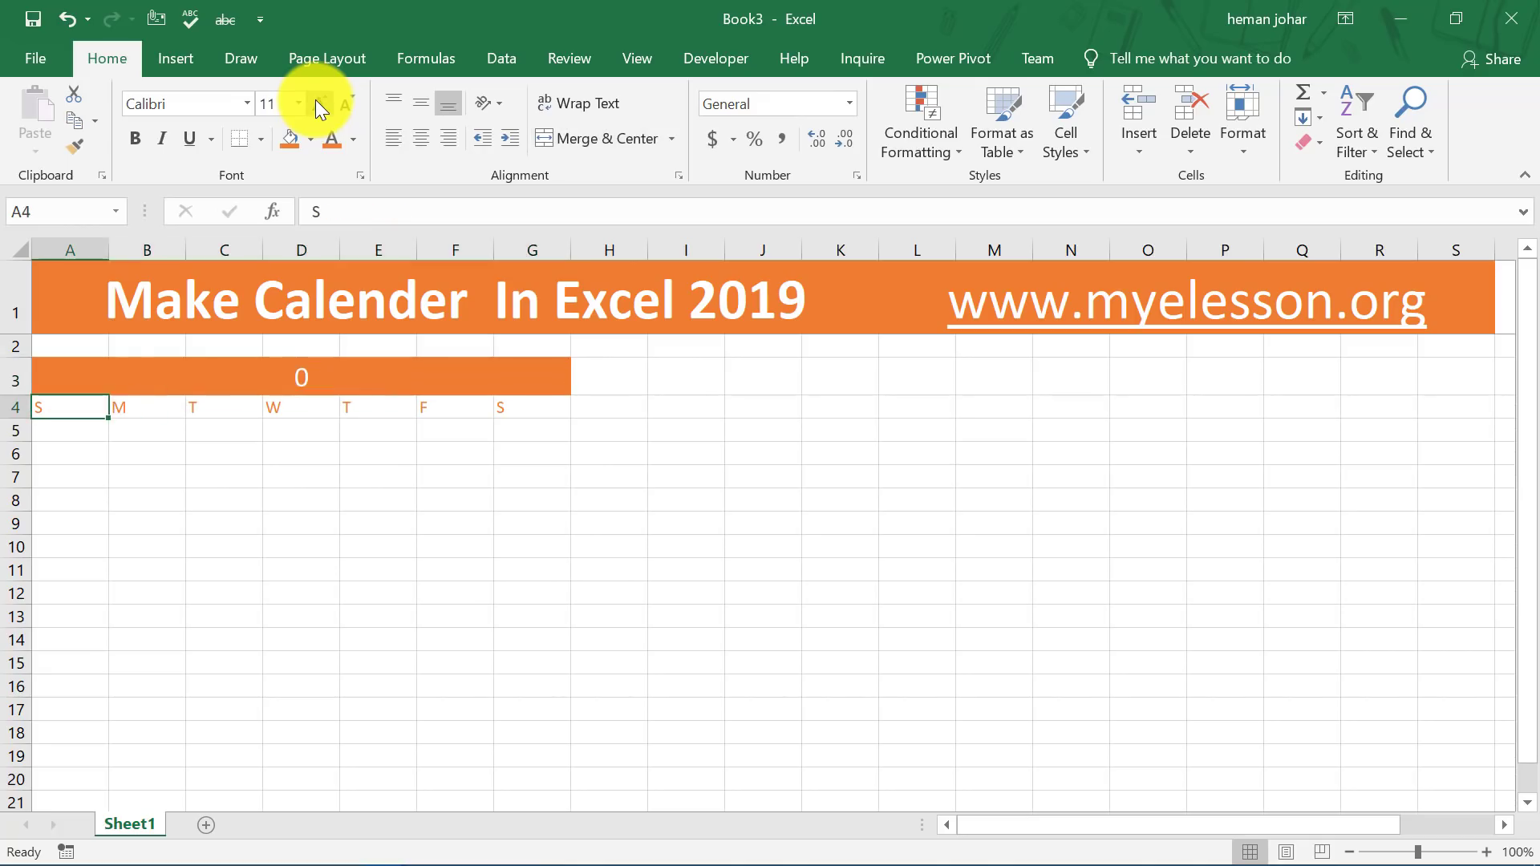
pyautogui.hotkey('shift', 'Right')
pyautogui.hotkey('shift', 'Right')
pyautogui.hotkey('shift', 'Right')
pyautogui.hotkey('shift', 'Right')
pyautogui.hotkey('shift', 'Right')
pyautogui.hotkey('shift', 'Right')
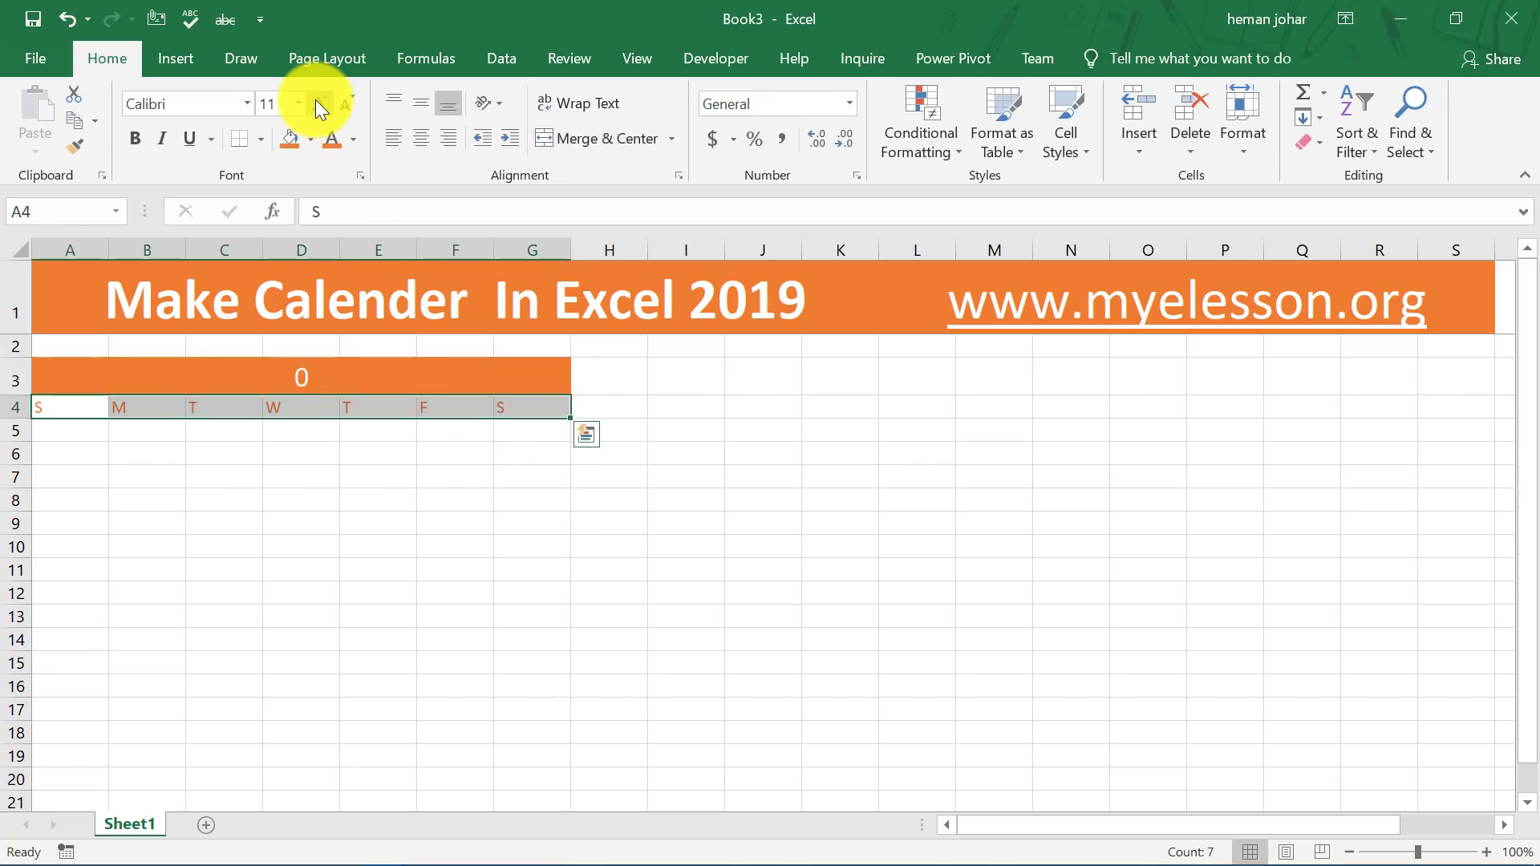
pyautogui.click(317, 102)
pyautogui.click(317, 102)
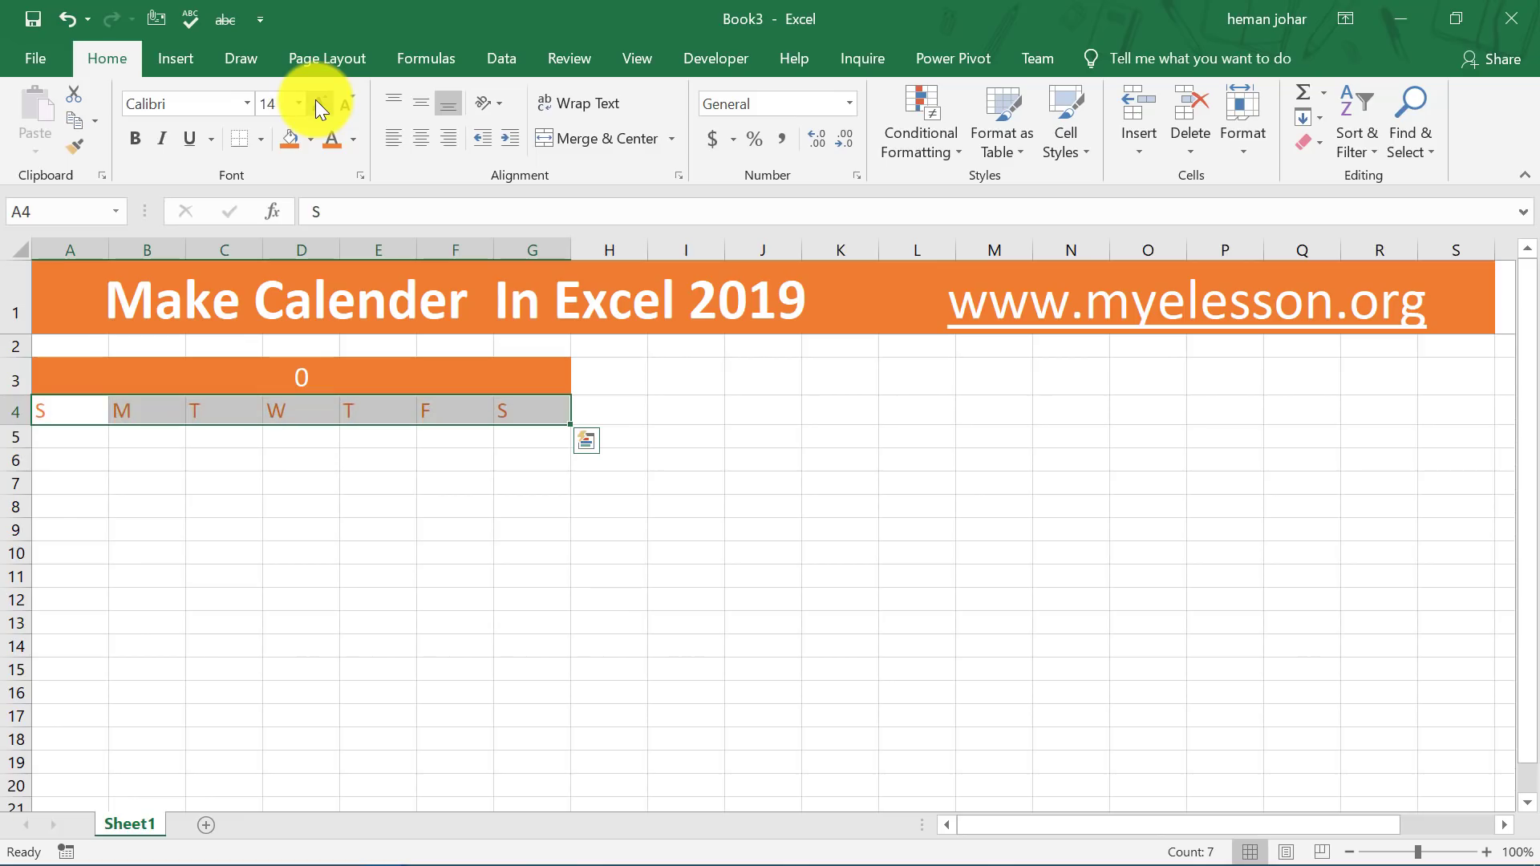
pyautogui.click(317, 102)
pyautogui.press('Down')
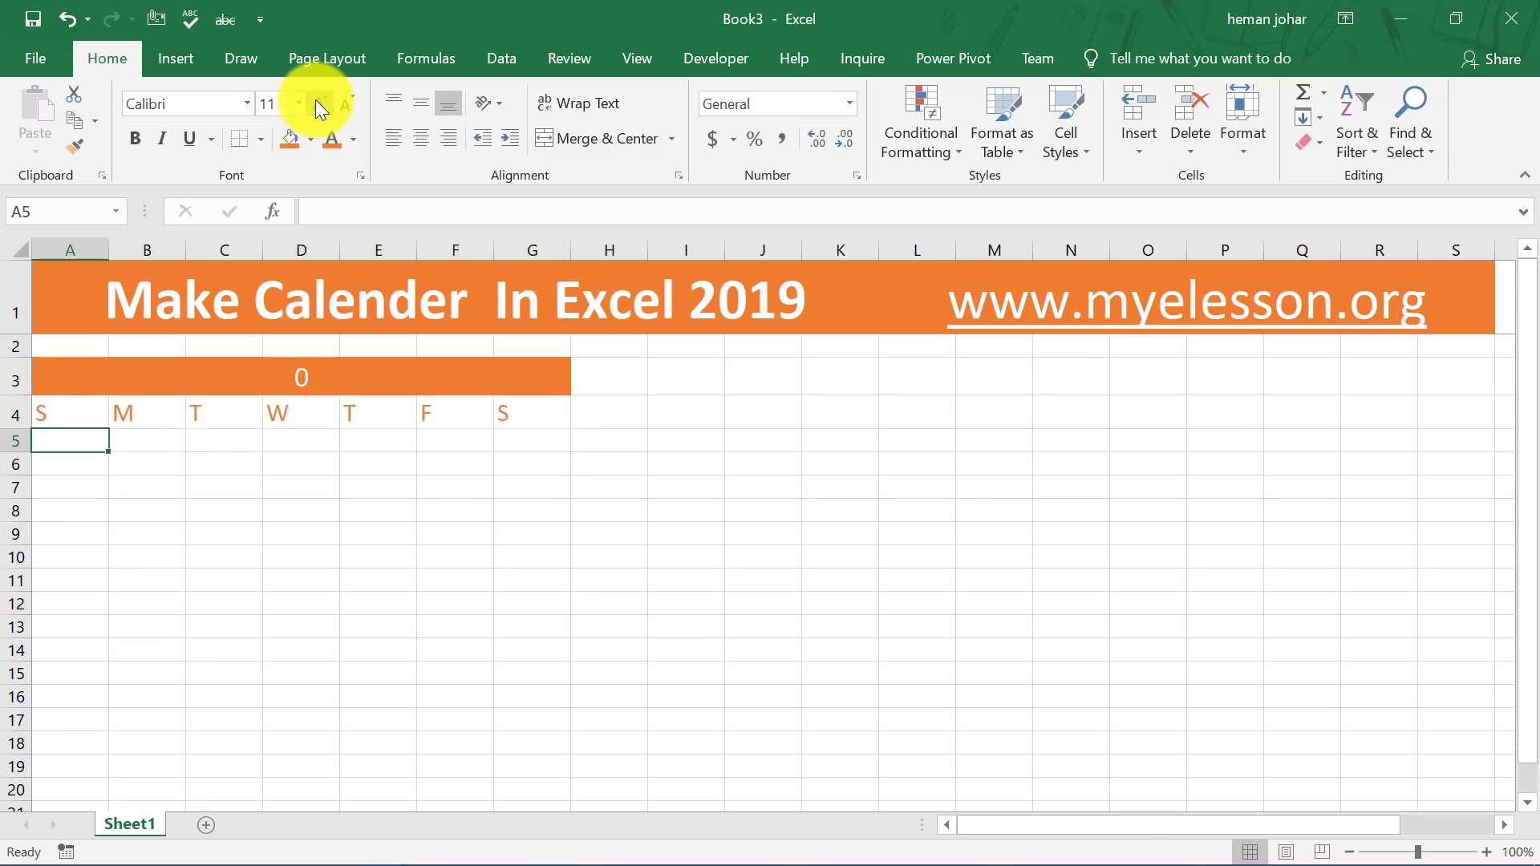
# Center the weekday initials horizontally in cells A4 to G4
pyautogui.press('Up')
pyautogui.hotkey('shift', 'Right')
pyautogui.hotkey('shift', 'Right')
pyautogui.hotkey('shift', 'Right')
pyautogui.hotkey('shift', 'Right')
pyautogui.hotkey('shift', 'Right')
pyautogui.hotkey('shift', 'Right')
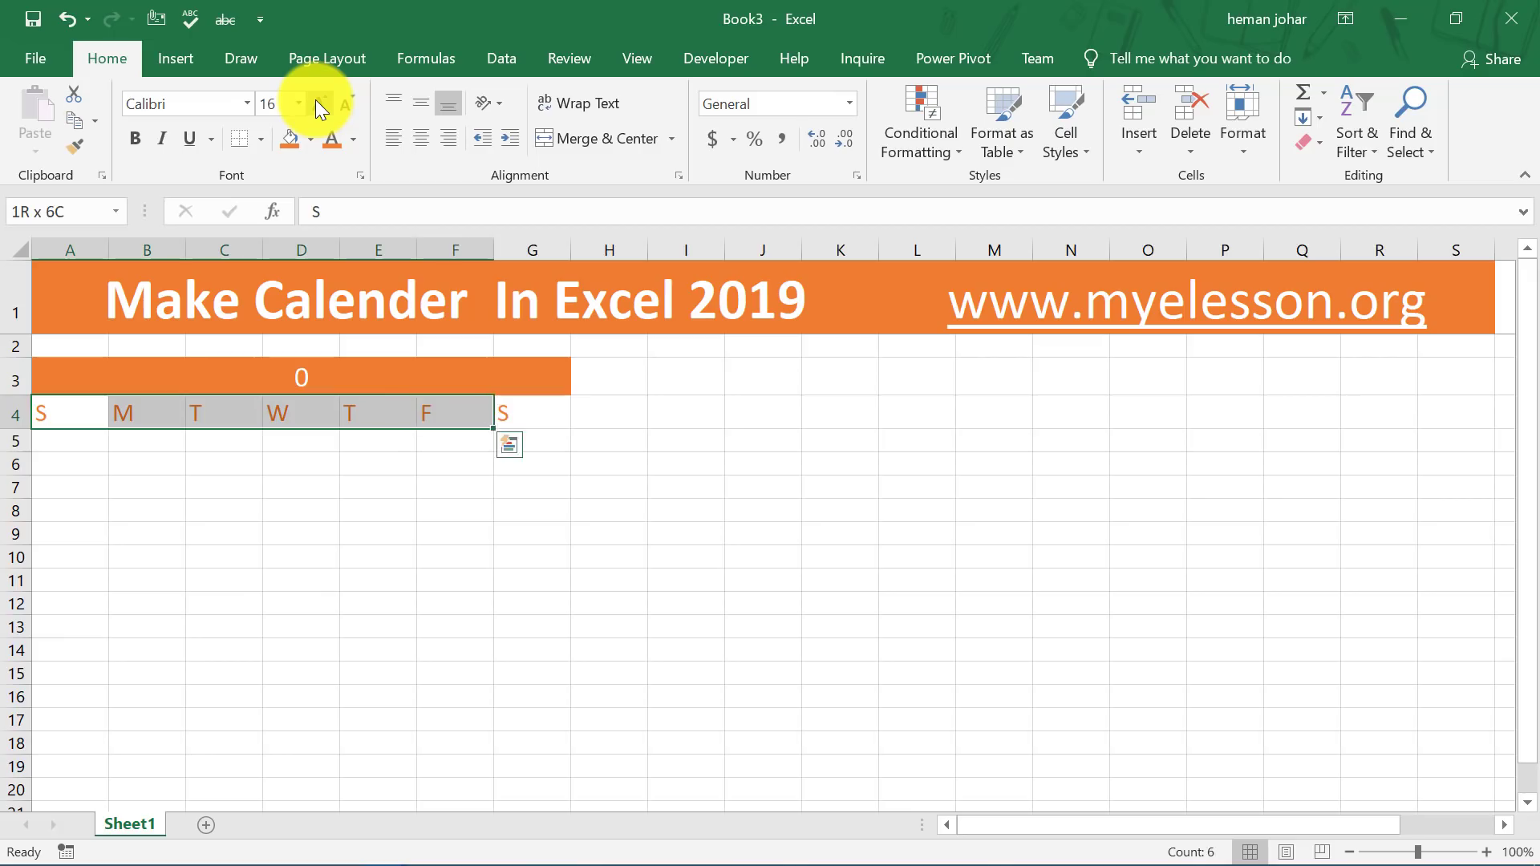
pyautogui.click(415, 133)
pyautogui.press('Down')
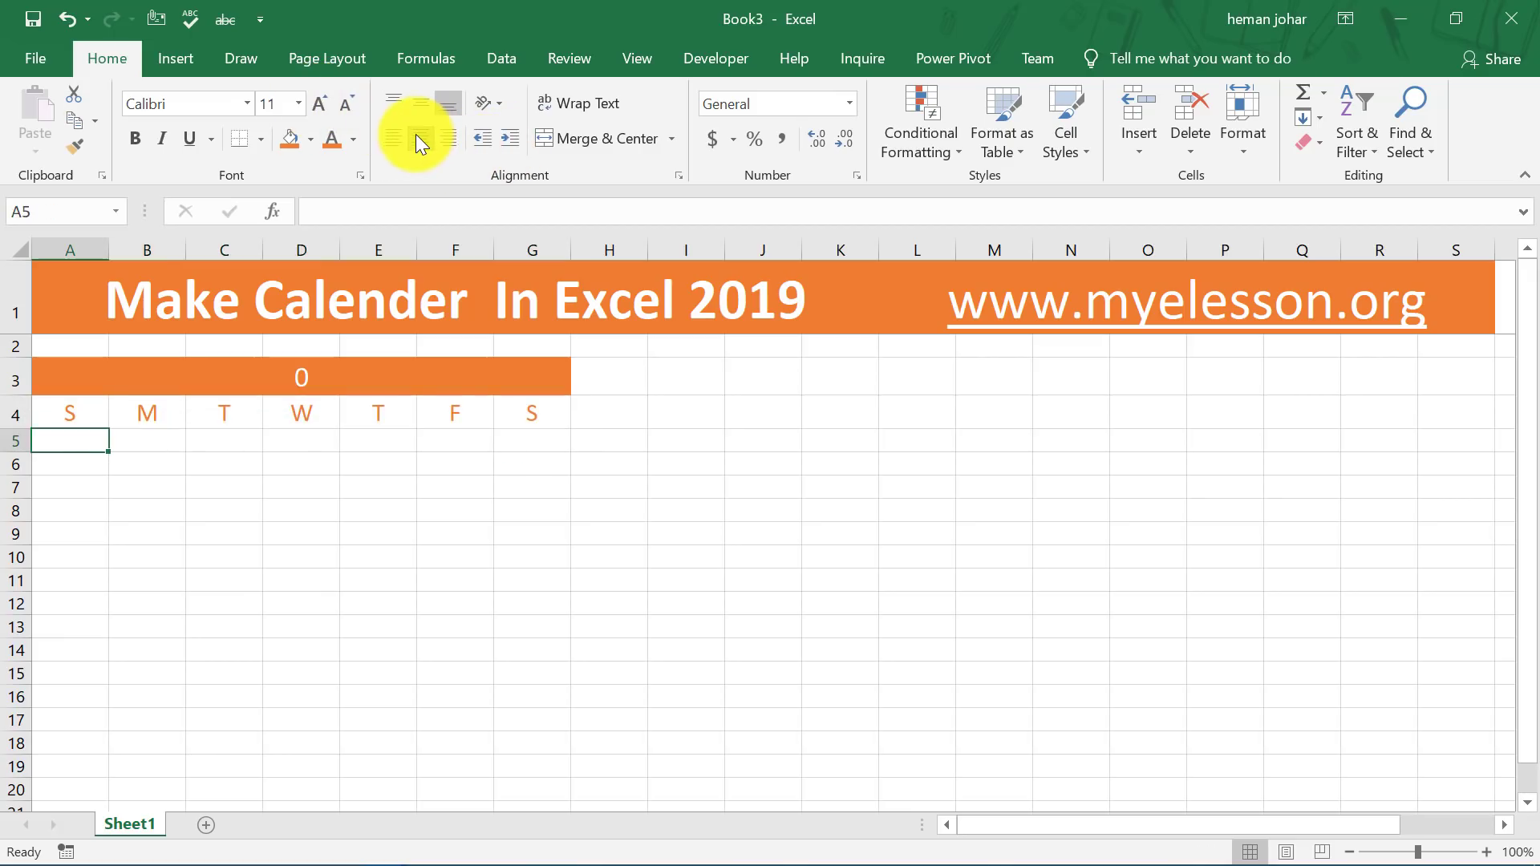
# Apply the custom number format MMMM to the heading cell A3 so it displays a month name
pyautogui.press('Up')
pyautogui.press('Up')
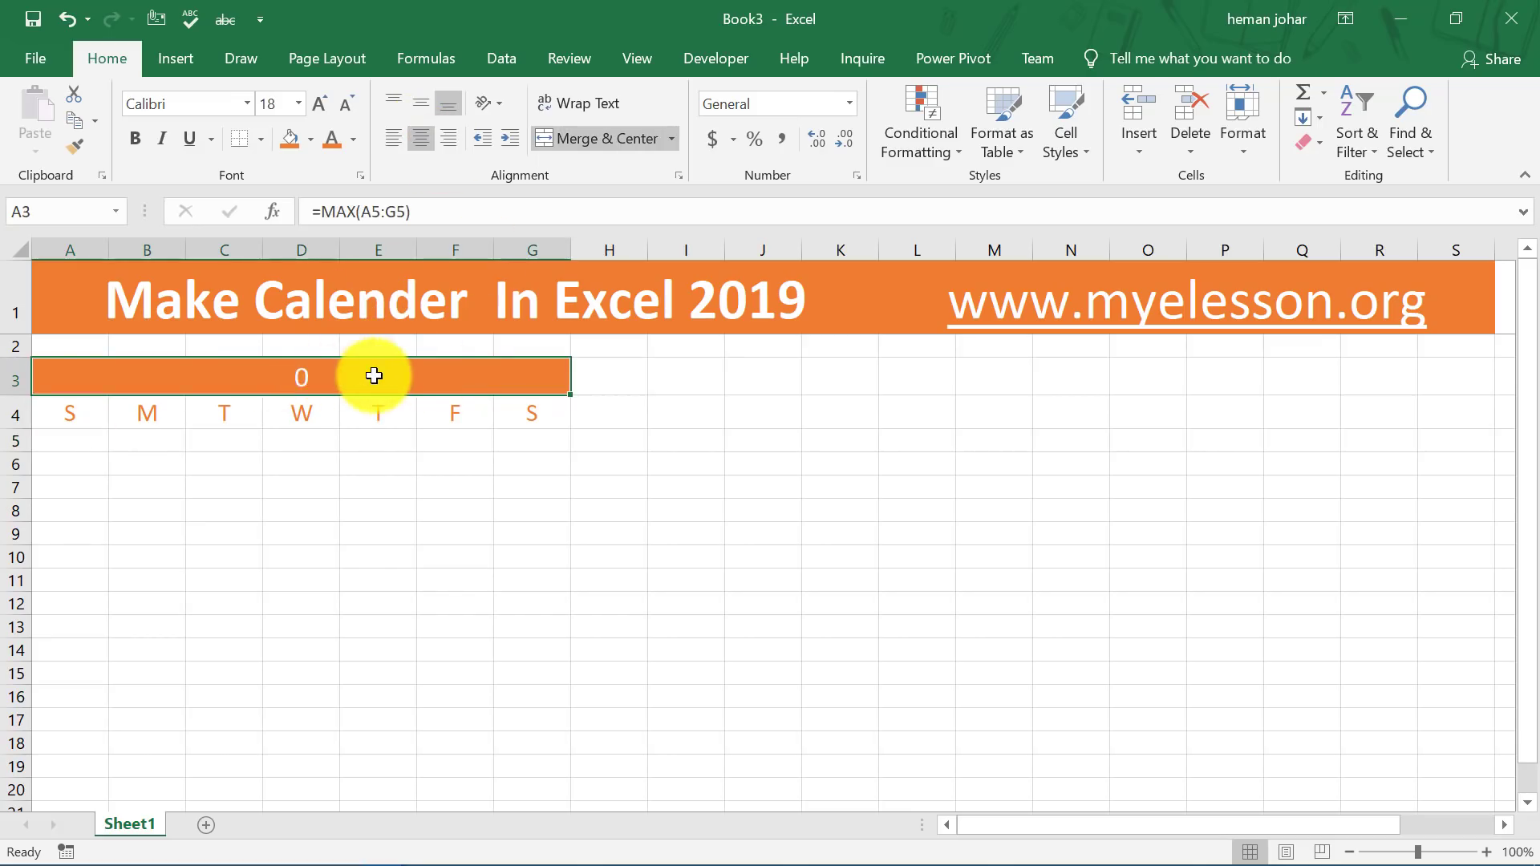
pyautogui.click(849, 107)
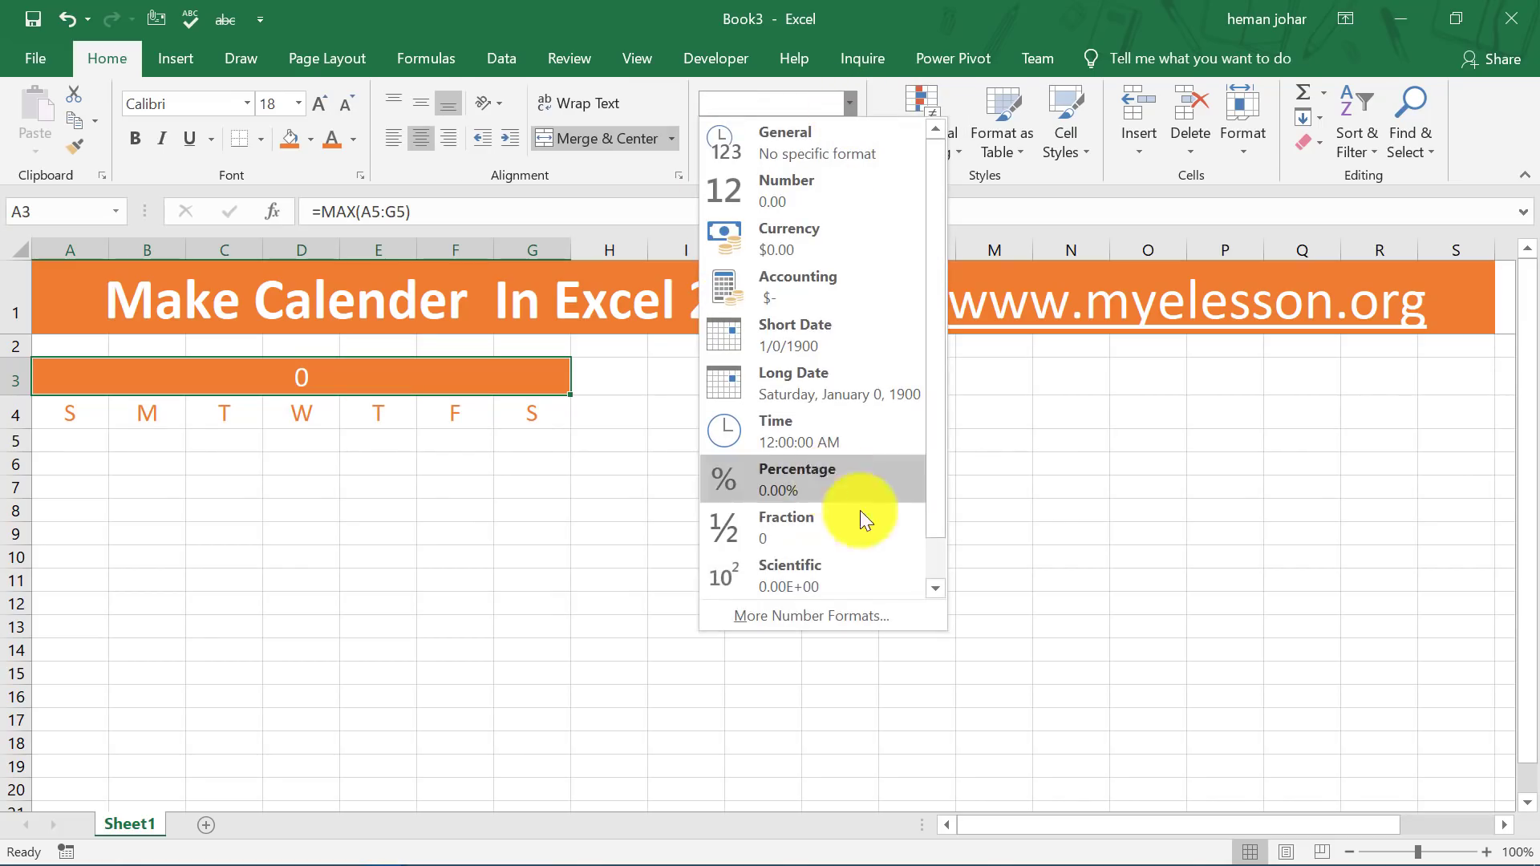
pyautogui.click(795, 614)
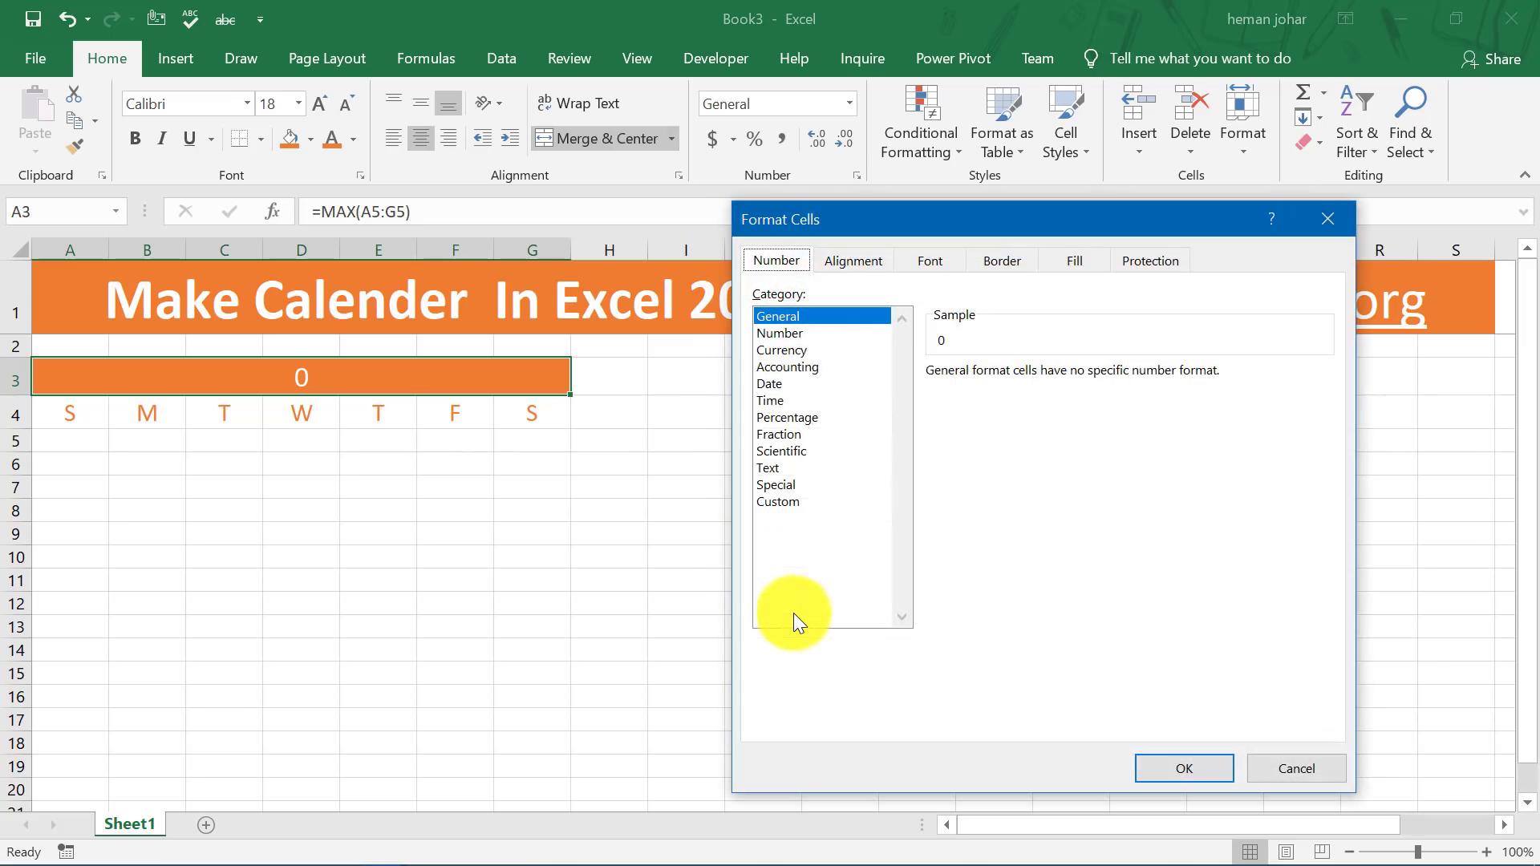
pyautogui.click(775, 504)
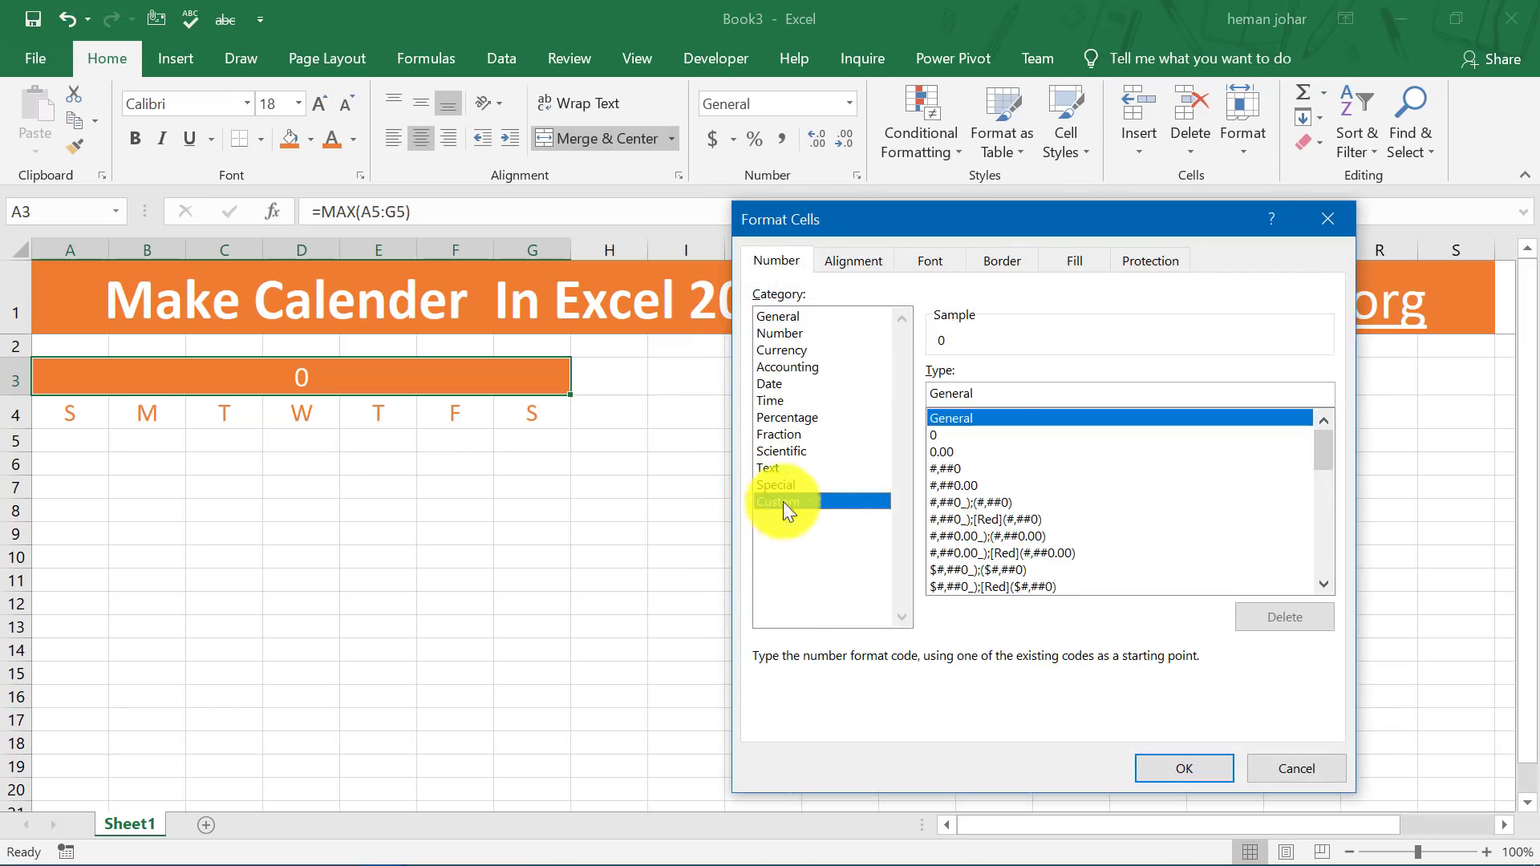
pyautogui.moveTo(978, 400); pyautogui.dragTo(916, 396)
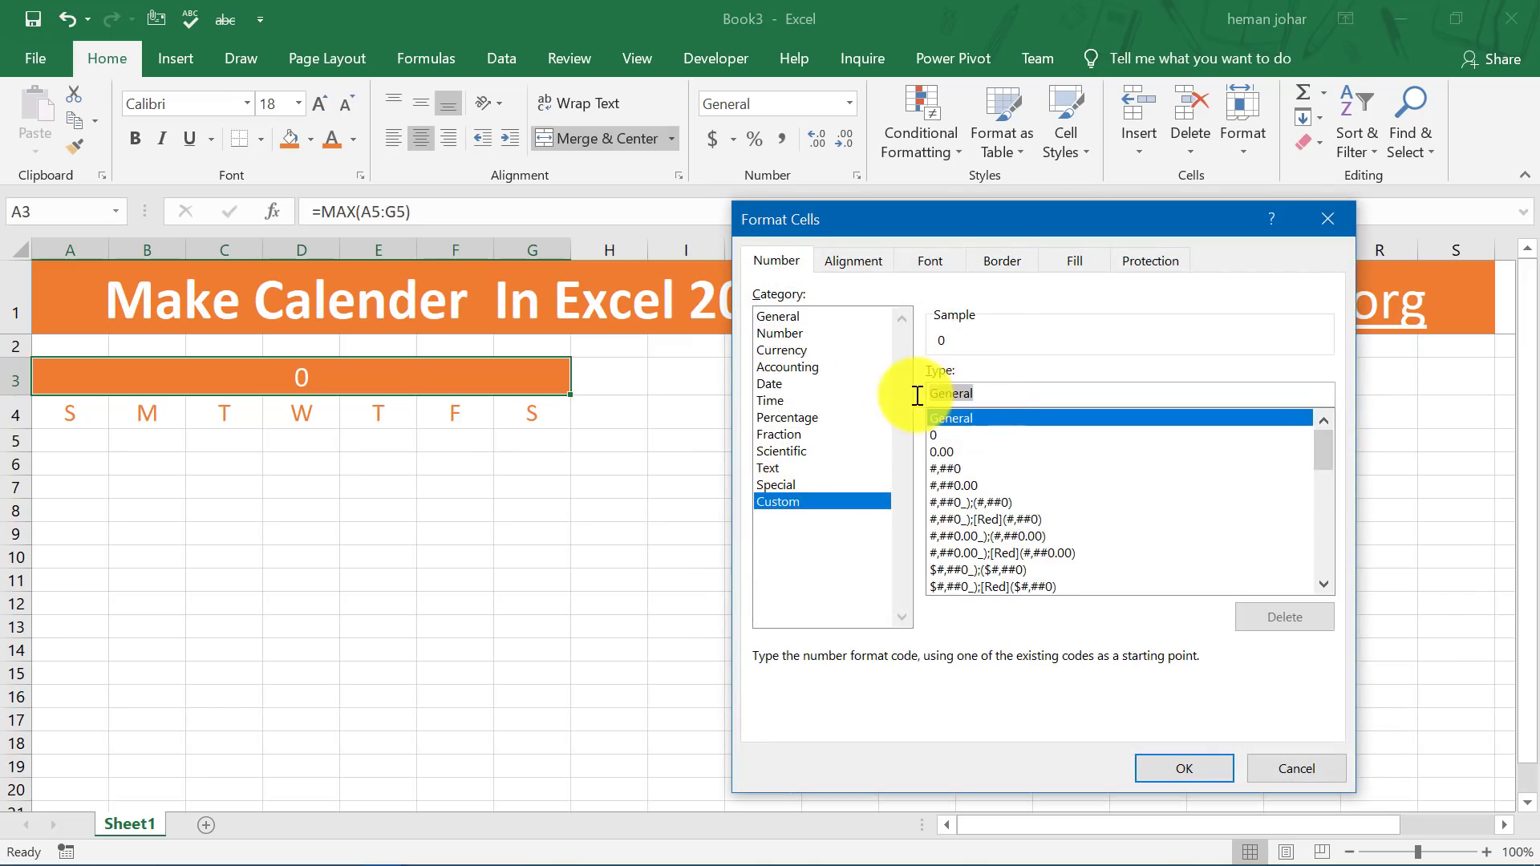
pyautogui.press('BackSpace')
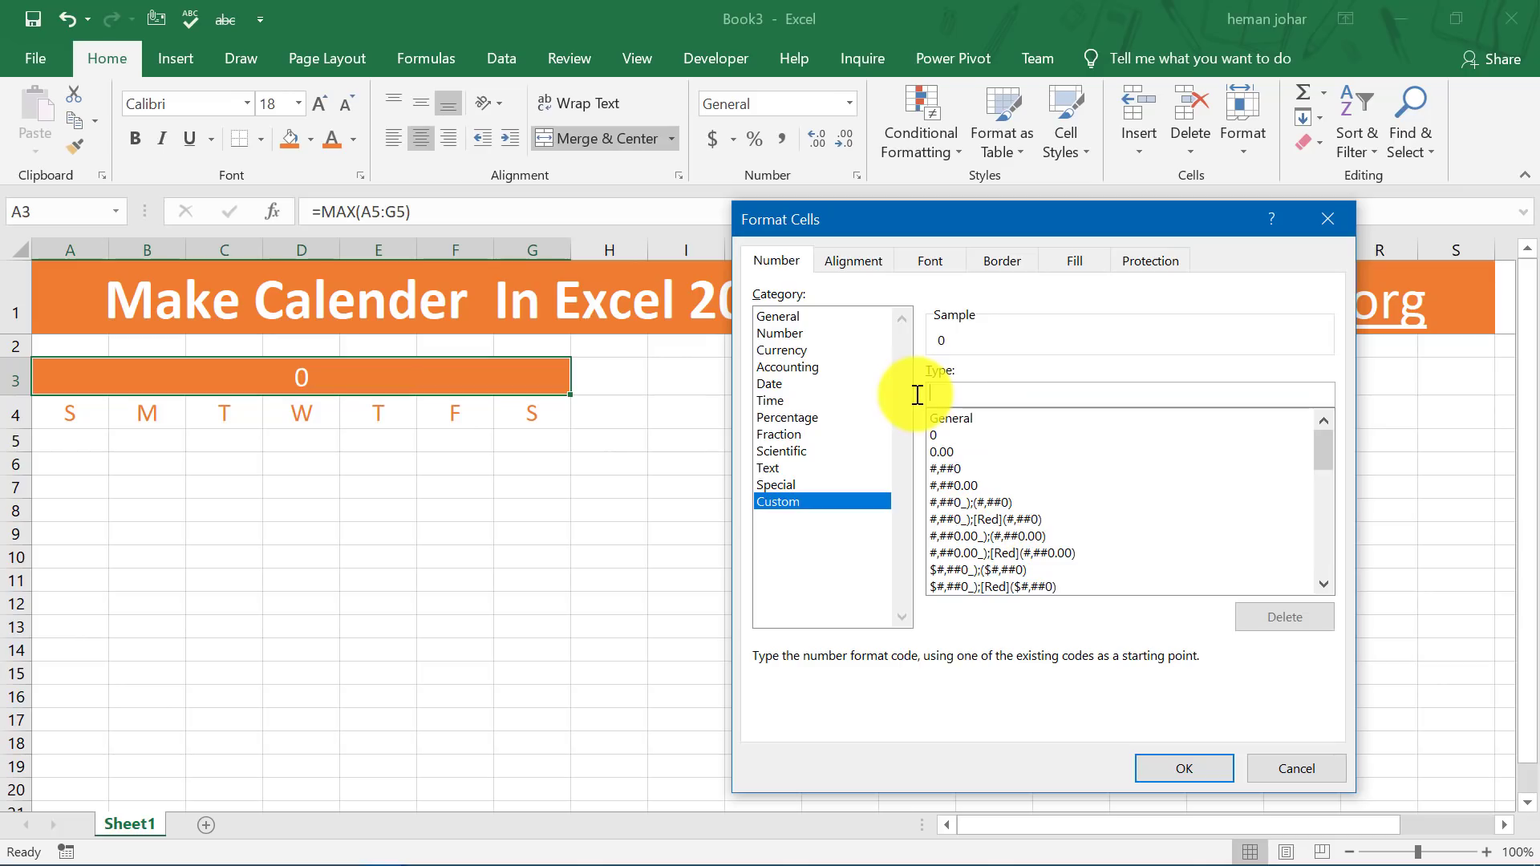
pyautogui.write('MMMM')
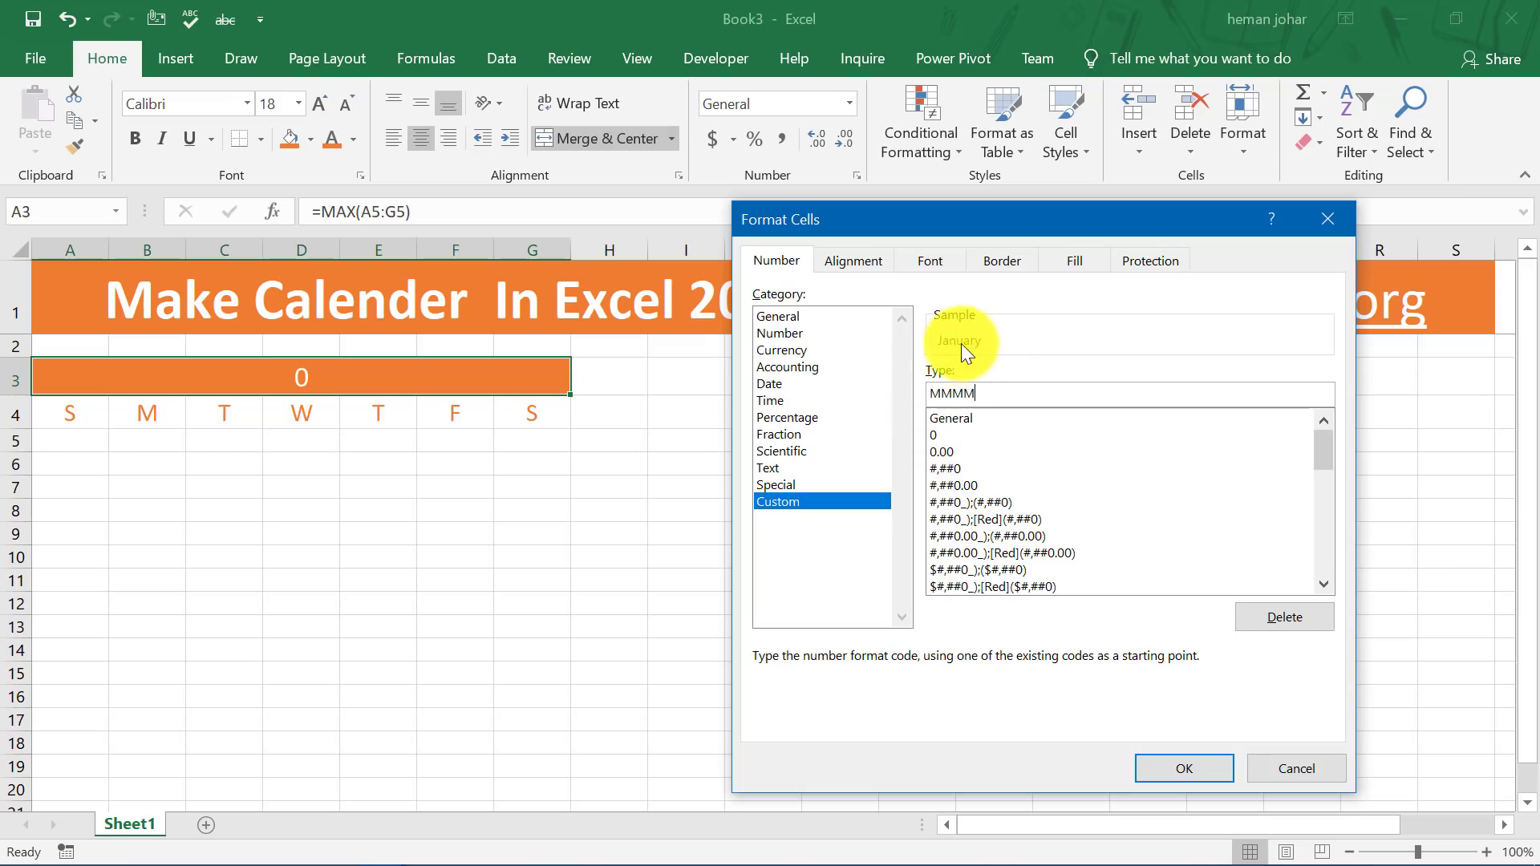
pyautogui.click(1184, 768)
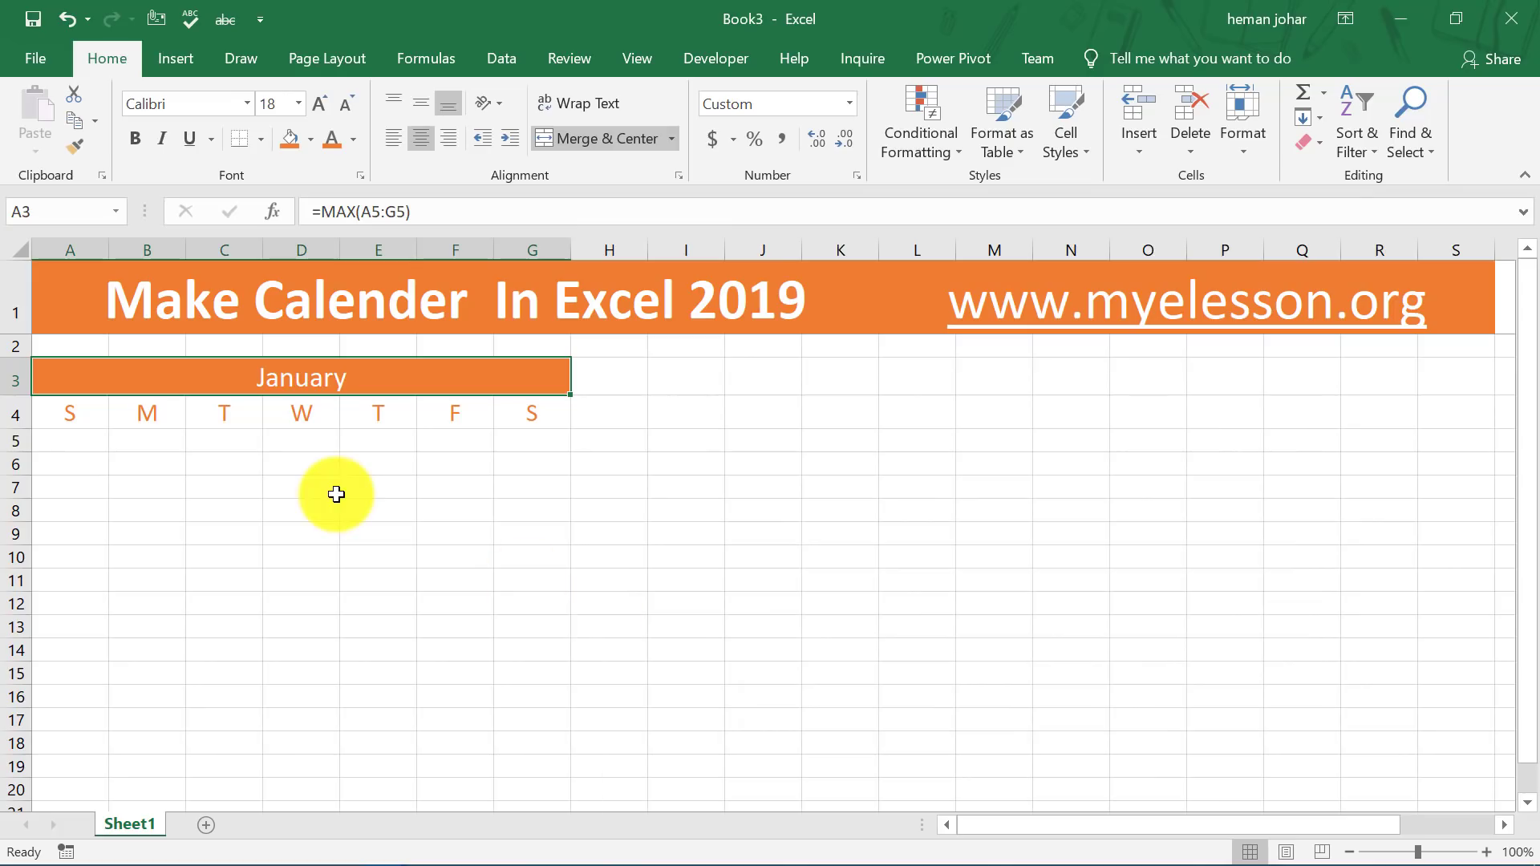
# Center the date cells A5 to G12 horizontally and set their font size to 14
pyautogui.press('Down')
pyautogui.press('Down')
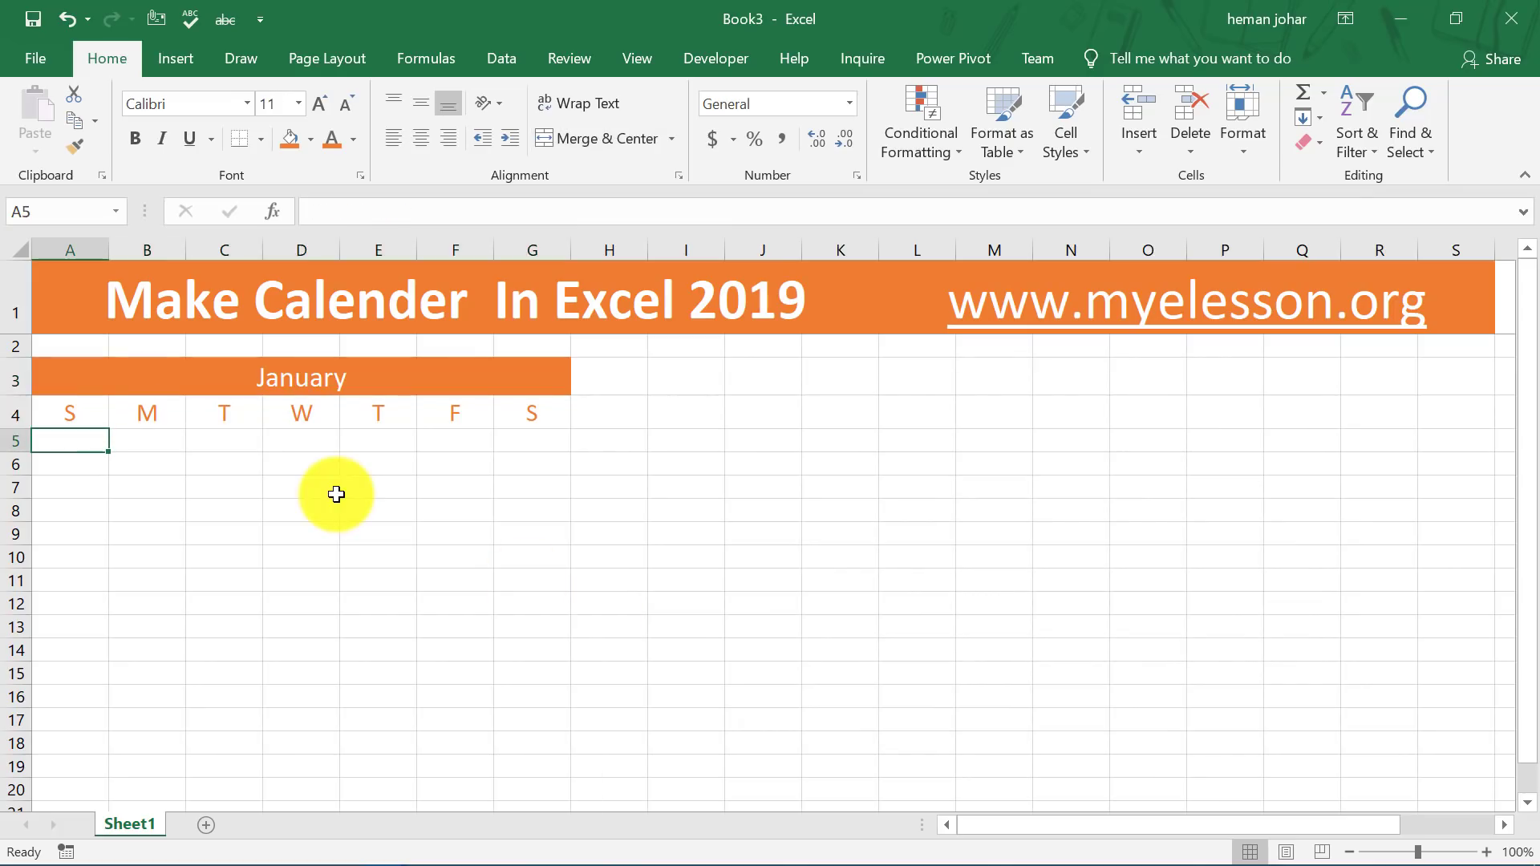
pyautogui.hotkey('shift', 'Down')
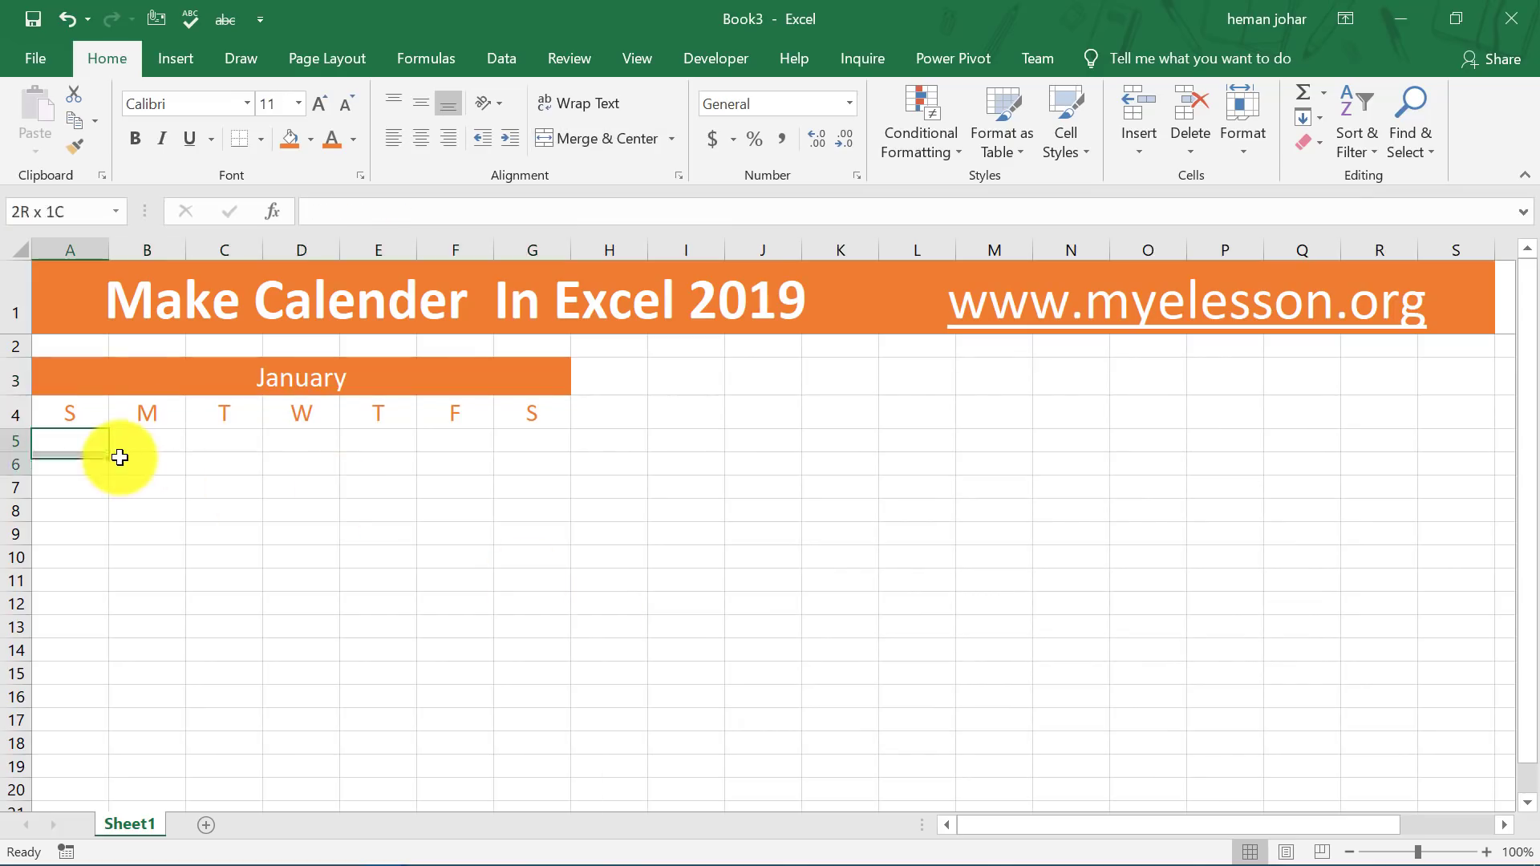
pyautogui.hotkey('shift', 'Right')
pyautogui.hotkey('shift', 'Right')
pyautogui.hotkey('shift', 'Down')
pyautogui.hotkey('shift', 'Right')
pyautogui.hotkey('shift', 'Down')
pyautogui.hotkey('shift', 'Right')
pyautogui.hotkey('shift', 'Right')
pyautogui.hotkey('shift', 'Down')
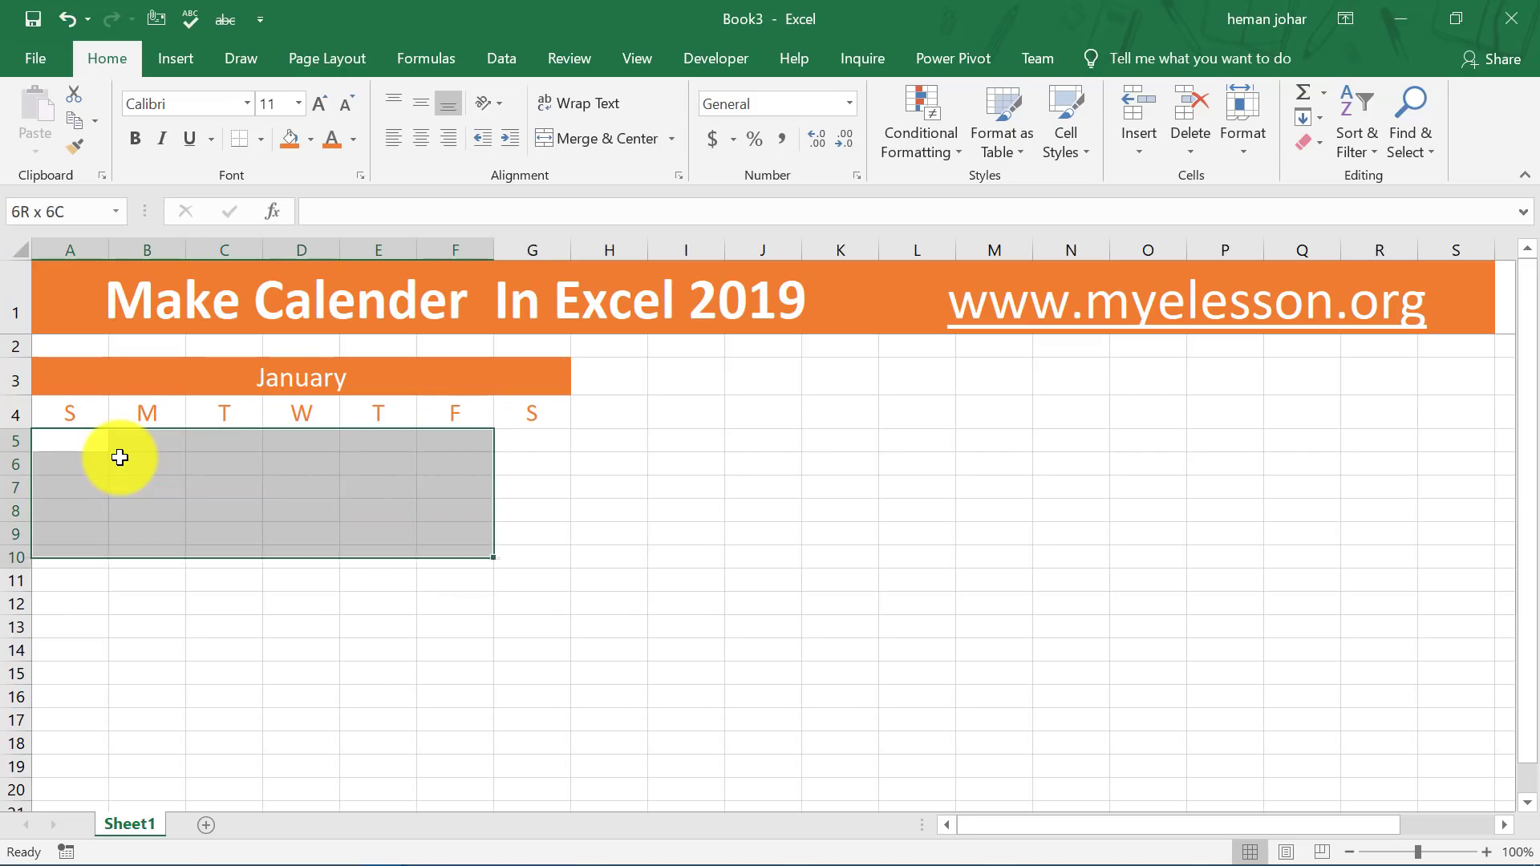
pyautogui.hotkey('shift', 'Down')
pyautogui.hotkey('shift', 'Right')
pyautogui.hotkey('shift', 'Down')
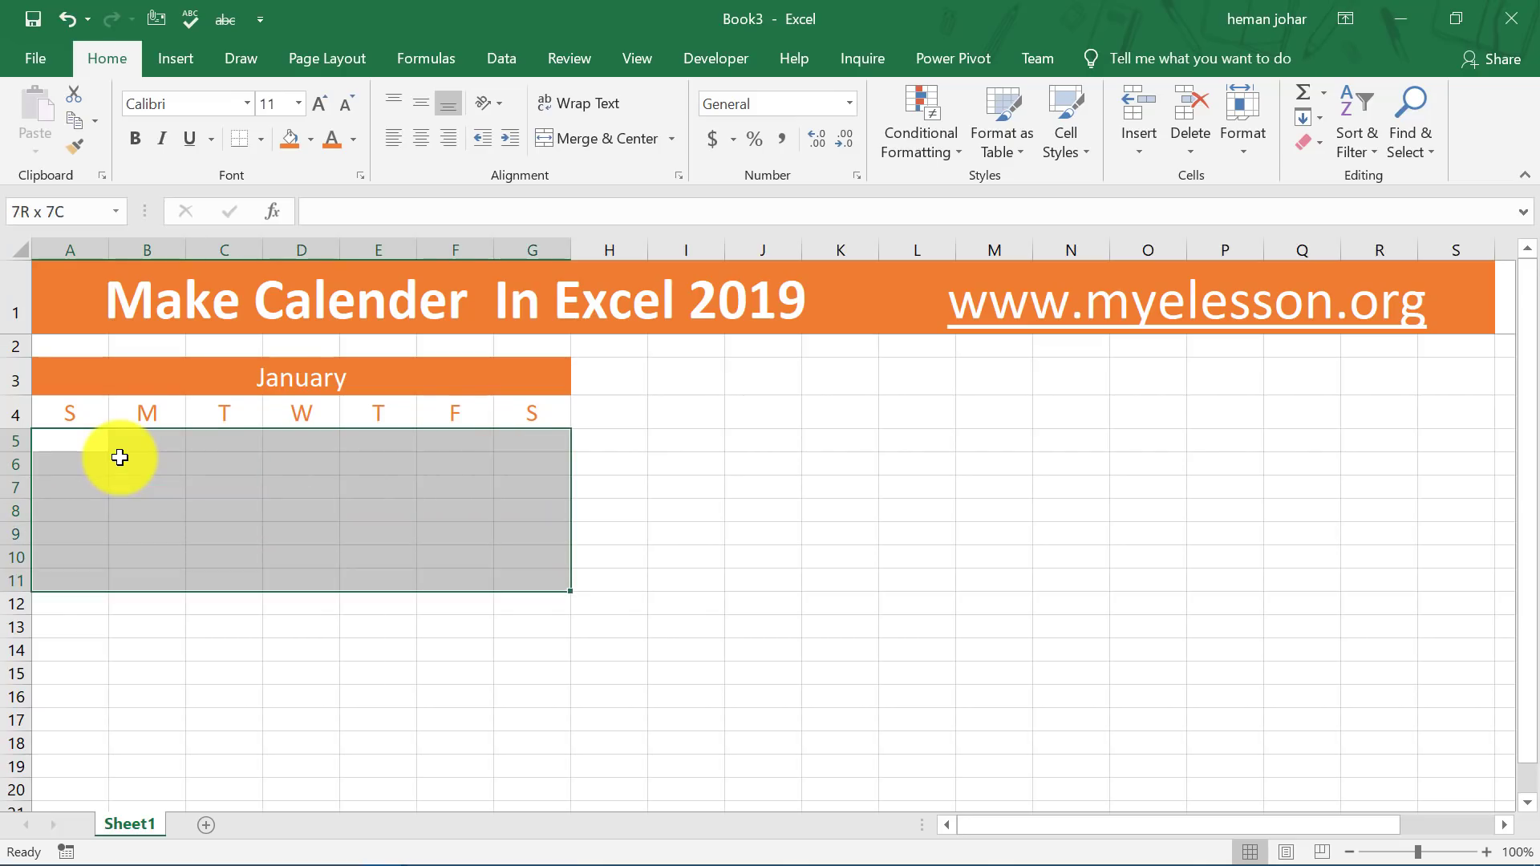
pyautogui.hotkey('shift', 'Down')
pyautogui.hotkey('shift', 'Up')
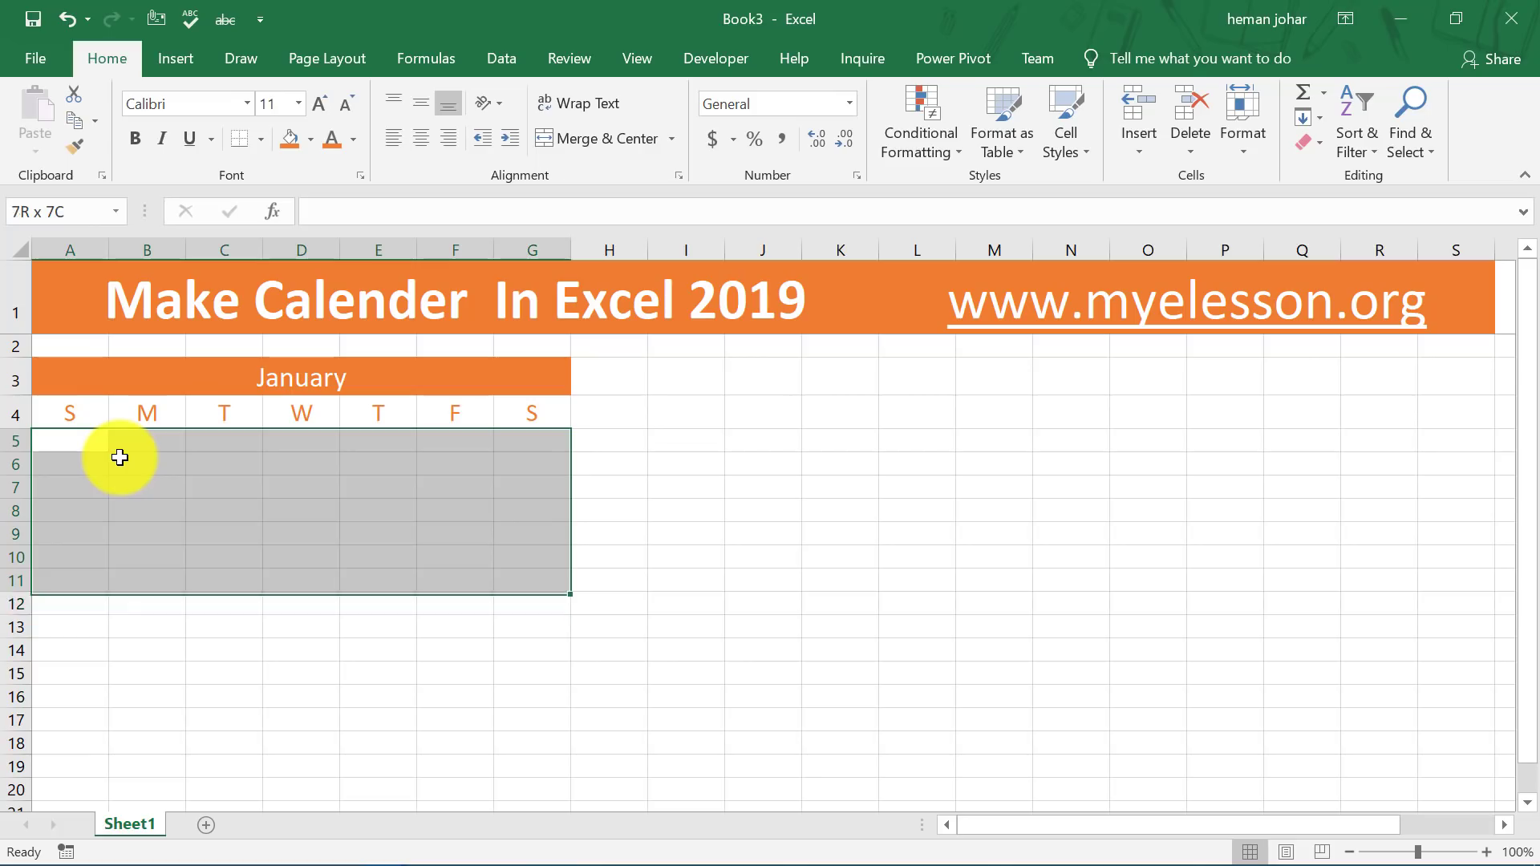
pyautogui.hotkey('shift', 'Down')
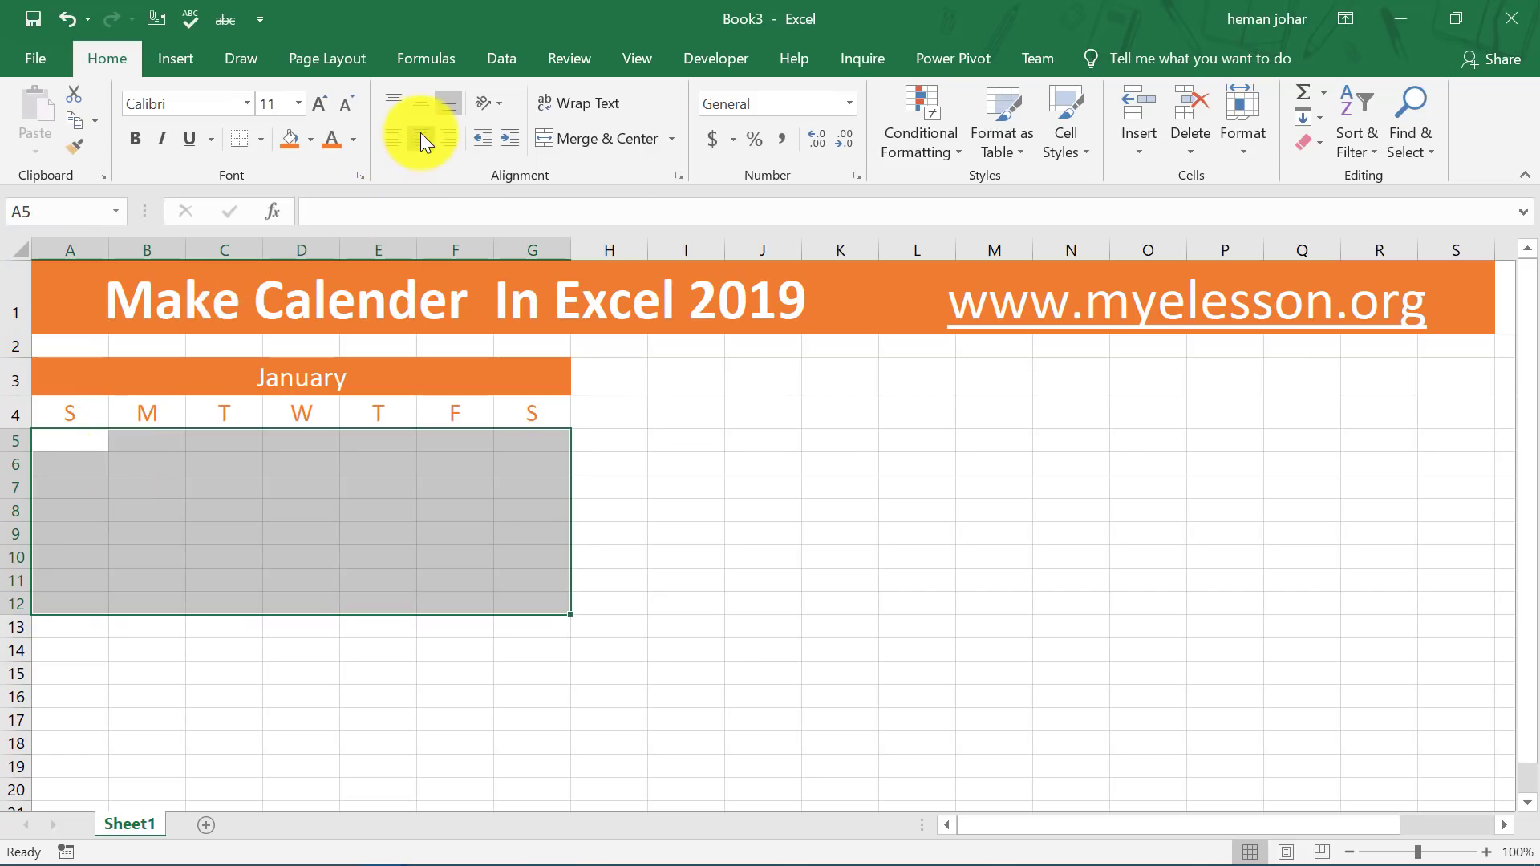
pyautogui.click(320, 103)
pyautogui.click(319, 104)
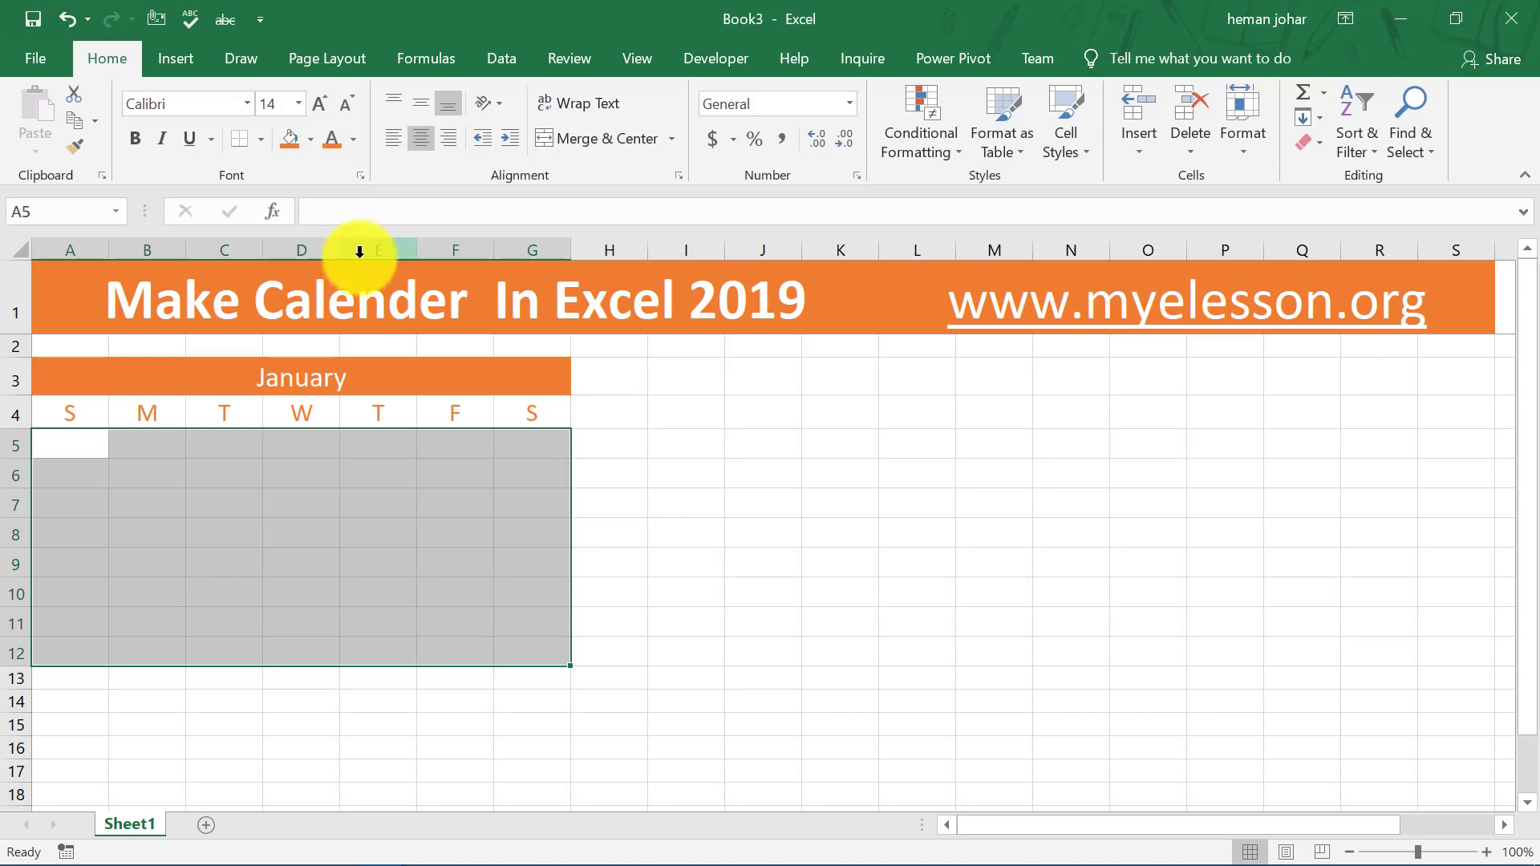
pyautogui.click(754, 447)
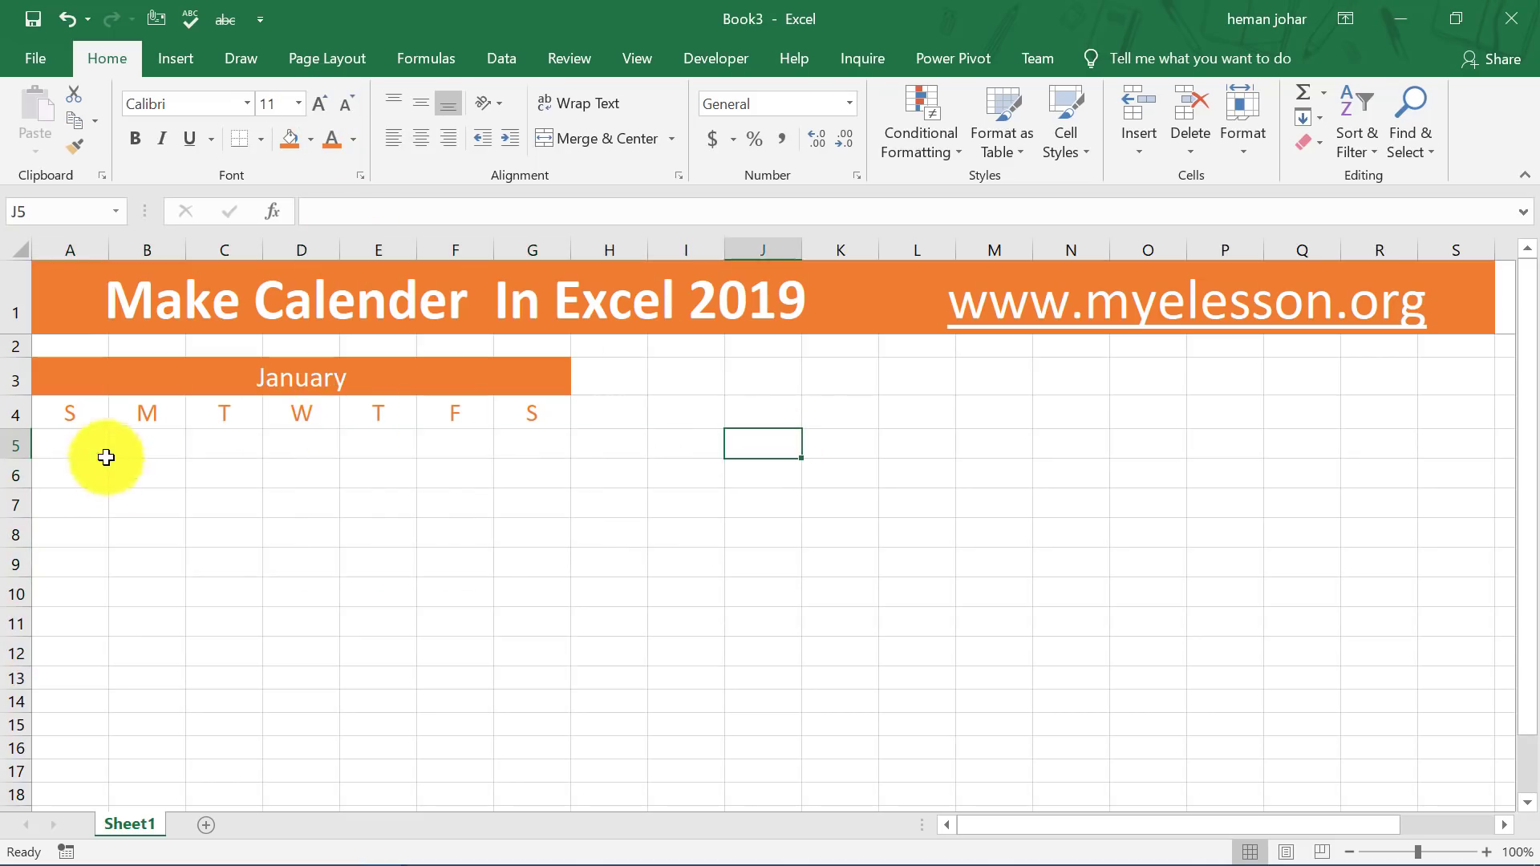
# Check in the system calendar which weekday January 1, 2019 falls on
pyautogui.press('Left')
pyautogui.press('Left')
pyautogui.press('Left')
pyautogui.press('Left')
pyautogui.press('Left')
pyautogui.press('Left')
pyautogui.press('Left')
pyautogui.press('Left')
pyautogui.press('Left')
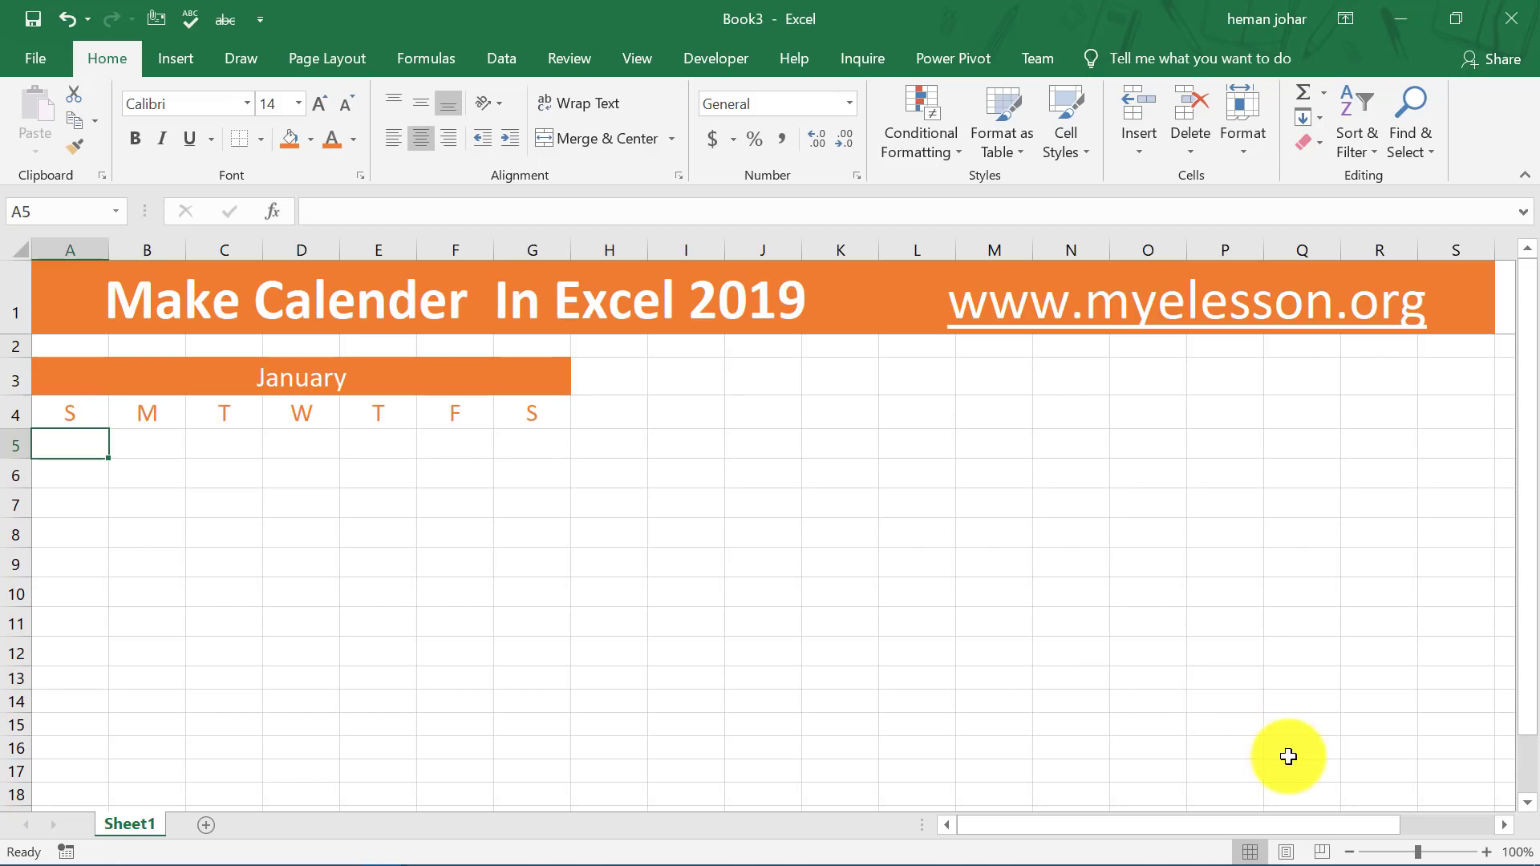
pyautogui.moveTo(1341, 845)
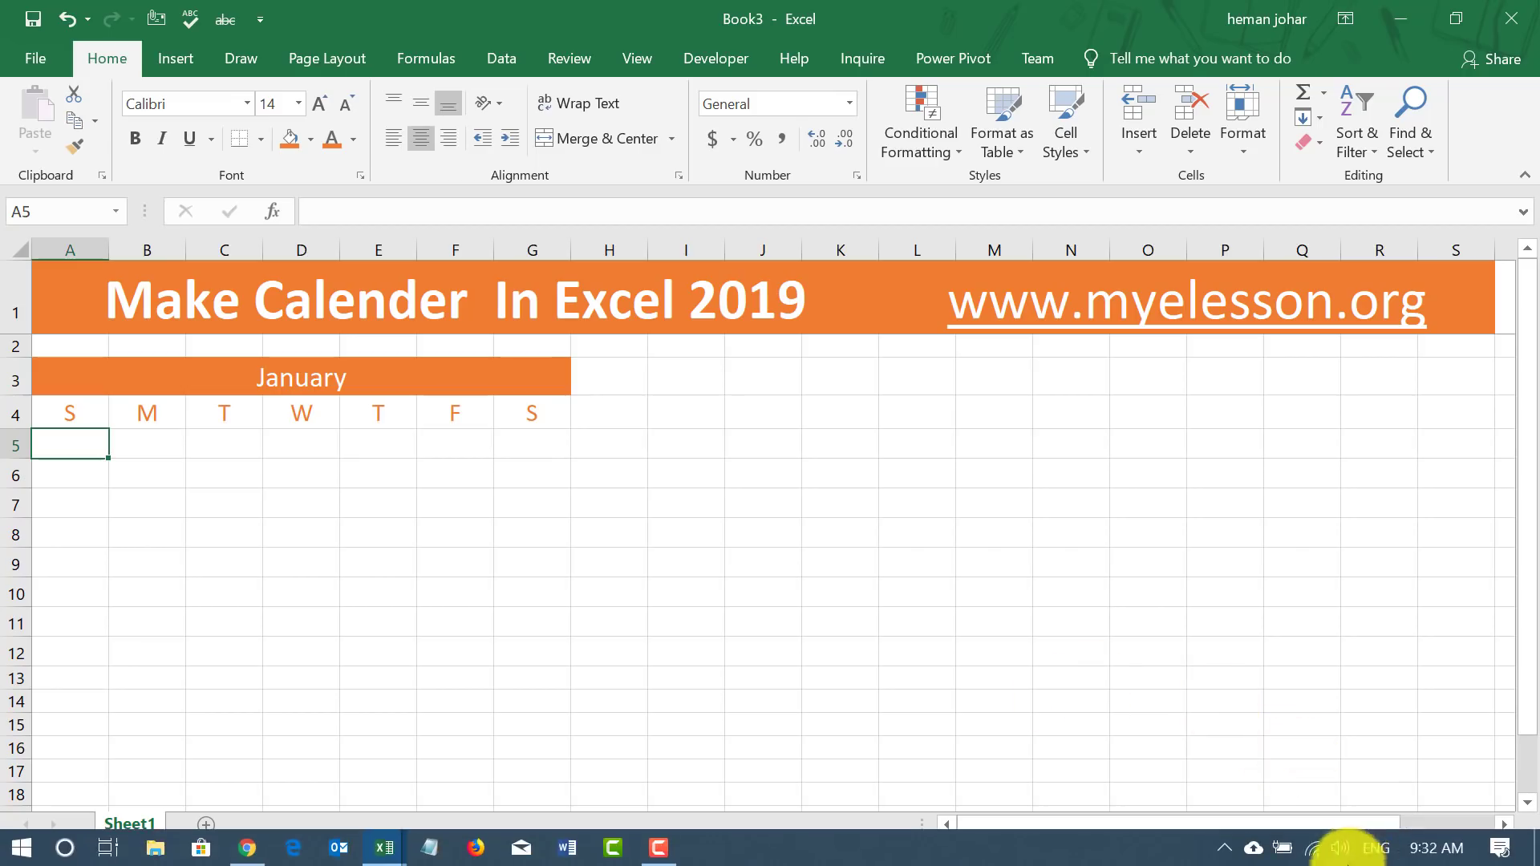
pyautogui.click(1427, 852)
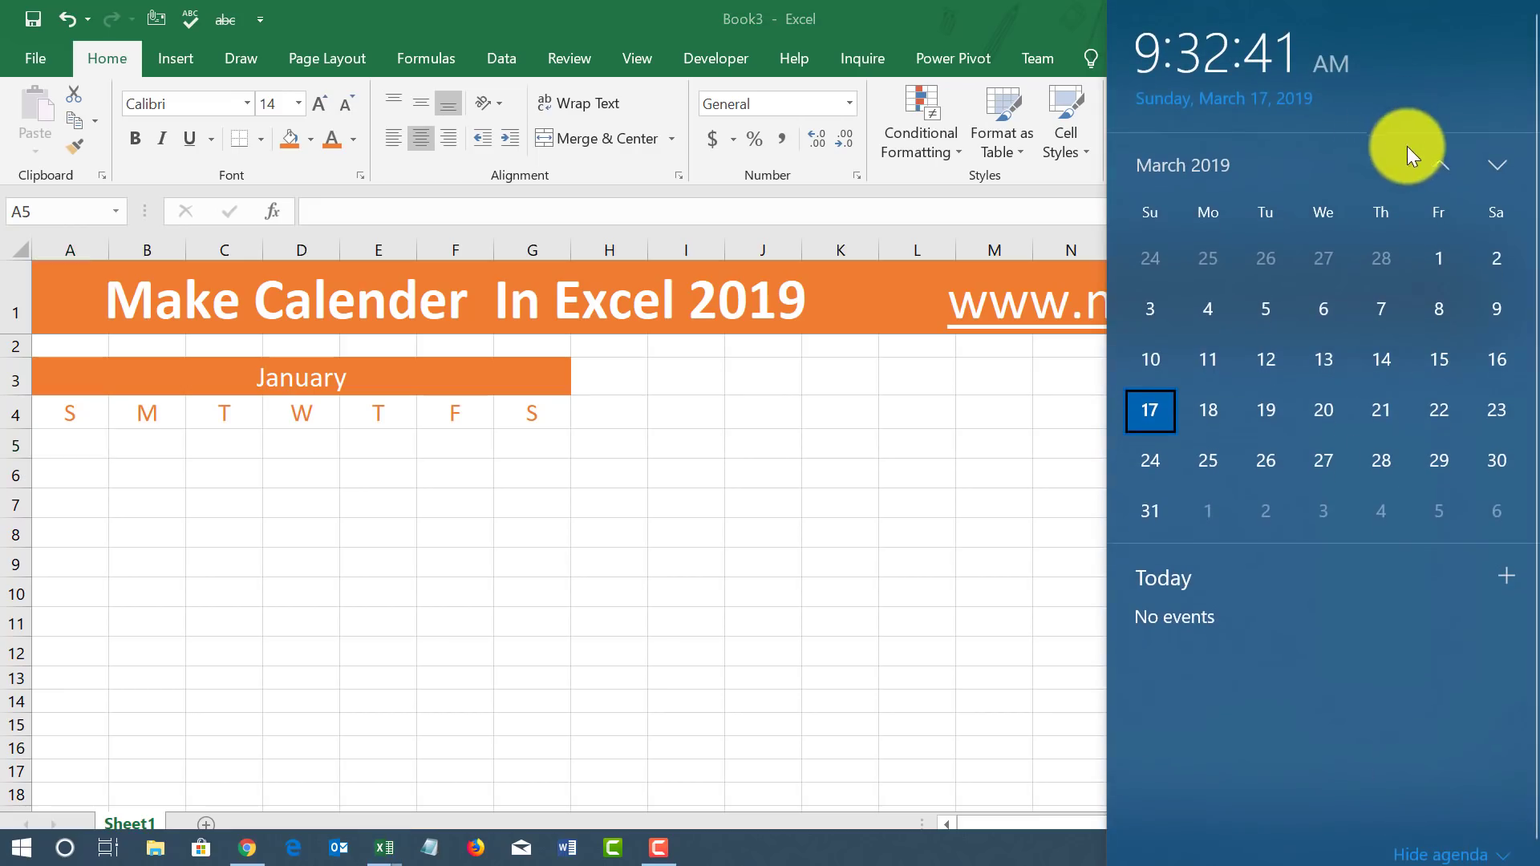
pyautogui.click(1436, 167)
pyautogui.click(1434, 160)
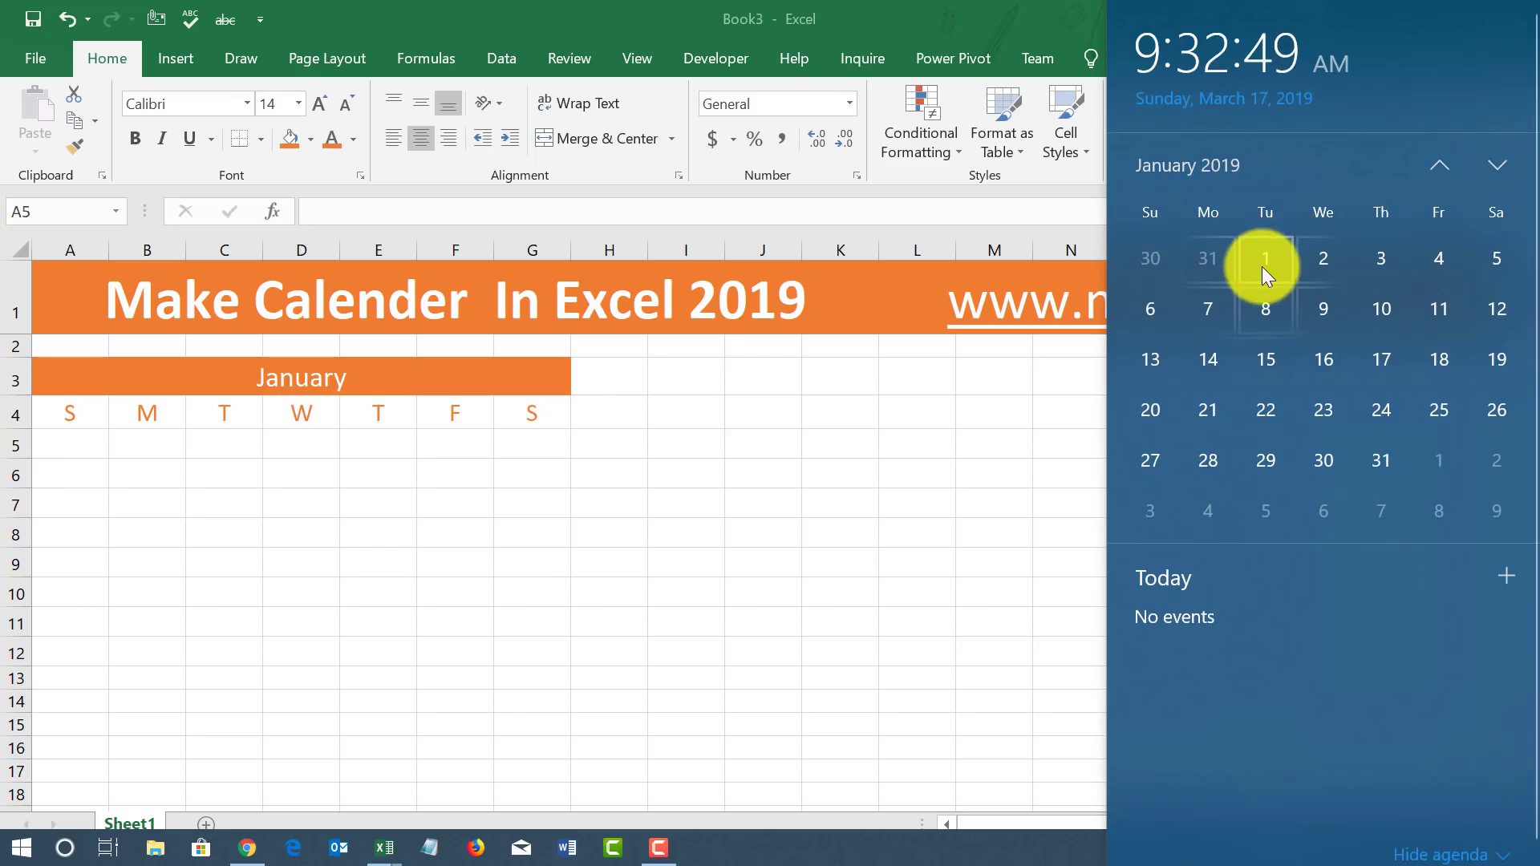
pyautogui.click(234, 438)
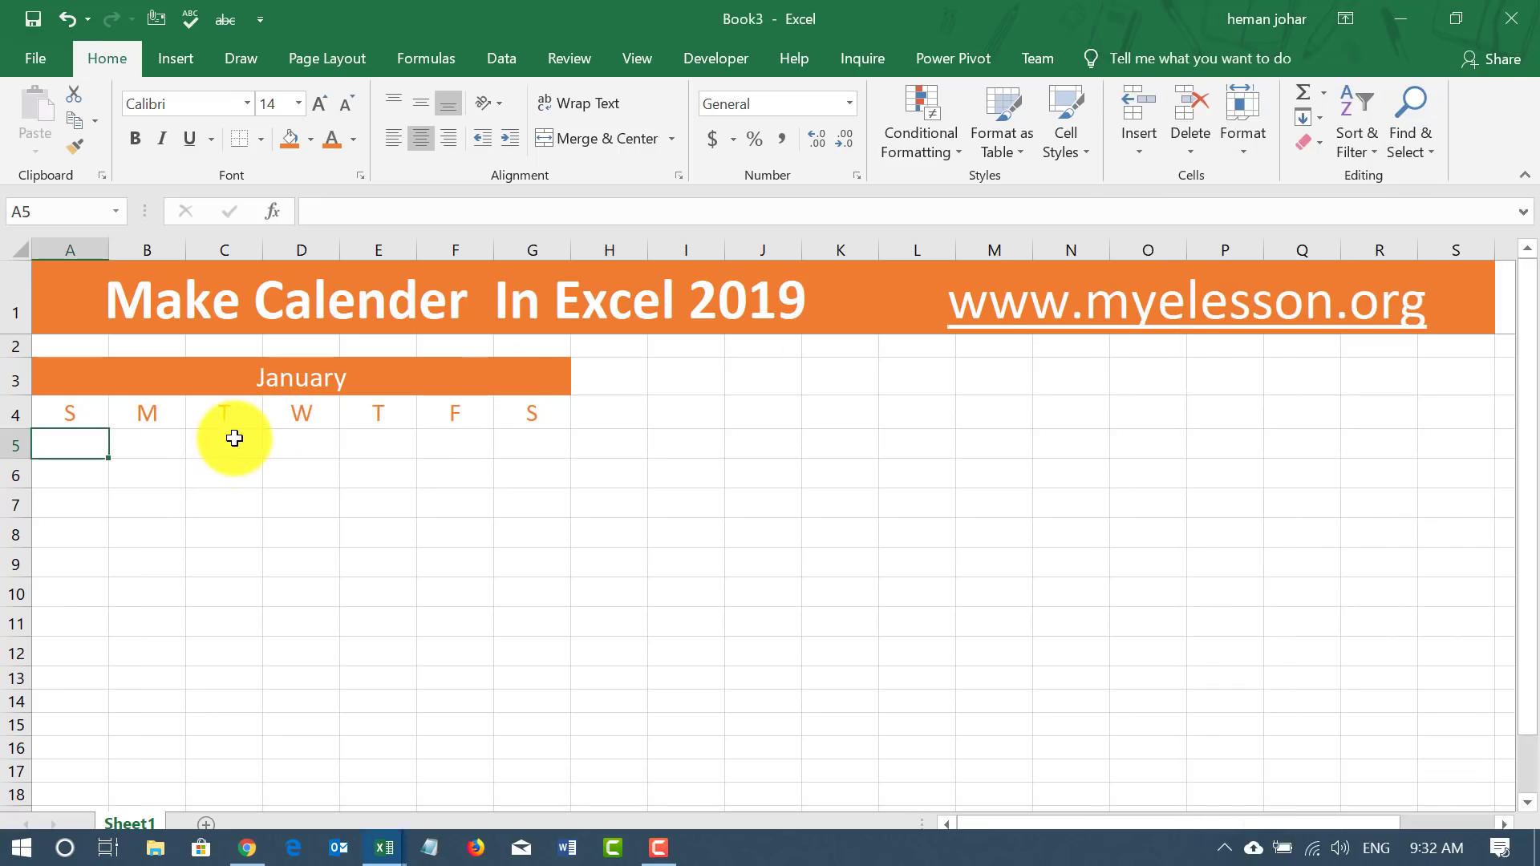
# Enter the date 1/1/2019 in cell C5, under the Tuesday initial
pyautogui.click(232, 438)
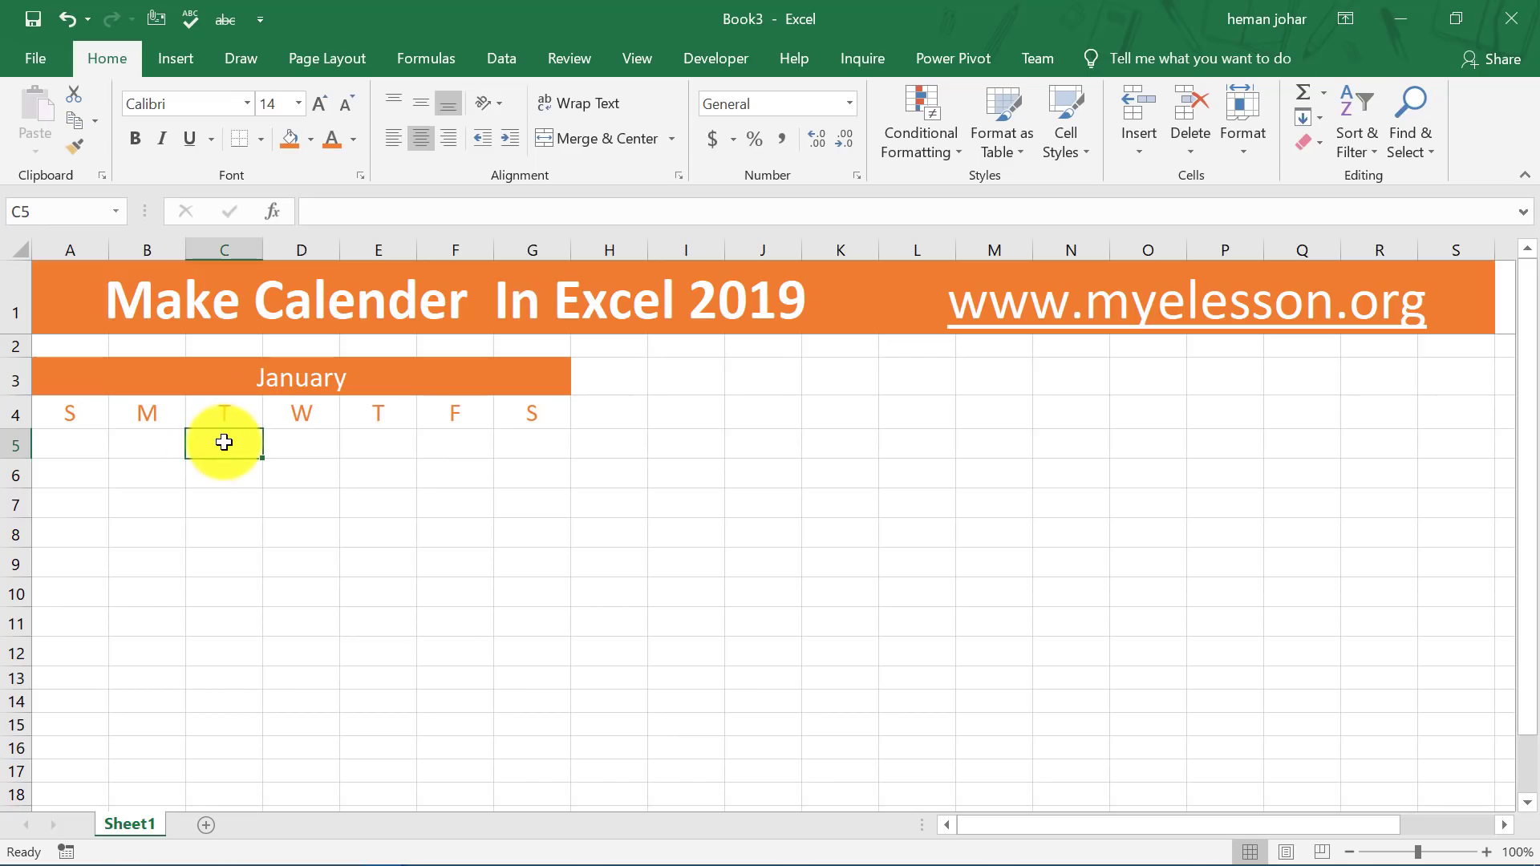
pyautogui.write('1/')
pyautogui.write('11')
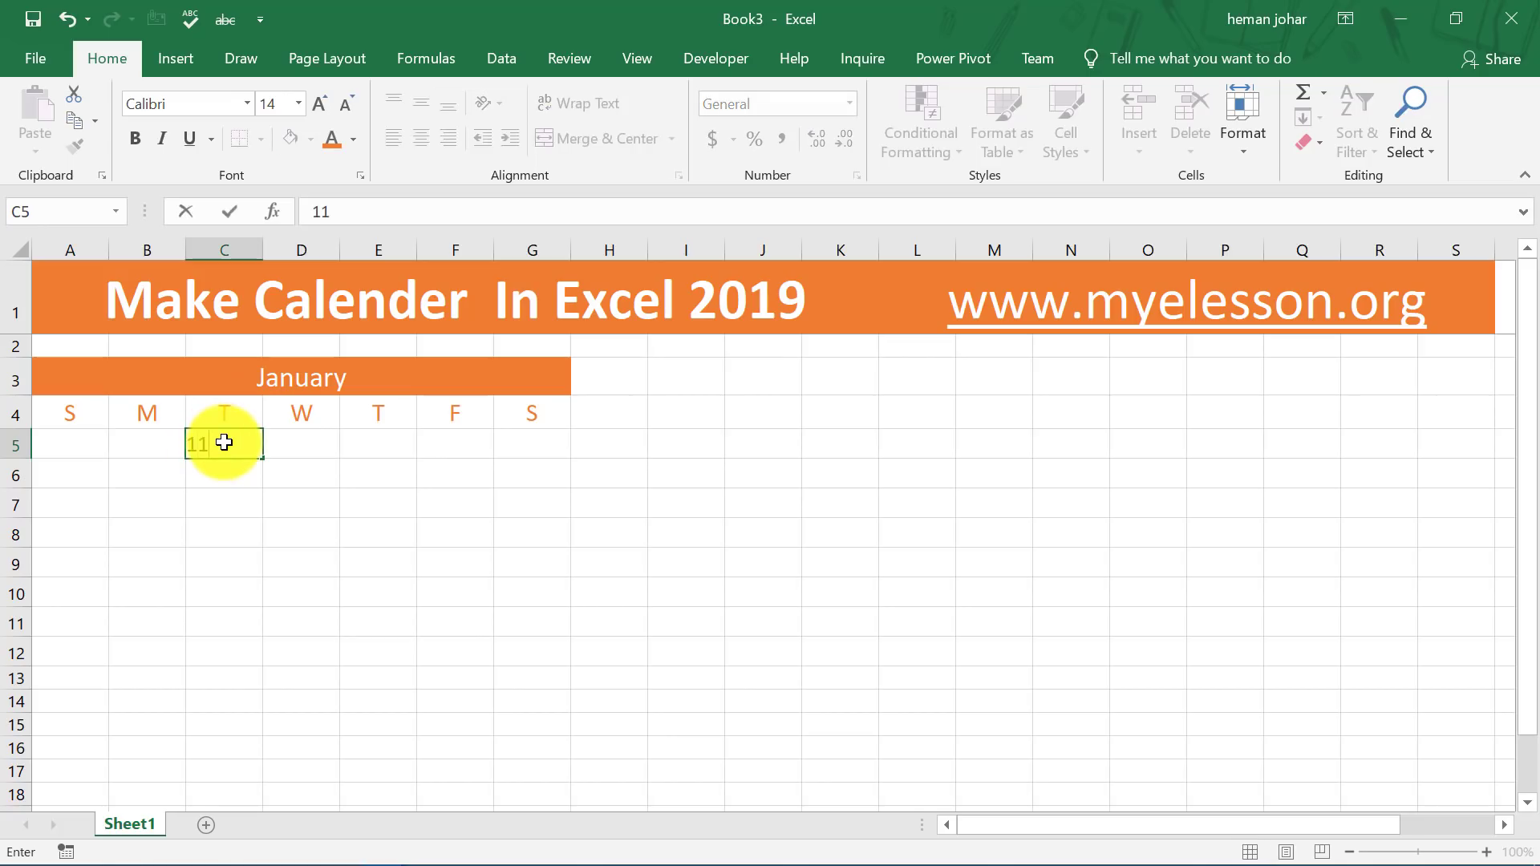
pyautogui.press('BackSpace')
pyautogui.write('/1/2019')
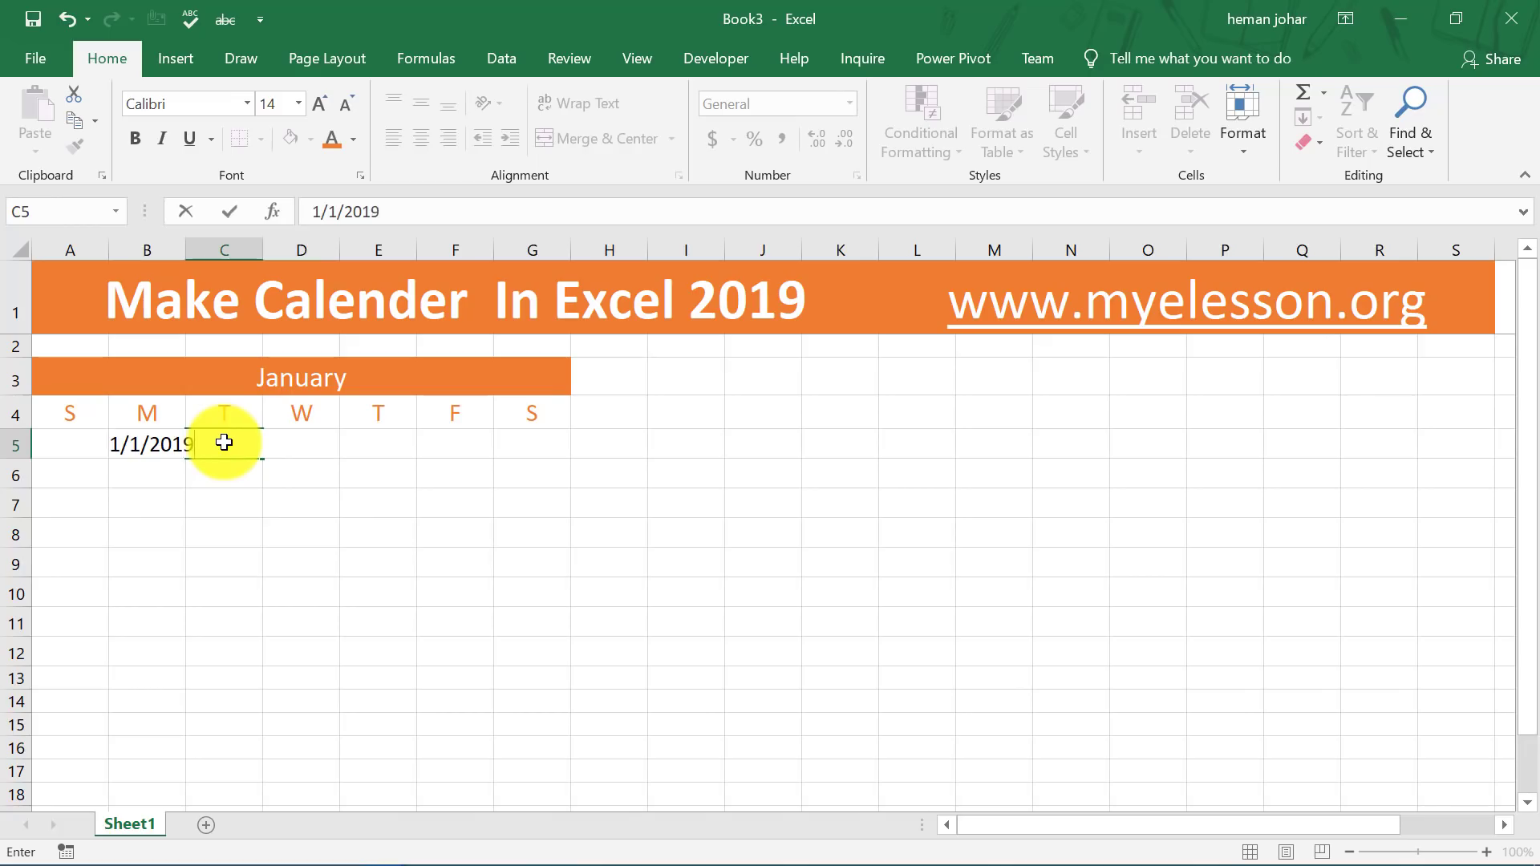
pyautogui.press('Return')
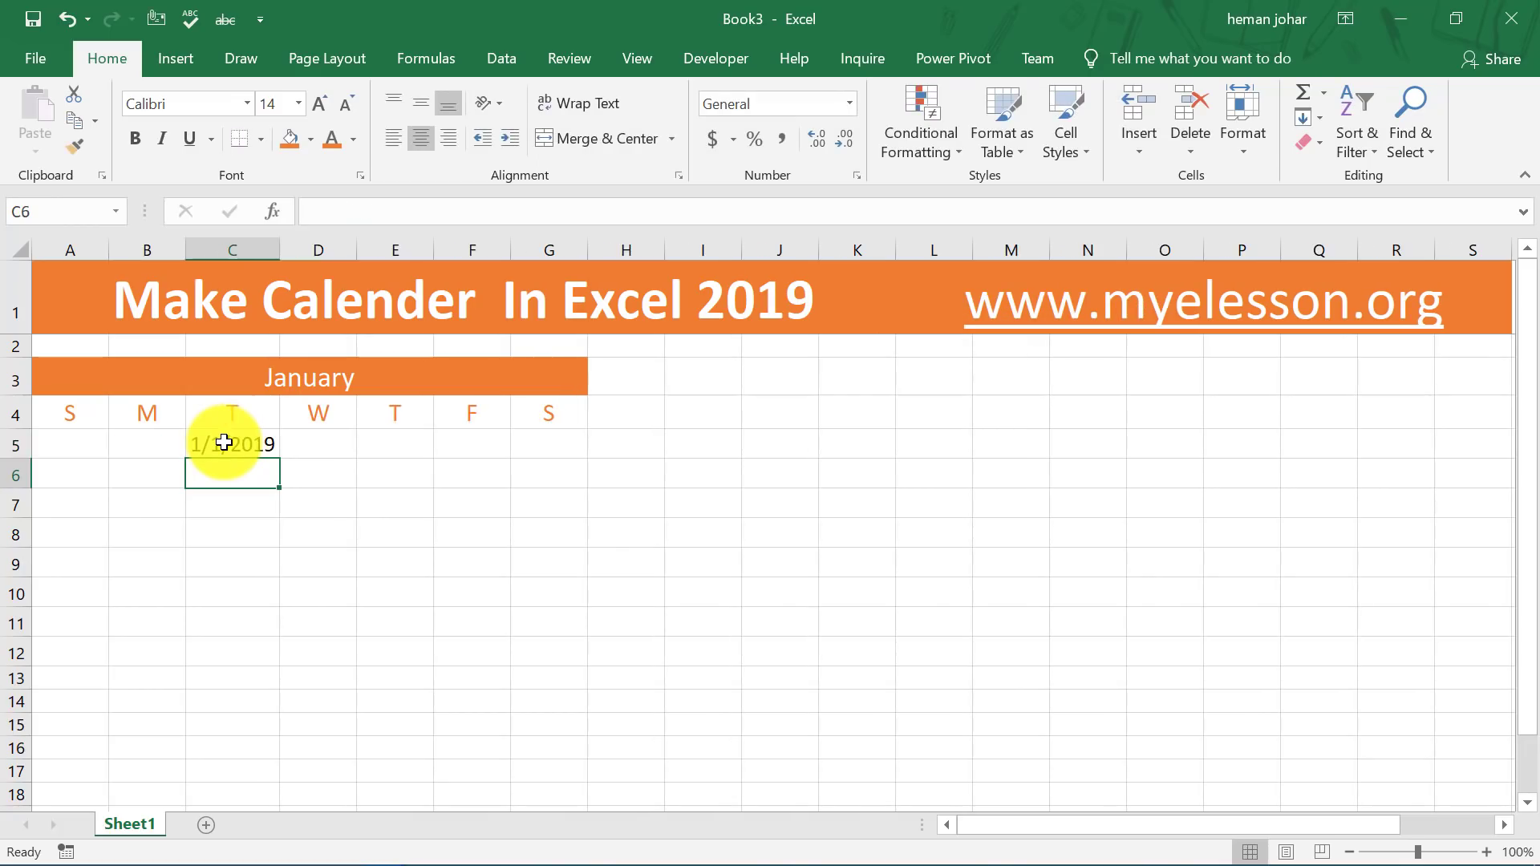
pyautogui.click(224, 442)
pyautogui.press('Right')
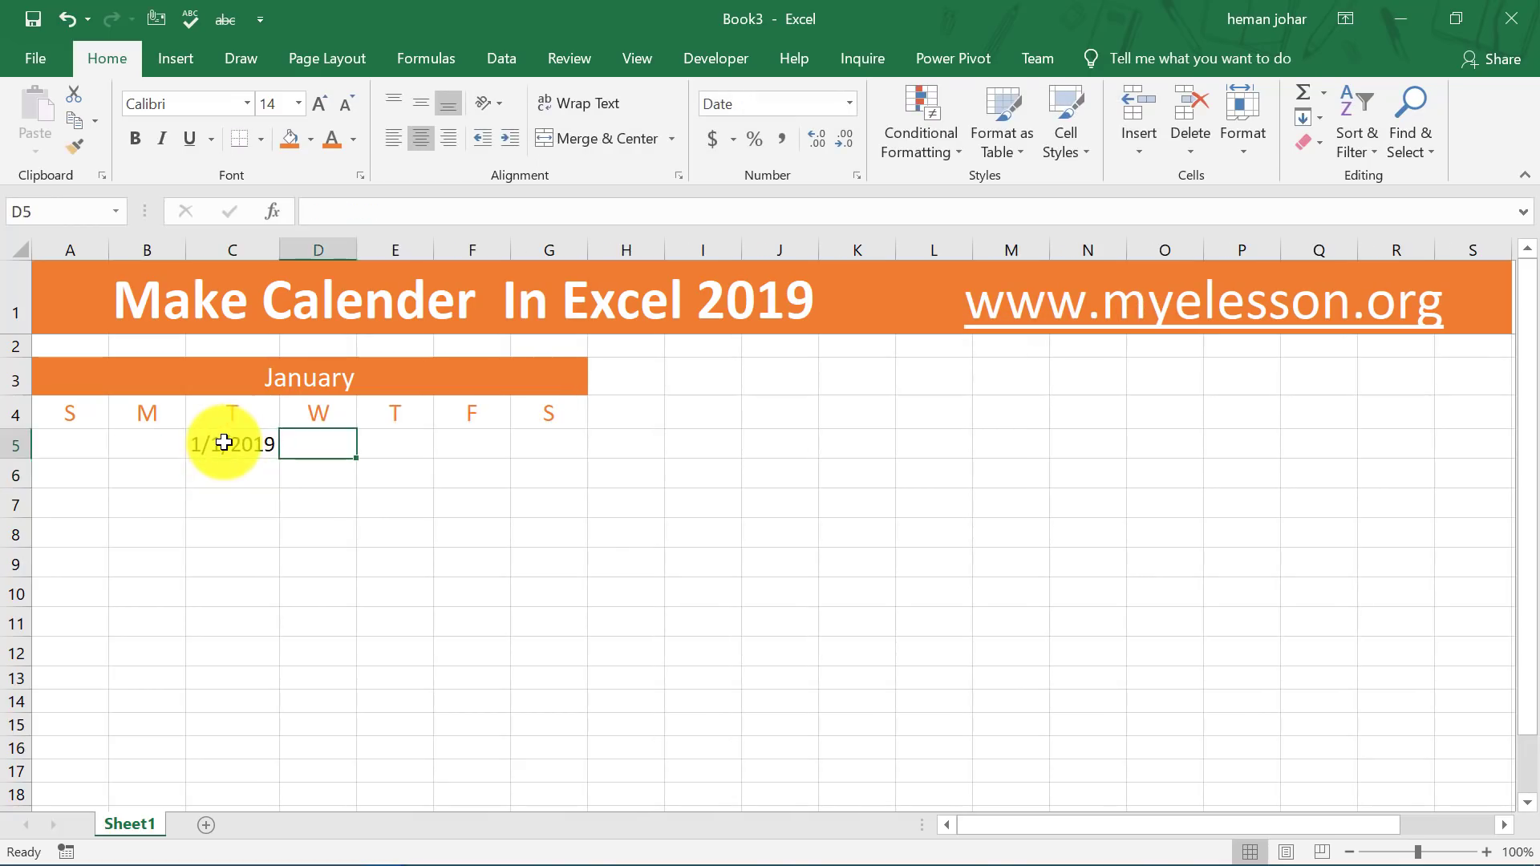
# Apply the custom number format D to cells A5 to G10 so the dates display only the day number
pyautogui.click(251, 444)
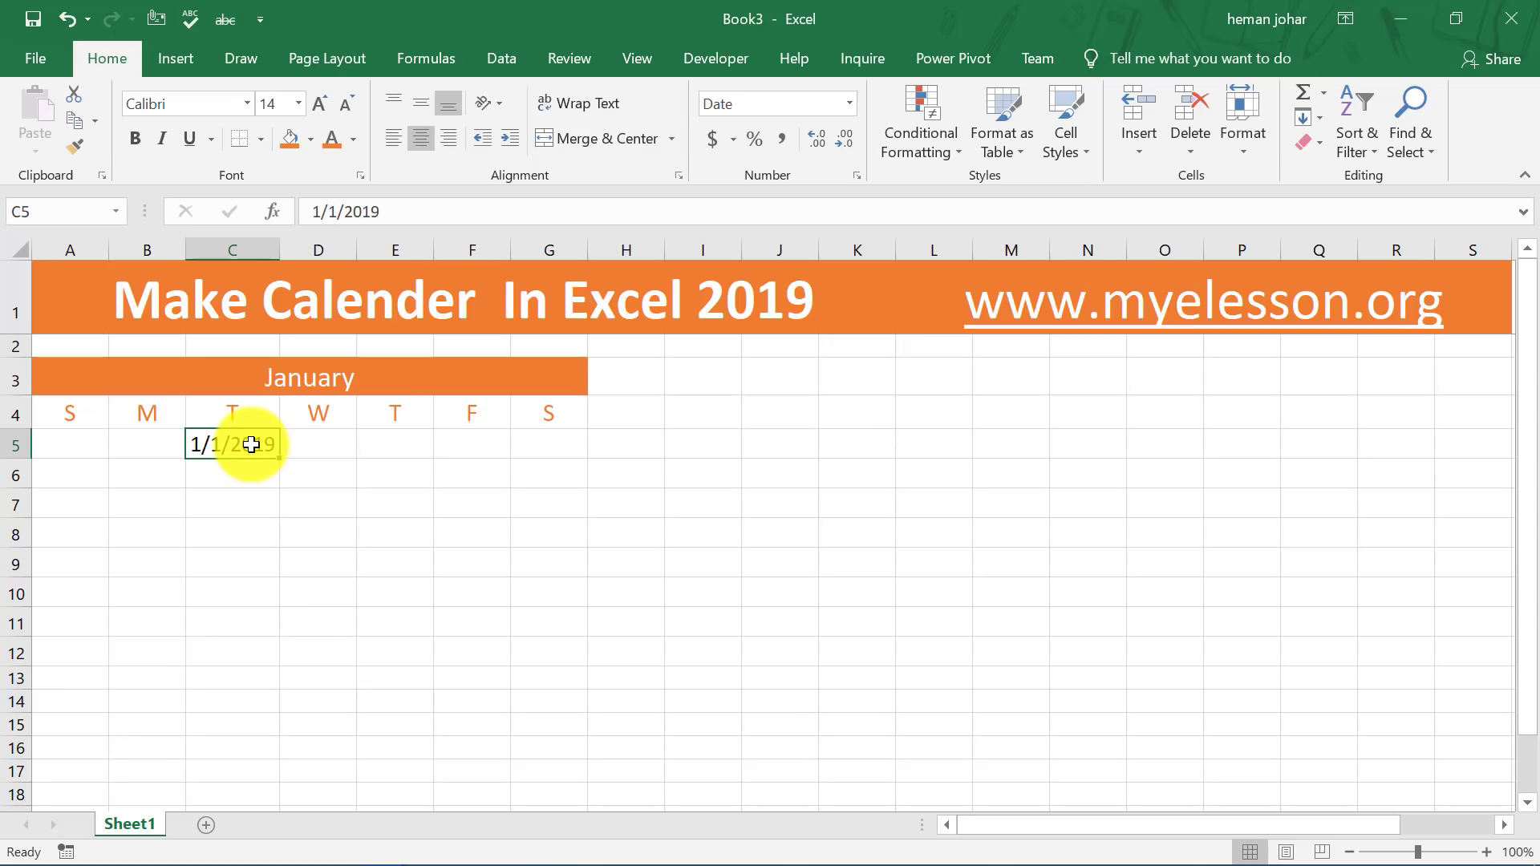
pyautogui.press('Left')
pyautogui.press('Left')
pyautogui.hotkey('shift', 'Right')
pyautogui.hotkey('shift', 'Right')
pyautogui.hotkey('shift', 'Right')
pyautogui.hotkey('shift', 'Right')
pyautogui.hotkey('shift', 'Right')
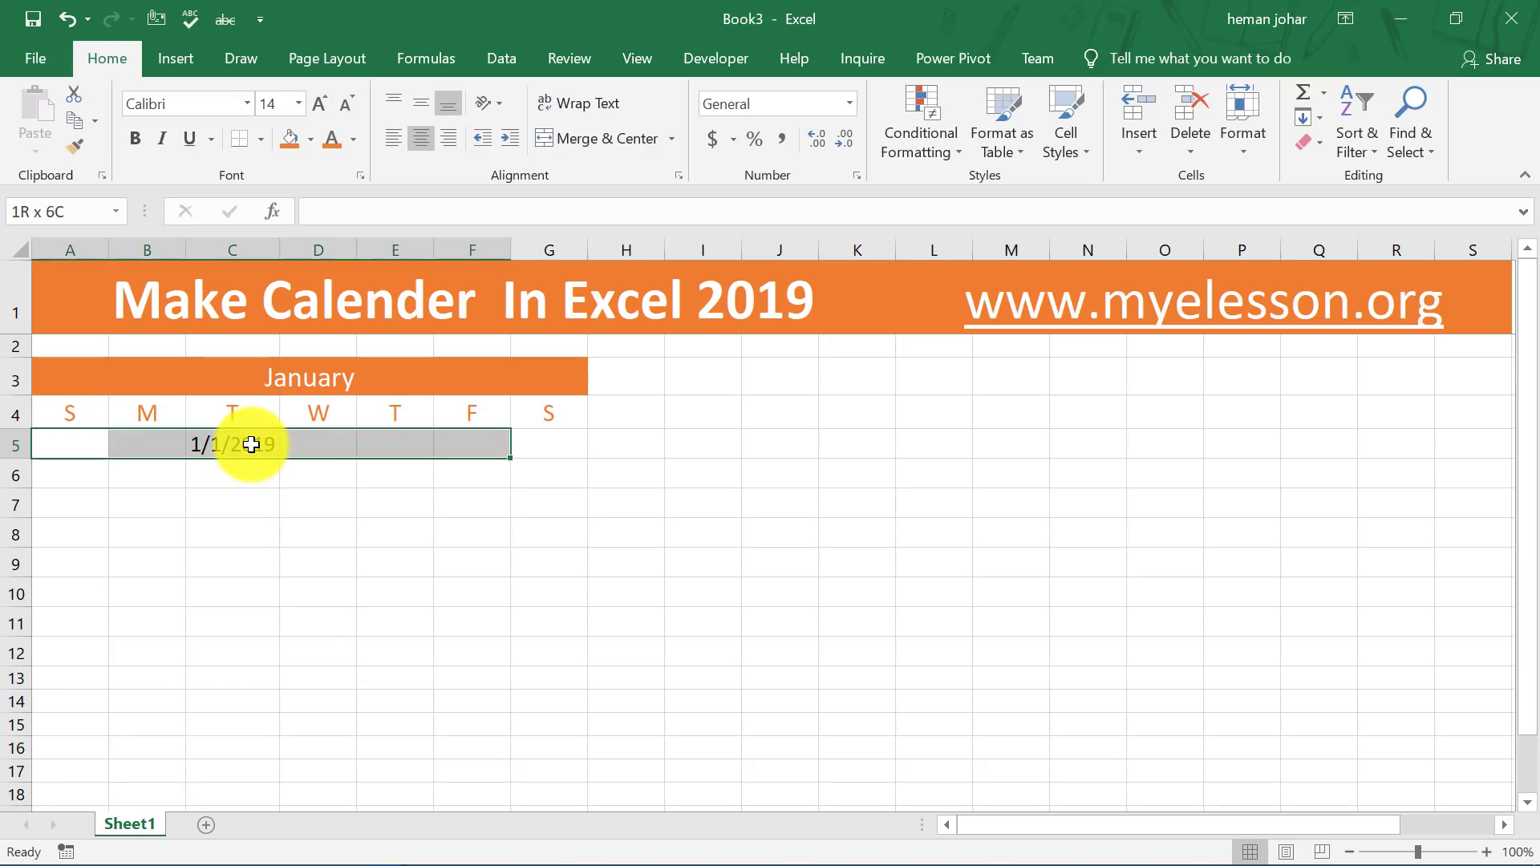
pyautogui.hotkey('shift', 'Right')
pyautogui.hotkey('shift', 'Down')
pyautogui.hotkey('shift', 'Down')
pyautogui.hotkey('shift', 'Down')
pyautogui.hotkey('shift', 'Down')
pyautogui.hotkey('shift', 'Down')
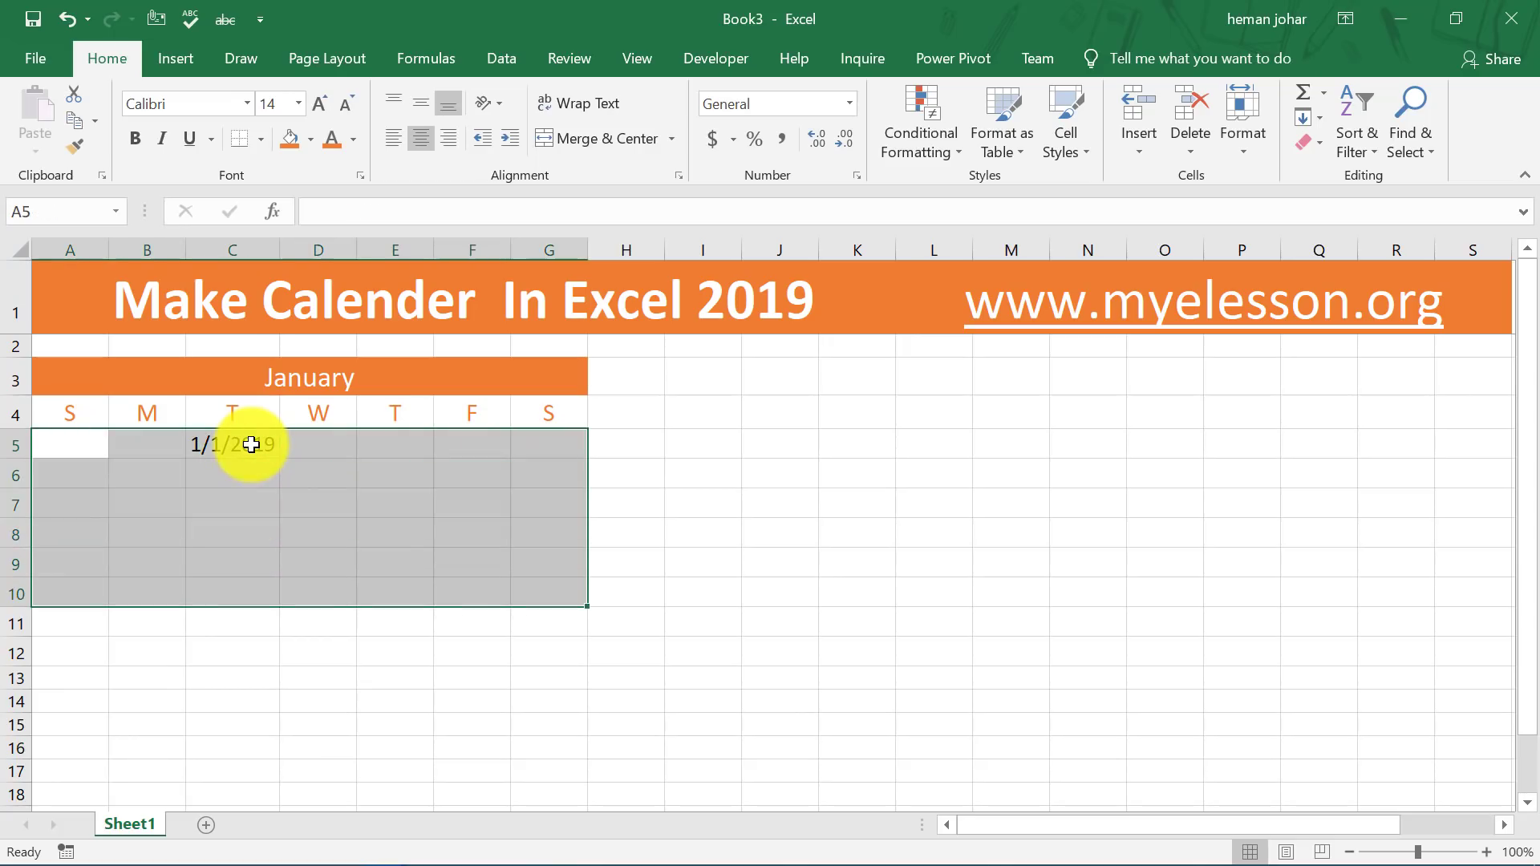
pyautogui.click(850, 104)
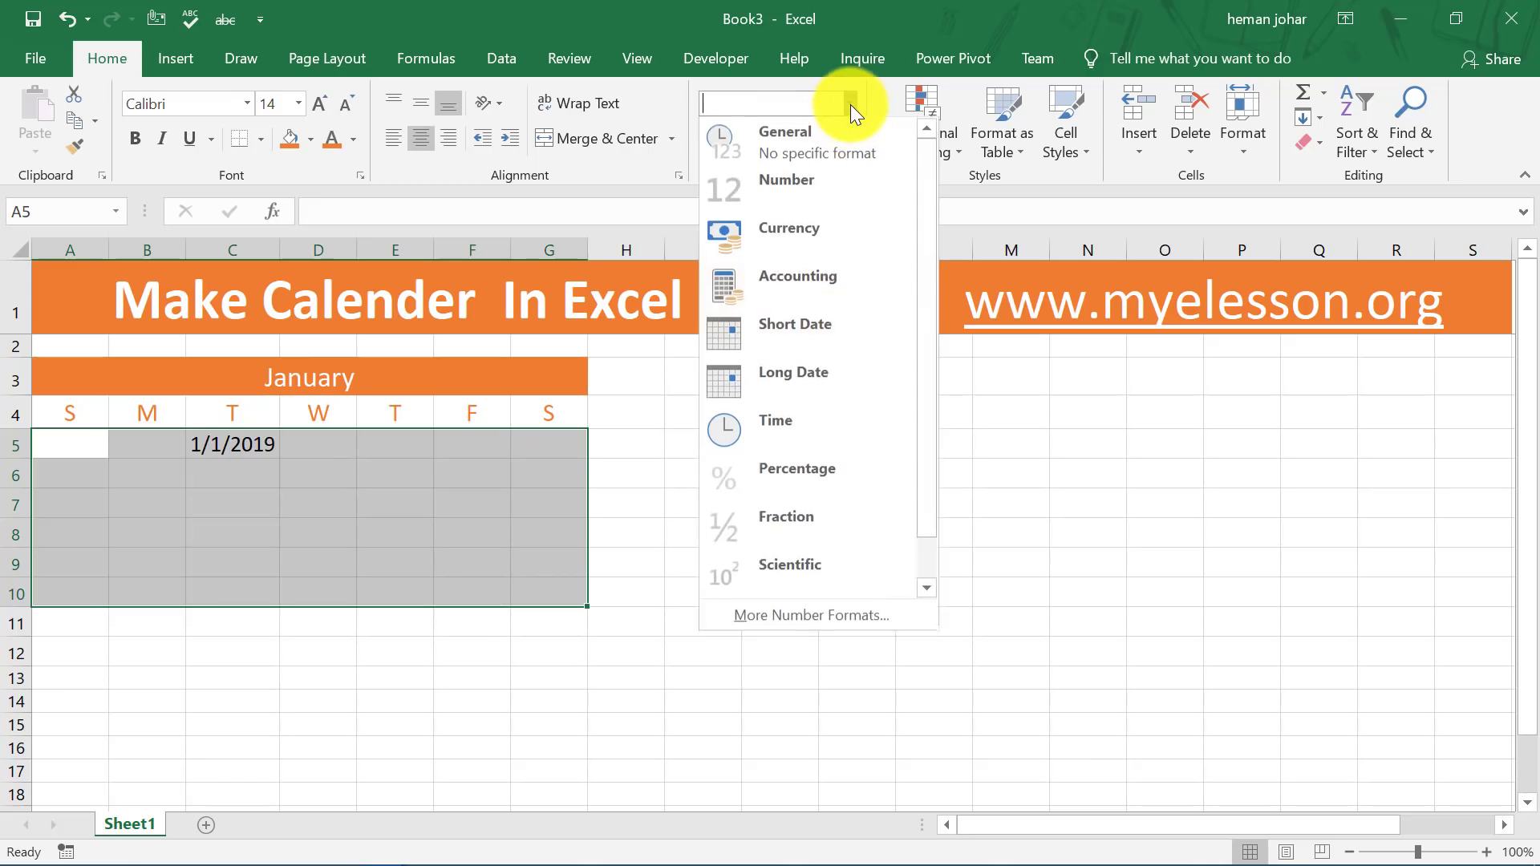
pyautogui.click(834, 618)
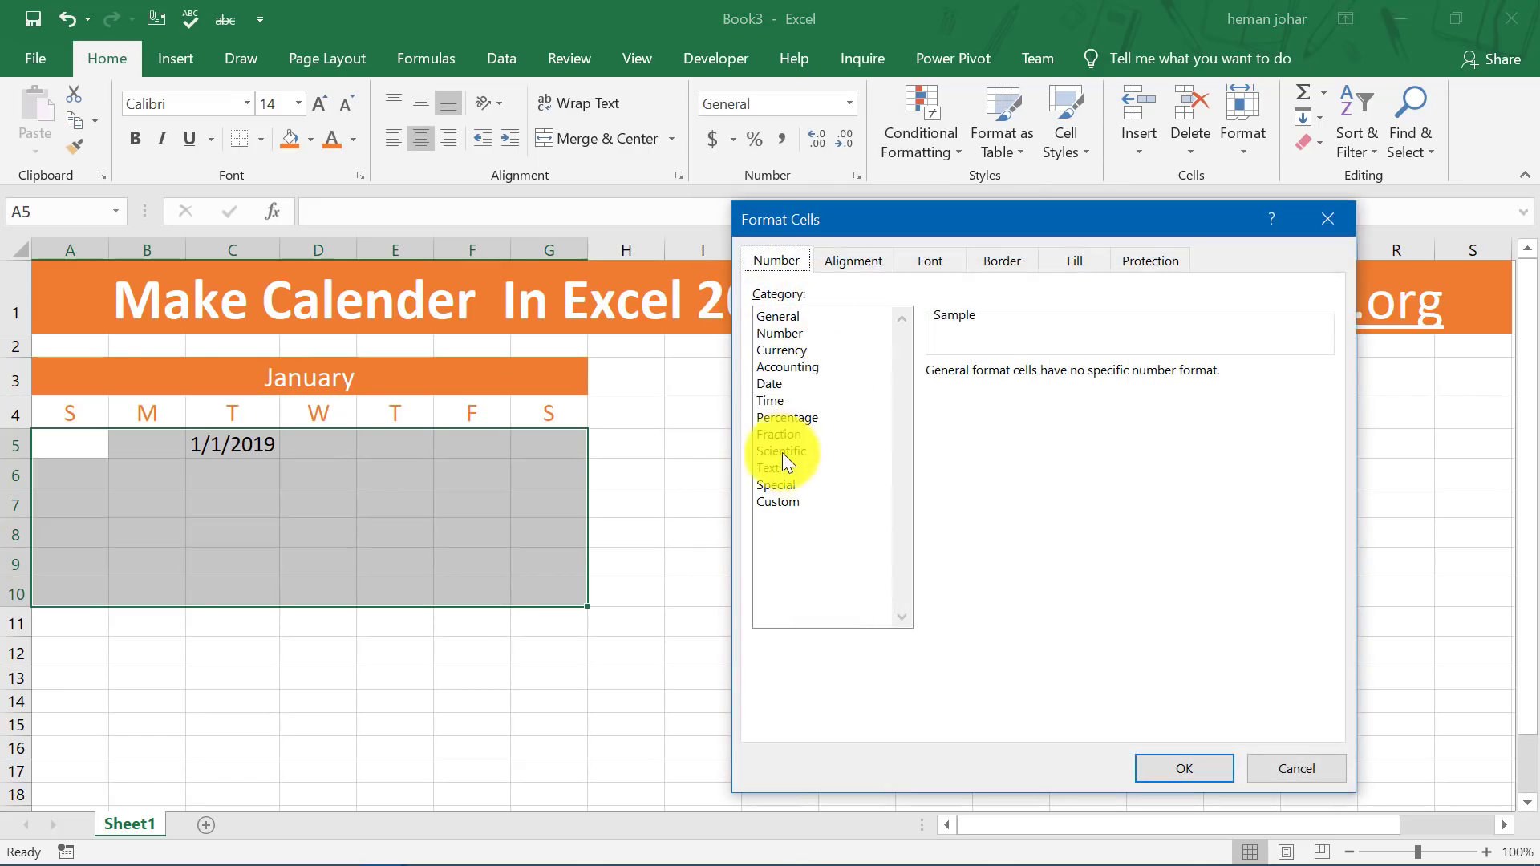
pyautogui.click(775, 503)
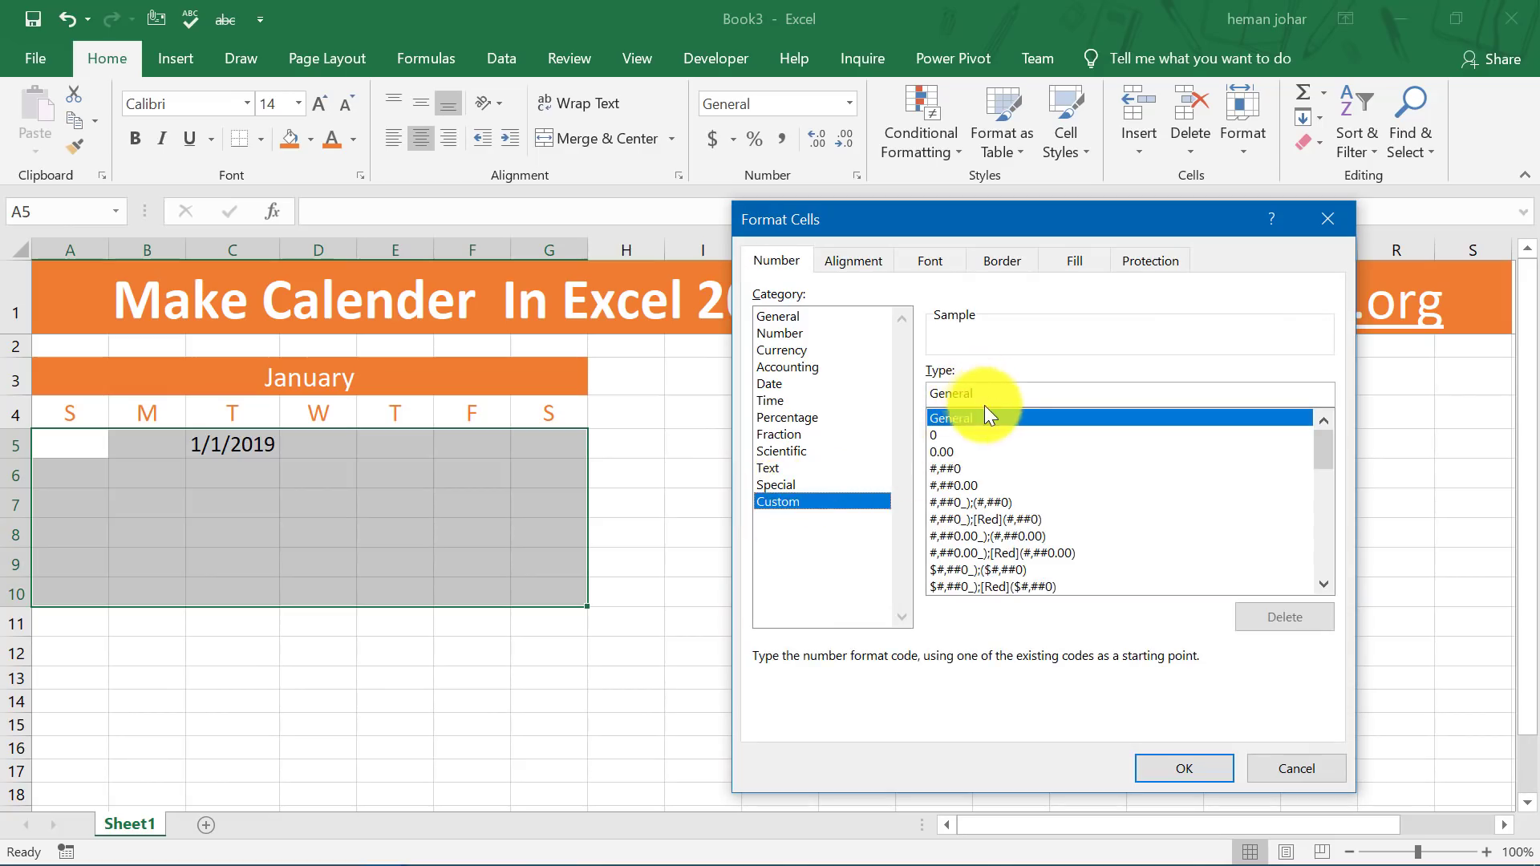
pyautogui.moveTo(996, 398); pyautogui.dragTo(912, 383)
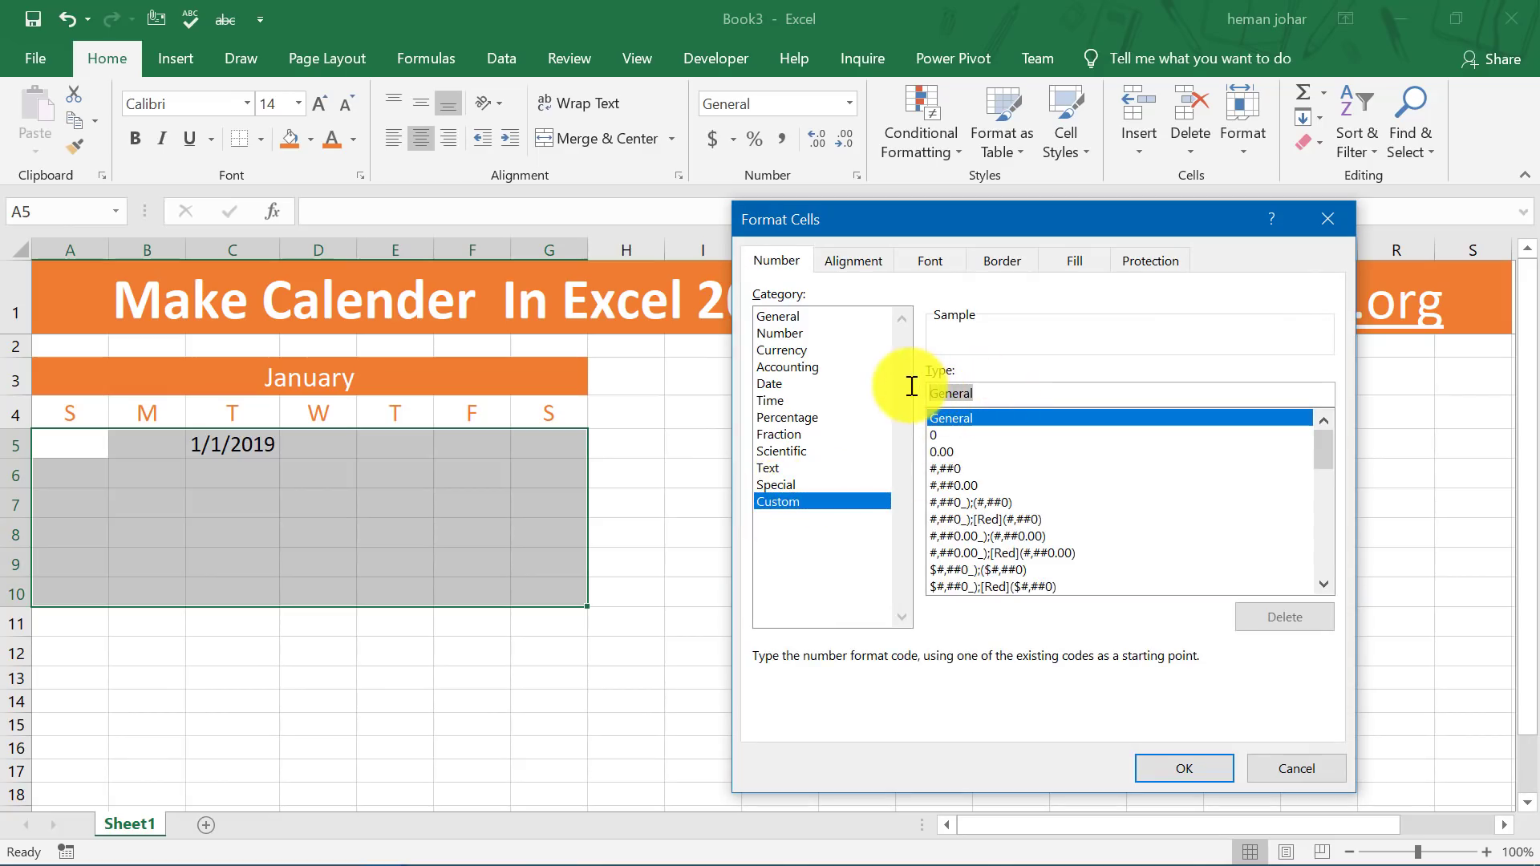
pyautogui.write('DD')
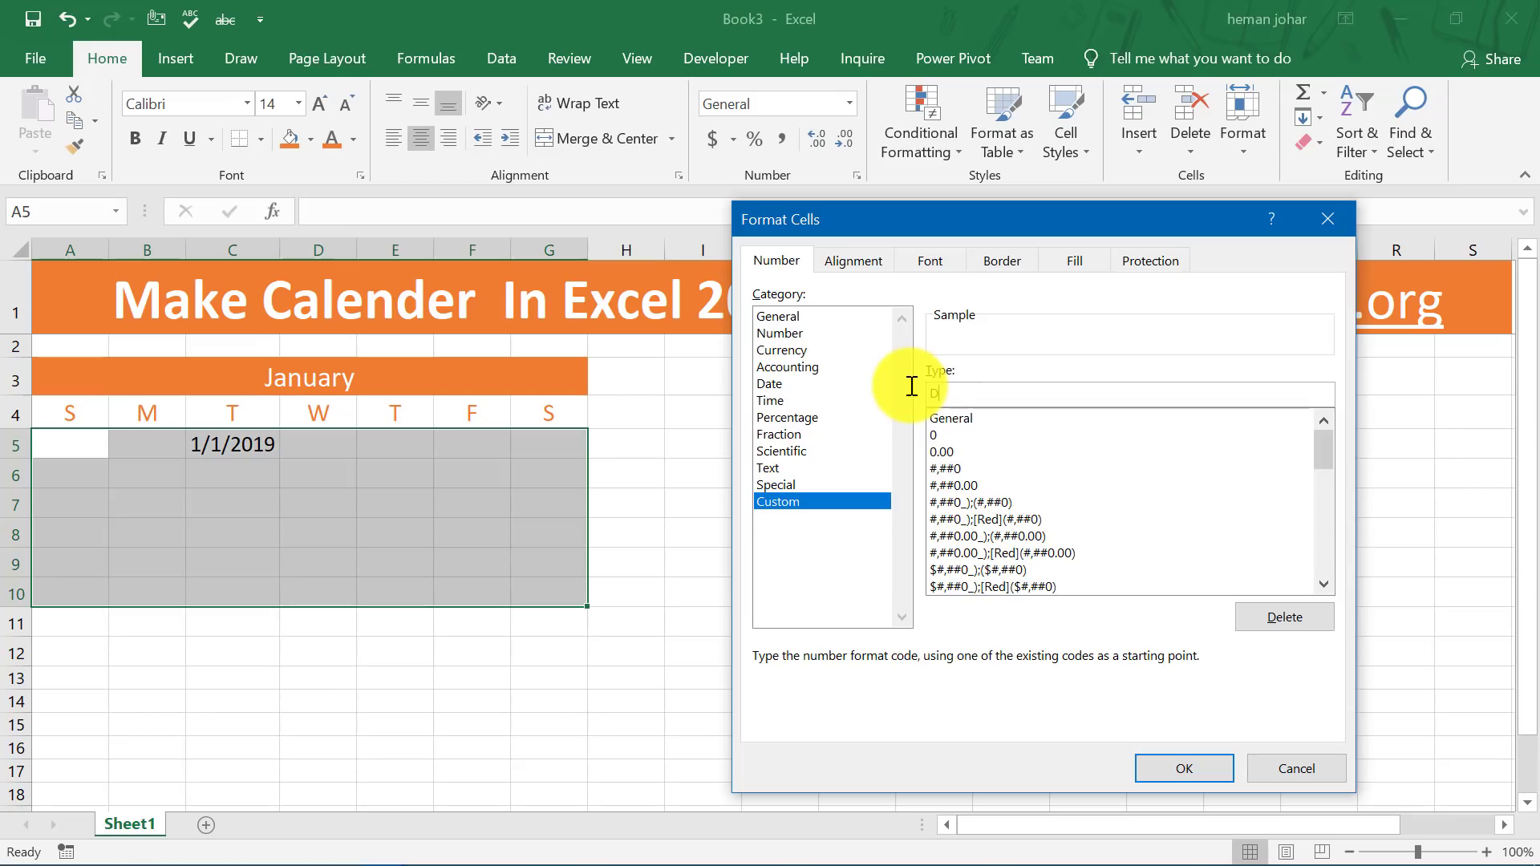
pyautogui.press('Return')
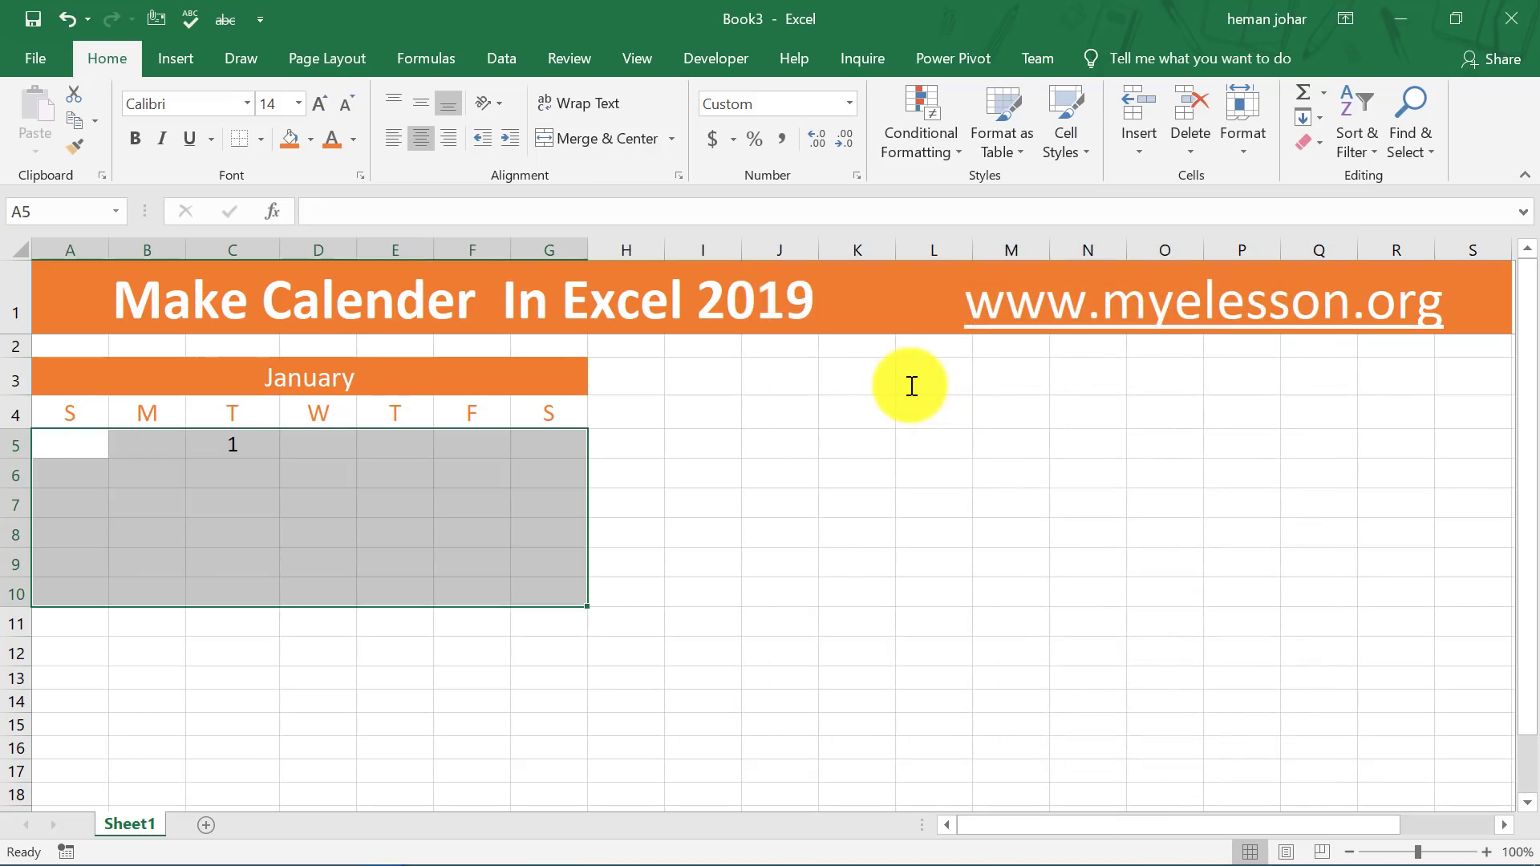
# Enter the formula =C5+1 in cell D5 for the following day
pyautogui.press('Right')
pyautogui.press('Right')
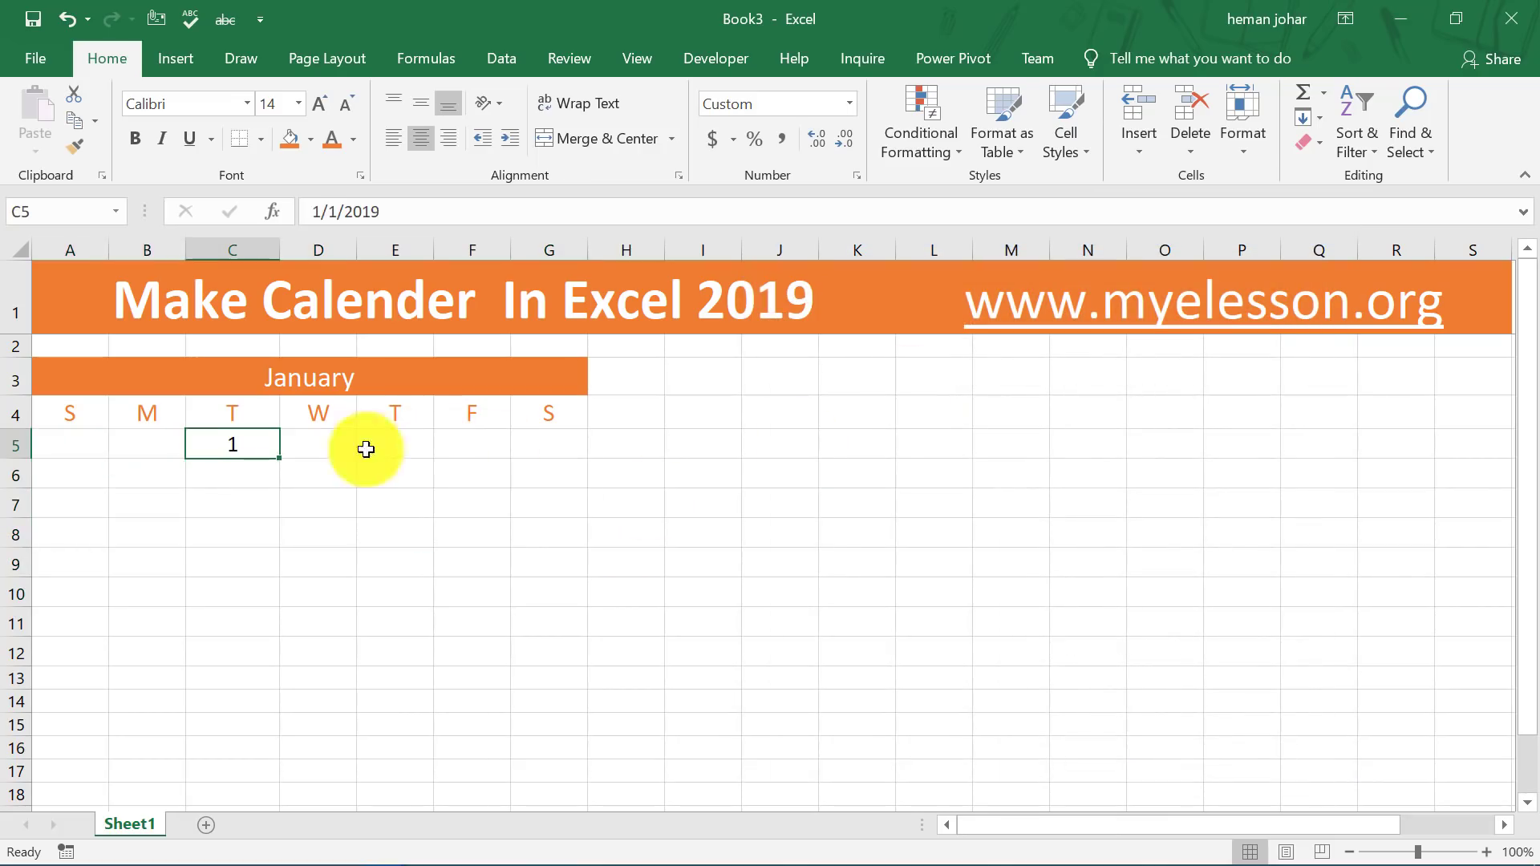
pyautogui.click(319, 447)
pyautogui.write('=')
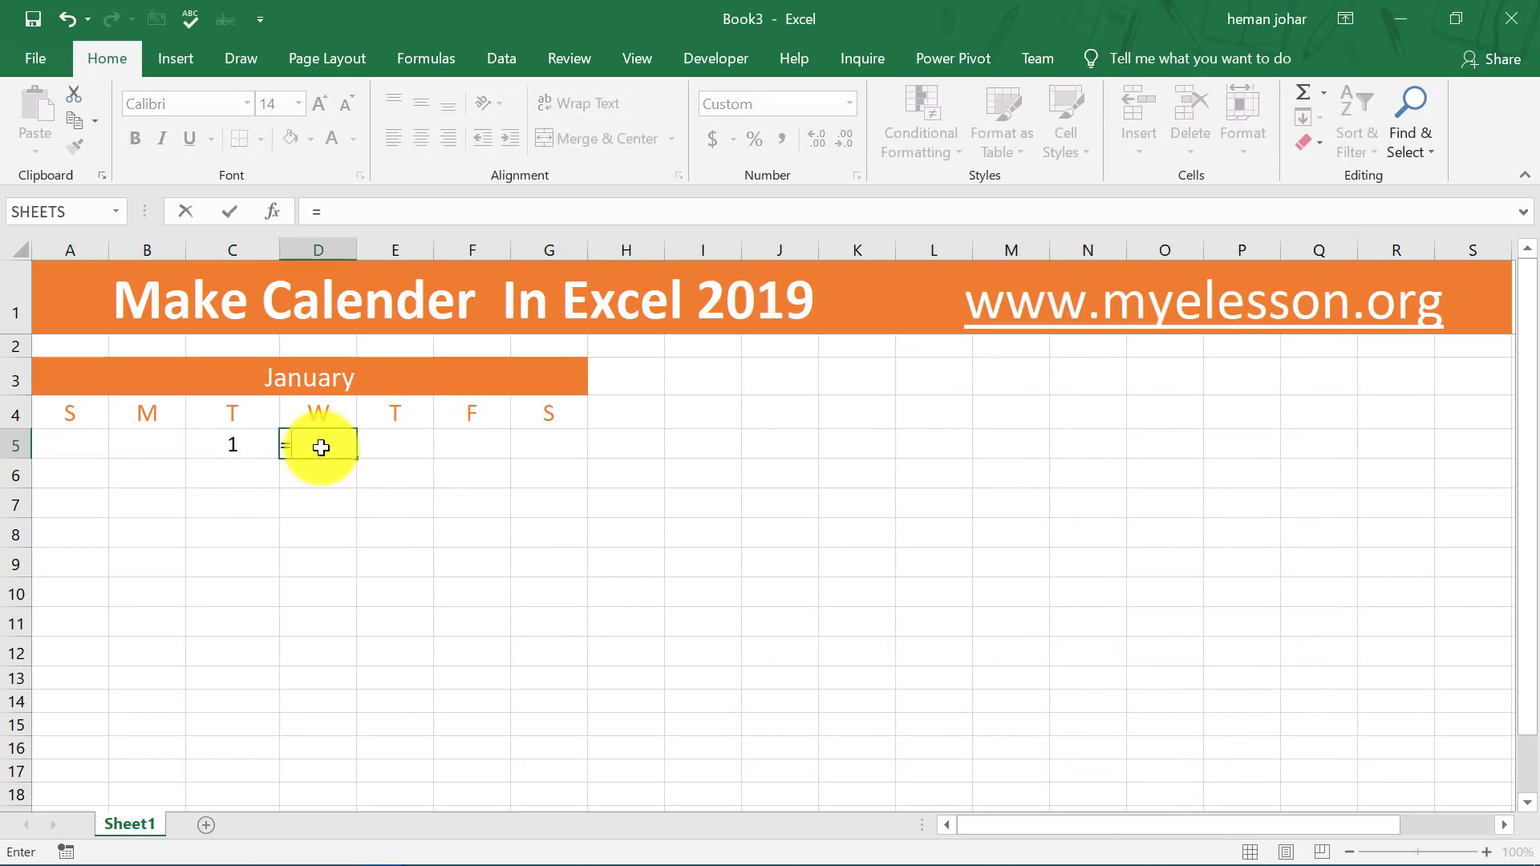
pyautogui.press('Left')
pyautogui.write('+')
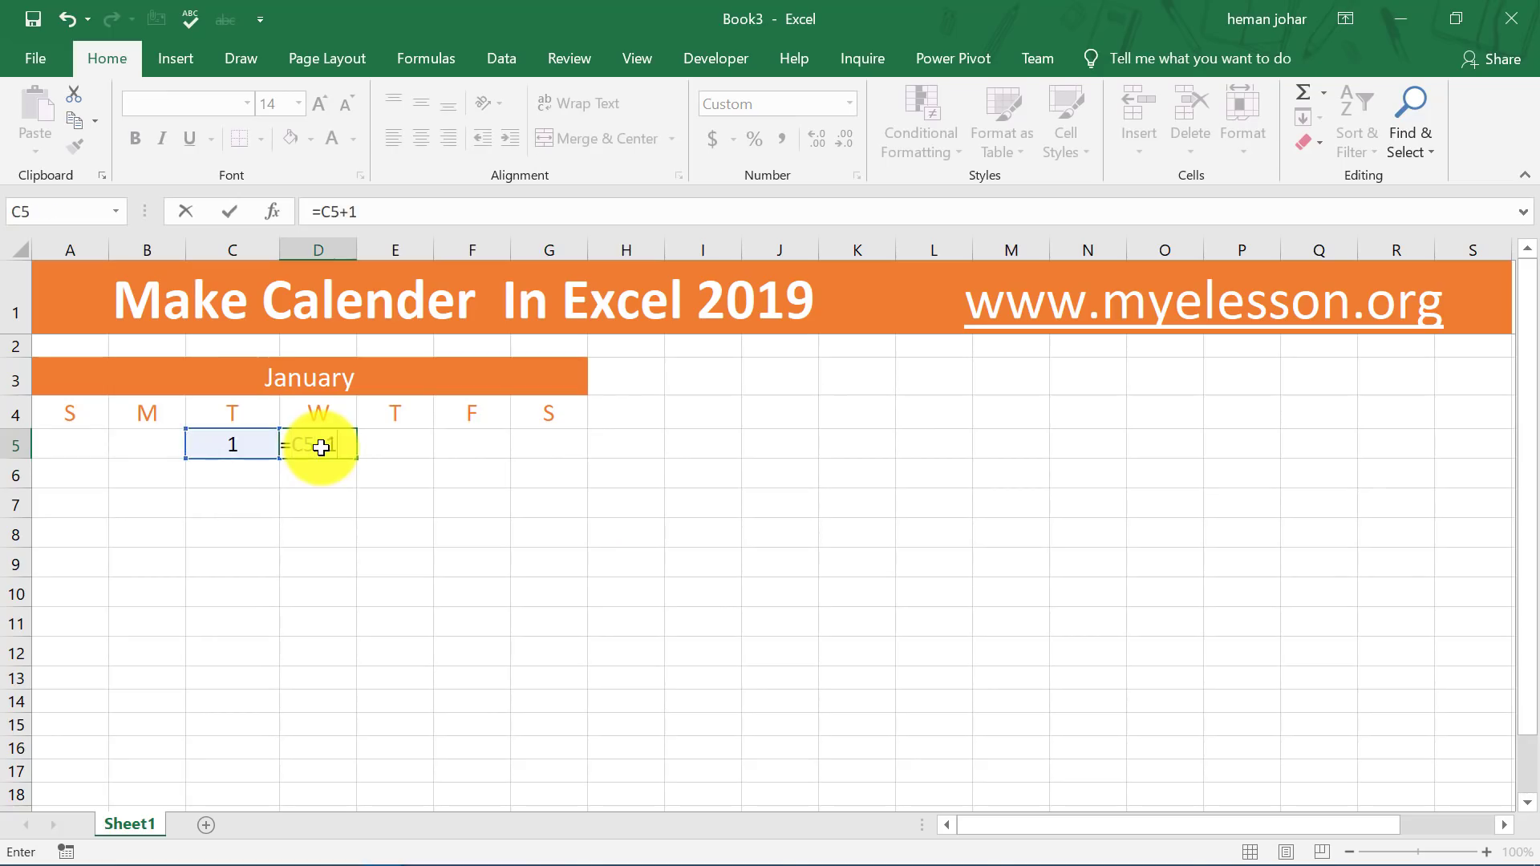
pyautogui.hotkey('ctrl', 'Return')
# Copy the D5 formula across to cell G5 to complete the first week of January
pyautogui.hotkey('ctrl', 'c')
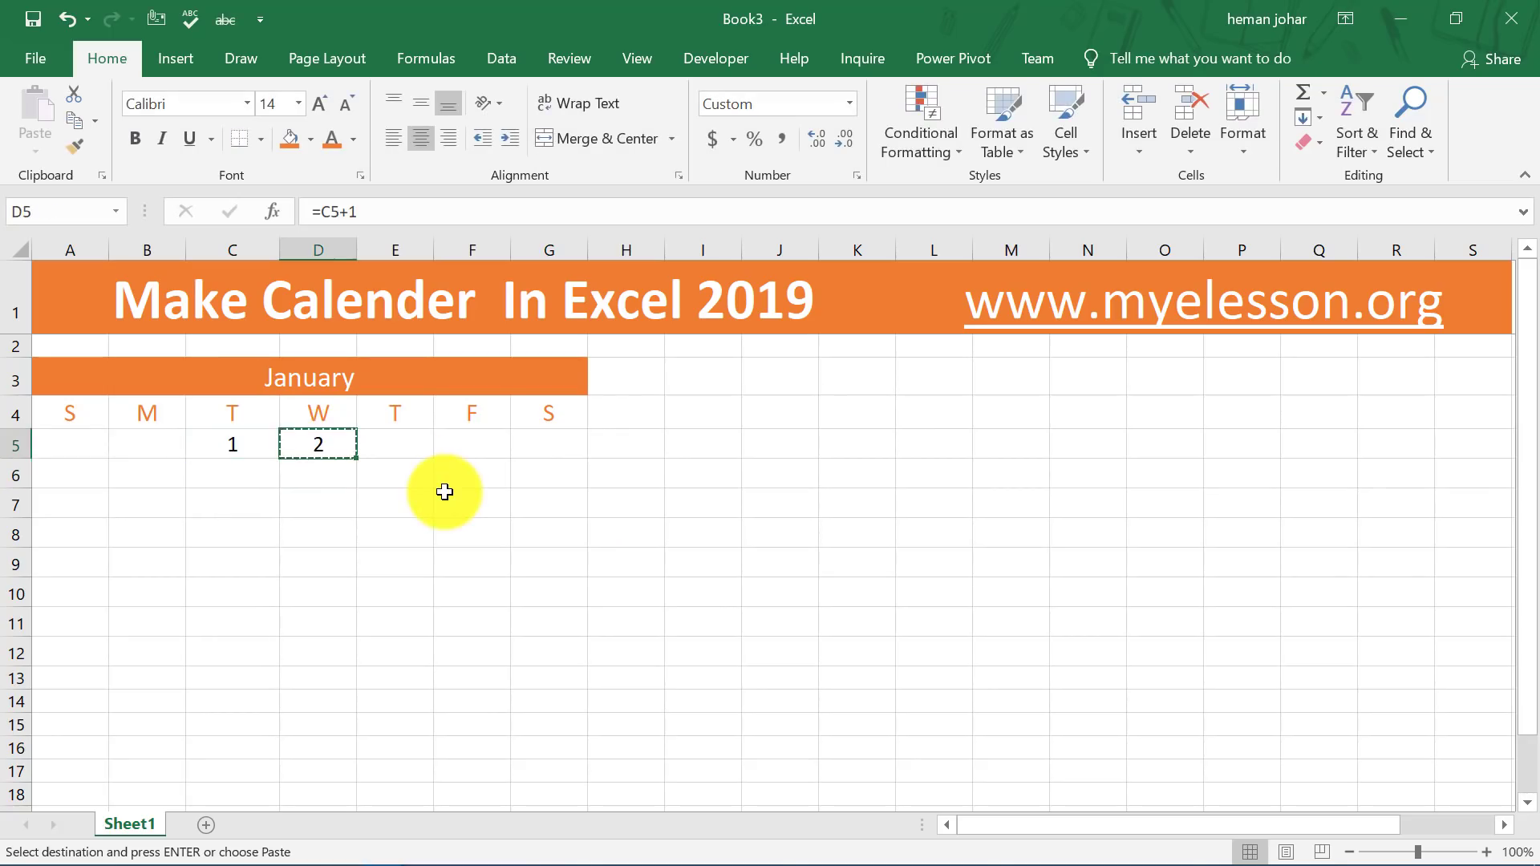
pyautogui.hotkey('shift', 'Right')
pyautogui.hotkey('shift', 'Right')
pyautogui.hotkey('shift', 'Right')
pyautogui.hotkey('ctrl', 'v')
pyautogui.press('Escape')
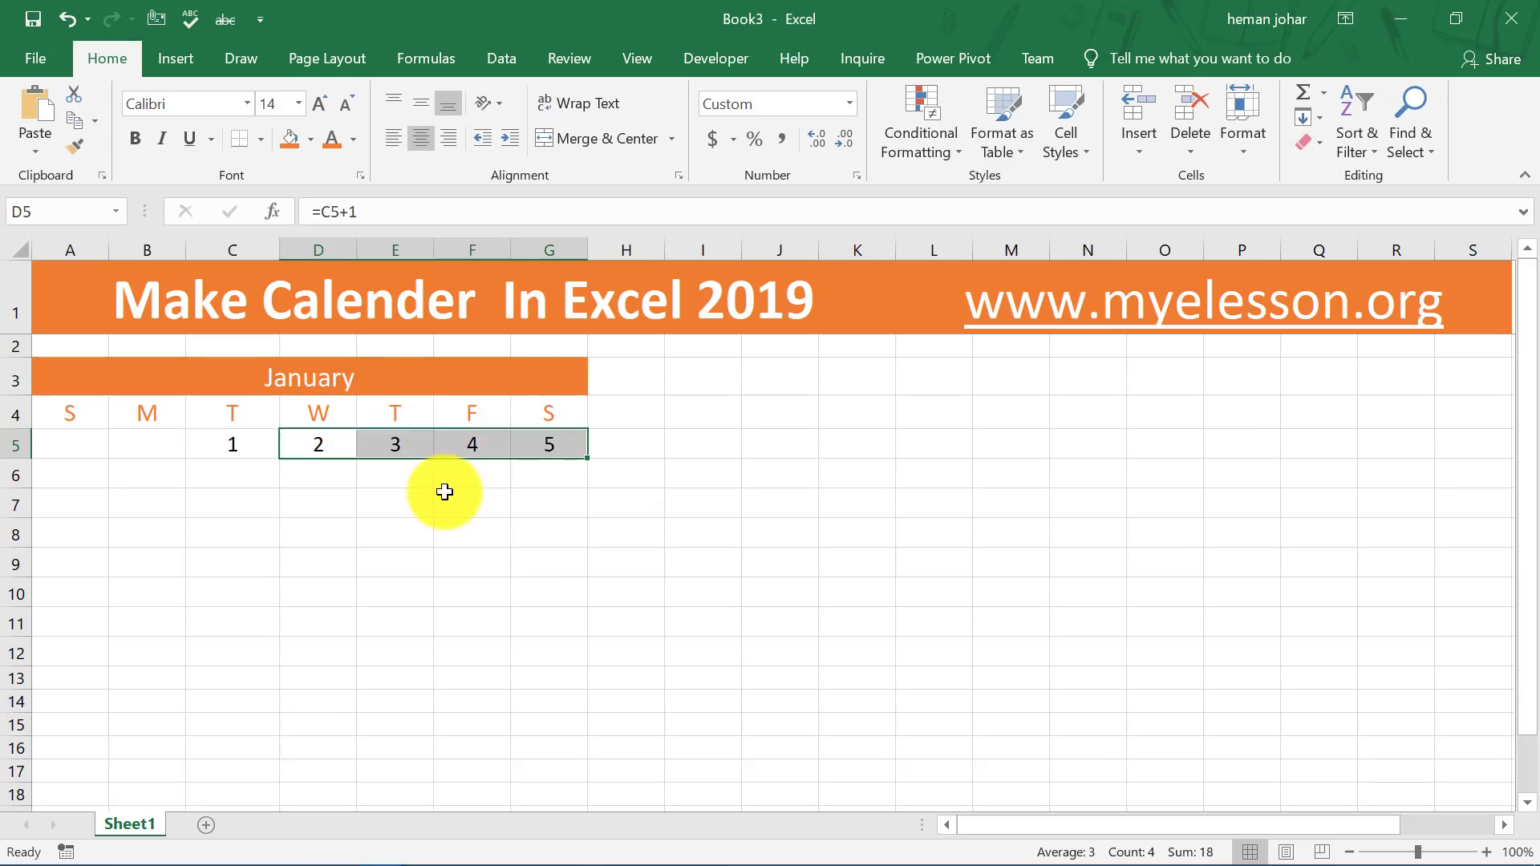
# Enter the formula =G5+1 in cell A6 to start the second week of January
pyautogui.press('Down')
pyautogui.press('Down')
pyautogui.press('Left')
pyautogui.press('Left')
pyautogui.press('Left')
pyautogui.press('Up')
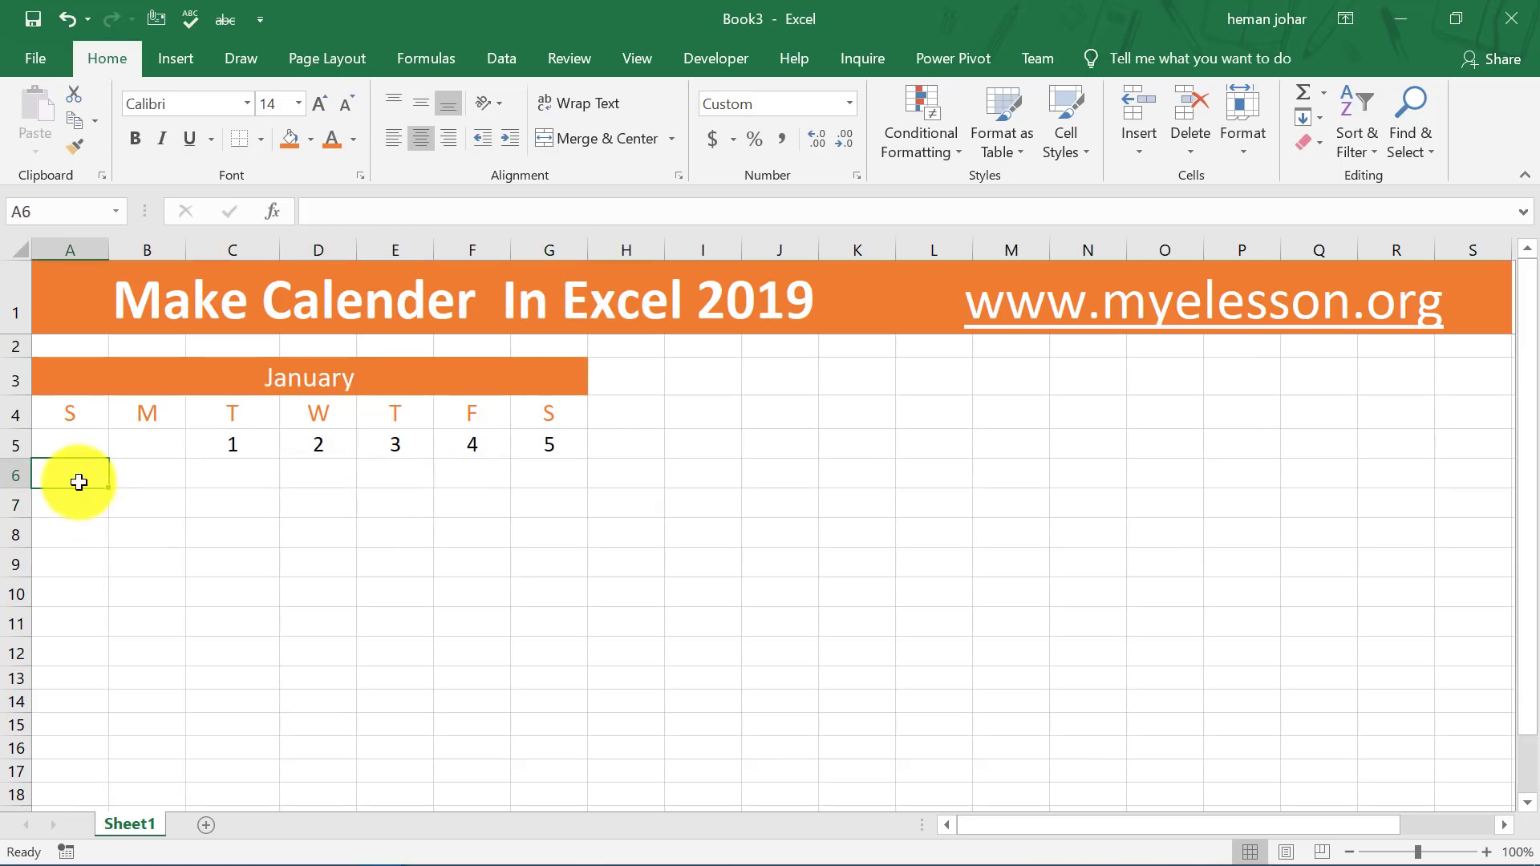
pyautogui.write('=')
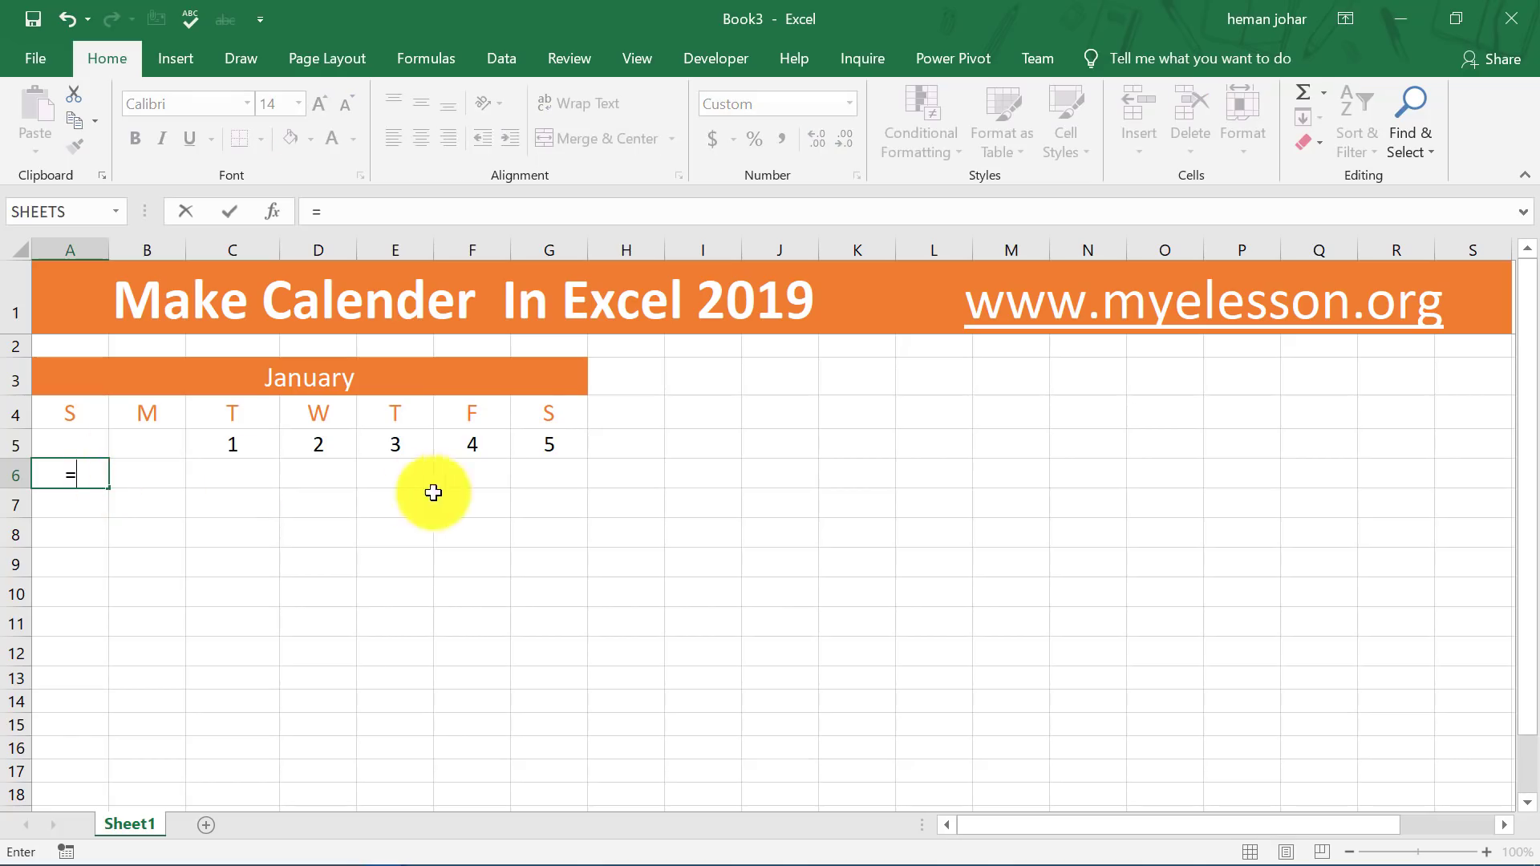
pyautogui.click(553, 442)
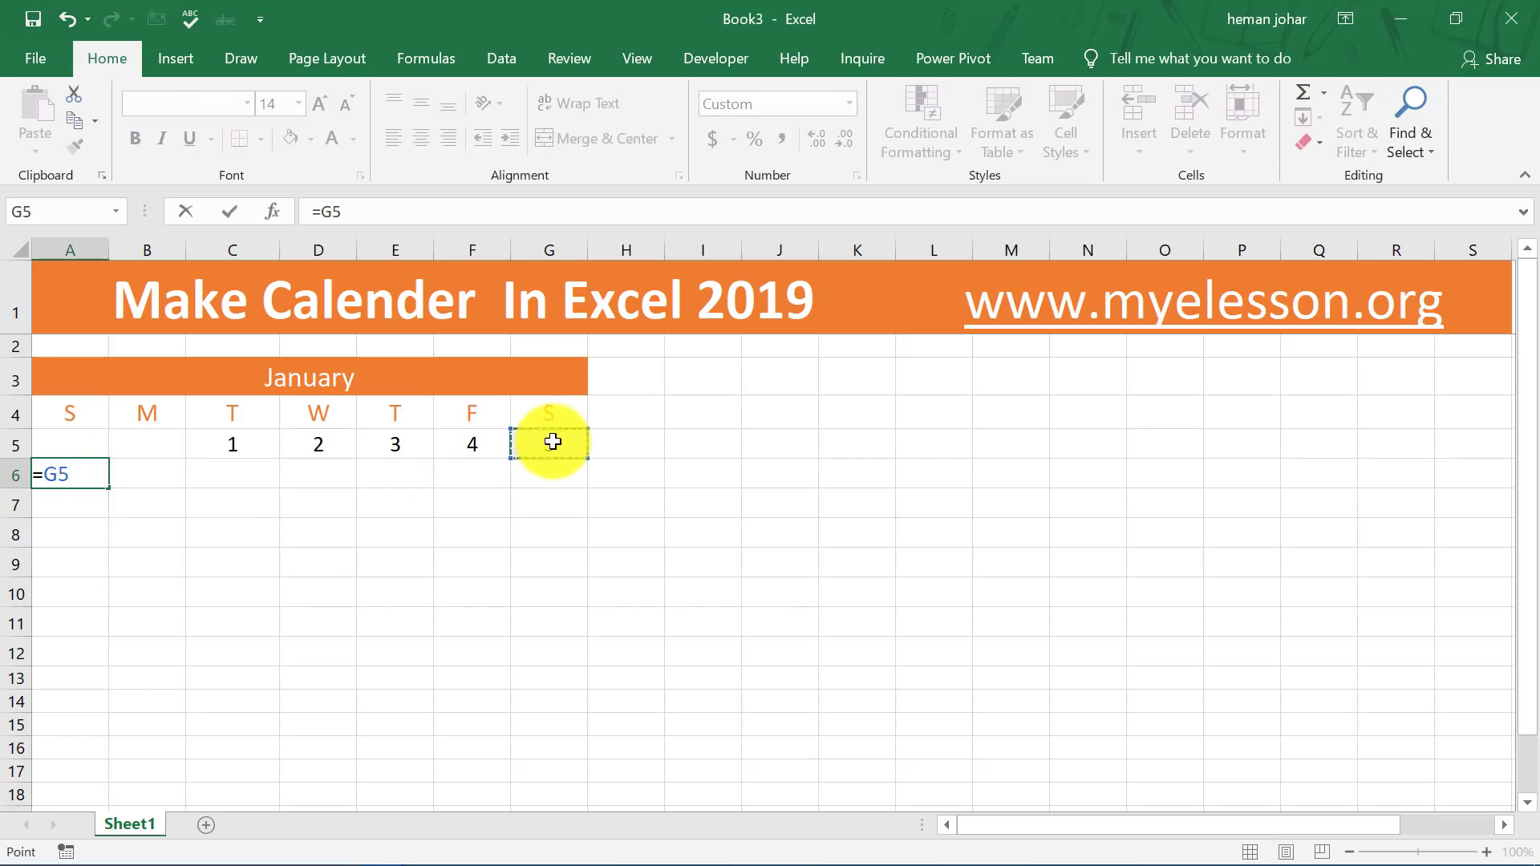
pyautogui.write('+1')
pyautogui.hotkey('ctrl', 'Return')
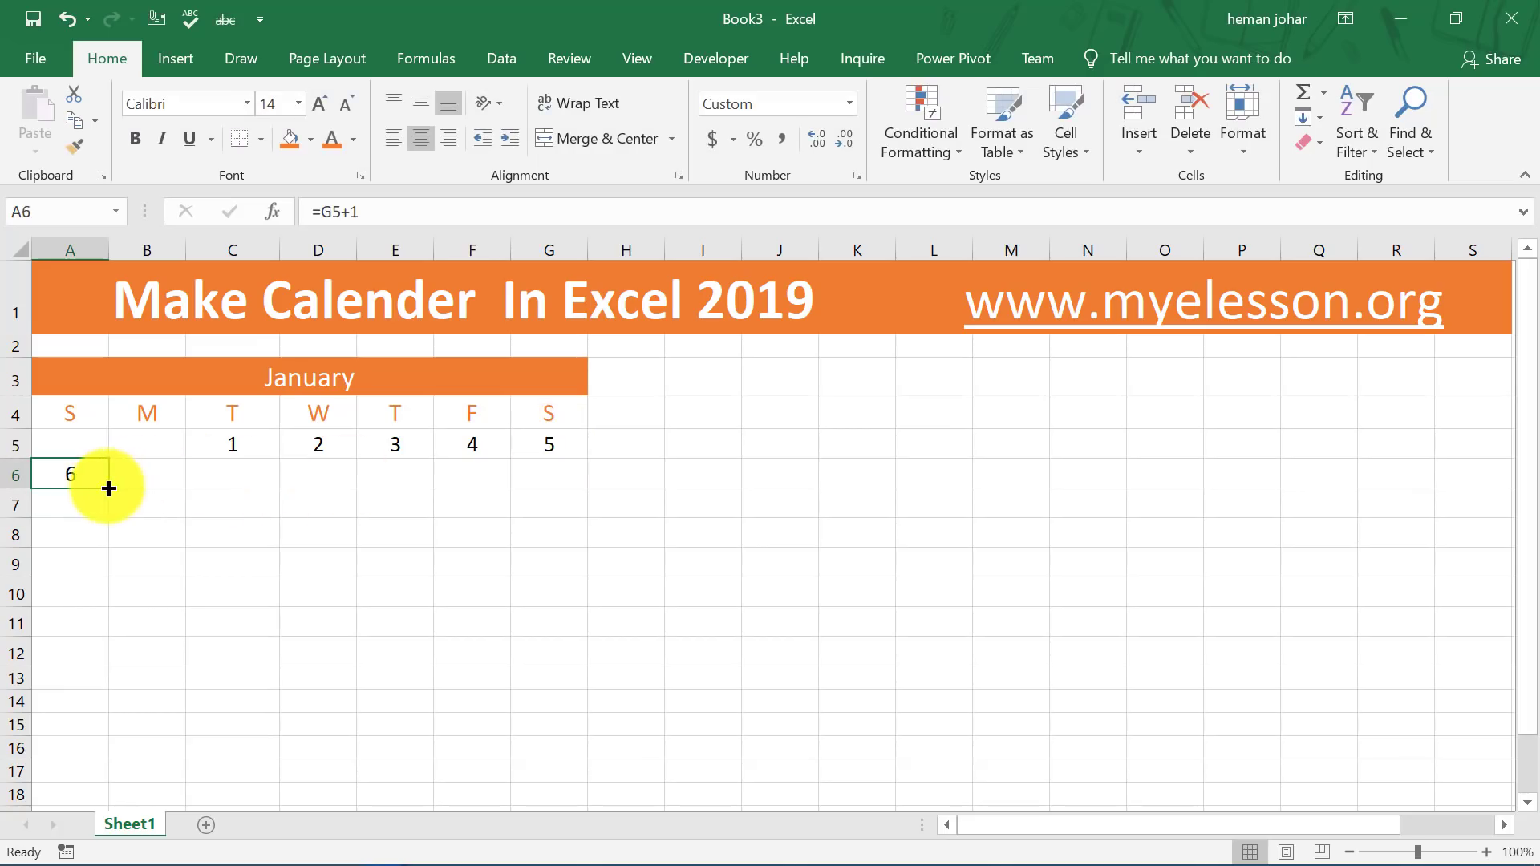
# Try filling the A6 formula across to G6, and clear the filled cells B6 to G6
pyautogui.moveTo(110, 486); pyautogui.dragTo(552, 510)
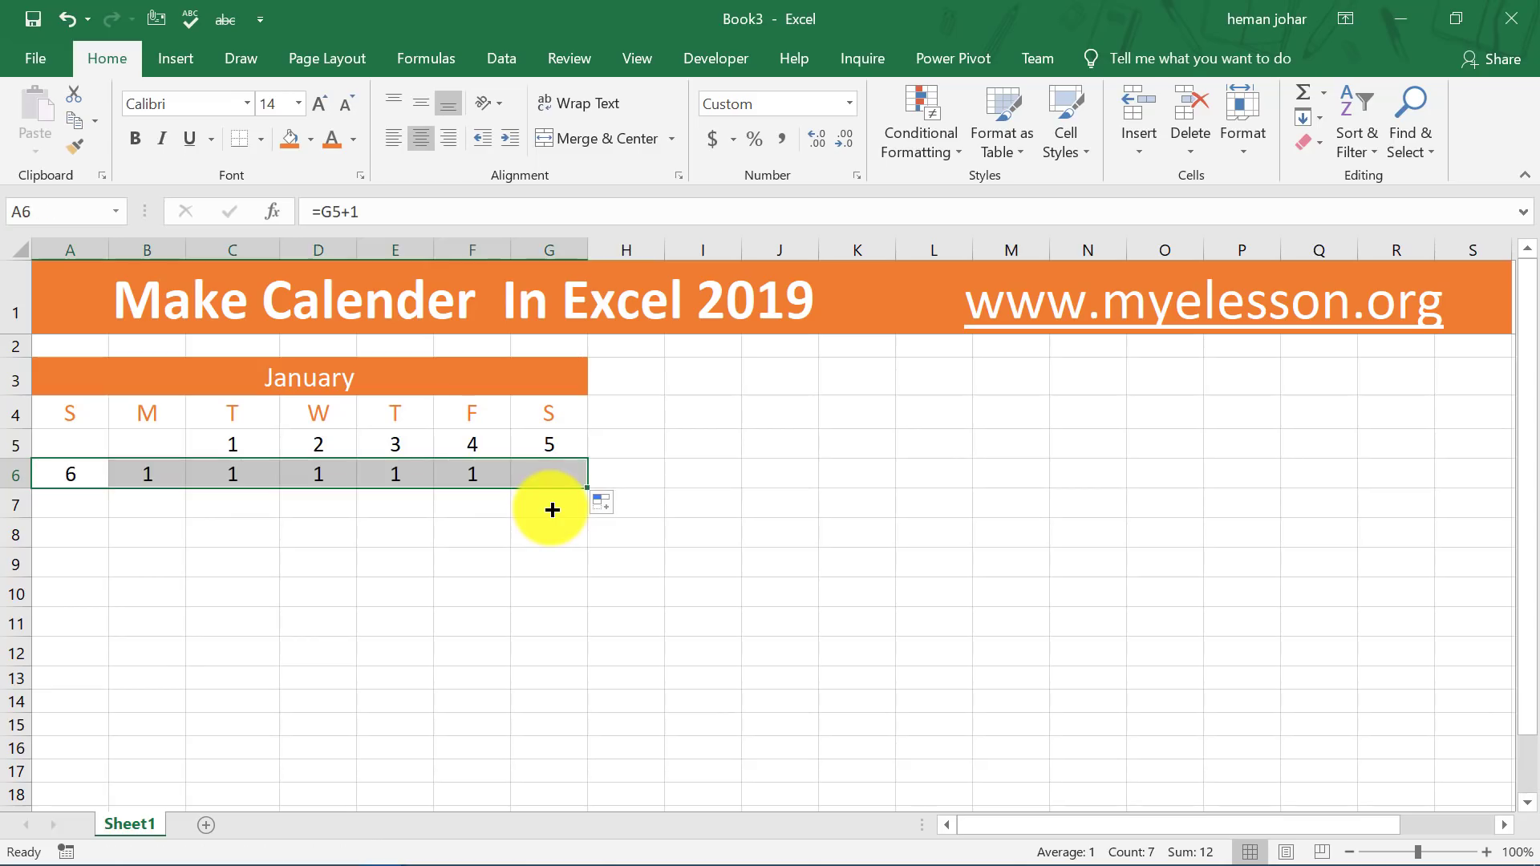
pyautogui.press('Right')
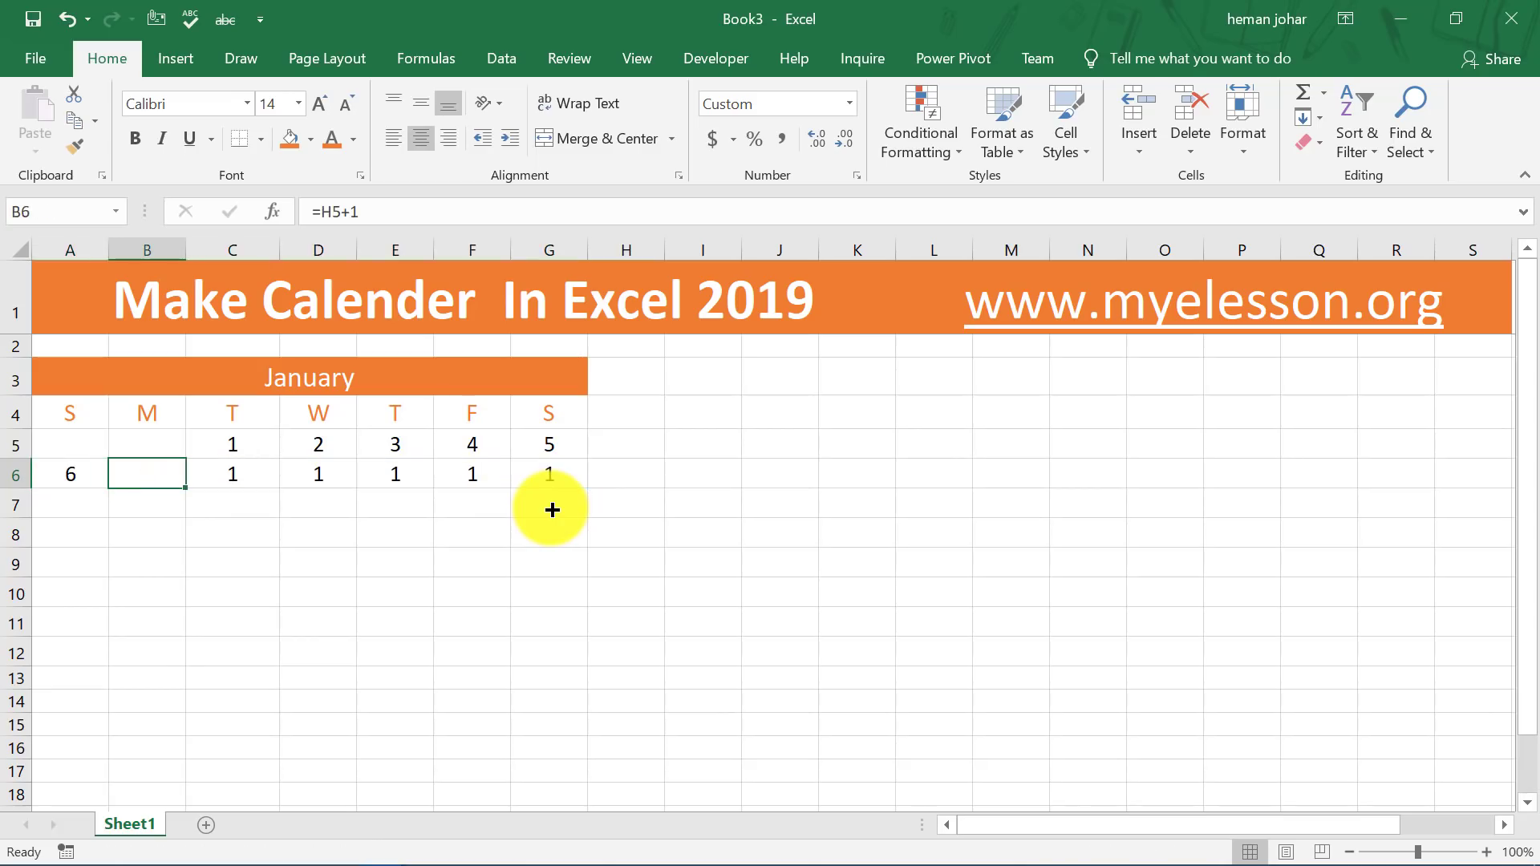
pyautogui.press('Right')
pyautogui.hotkey('shift', 'Right')
pyautogui.hotkey('shift', 'Right')
pyautogui.hotkey('shift', 'Right')
pyautogui.hotkey('shift', 'Right')
pyautogui.press('Delete')
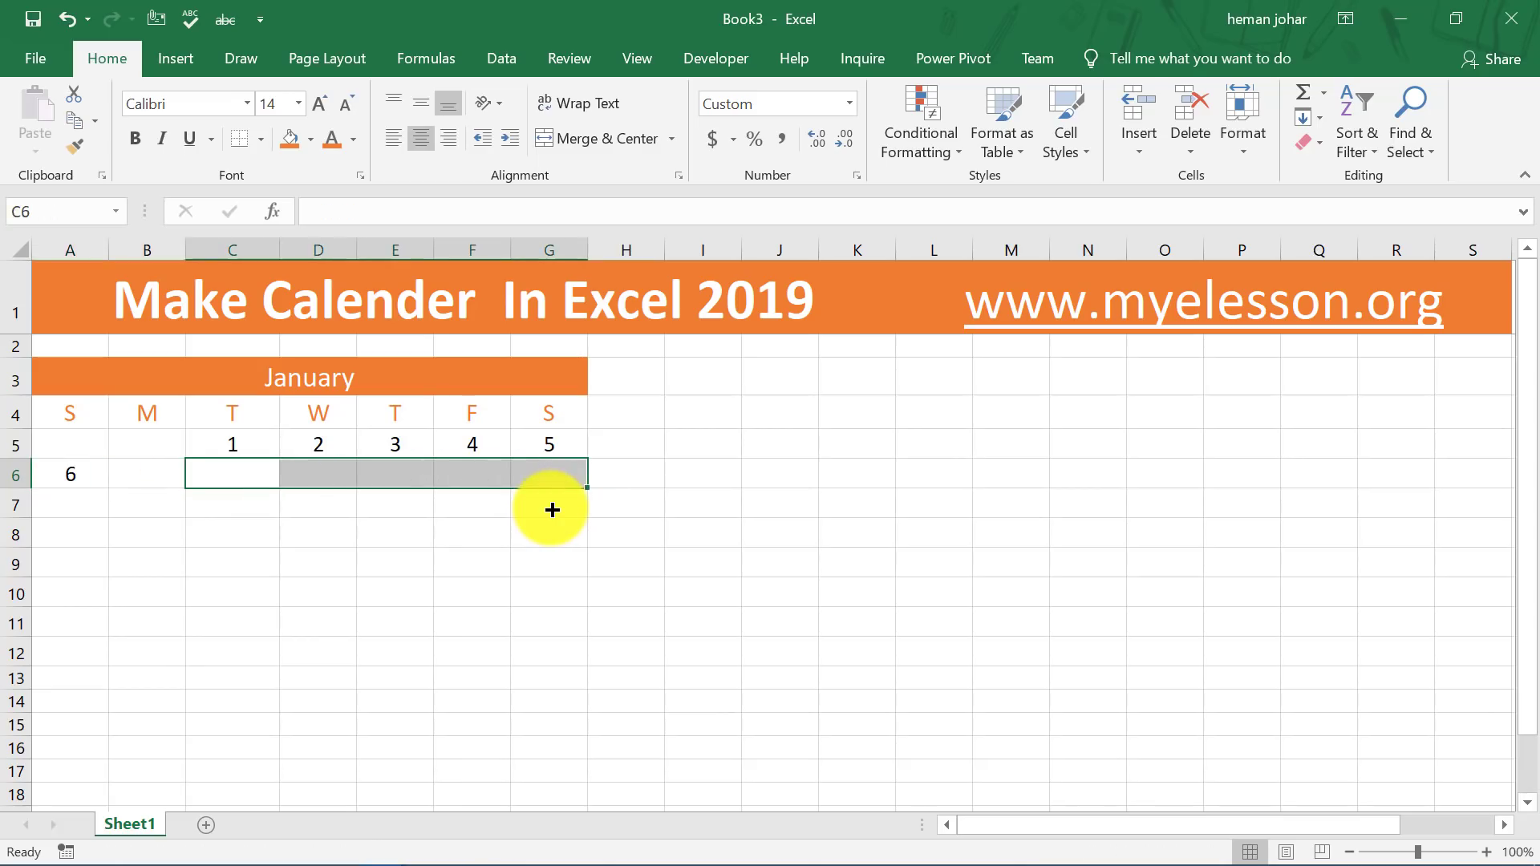
# Enter the formula =A6+1 in cell B6
pyautogui.press('Left')
pyautogui.write('=')
pyautogui.press('Left')
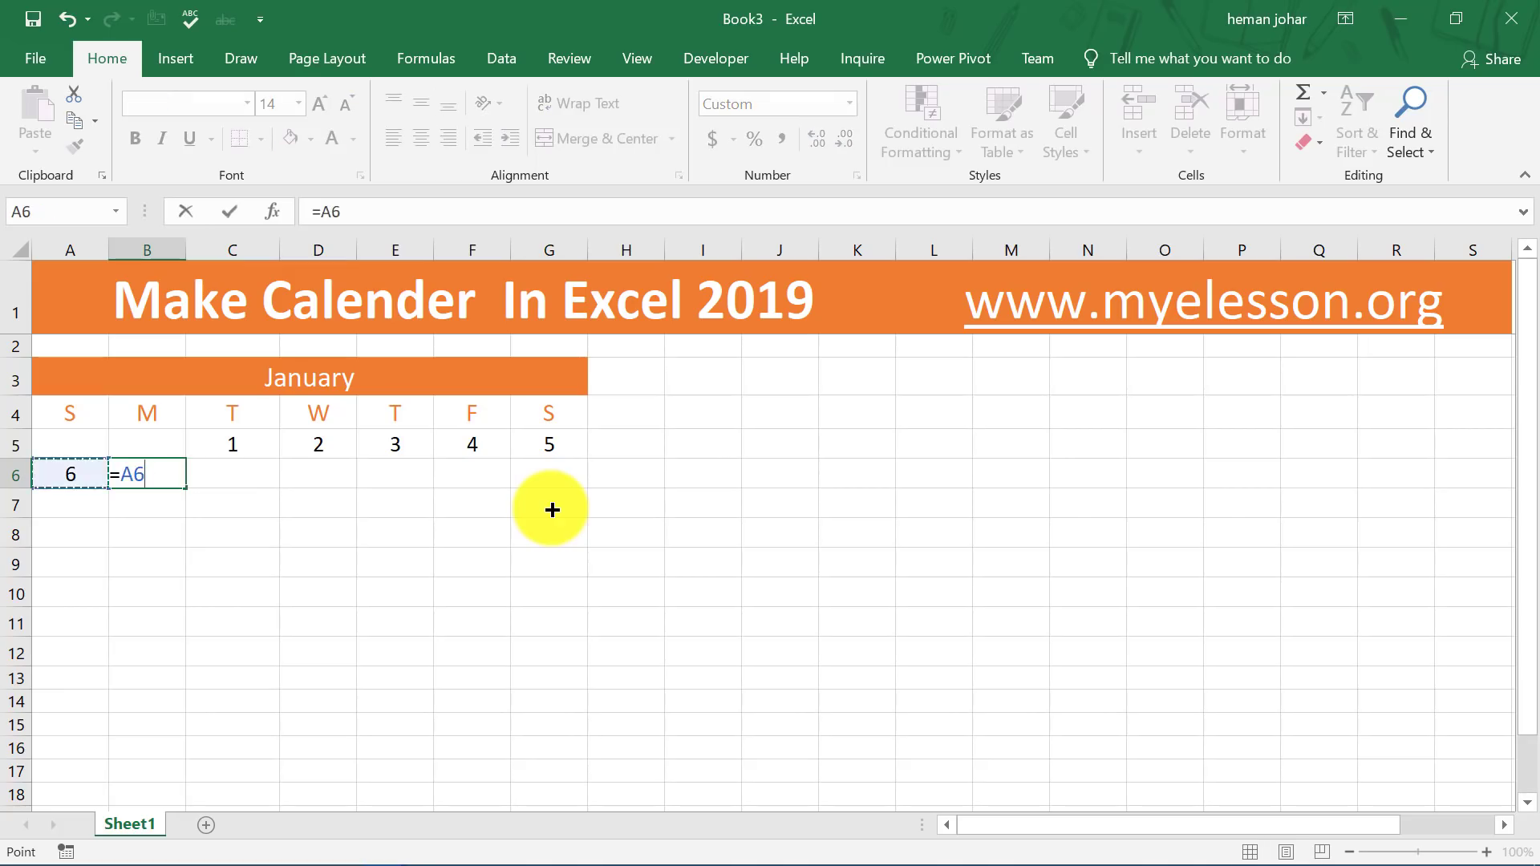
pyautogui.write('+1')
pyautogui.hotkey('ctrl', 'Return')
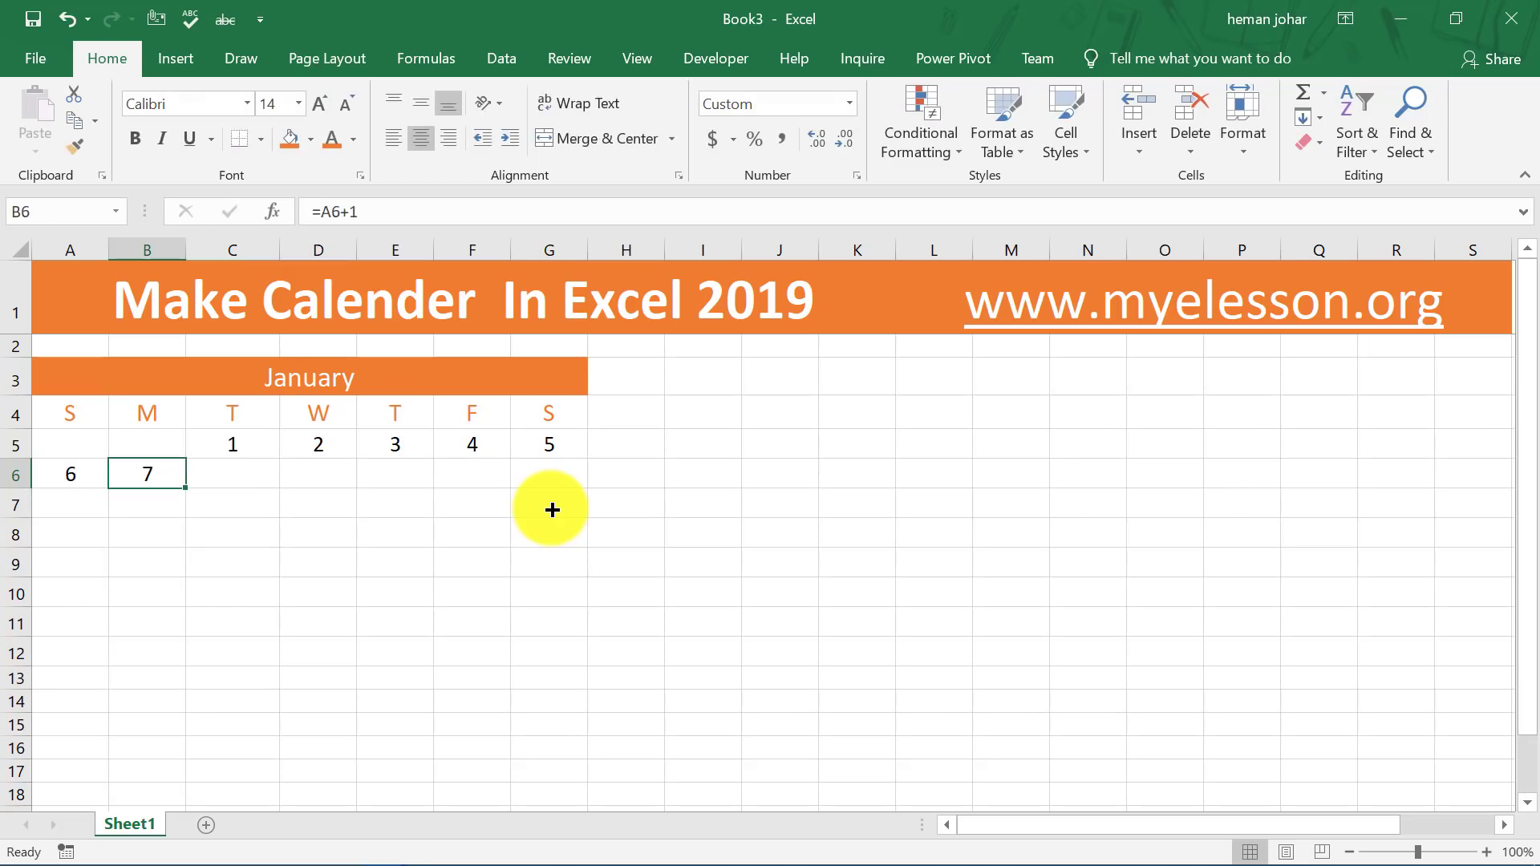
# Copy the B6 formula across to cell G6 to complete the second week of January
pyautogui.hotkey('ctrl', 'c')
pyautogui.hotkey('shift', 'Right')
pyautogui.hotkey('shift', 'Right')
pyautogui.hotkey('shift', 'Right')
pyautogui.hotkey('shift', 'Right')
pyautogui.hotkey('shift', 'Right')
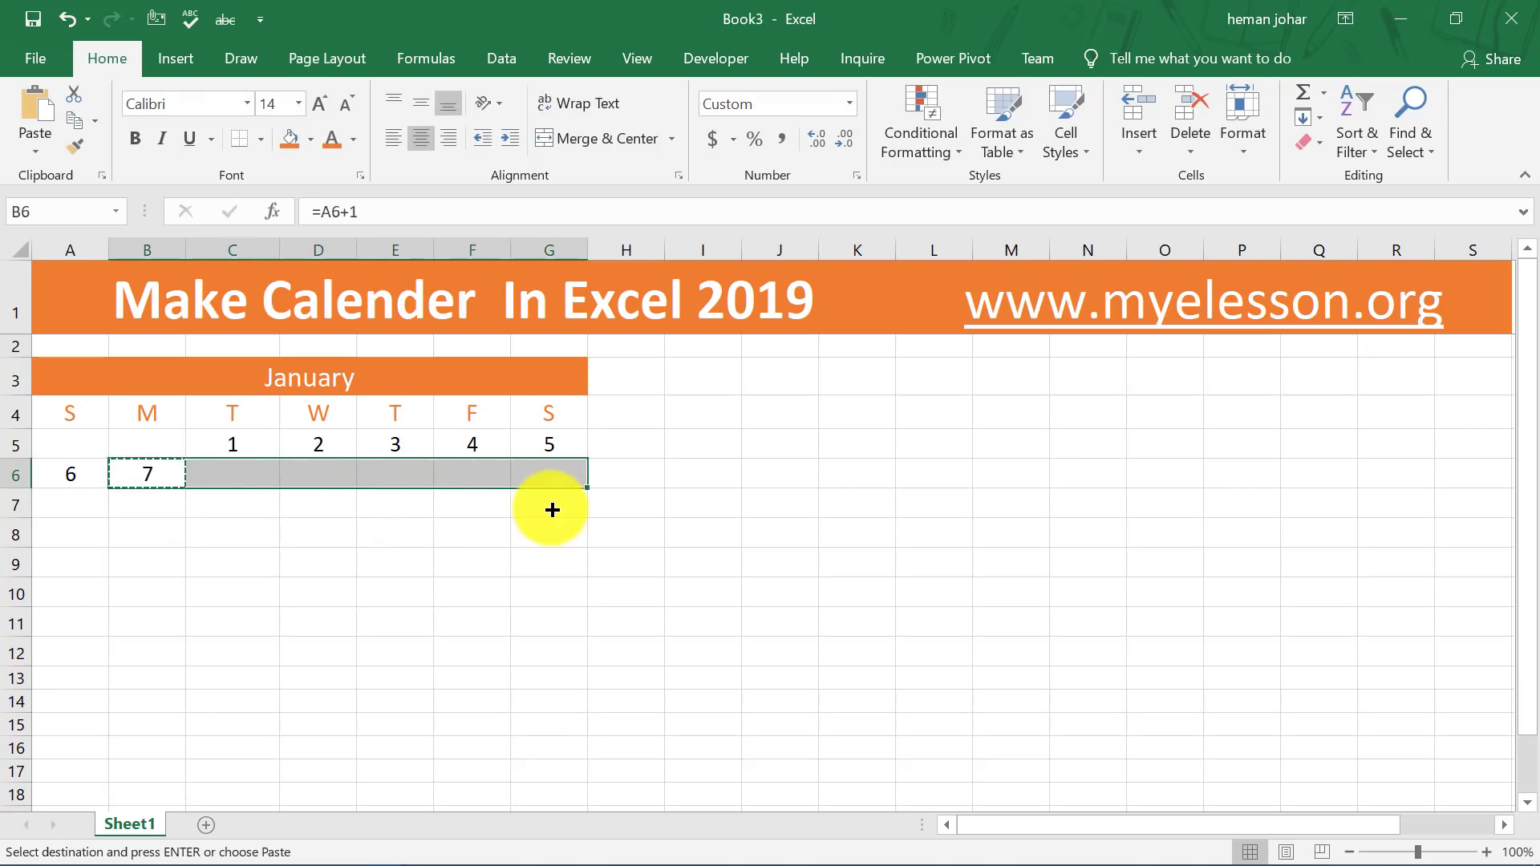
pyautogui.hotkey('ctrl', 'v')
pyautogui.press('Escape')
# Copy the second January week in A6:G6 down through row 10 to fill in the remaining weeks
pyautogui.press('Home')
pyautogui.hotkey('shift', 'Right')
pyautogui.hotkey('shift', 'Right')
pyautogui.hotkey('shift', 'Right')
pyautogui.hotkey('shift', 'Right')
pyautogui.hotkey('shift', 'Right')
pyautogui.hotkey('shift', 'Right')
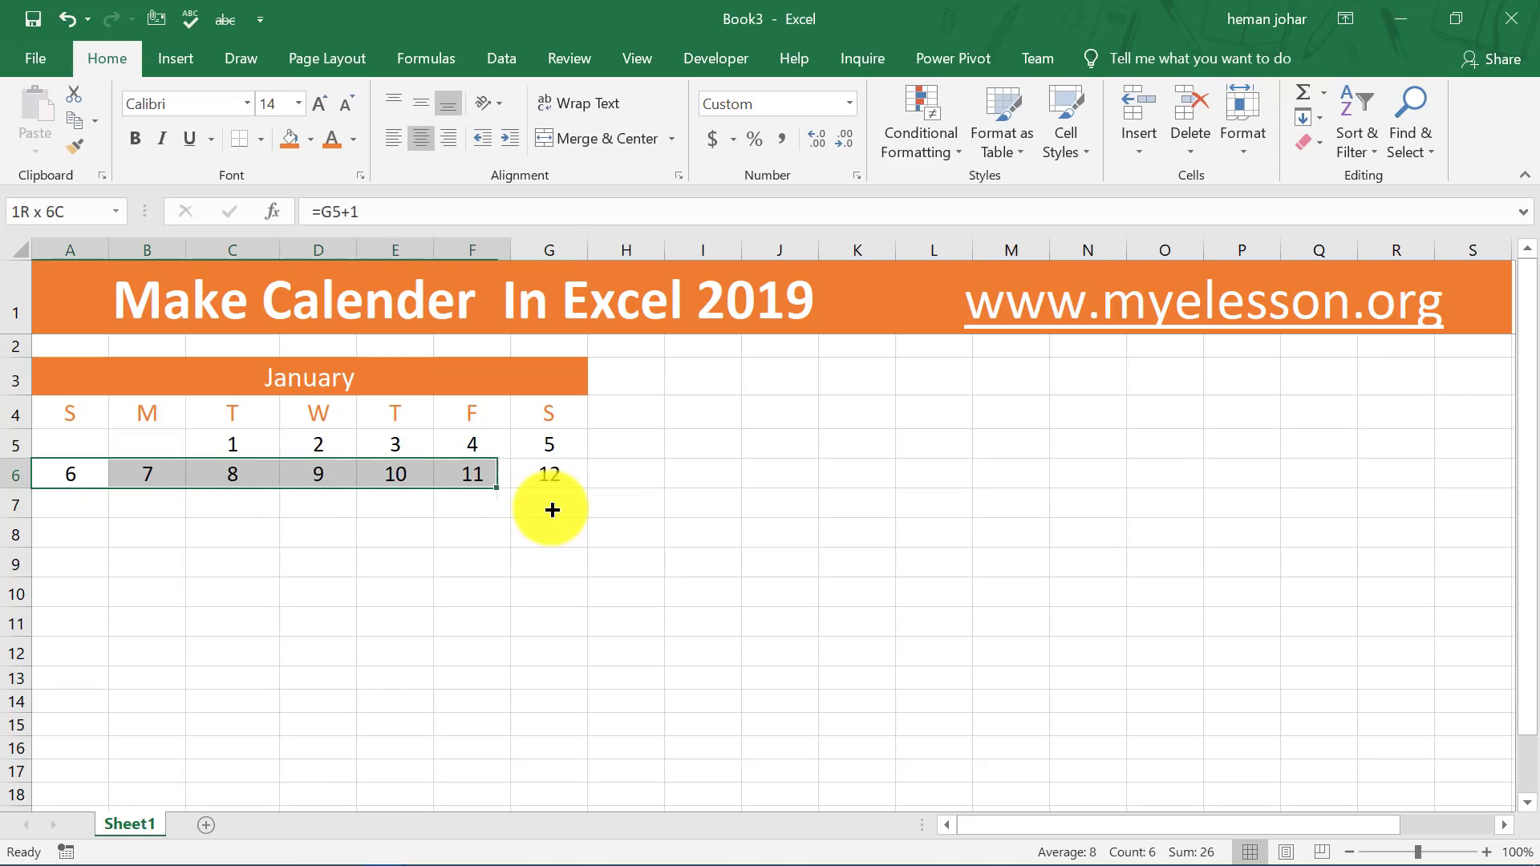
pyautogui.hotkey('ctrl', 'c')
pyautogui.hotkey('shift', 'Down')
pyautogui.hotkey('shift', 'Down')
pyautogui.hotkey('shift', 'Down')
pyautogui.hotkey('shift', 'Down')
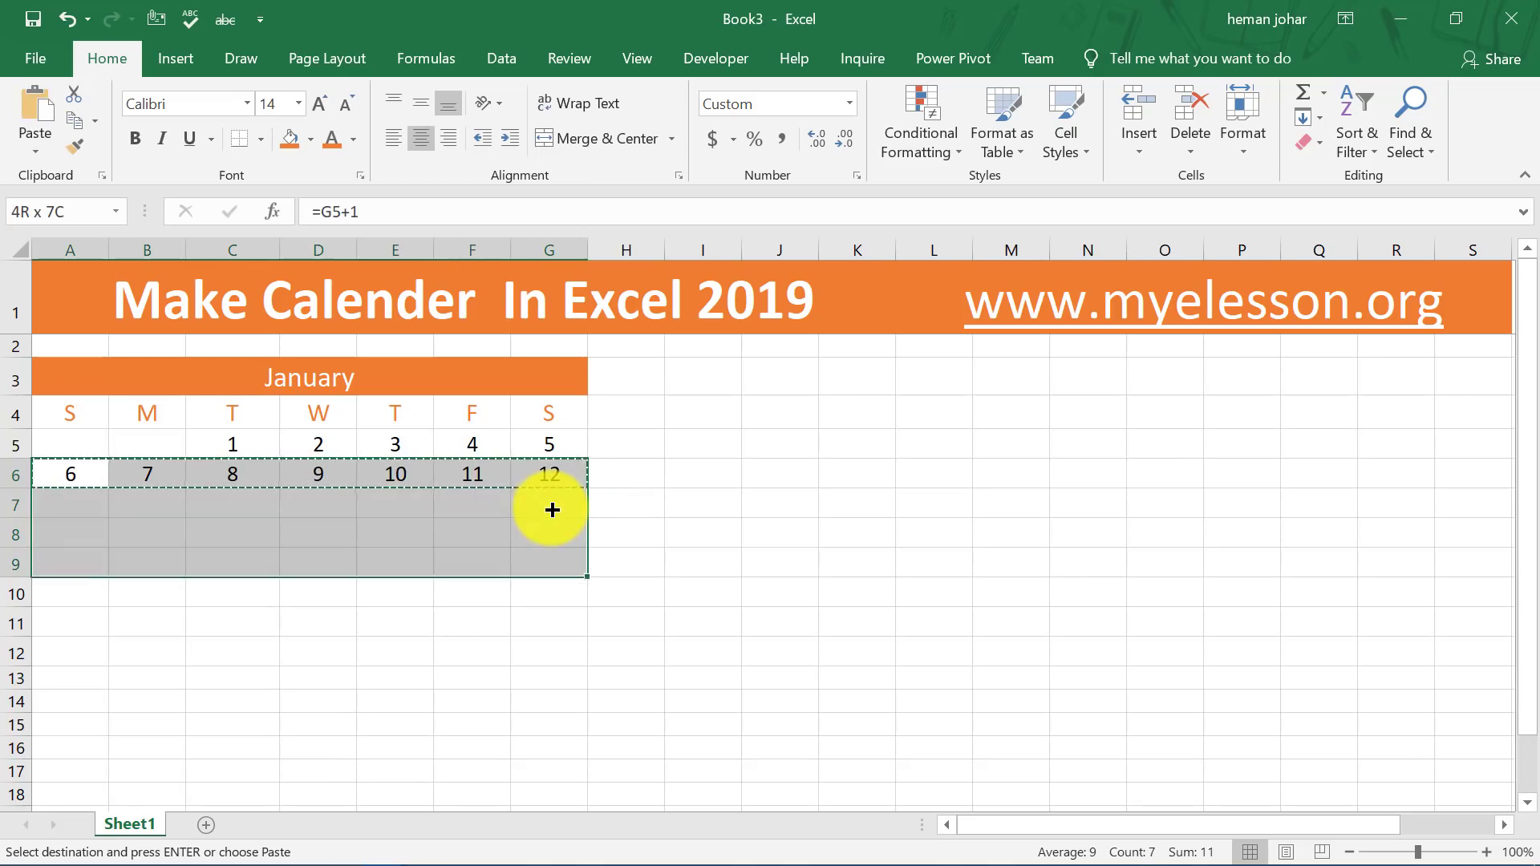
pyautogui.hotkey('ctrl', 'v')
pyautogui.press('Escape')
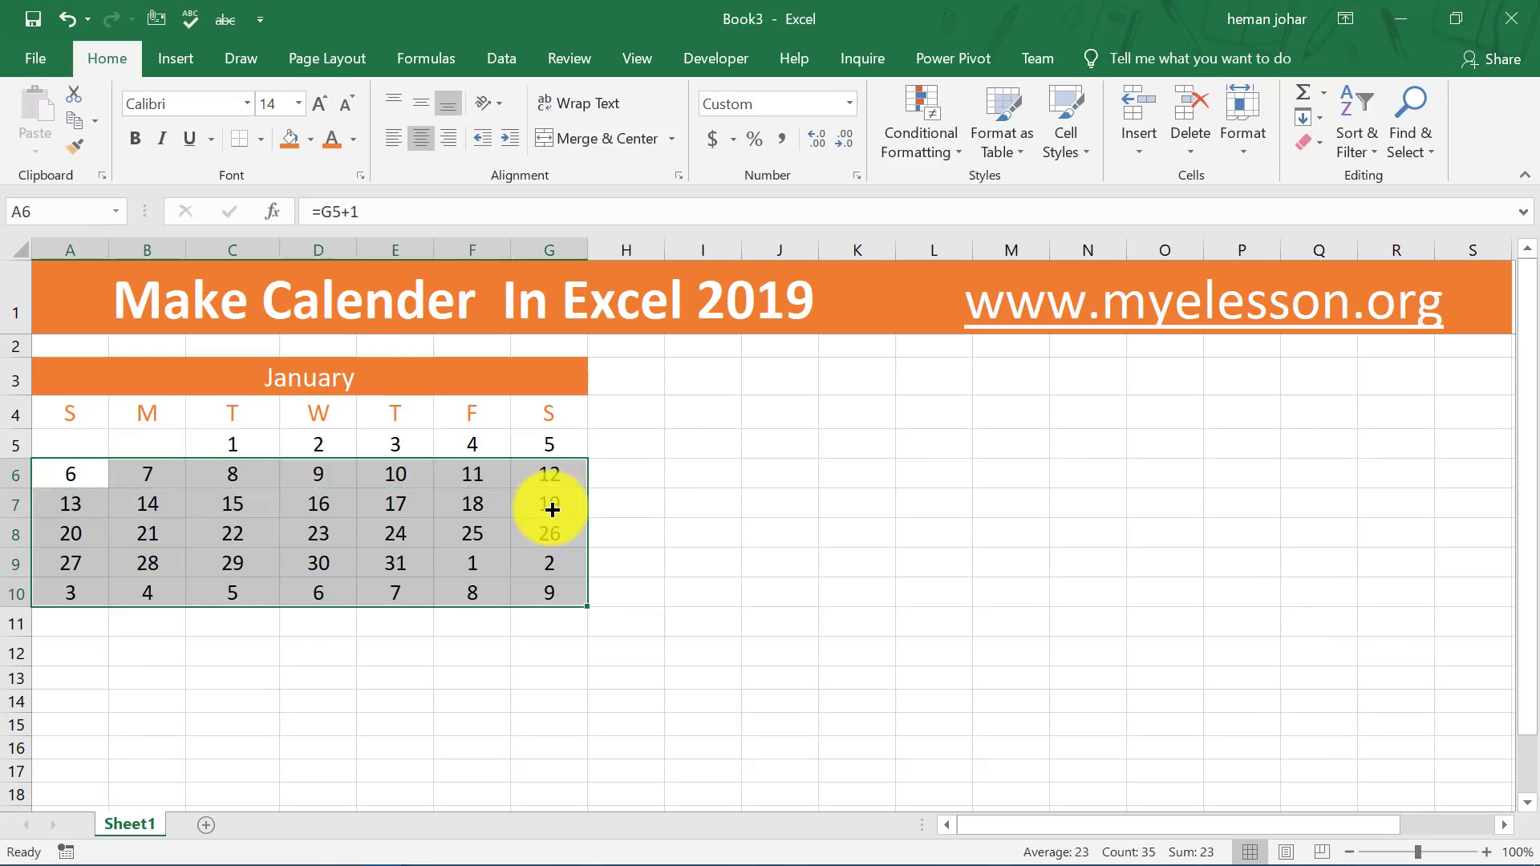
# Clear the surplus days after January 31 in cells F9:G10
pyautogui.press('Down')
pyautogui.press('Down')
pyautogui.press('Right')
pyautogui.press('Right')
pyautogui.press('Right')
pyautogui.press('Right')
pyautogui.press('Down')
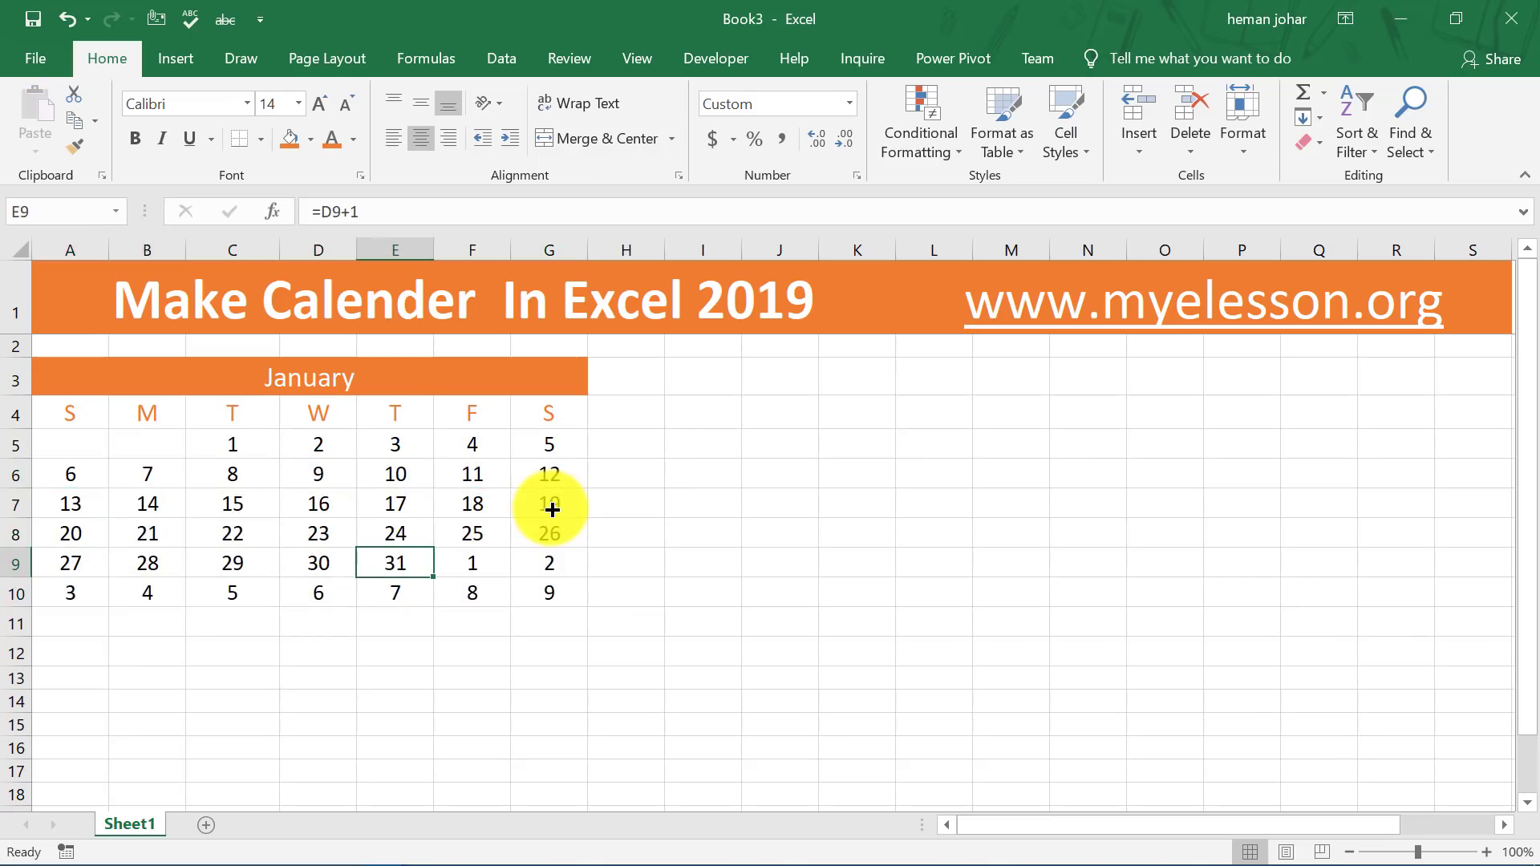
pyautogui.press('Right')
pyautogui.hotkey('shift', 'Right')
pyautogui.hotkey('shift', 'Down')
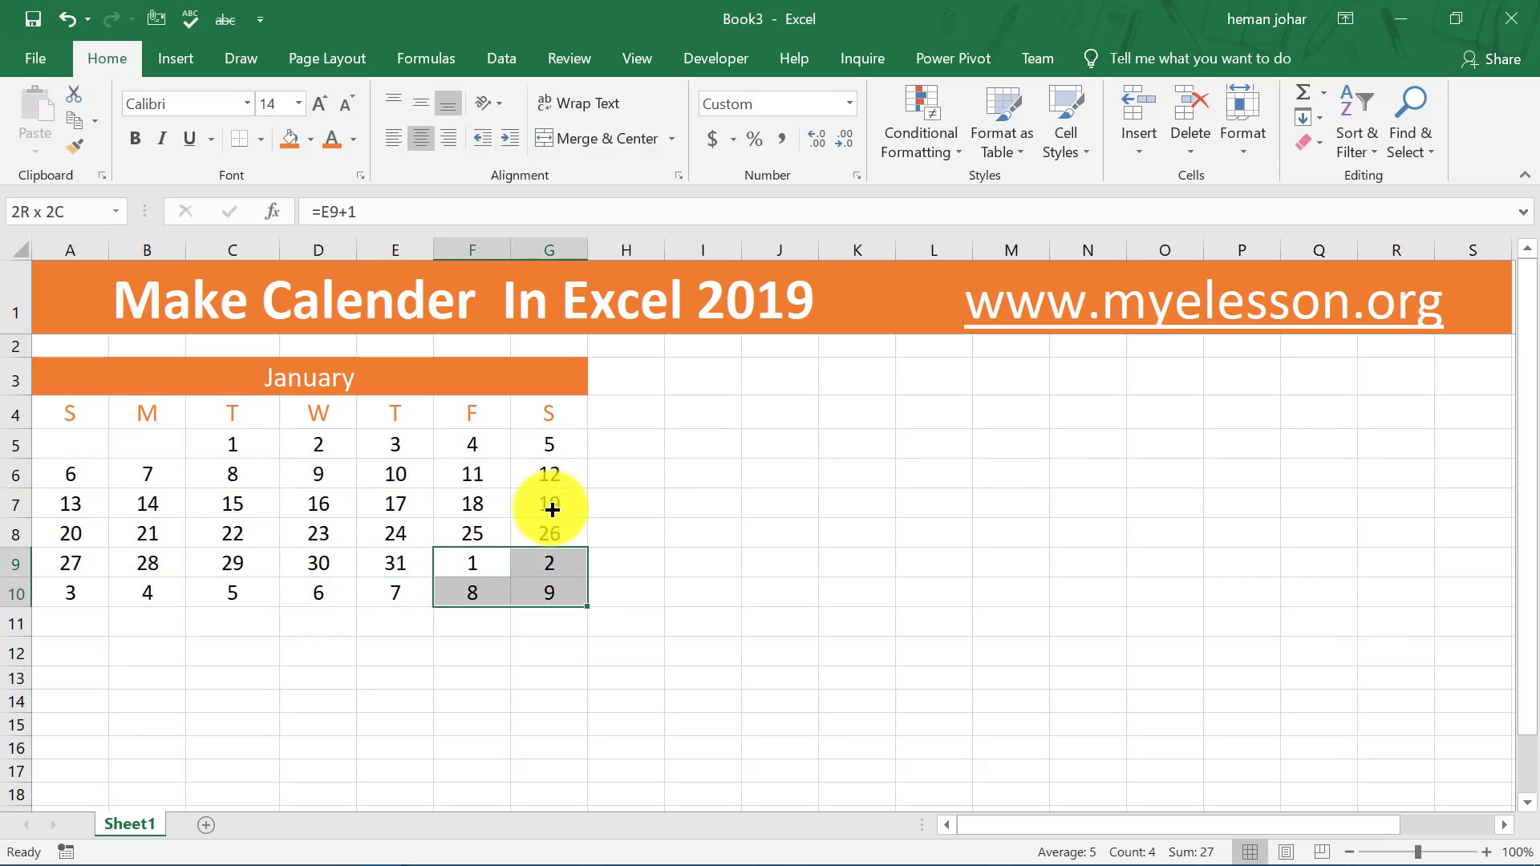
pyautogui.press('Delete')
# Clear the leftover day numbers in cells A10:E10 below the last January week
pyautogui.press('Left')
pyautogui.press('Down')
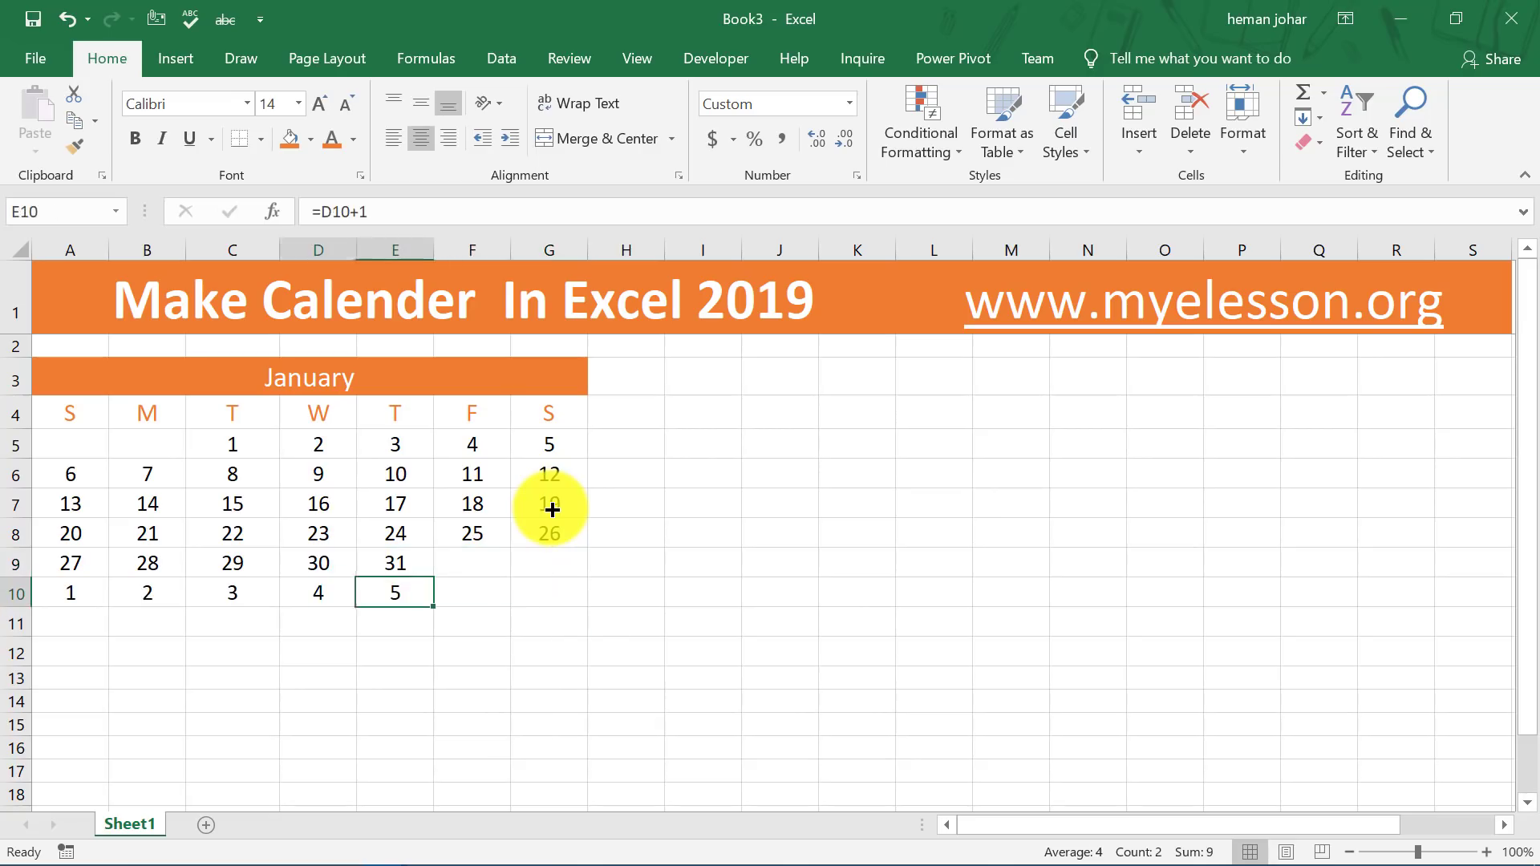
pyautogui.hotkey('shift', 'Left')
pyautogui.hotkey('shift', 'Left')
pyautogui.hotkey('shift', 'Left')
pyautogui.hotkey('shift', 'Left')
pyautogui.press('Delete')
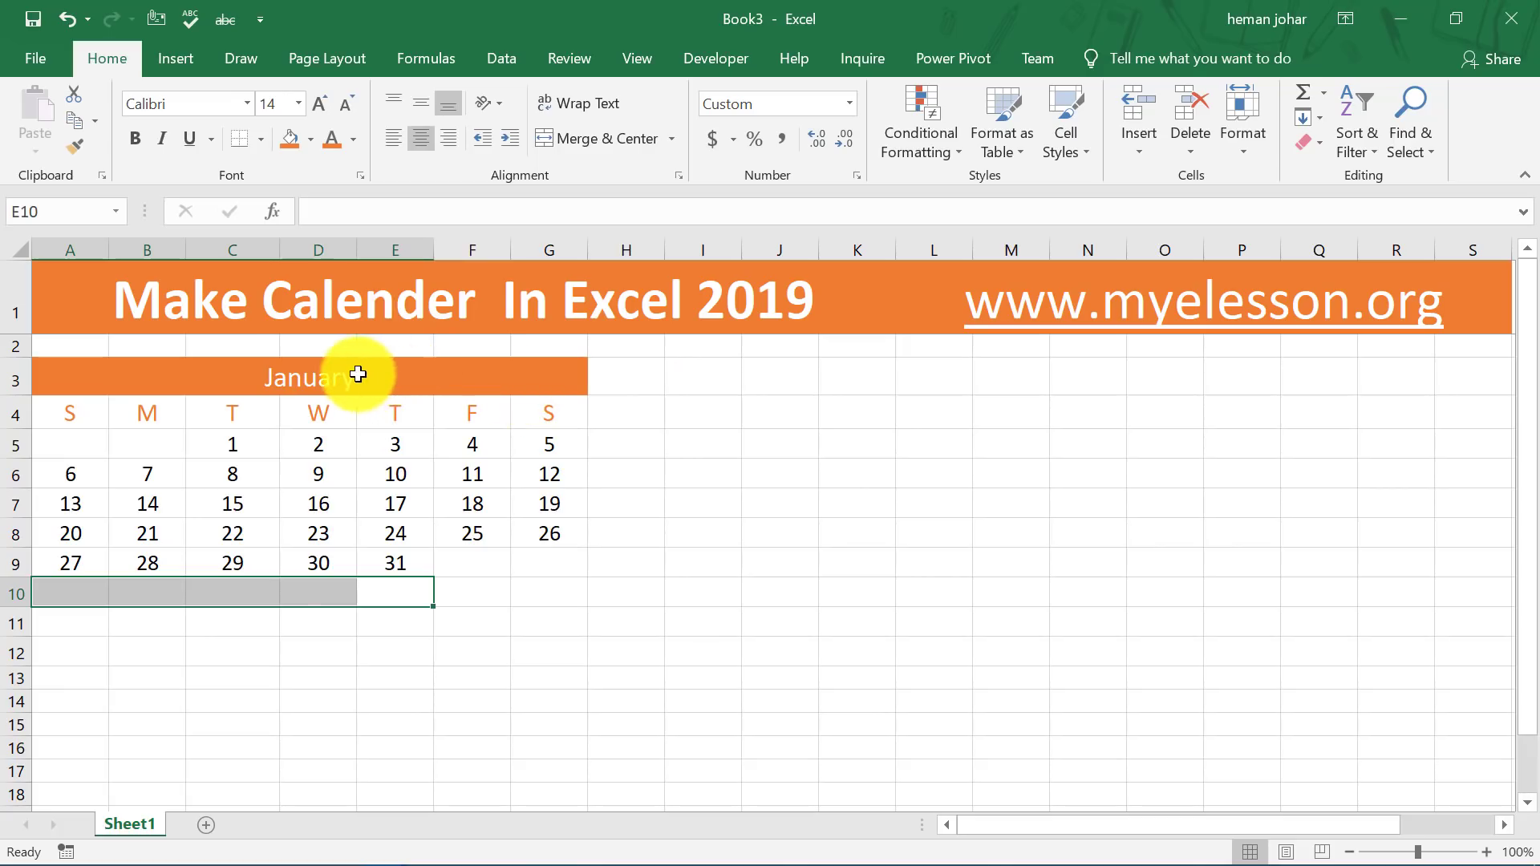
# Copy the whole January block A3:G9 and paste it starting at cell I3
pyautogui.click(400, 447)
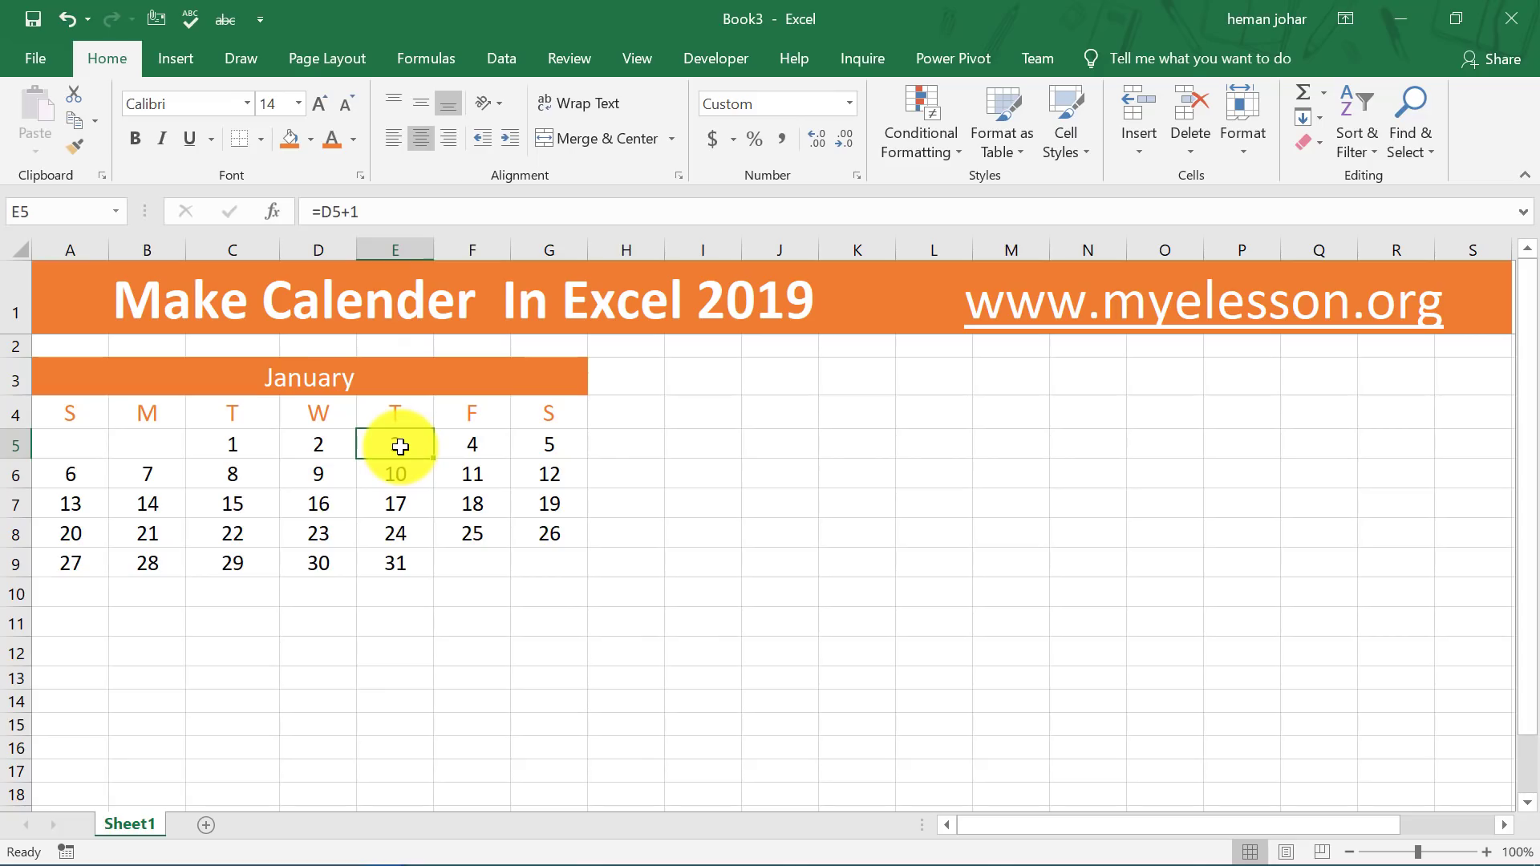
pyautogui.press('Up')
pyautogui.press('Up')
pyautogui.hotkey('shift', 'Down')
pyautogui.hotkey('shift', 'Down')
pyautogui.hotkey('shift', 'Down')
pyautogui.hotkey('shift', 'Down')
pyautogui.hotkey('shift', 'Down')
pyautogui.hotkey('shift', 'Down')
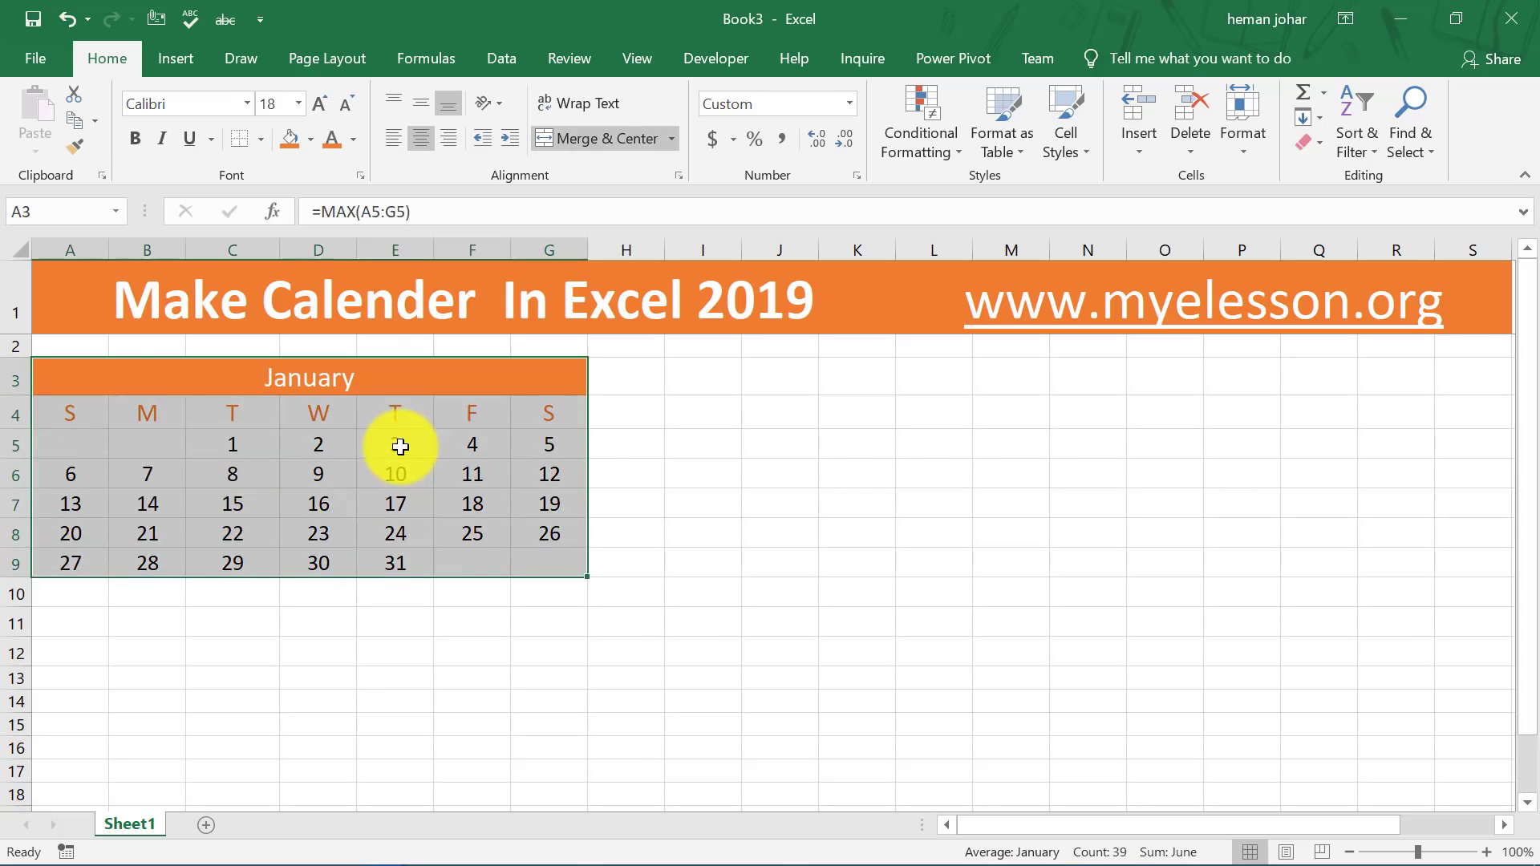
pyautogui.hotkey('ctrl', 'c')
pyautogui.press('Right')
pyautogui.press('Right')
pyautogui.press('Right')
pyautogui.press('Left')
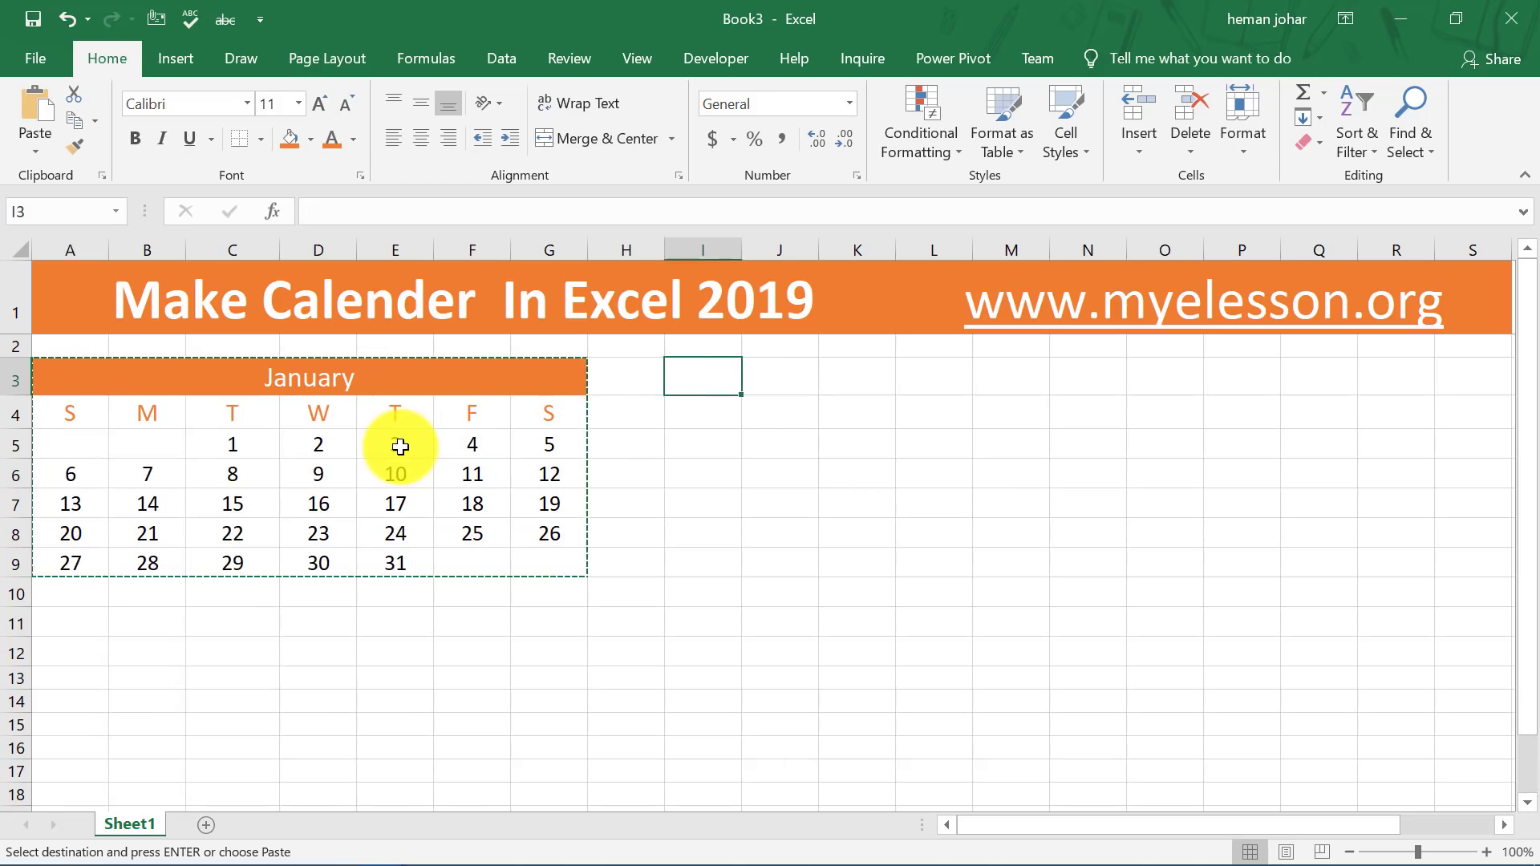
pyautogui.hotkey('ctrl', 'v')
pyautogui.press('Right')
pyautogui.press('Right')
pyautogui.press('Left')
pyautogui.press('Left')
pyautogui.press('Left')
pyautogui.press('Left')
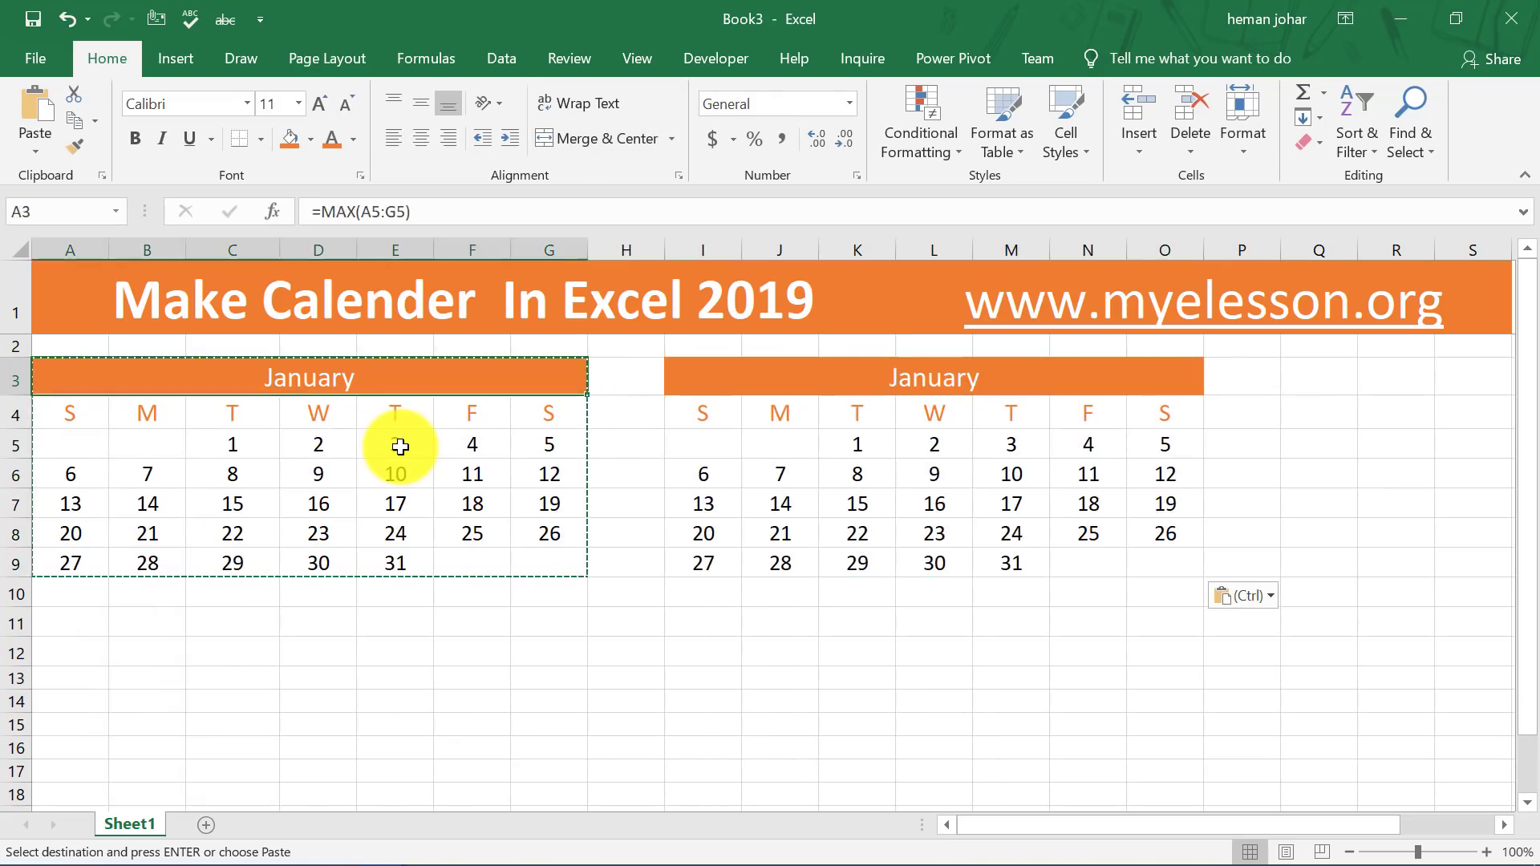
pyautogui.press('Right')
pyautogui.press('Right')
pyautogui.press('Down')
pyautogui.press('Right')
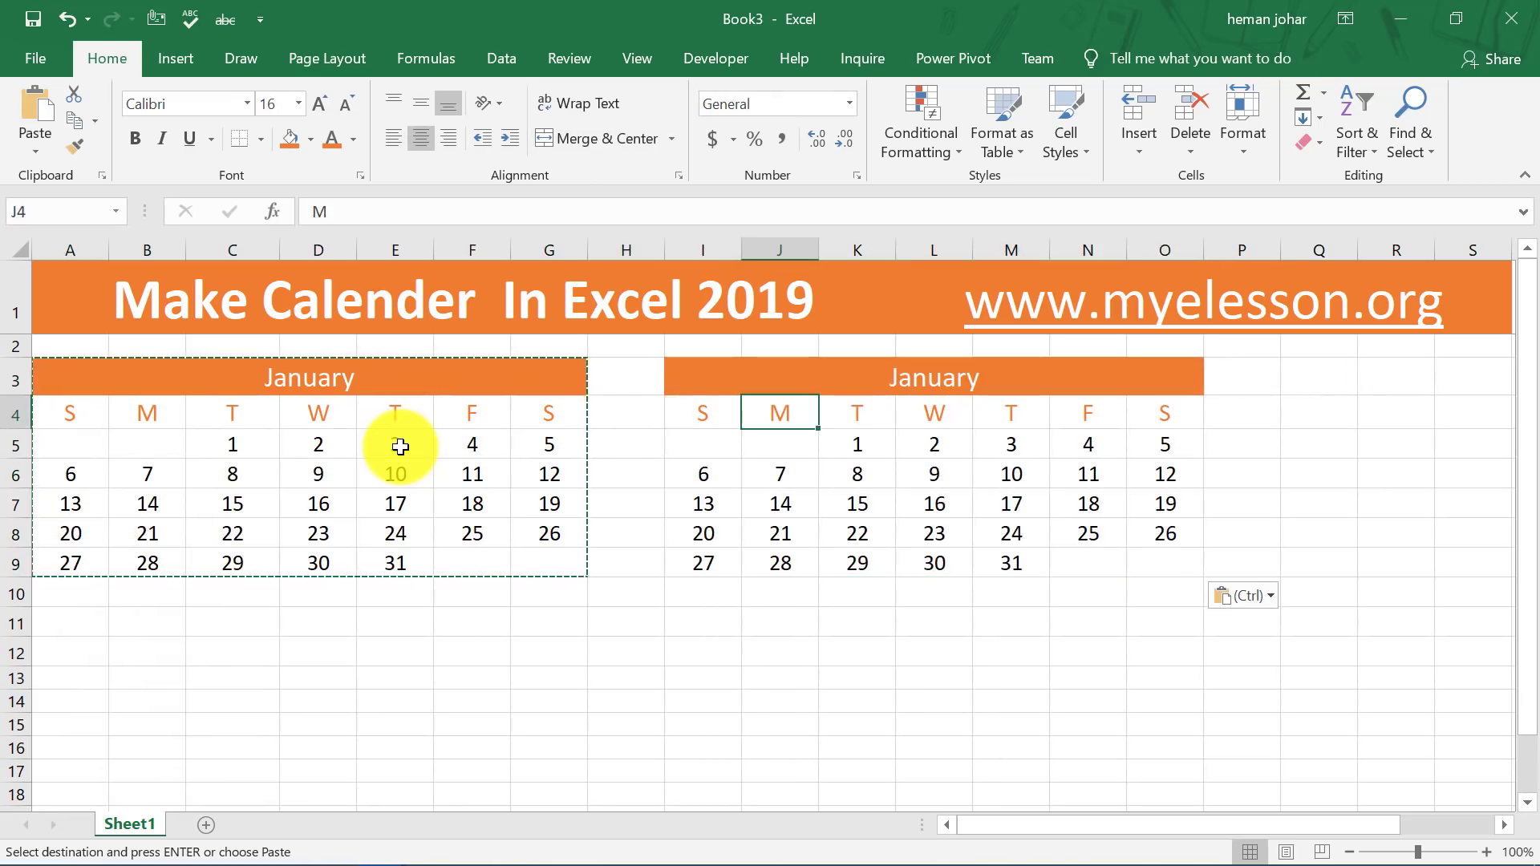
pyautogui.press('Escape')
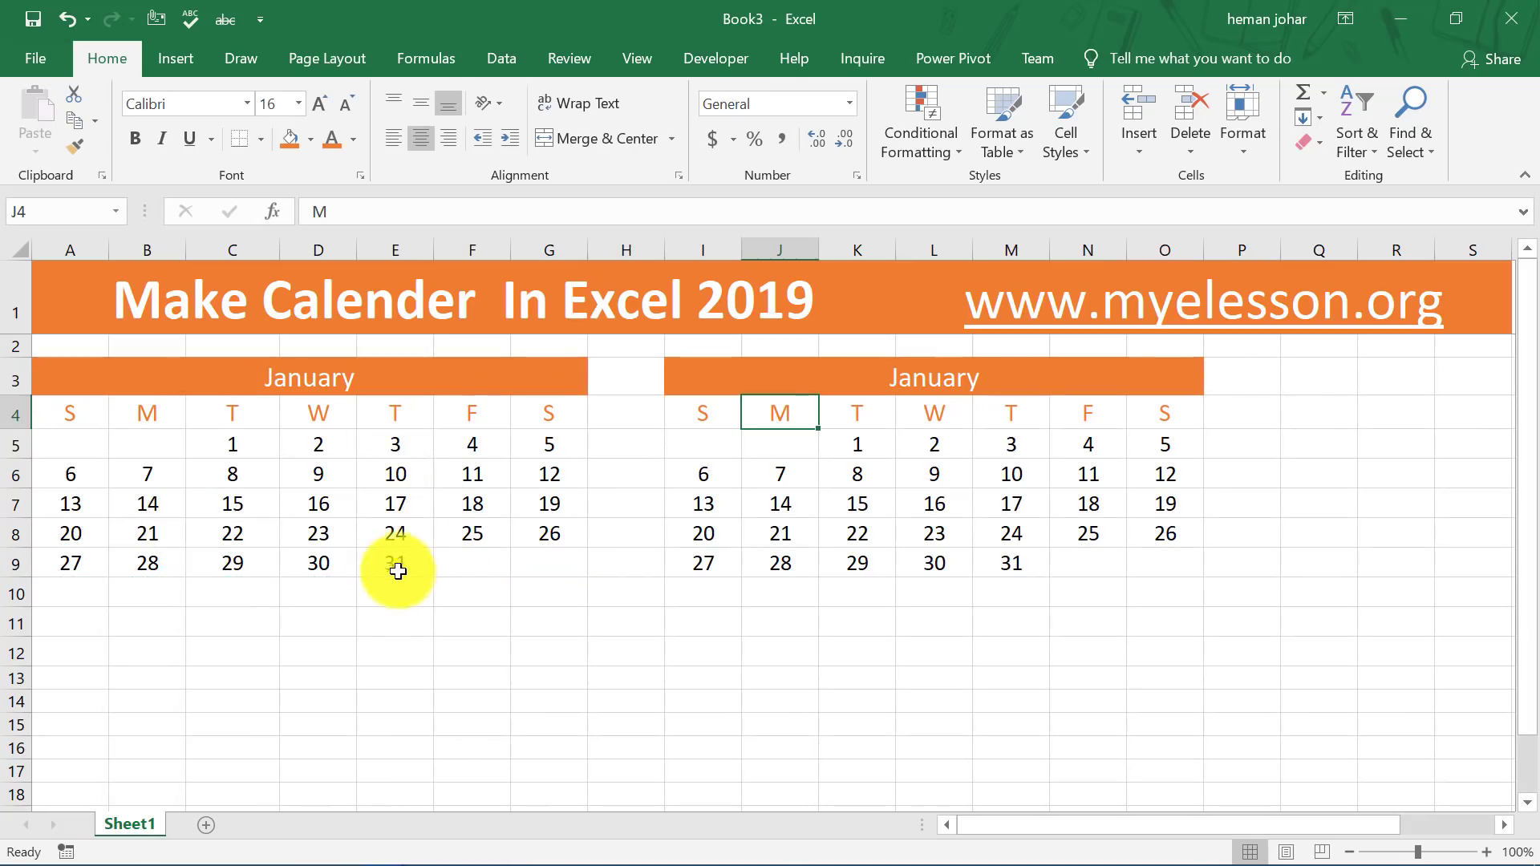
# Enter the formula =E9+1 in cell N5 so the second month block starts the day after January 31
pyautogui.click(404, 569)
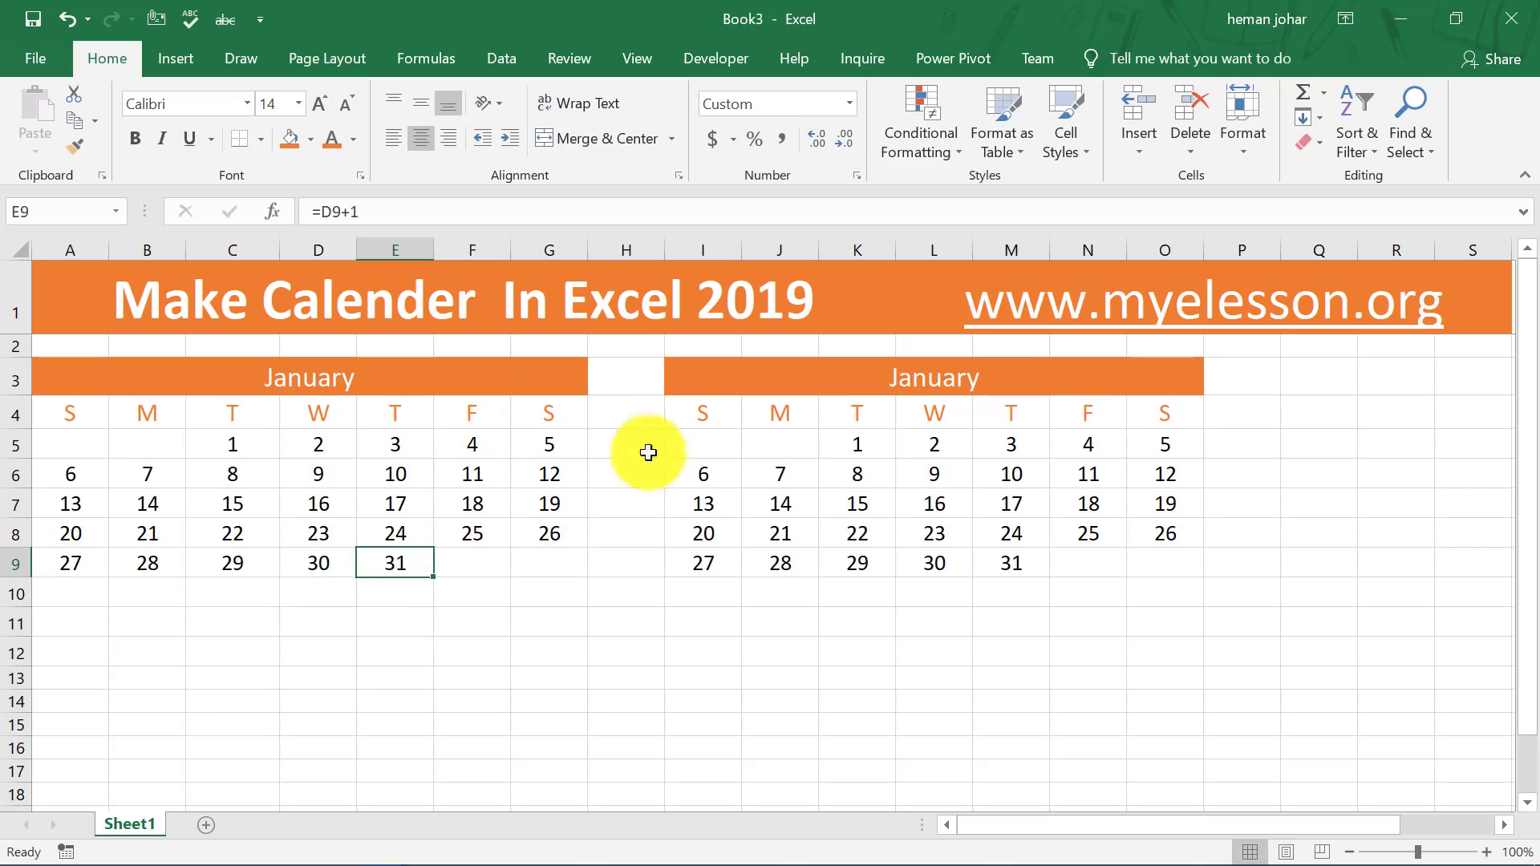
pyautogui.click(1080, 449)
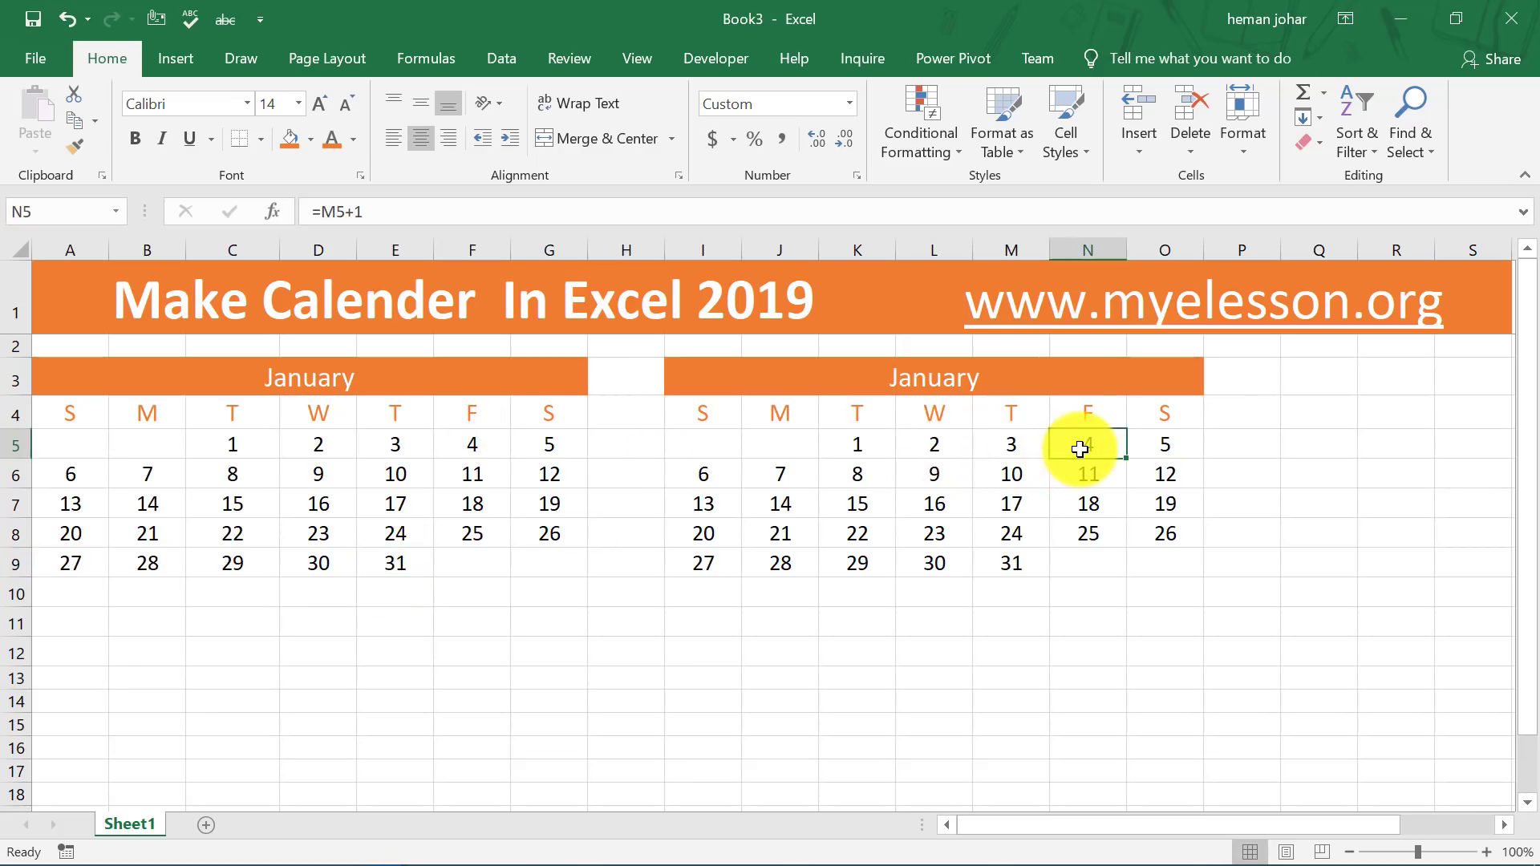
pyautogui.write('=')
pyautogui.press('Left')
pyautogui.press('Left')
pyautogui.press('Left')
pyautogui.press('Left')
pyautogui.press('Left')
pyautogui.press('Left')
pyautogui.press('Left')
pyautogui.press('Left')
pyautogui.press('Left')
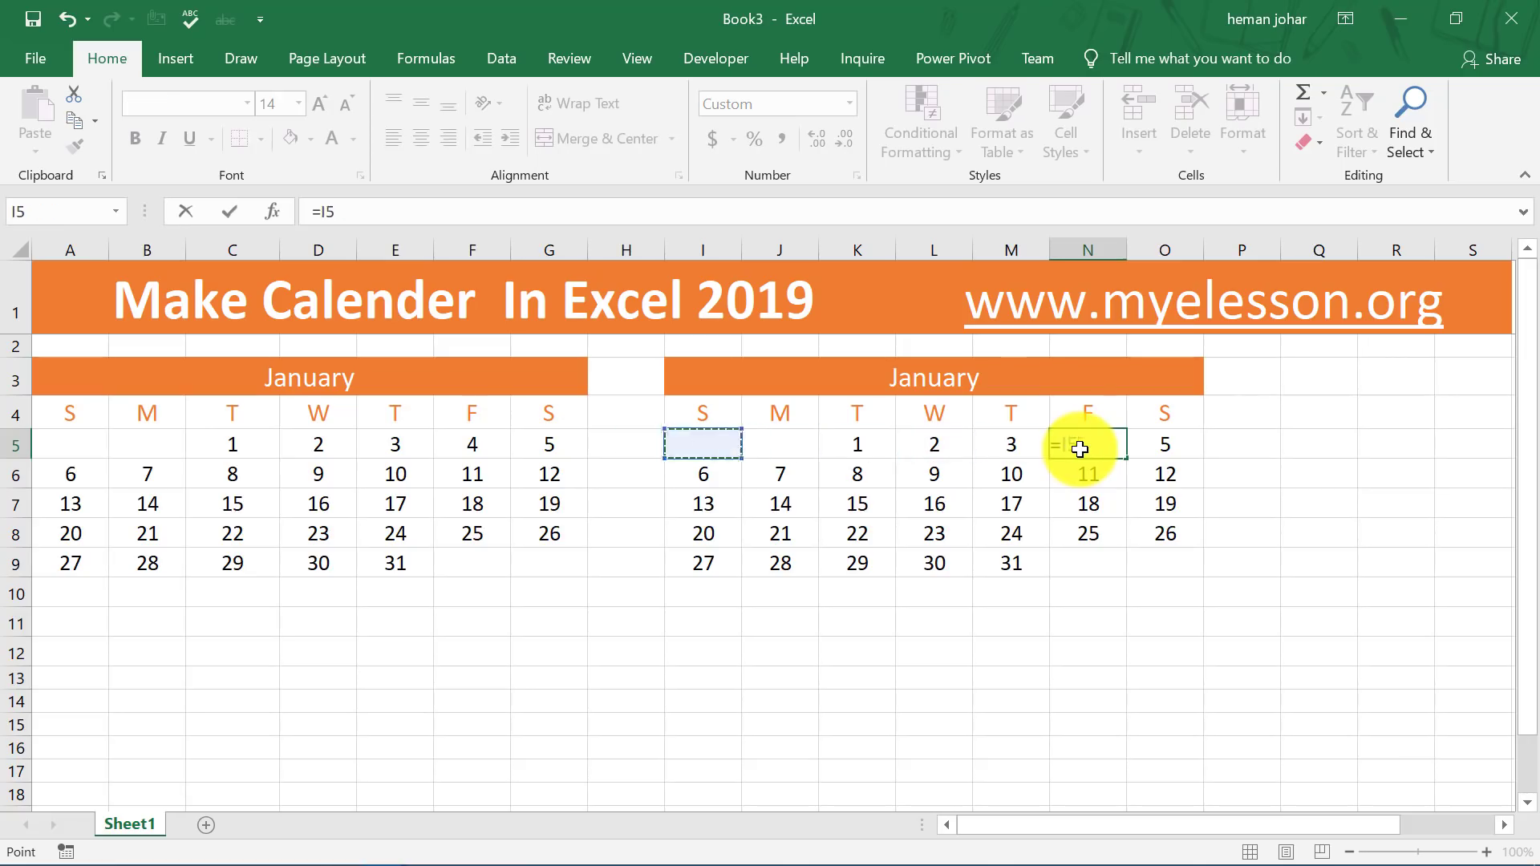
pyautogui.press('Down')
pyautogui.press('Down')
pyautogui.press('Down')
pyautogui.press('Down')
pyautogui.write('+')
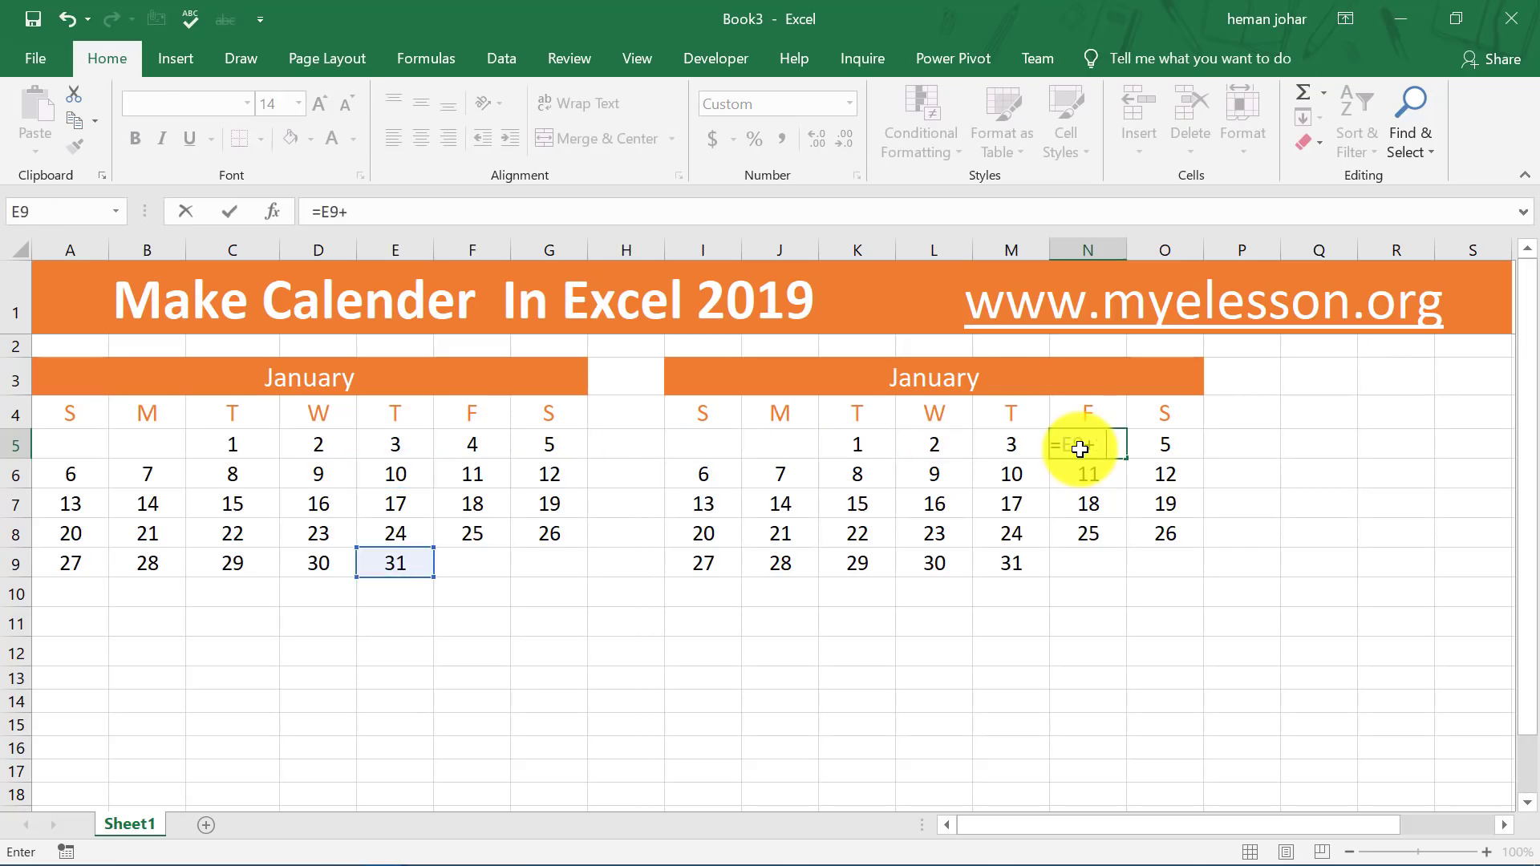
pyautogui.write('1')
pyautogui.hotkey('ctrl', 'Return')
# Clear the leftover days in cells K5:M5 before February 1
pyautogui.press('Left')
pyautogui.hotkey('shift', 'Left')
pyautogui.hotkey('shift', 'Left')
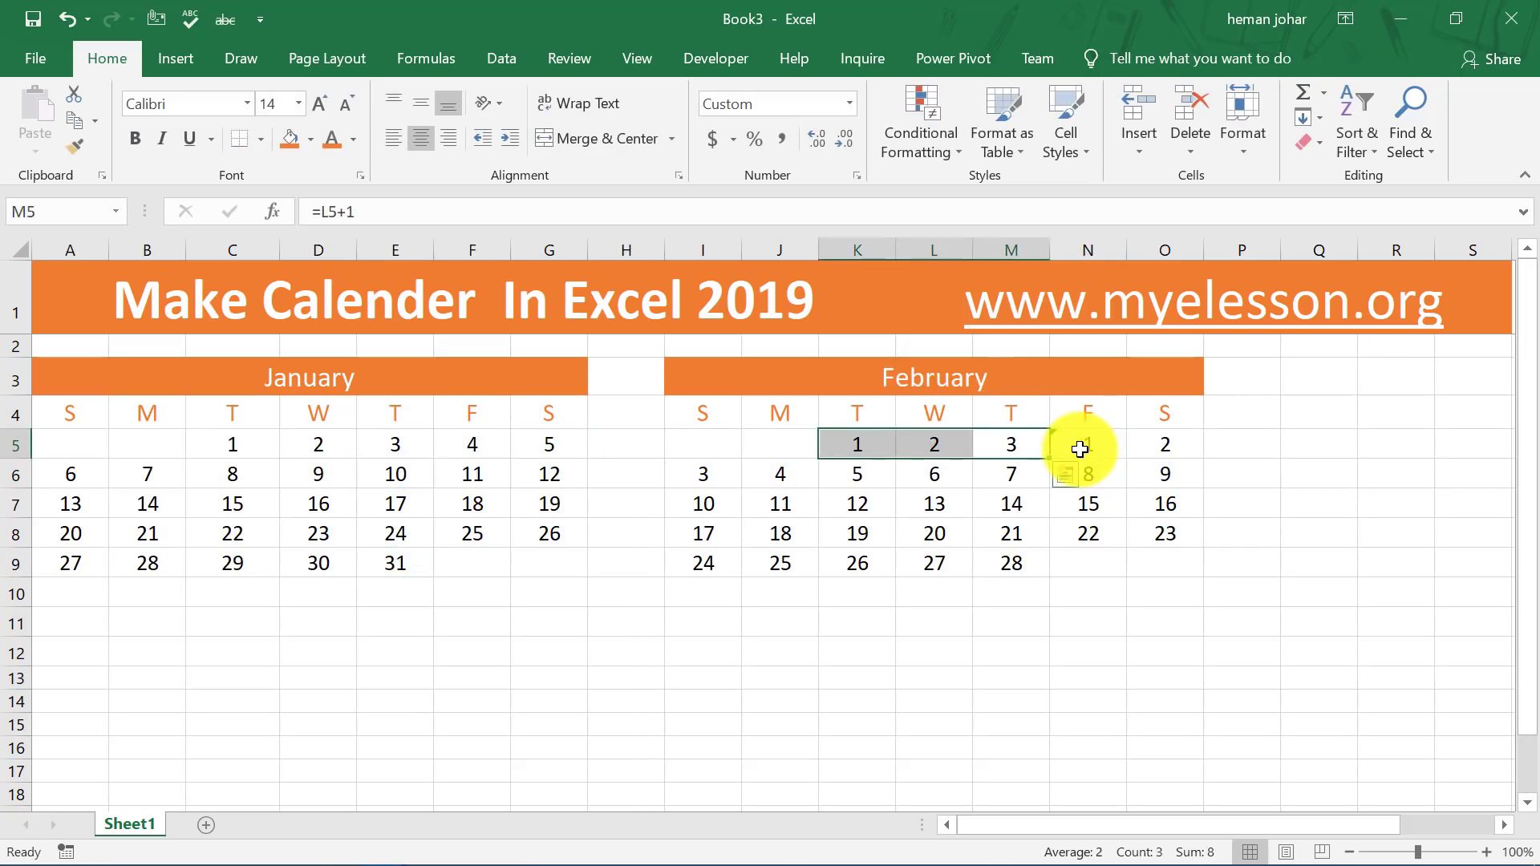
pyautogui.press('Delete')
pyautogui.press('Right')
pyautogui.press('Right')
pyautogui.press('Left')
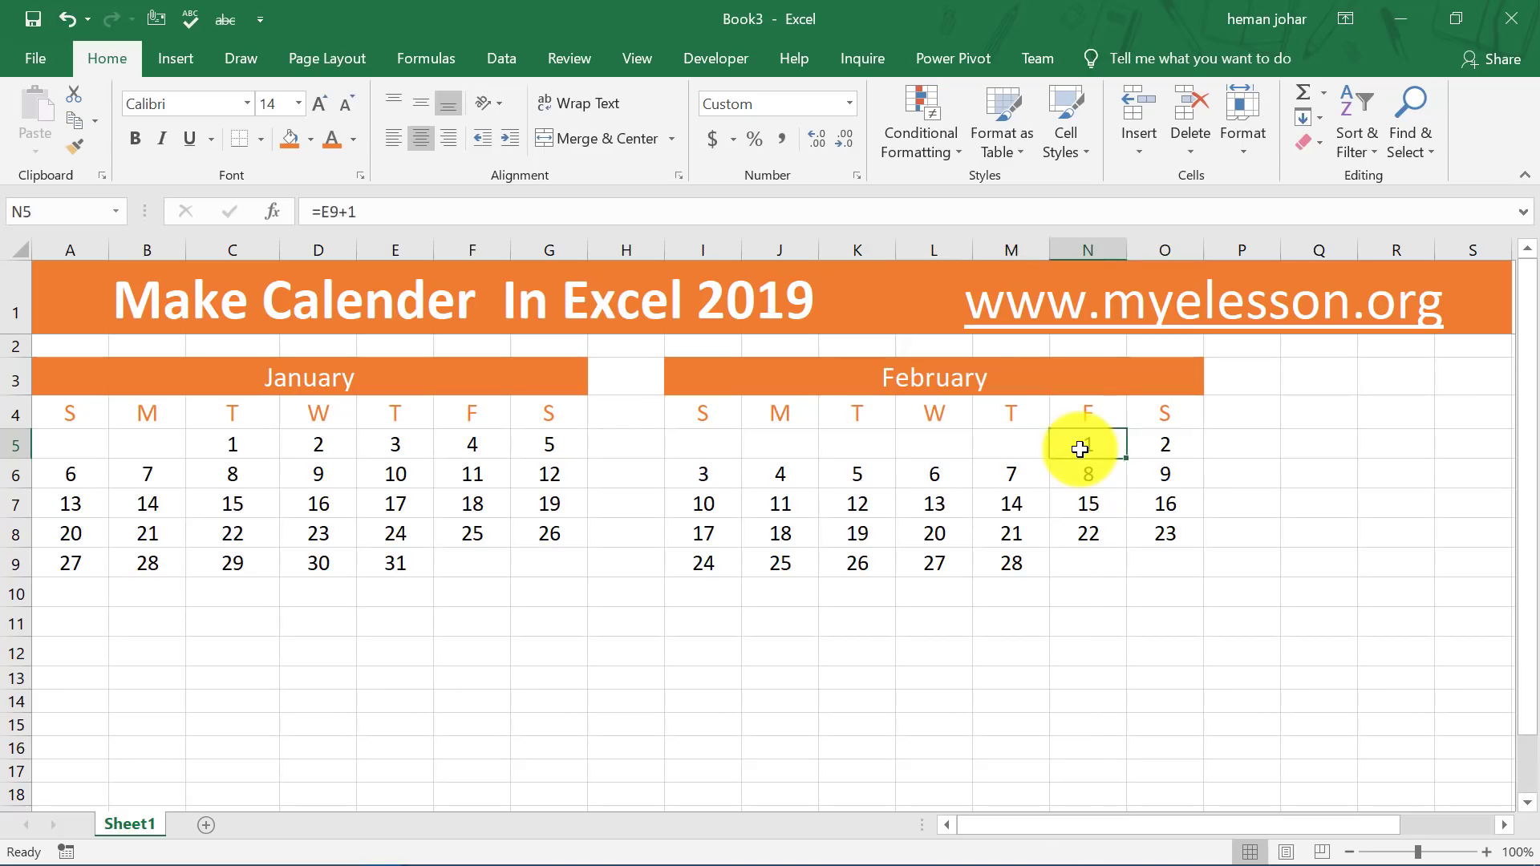
pyautogui.press('Down')
pyautogui.press('Up')
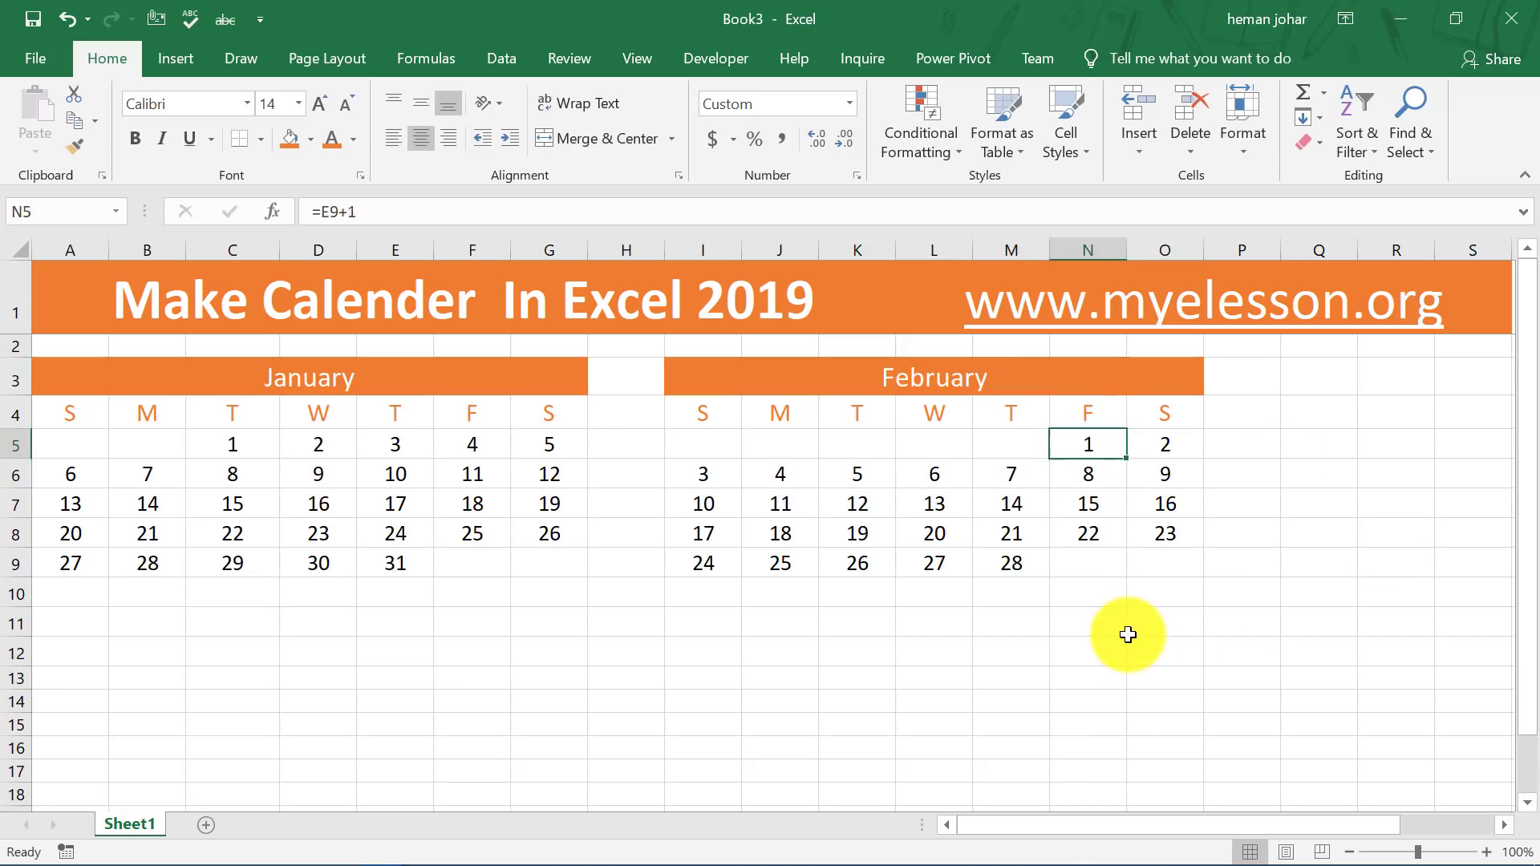
pyautogui.press('Left')
pyautogui.press('Up')
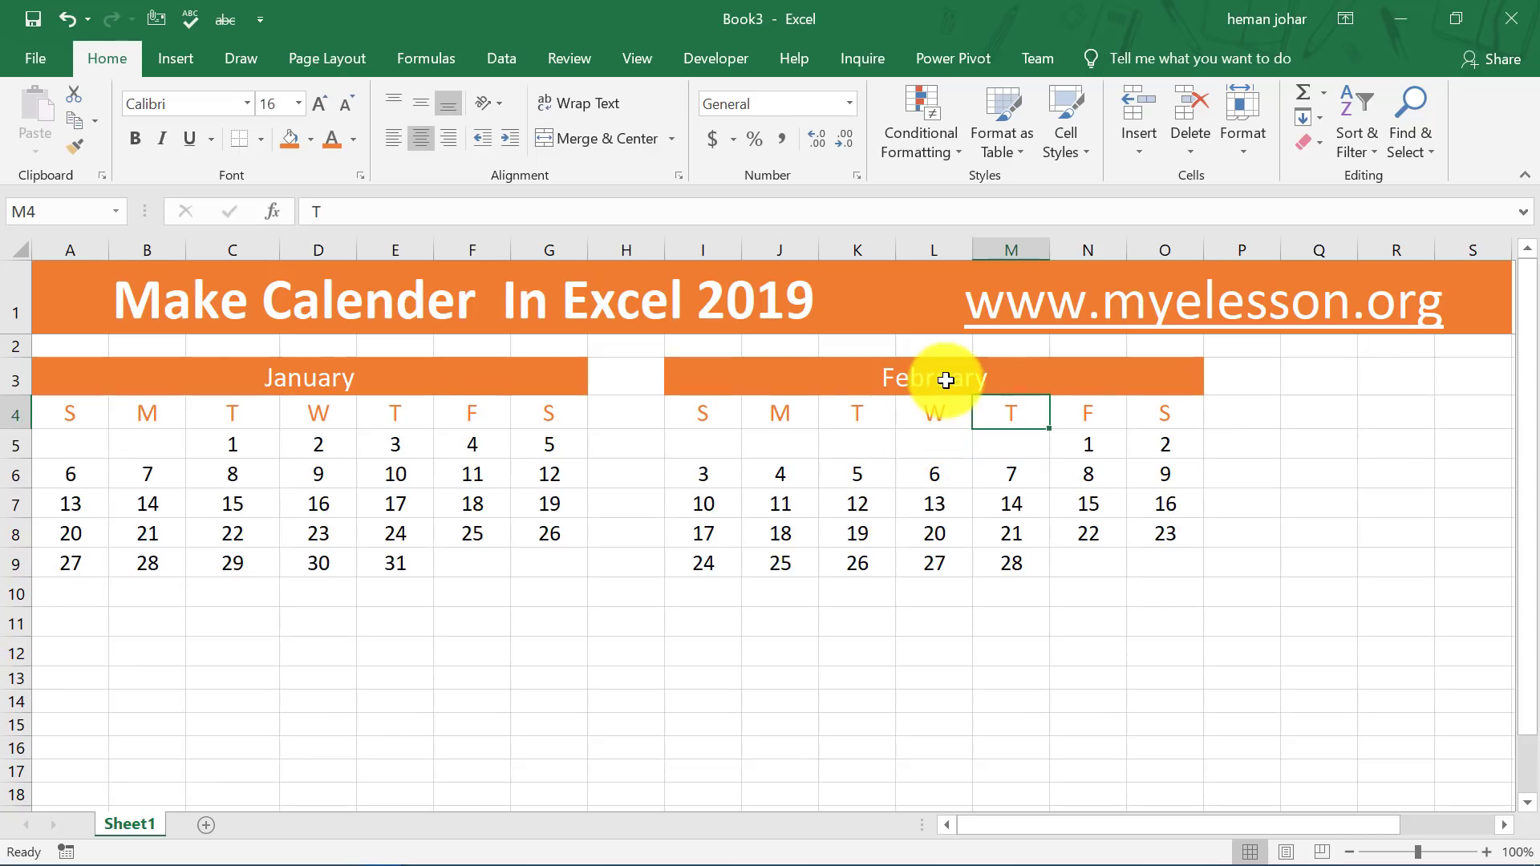
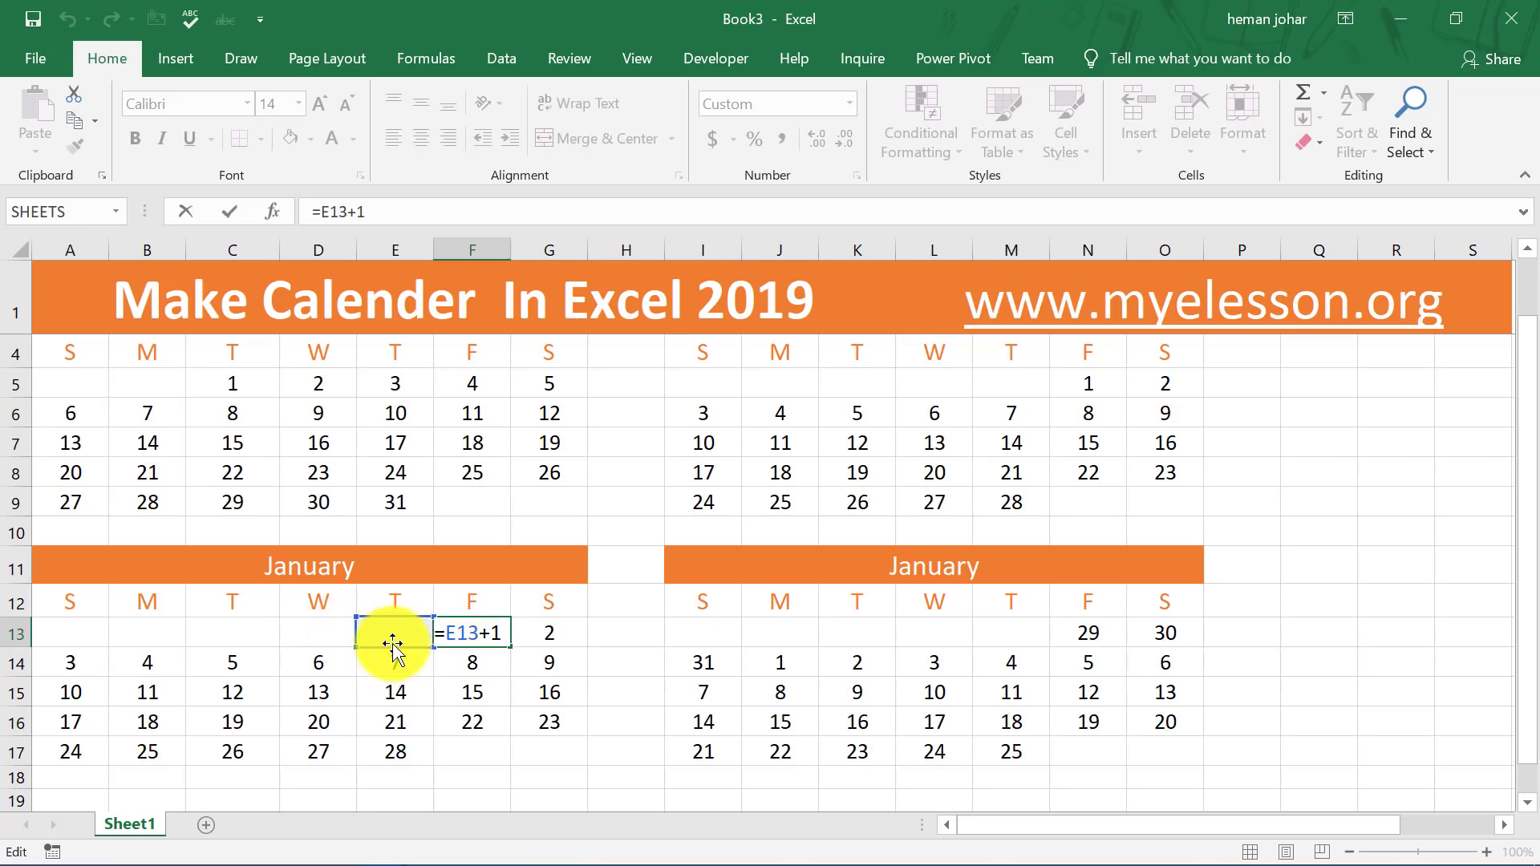
# Enter the formula =M9+1 in cell F13 to start March the day after February's last day
pyautogui.hotkey('ctrl', 'Return')
pyautogui.press('F2')
pyautogui.press('Escape')
pyautogui.write('=')
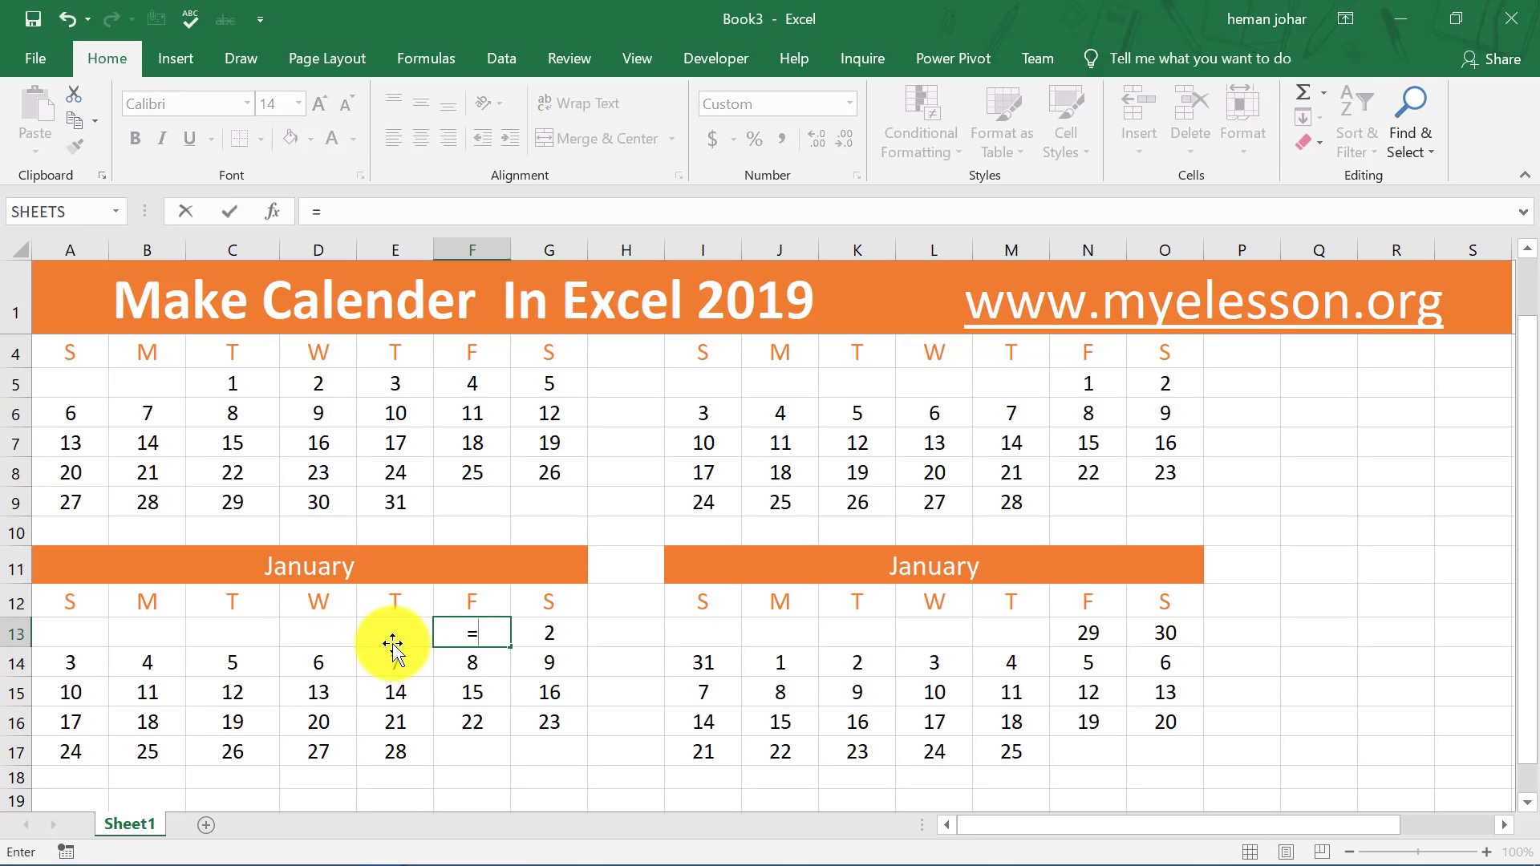
pyautogui.click(1015, 506)
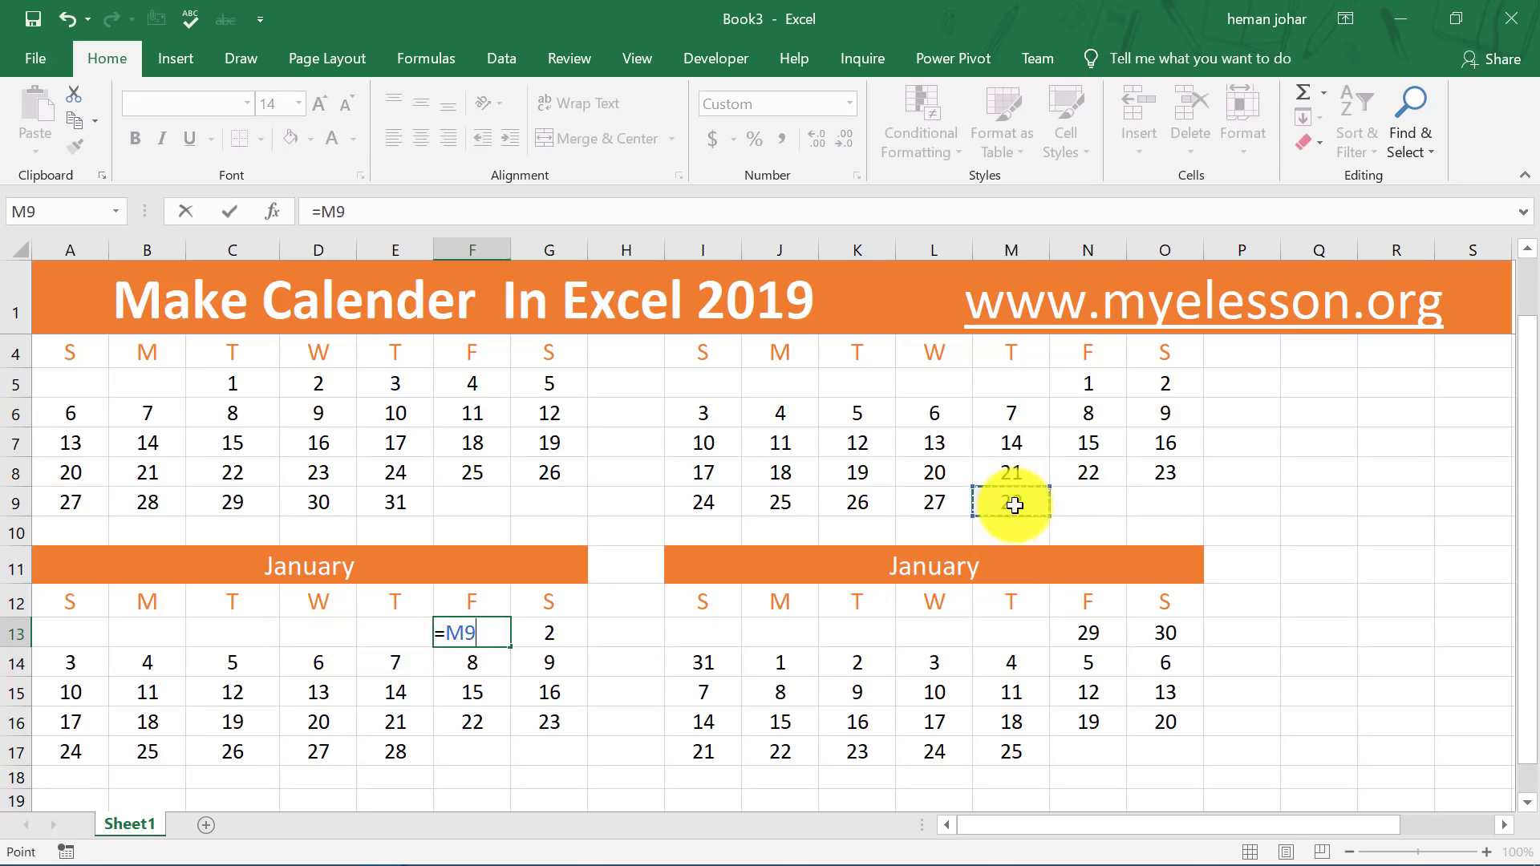
pyautogui.hotkey('ctrl', 'Return')
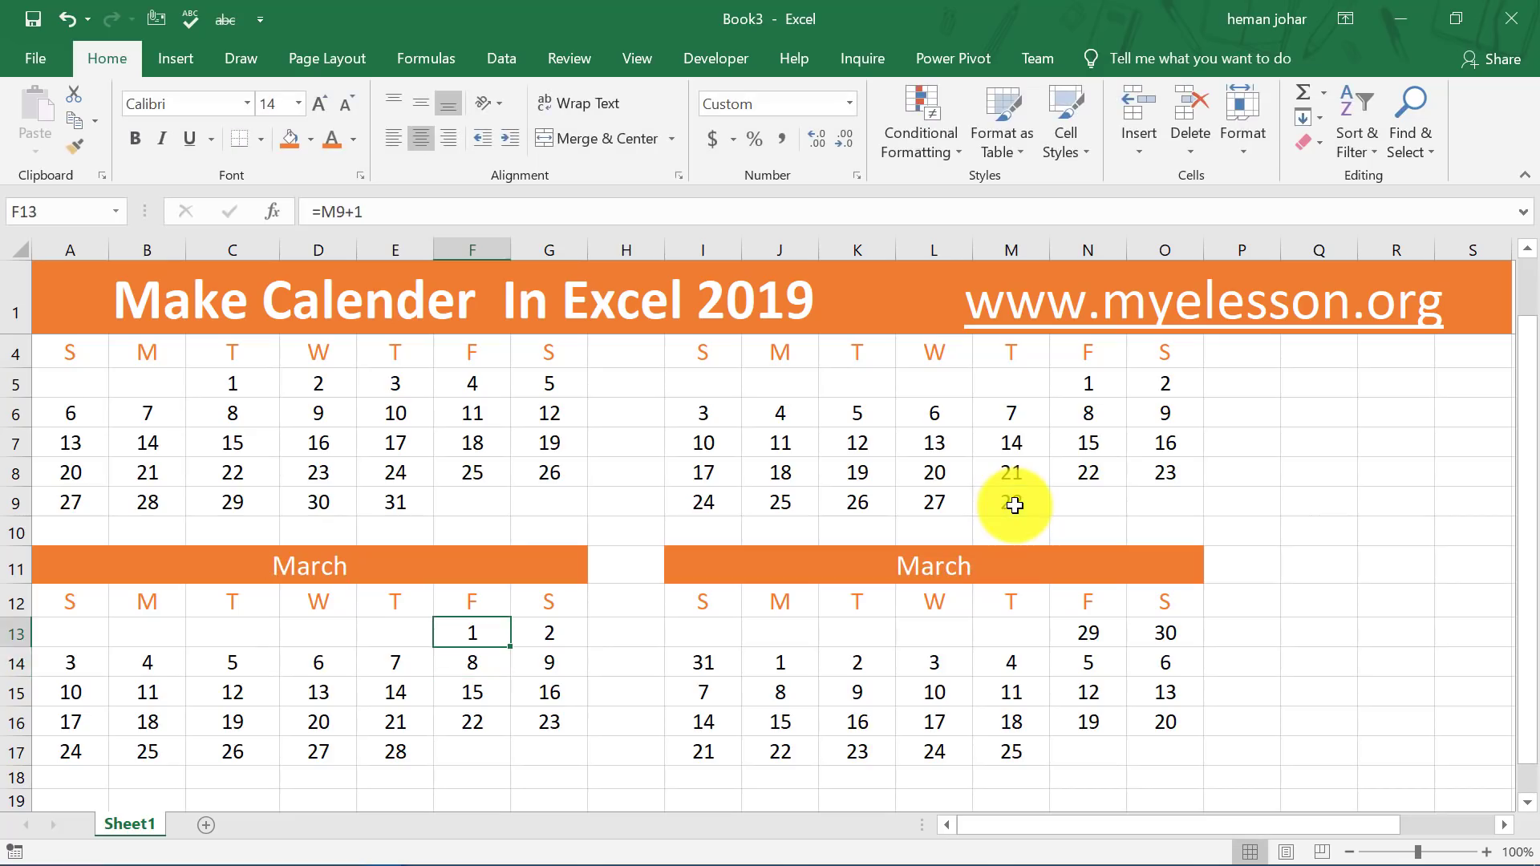
pyautogui.press('Down')
pyautogui.press('Down')
pyautogui.press('Down')
pyautogui.press('Down')
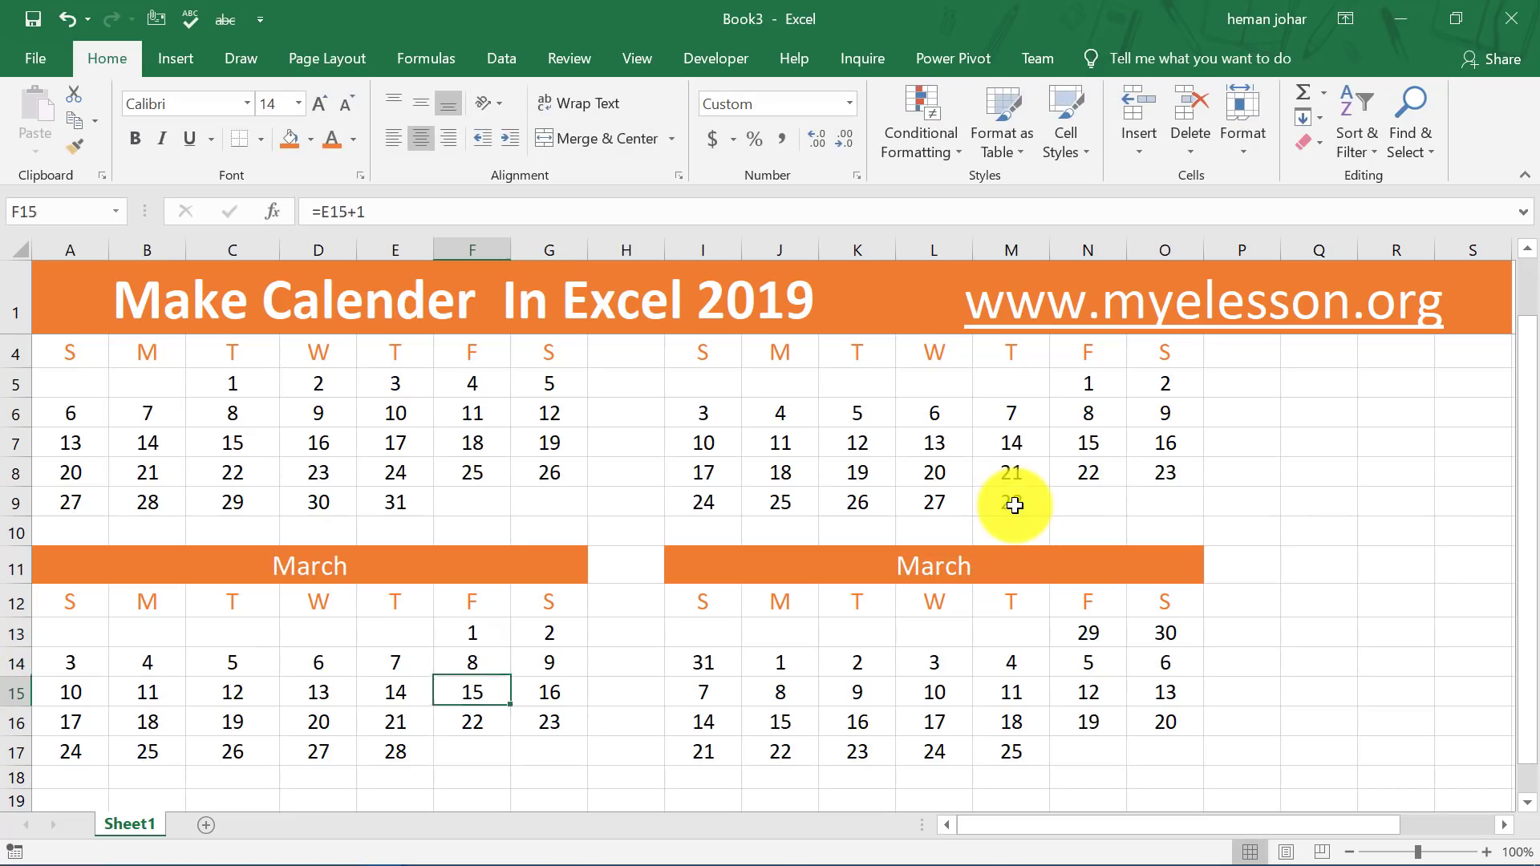
pyautogui.press('Left')
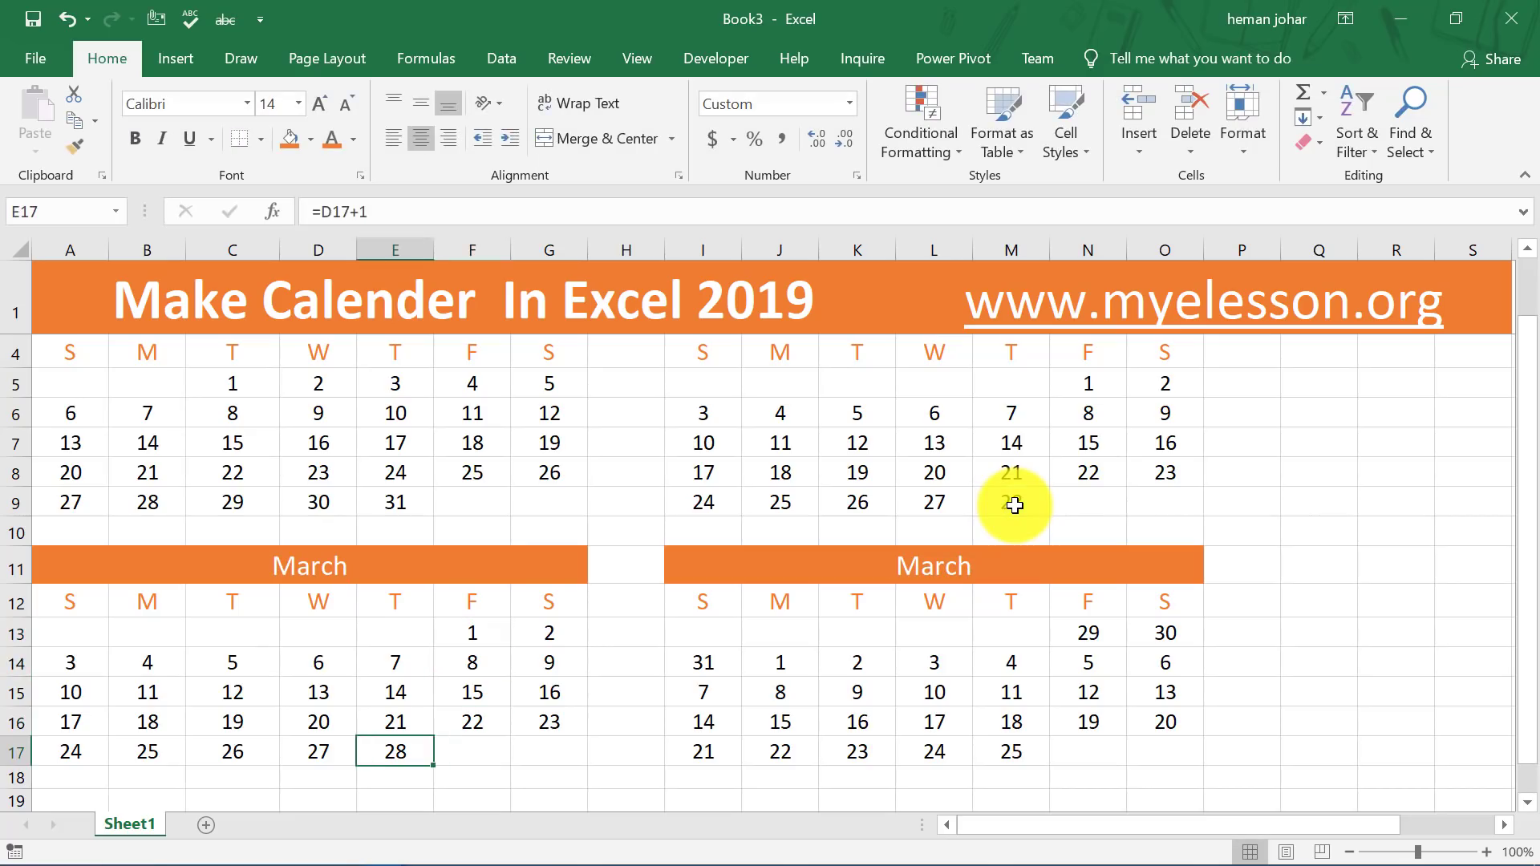
pyautogui.press('Left')
pyautogui.press('Left')
pyautogui.press('Left')
pyautogui.press('Left')
pyautogui.hotkey('shift', 'Right')
pyautogui.hotkey('shift', 'Right')
pyautogui.hotkey('shift', 'Right')
pyautogui.hotkey('shift', 'Right')
pyautogui.hotkey('shift', 'Right')
pyautogui.hotkey('shift', 'Right')
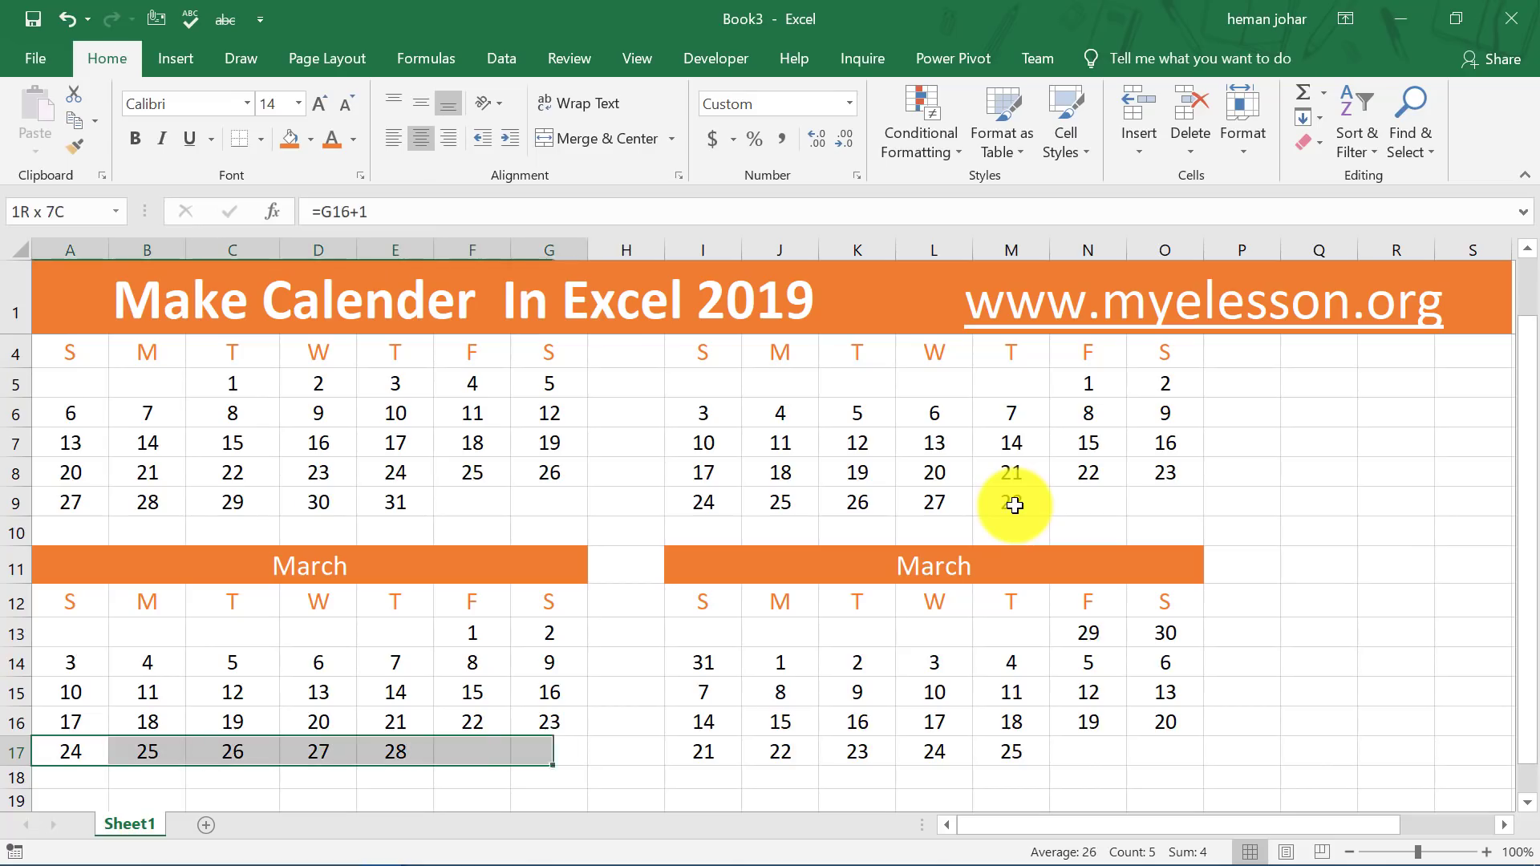
pyautogui.hotkey('shift', 'Left')
pyautogui.hotkey('ctrl', 'c')
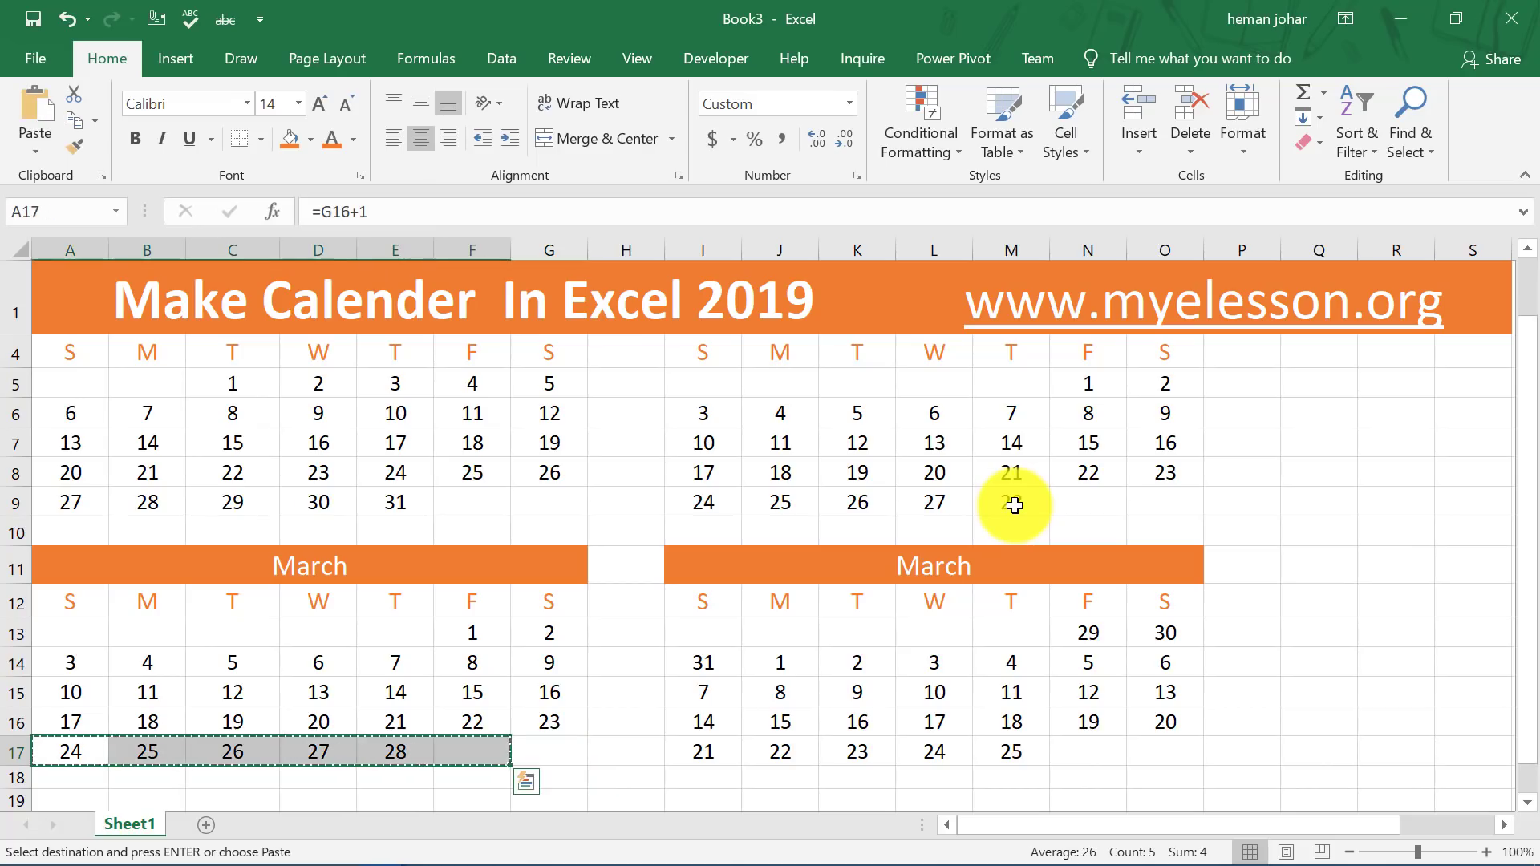
pyautogui.hotkey('ctrl', 'v')
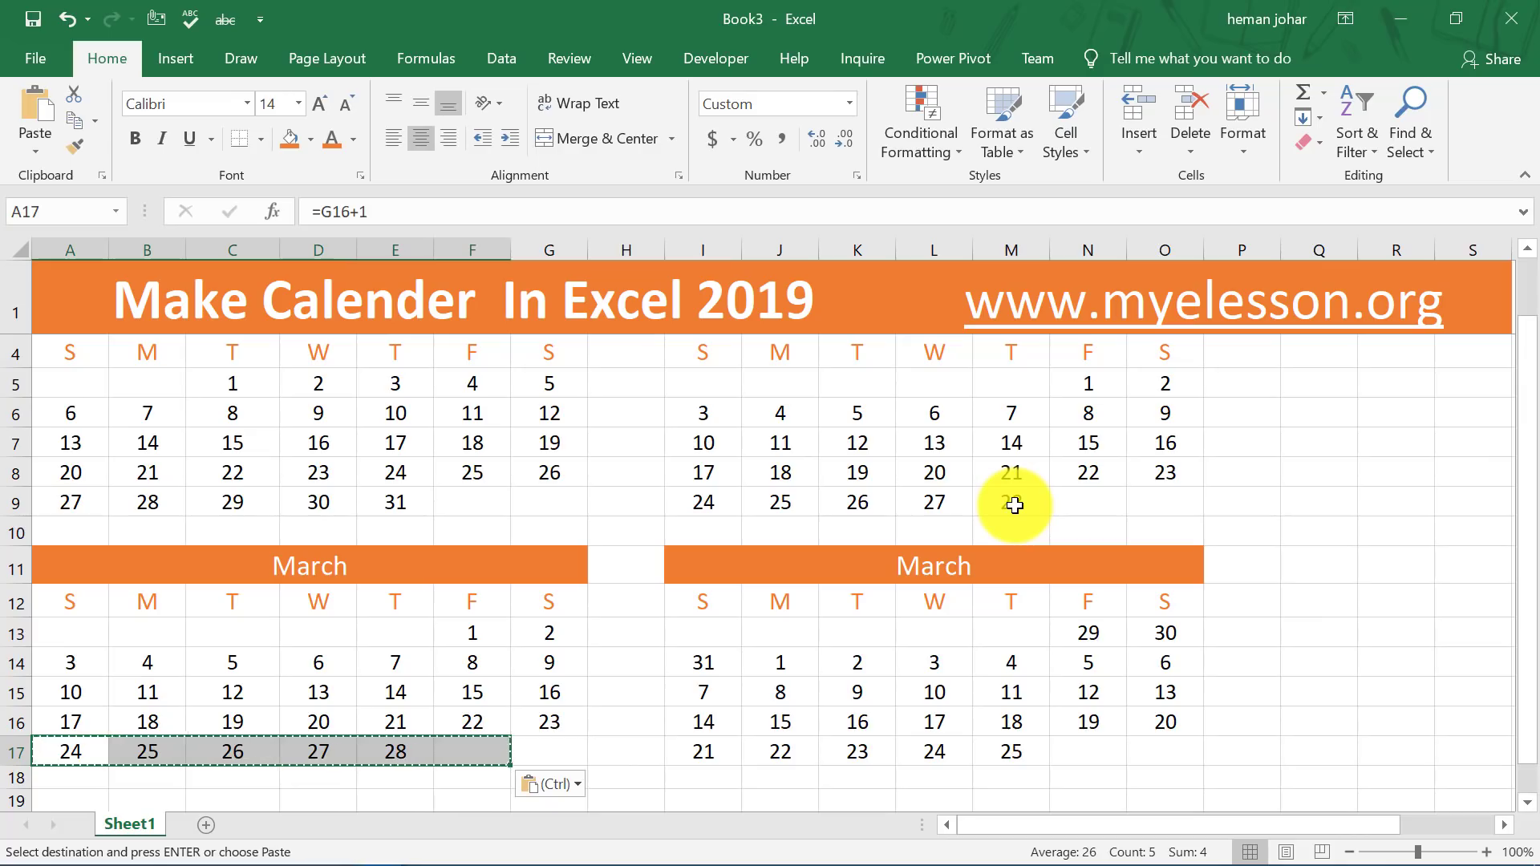
pyautogui.press('Escape')
# Copy the March week in A16:G16 down through row 18 to extend the month's remaining weeks
pyautogui.press('Up')
pyautogui.hotkey('shift', 'Right')
pyautogui.hotkey('shift', 'Left')
pyautogui.press('Down')
pyautogui.press('Up')
pyautogui.hotkey('shift', 'Right')
pyautogui.hotkey('shift', 'Right')
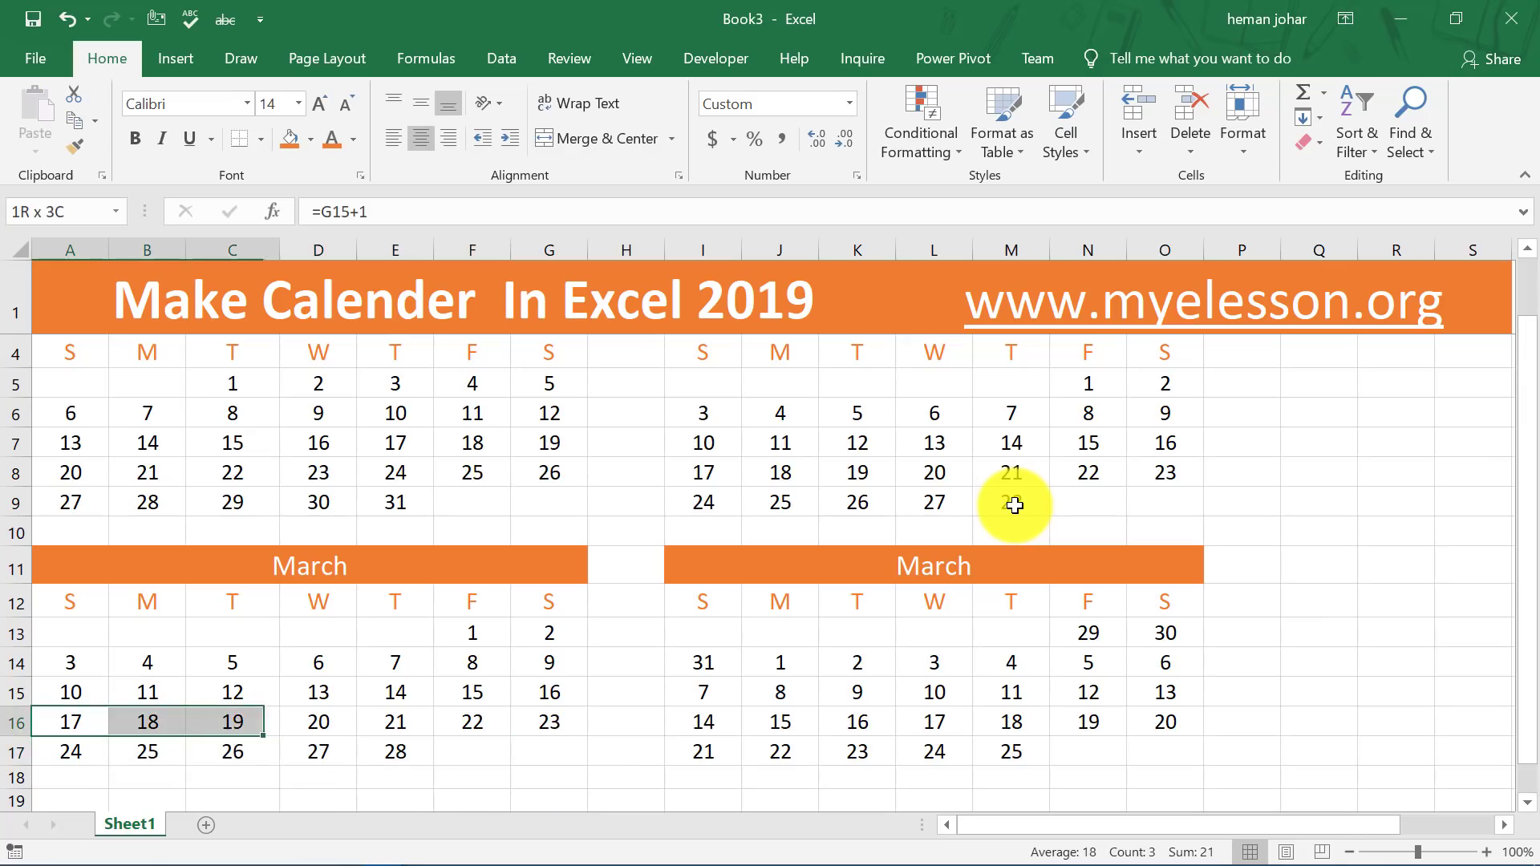
pyautogui.hotkey('shift', 'Right')
pyautogui.hotkey('shift', 'Right')
pyautogui.hotkey('shift', 'Right')
pyautogui.hotkey('shift', 'Right')
pyautogui.hotkey('ctrl', 'c')
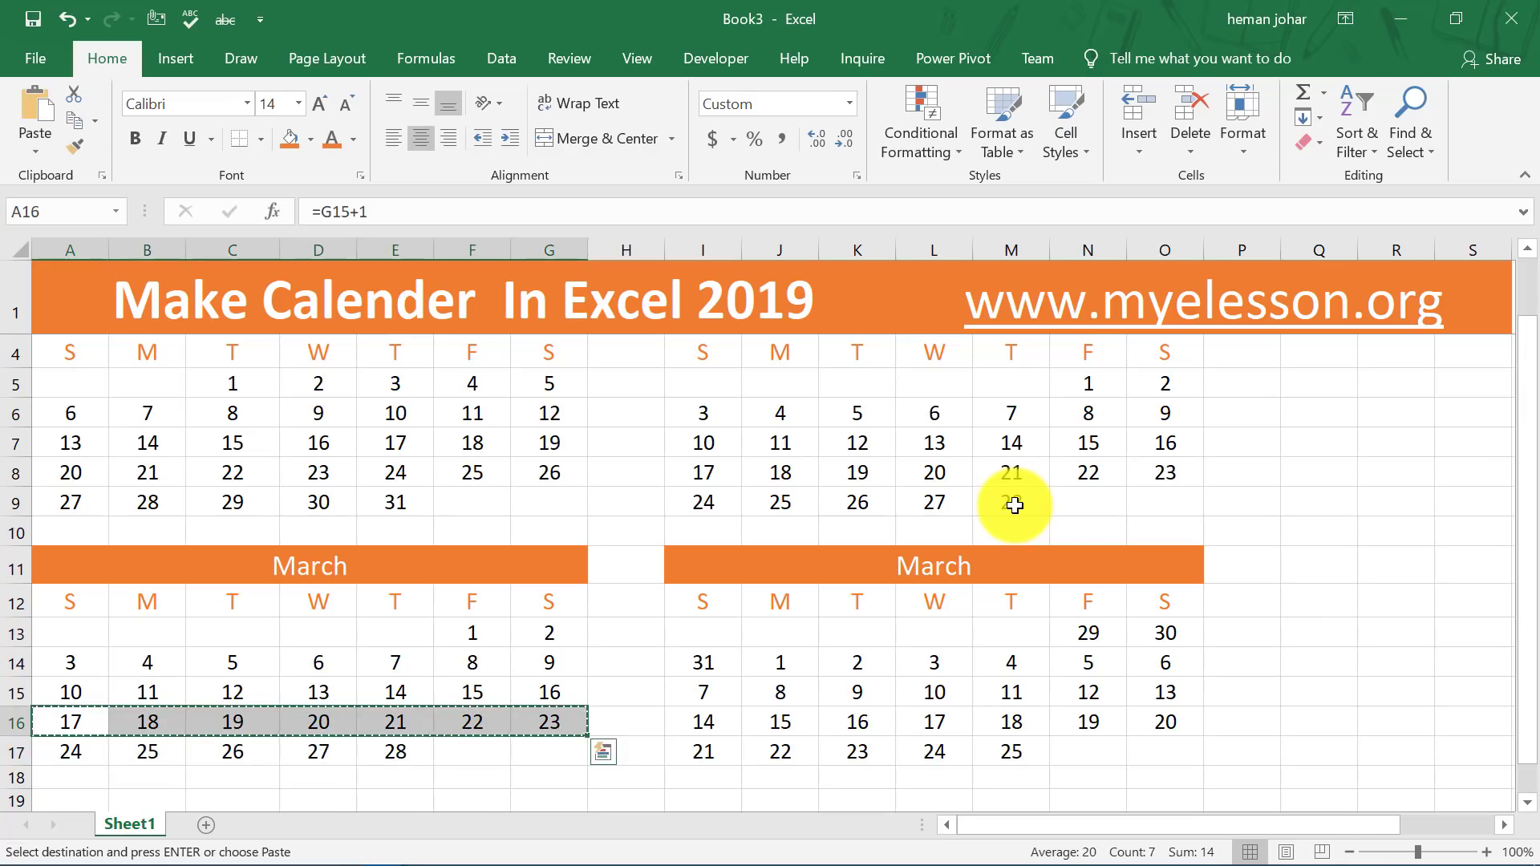
pyautogui.hotkey('shift', 'Down')
pyautogui.hotkey('shift', 'Down')
pyautogui.hotkey('ctrl', 'v')
pyautogui.press('Down')
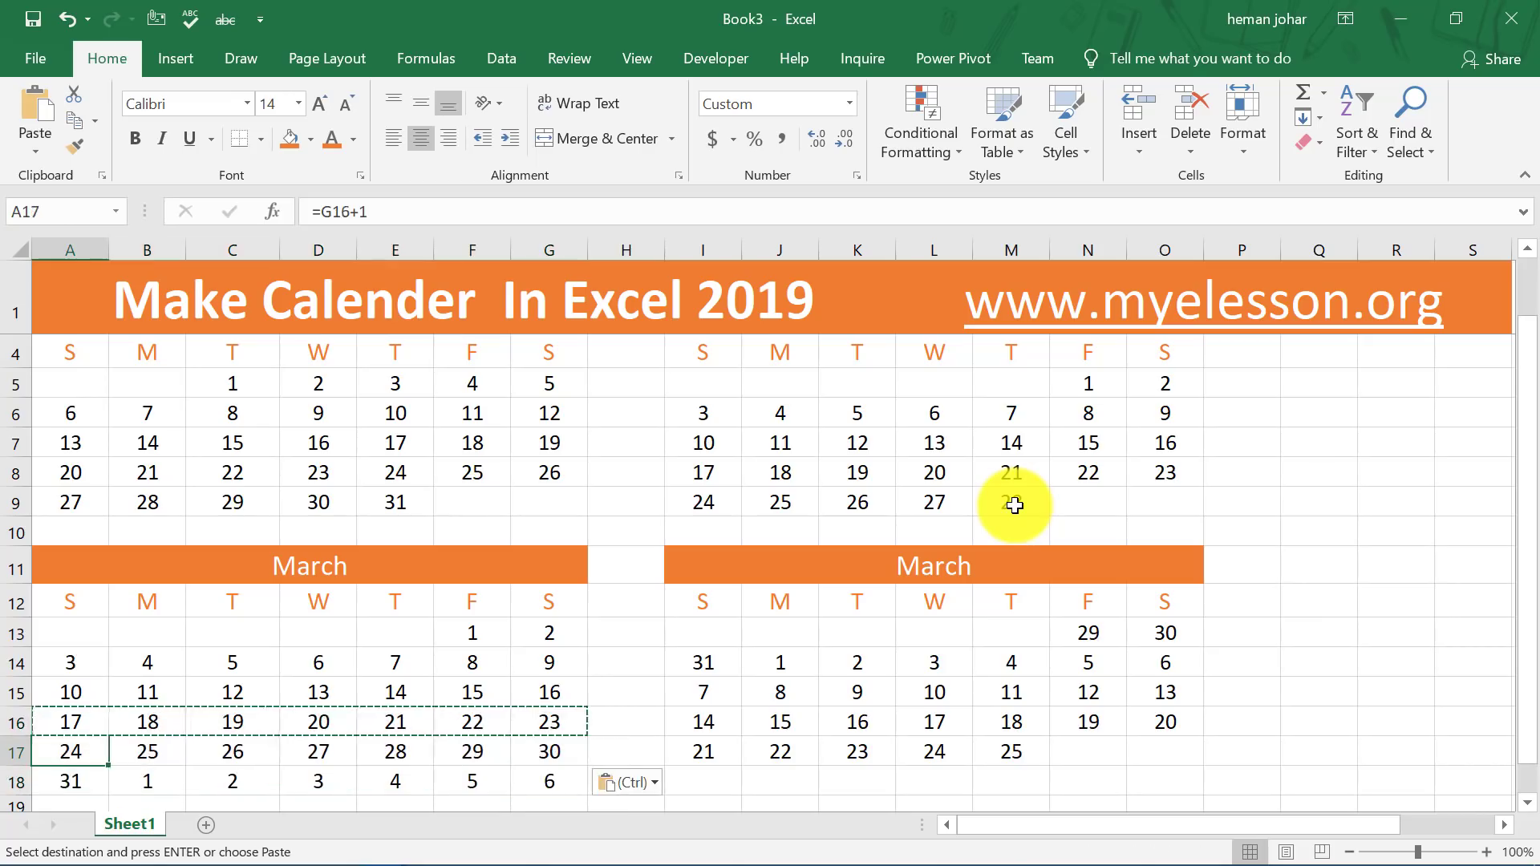
pyautogui.press('Escape')
# Clear the surplus days after March 31 in cells B18:G18
pyautogui.press('Down')
pyautogui.press('Right')
pyautogui.hotkey('shift', 'Right')
pyautogui.hotkey('shift', 'Right')
pyautogui.hotkey('shift', 'Right')
pyautogui.hotkey('shift', 'Right')
pyautogui.hotkey('shift', 'Right')
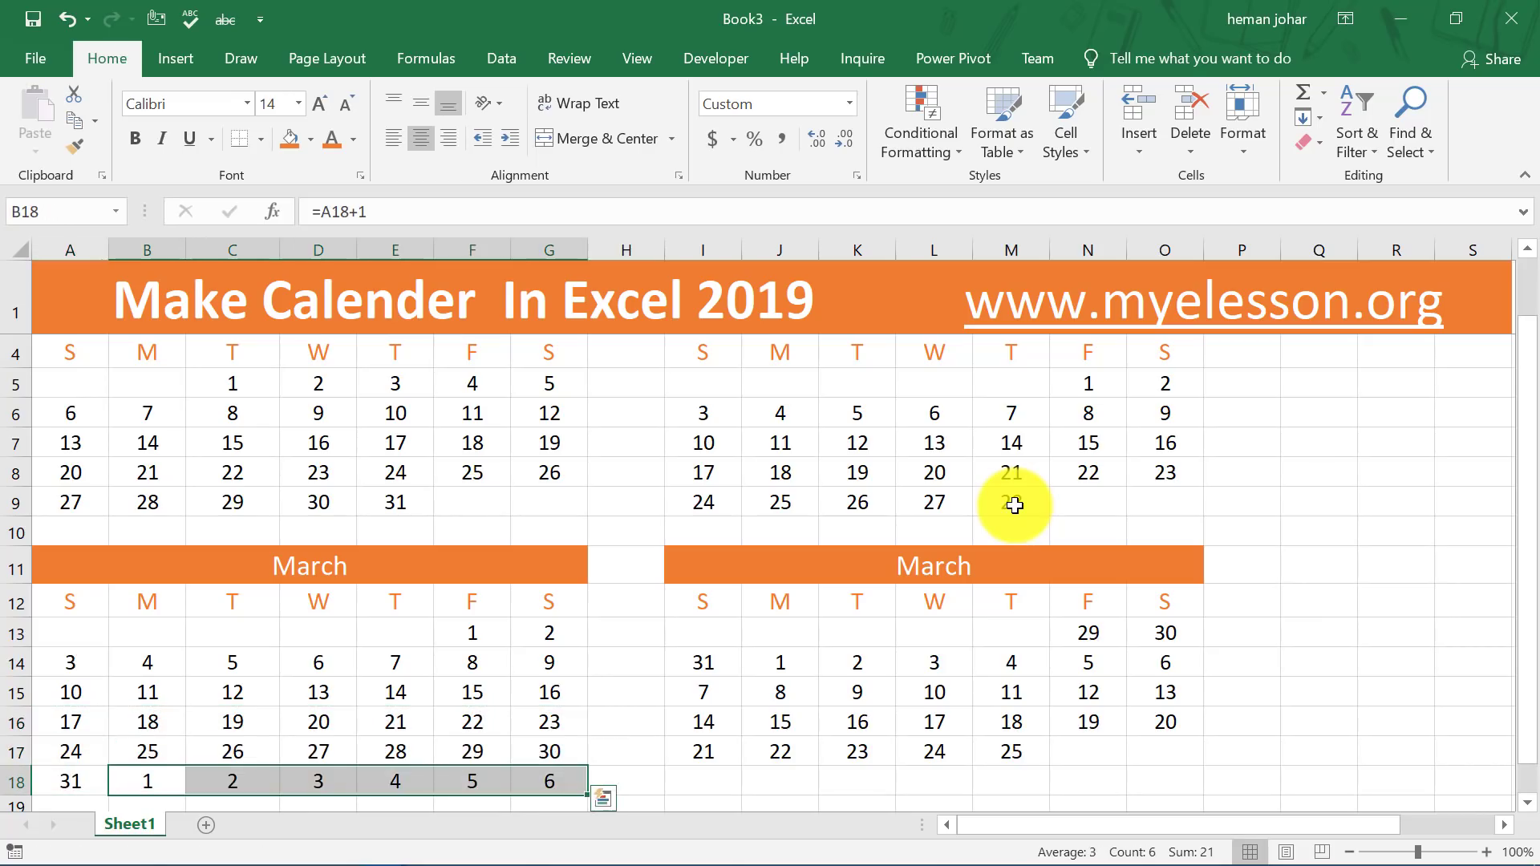
pyautogui.press('Delete')
pyautogui.press('Right')
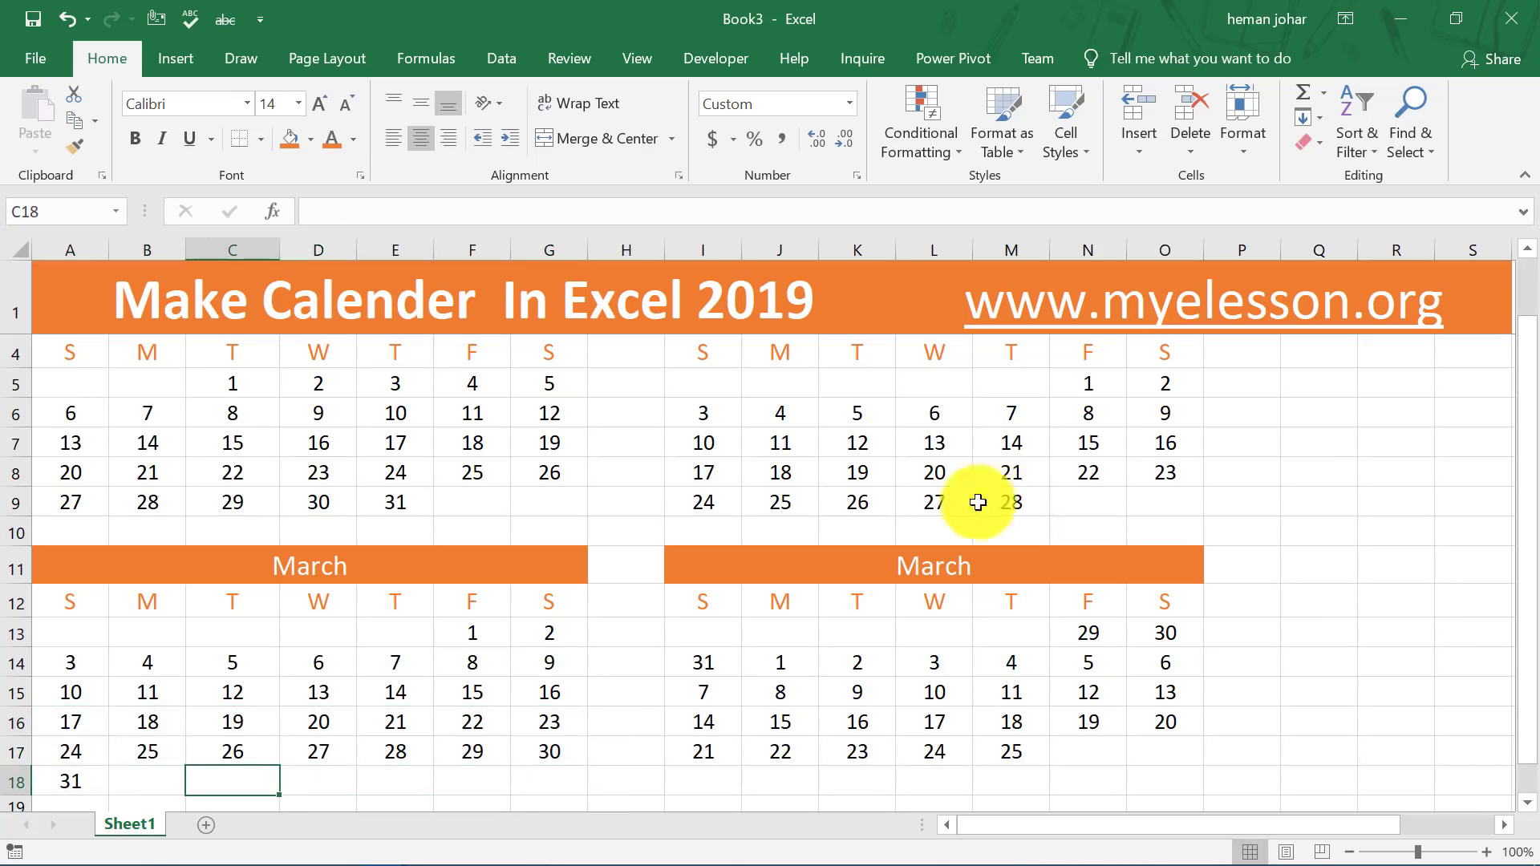
pyautogui.click(423, 566)
pyautogui.press('Down')
pyautogui.press('Down')
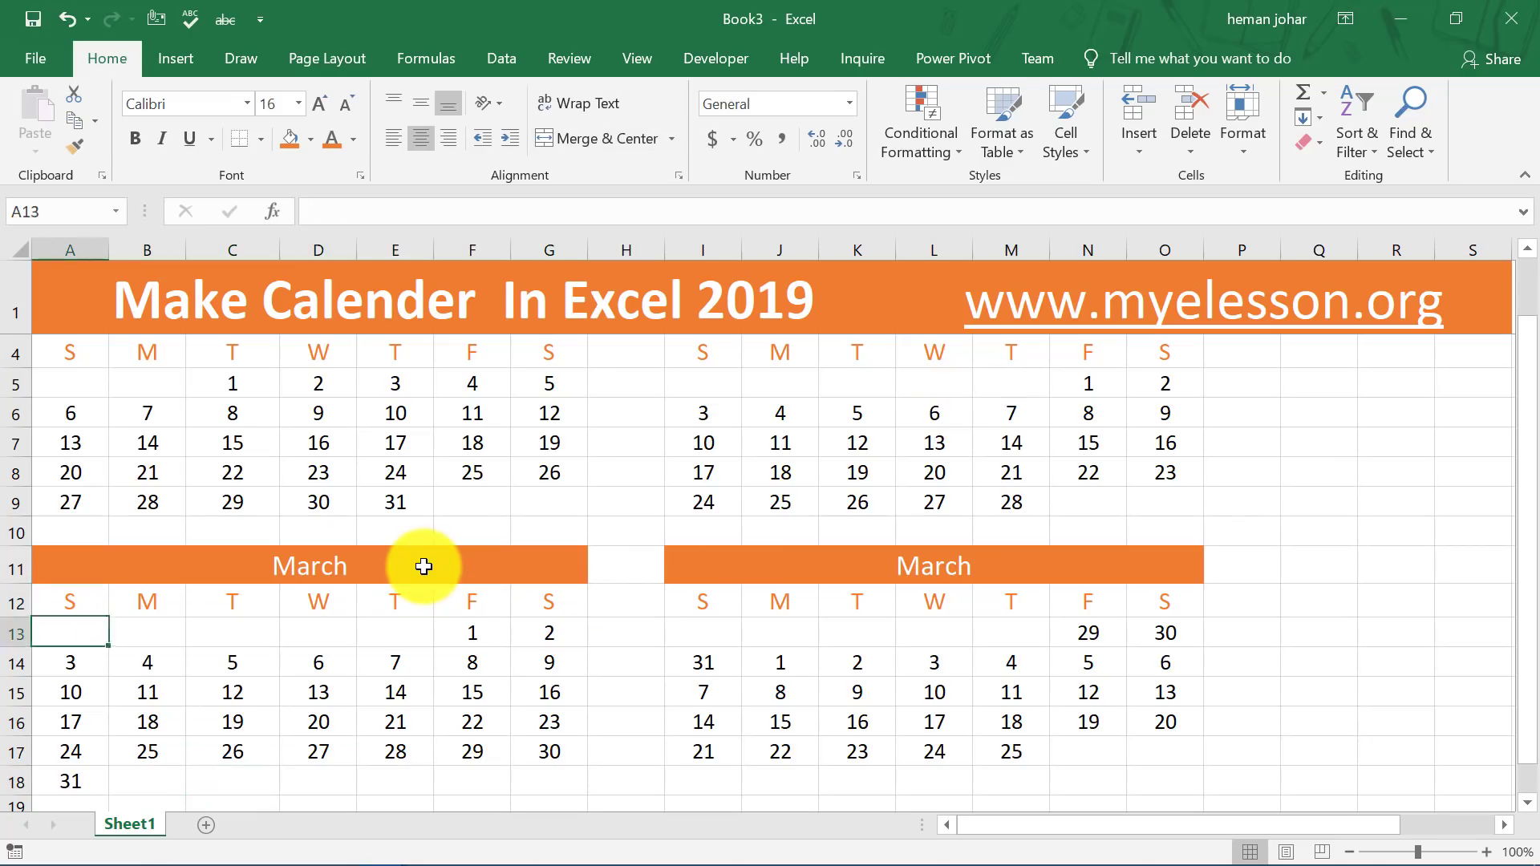
pyautogui.press('Down')
pyautogui.press('Down')
pyautogui.press('Right')
pyautogui.press('Right')
pyautogui.press('Right')
pyautogui.press('Right')
pyautogui.press('Right')
pyautogui.press('Right')
pyautogui.press('Right')
pyautogui.press('Up')
pyautogui.press('Up')
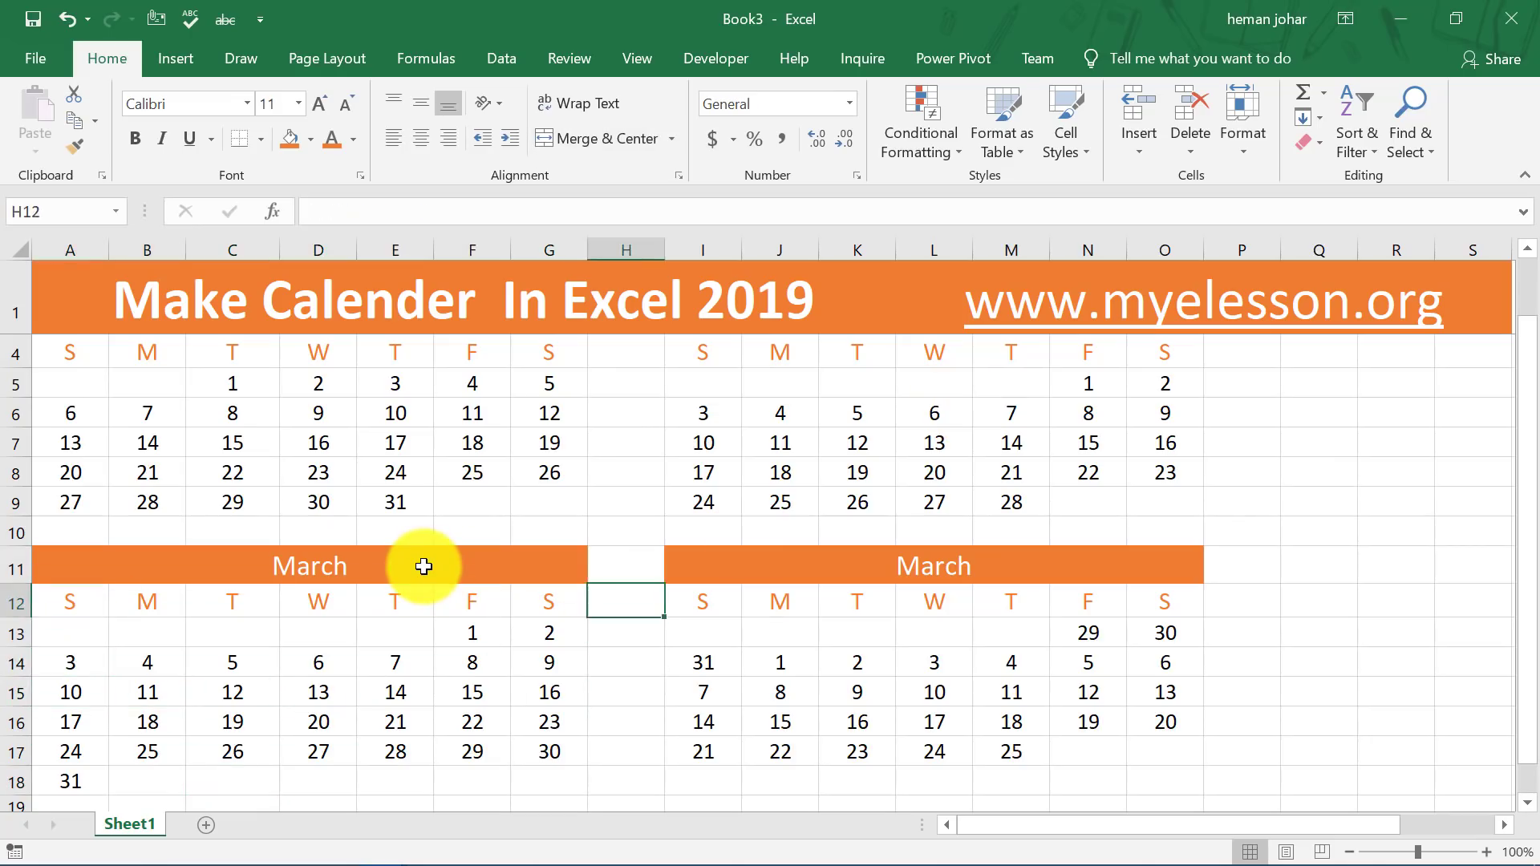
pyautogui.press('Up')
pyautogui.press('Up')
pyautogui.press('Right')
pyautogui.press('Down')
pyautogui.press('Down')
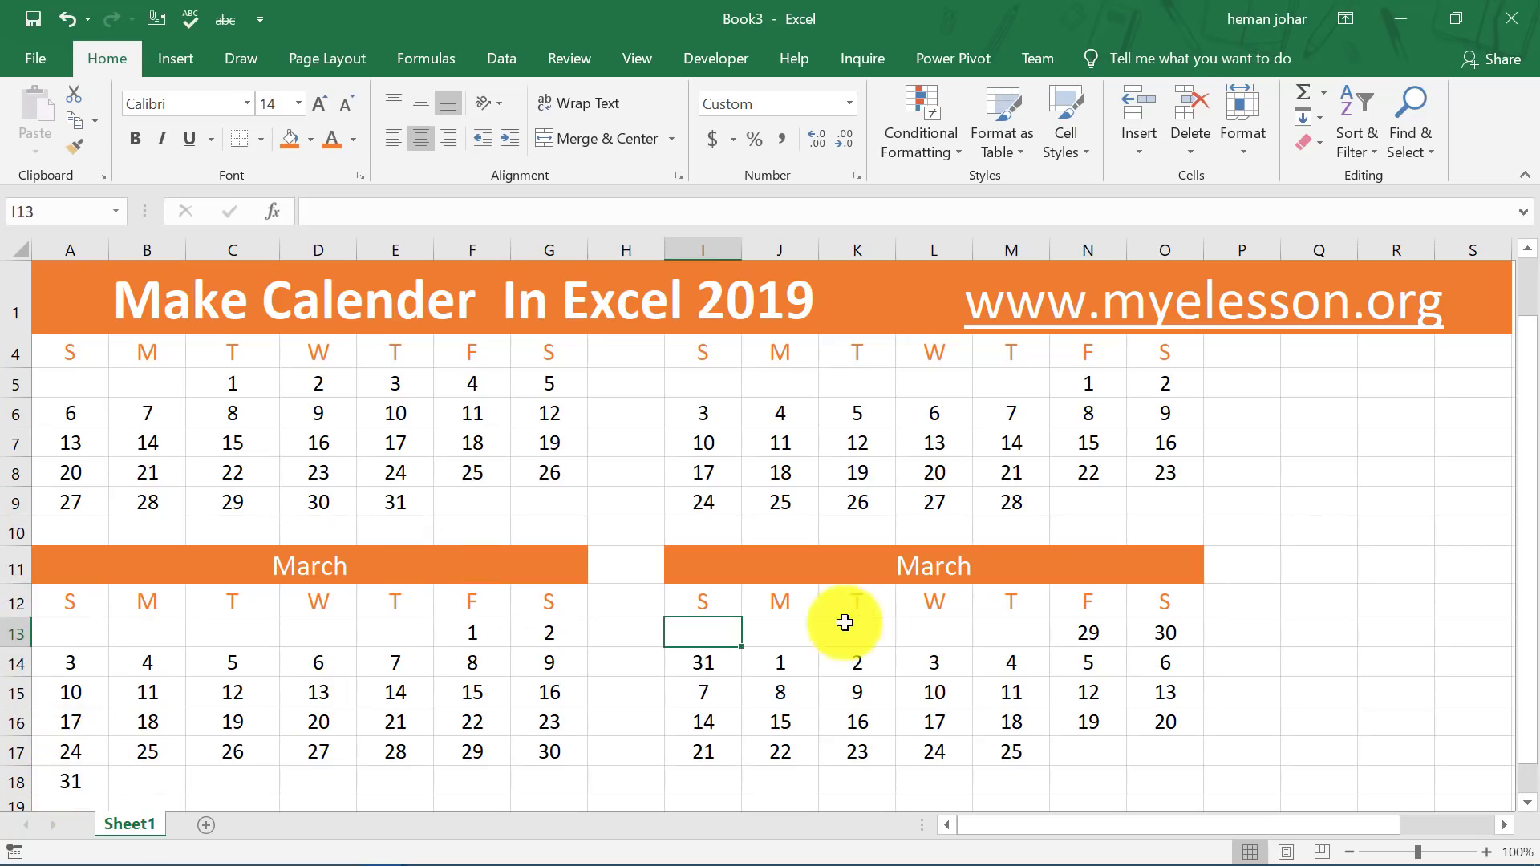
# Enter the formula =A18+1 in cell J13 to start April the day after March's last day
pyautogui.click(789, 633)
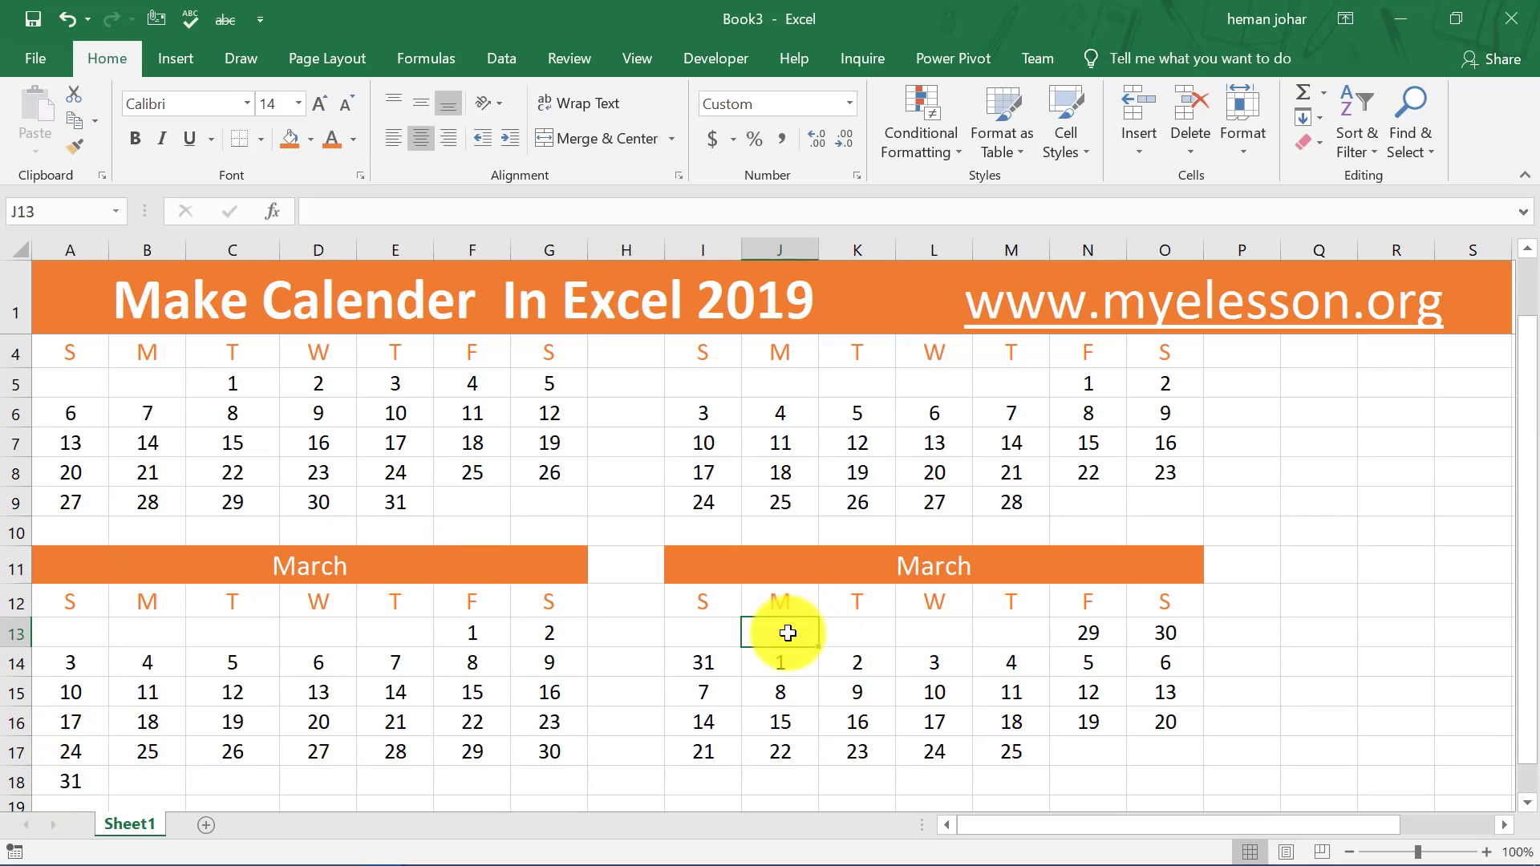
pyautogui.write('=')
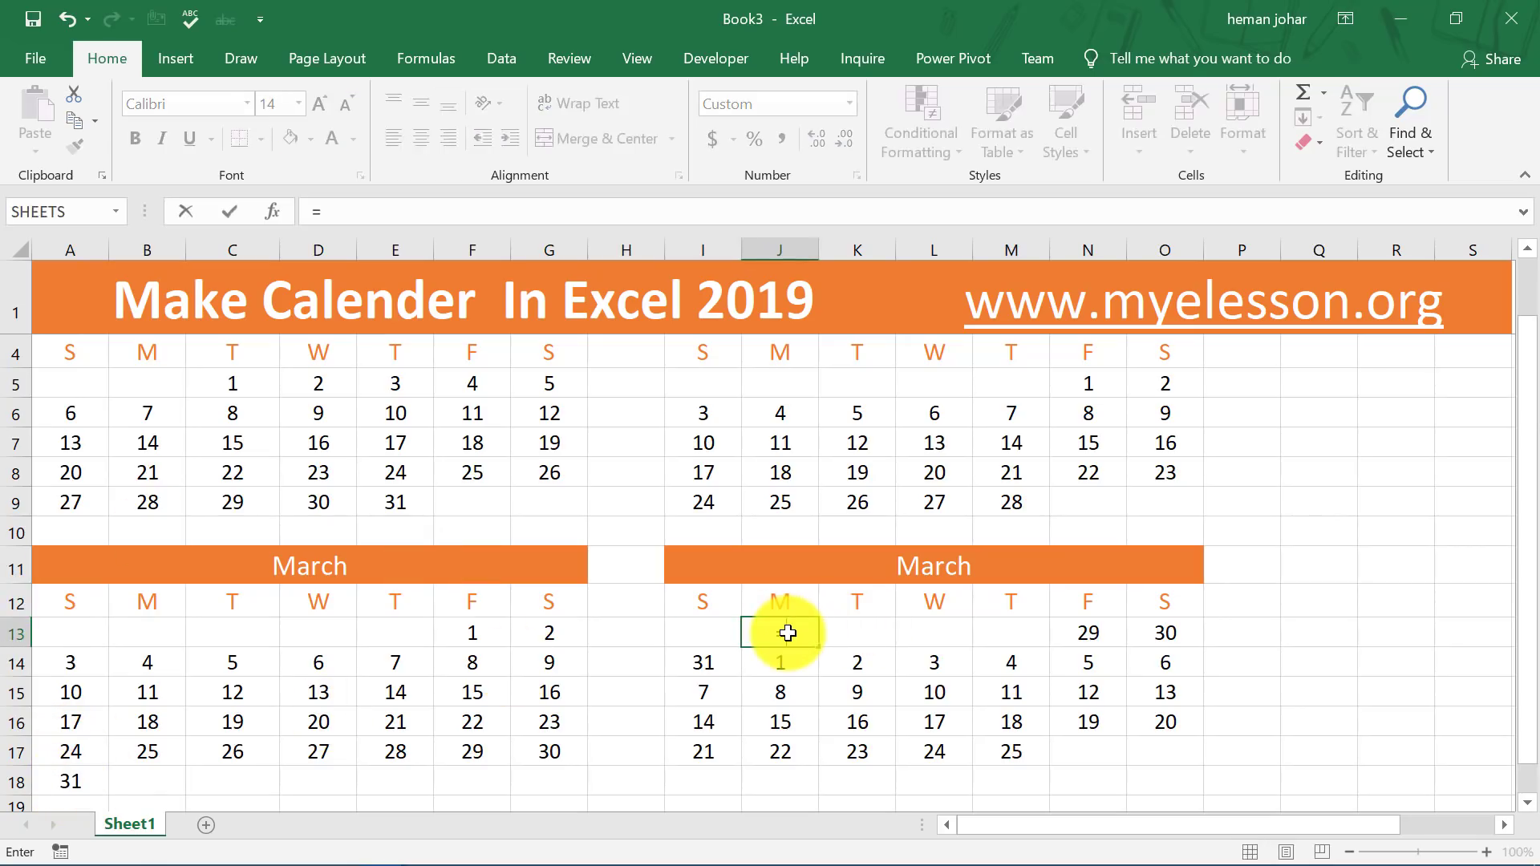
pyautogui.click(87, 776)
pyautogui.write('+1')
pyautogui.press('Return')
pyautogui.press('Up')
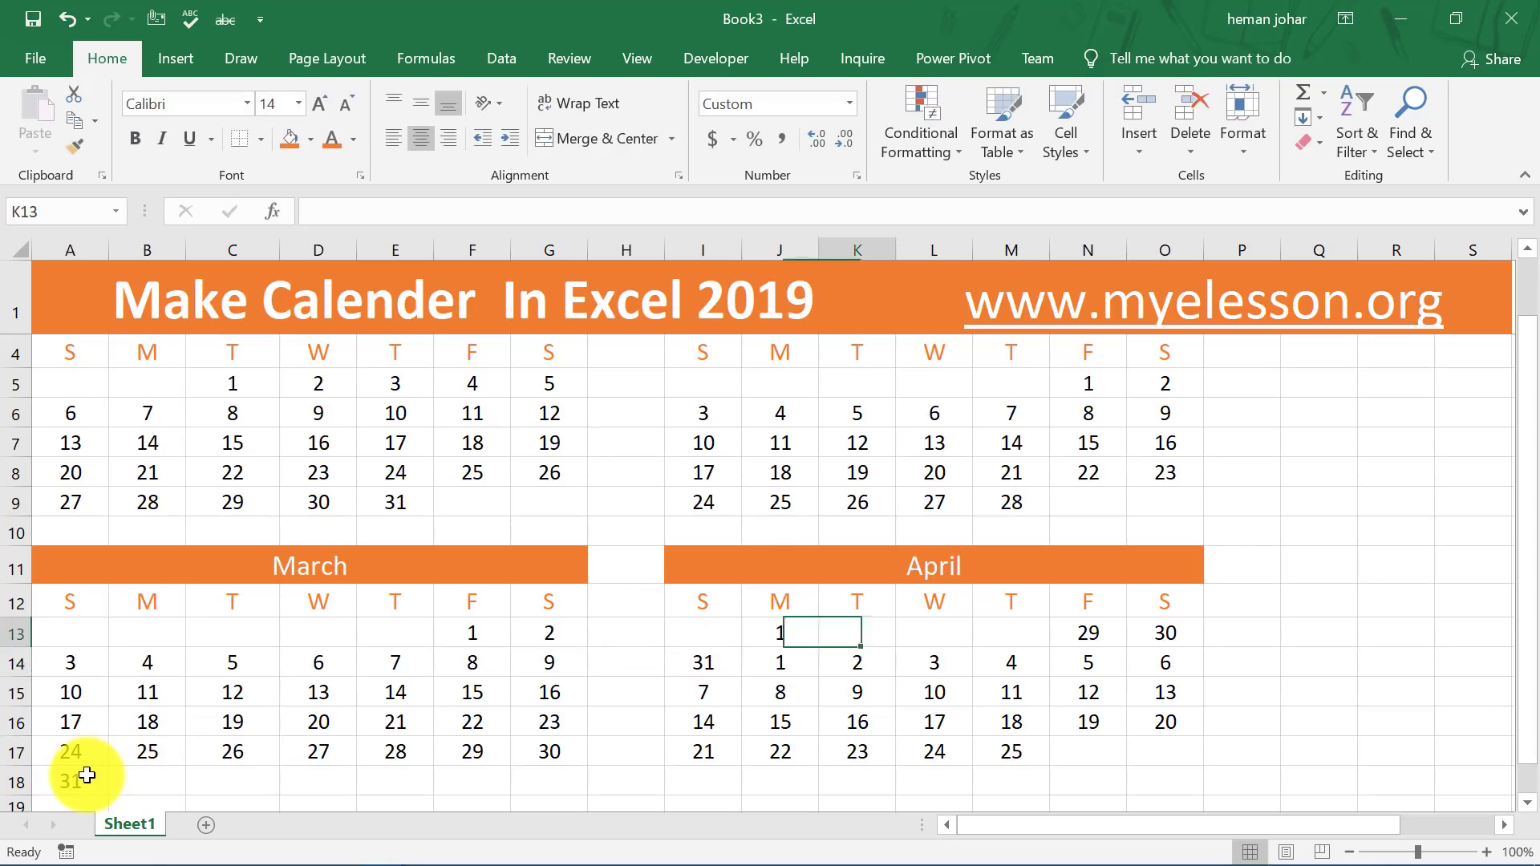
# Enter the formula =J13+1 in cell K13 for the second day of April
pyautogui.press('Right')
pyautogui.write('=')
pyautogui.press('Left')
pyautogui.write('+')
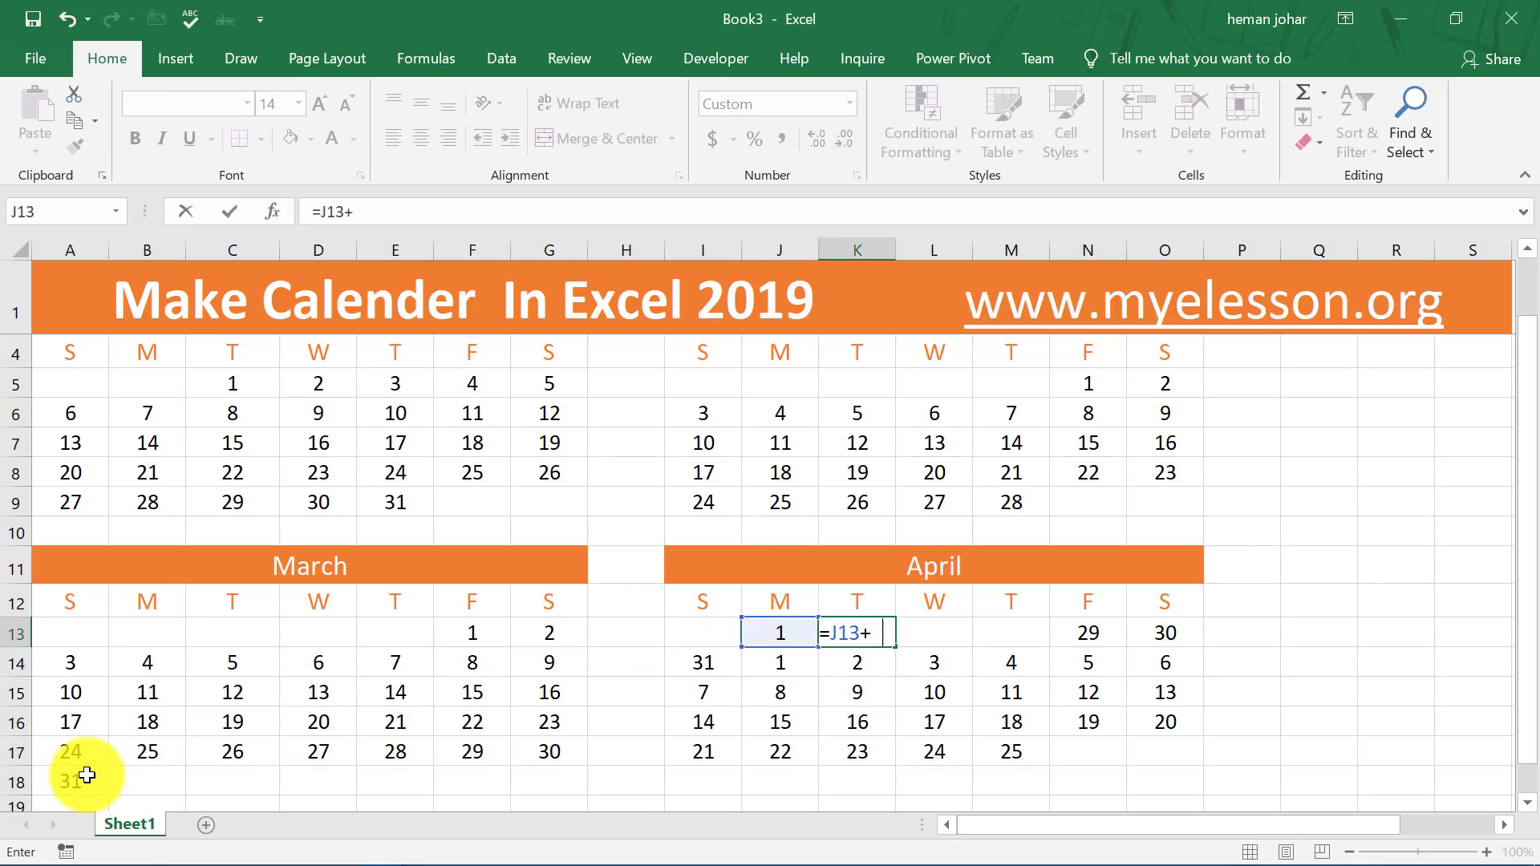
pyautogui.write('1')
pyautogui.press('Return')
pyautogui.press('Up')
# Copy the K13 formula across to O13 to complete April's first week
pyautogui.hotkey('ctrl', 'c')
pyautogui.hotkey('shift', 'Right')
pyautogui.hotkey('shift', 'Right')
pyautogui.hotkey('shift', 'Right')
pyautogui.hotkey('shift', 'Right')
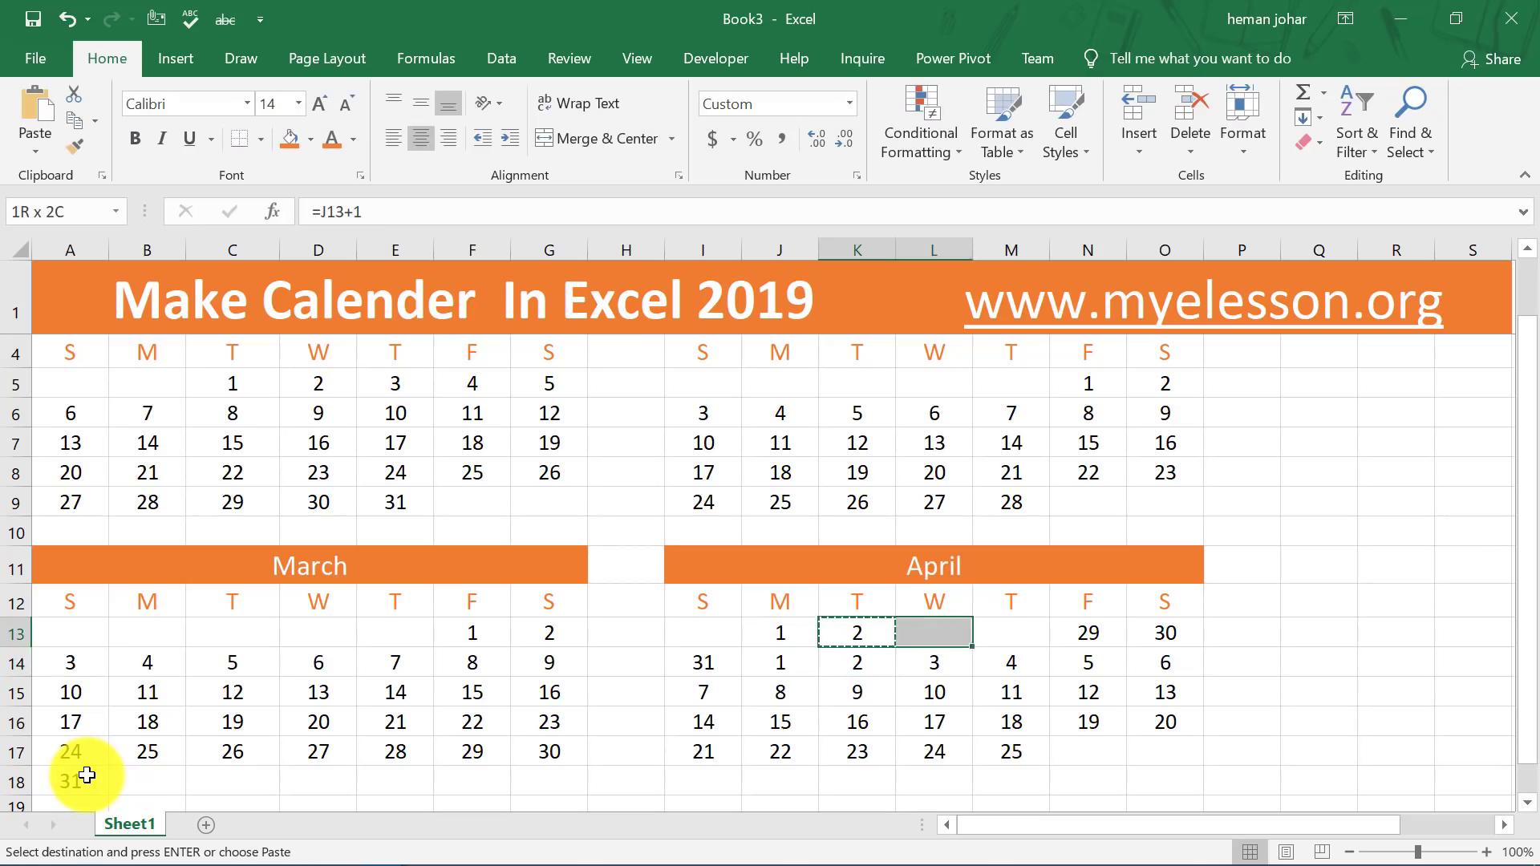
pyautogui.hotkey('ctrl', 'v')
pyautogui.press('Escape')
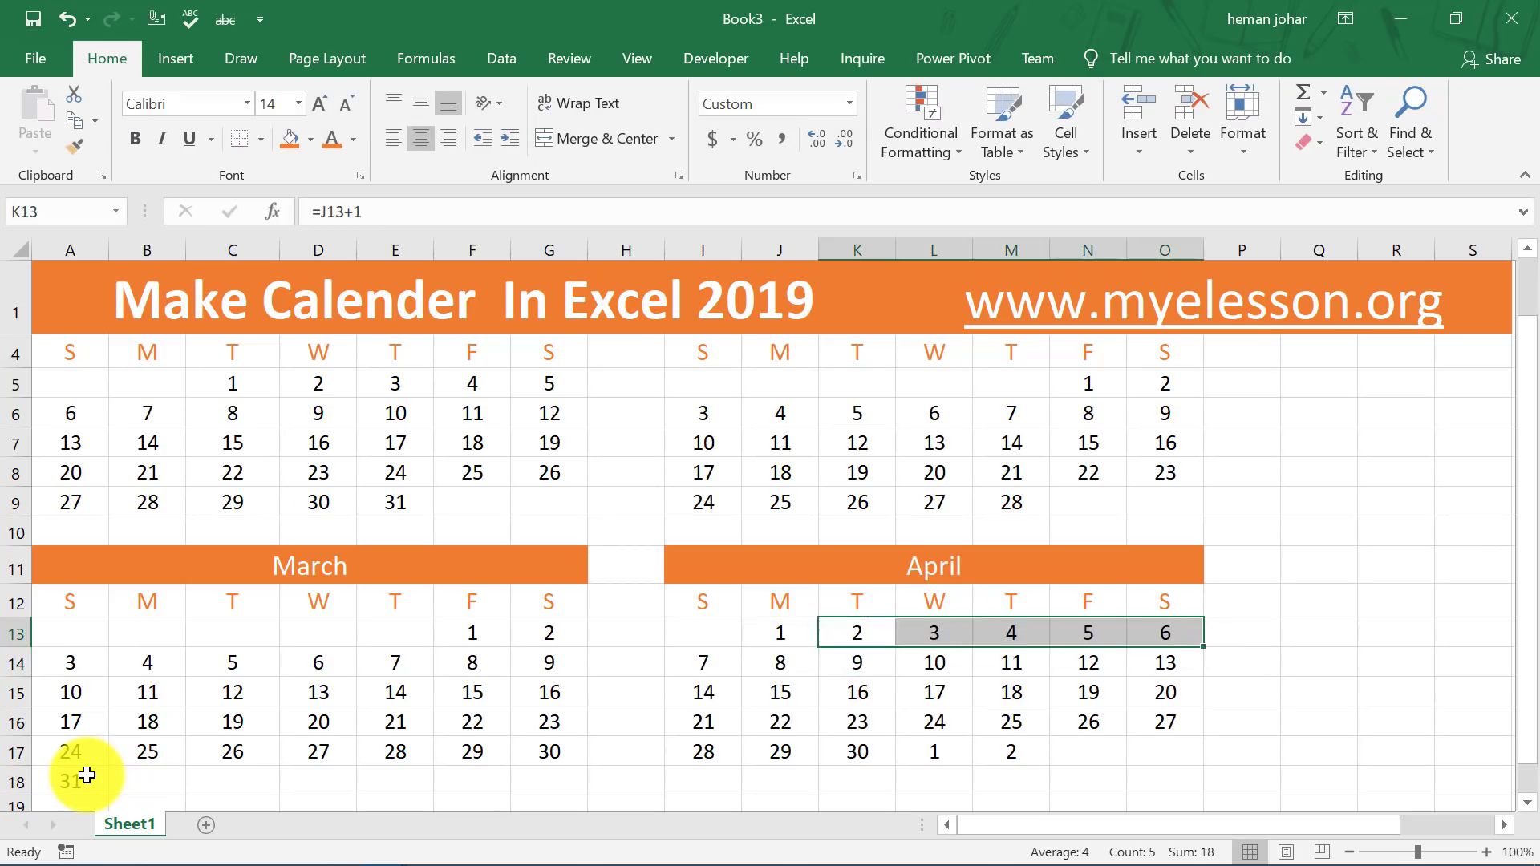
# Clear the surplus days after April 30 in cells L17:M17
pyautogui.press('Down')
pyautogui.press('Down')
pyautogui.press('Down')
pyautogui.press('Down')
pyautogui.press('Right')
pyautogui.hotkey('shift', 'Right')
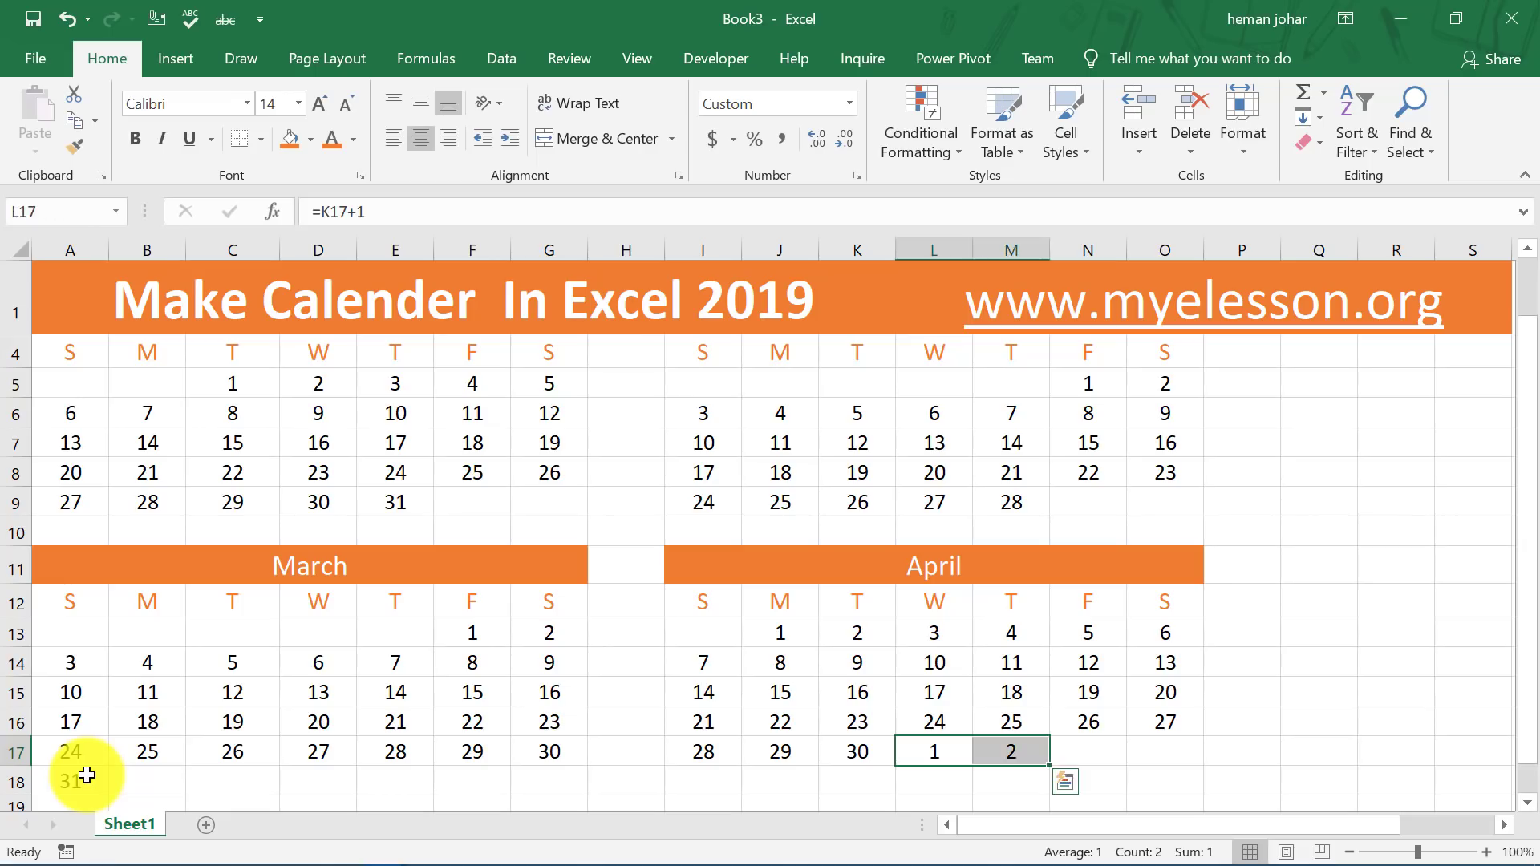
pyautogui.press('Delete')
pyautogui.press('Down')
pyautogui.press('Down')
pyautogui.press('Down')
pyautogui.press('Down')
pyautogui.press('Down')
pyautogui.press('Down')
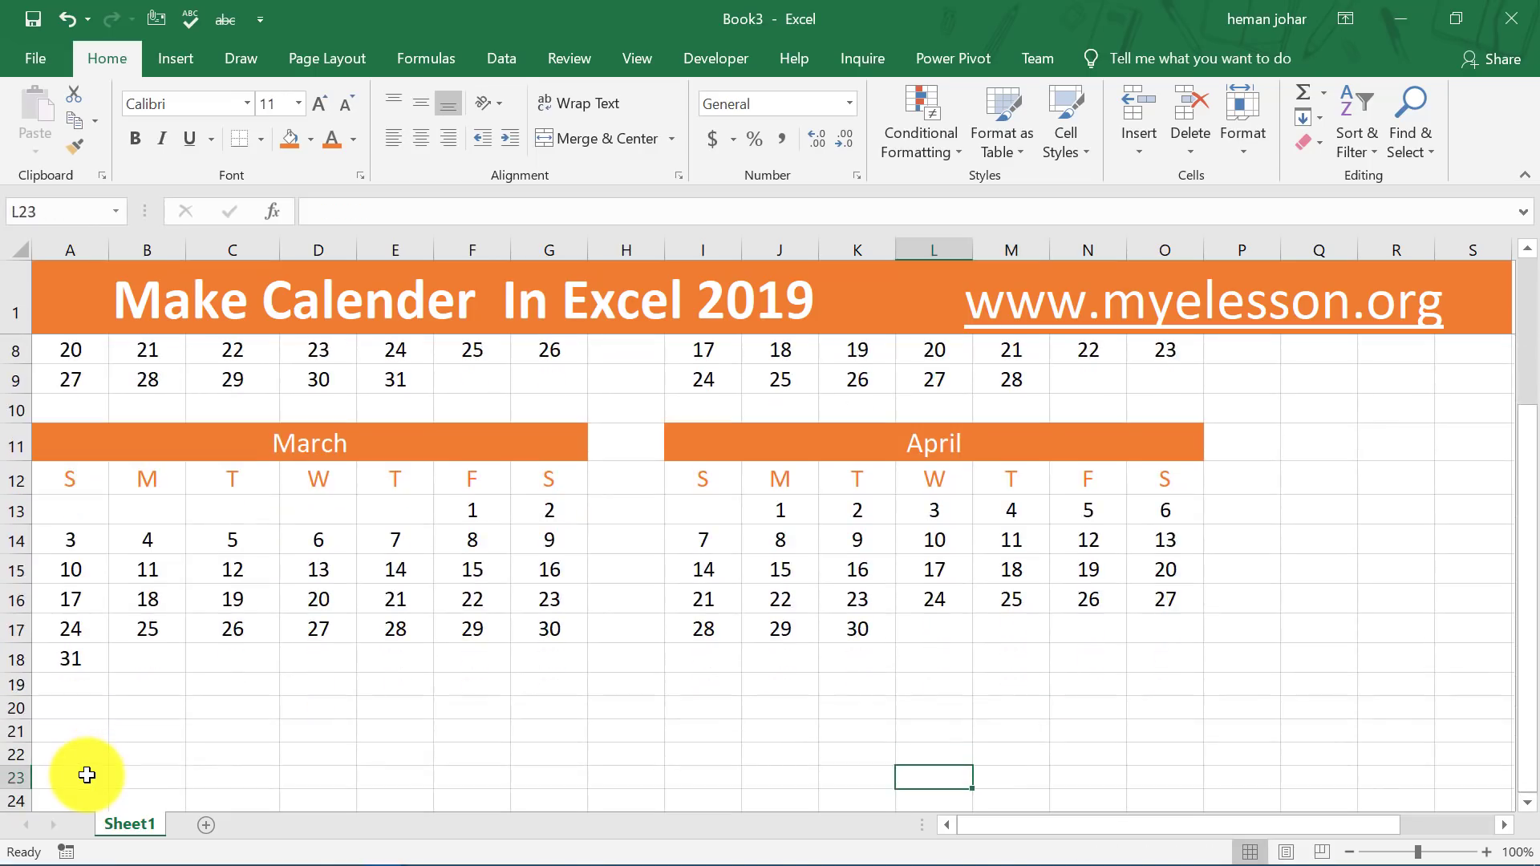
pyautogui.press('Up')
pyautogui.press('Up')
pyautogui.press('Up')
pyautogui.press('Up')
pyautogui.press('Up')
pyautogui.press('Up')
pyautogui.press('Up')
pyautogui.press('Up')
pyautogui.press('Up')
pyautogui.press('Up')
pyautogui.press('Up')
pyautogui.press('Left')
pyautogui.press('Left')
pyautogui.press('Left')
pyautogui.press('Left')
pyautogui.press('Left')
pyautogui.press('Left')
pyautogui.press('Left')
pyautogui.press('Left')
pyautogui.press('Left')
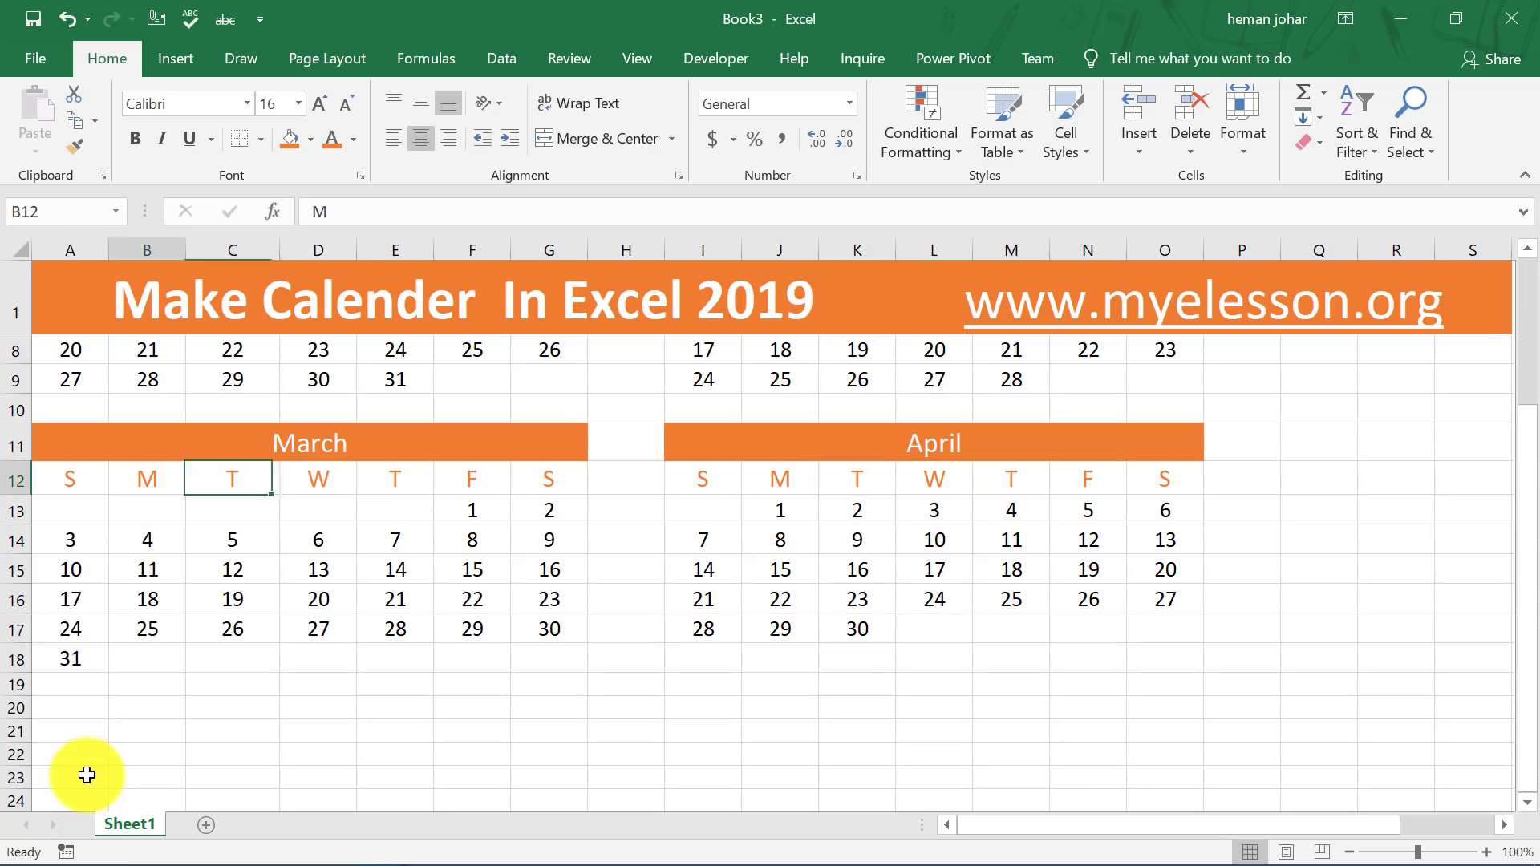
pyautogui.press('Up')
pyautogui.hotkey('shift', 'Right')
pyautogui.hotkey('shift', 'Right')
pyautogui.hotkey('shift', 'Right')
pyautogui.hotkey('shift', 'Right')
pyautogui.hotkey('shift', 'Right')
pyautogui.hotkey('shift', 'Right')
pyautogui.hotkey('shift', 'Right')
pyautogui.hotkey('shift', 'Right')
pyautogui.hotkey('shift', 'Right')
pyautogui.hotkey('shift', 'Left')
pyautogui.hotkey('shift', 'Down')
pyautogui.hotkey('shift', 'Down')
pyautogui.hotkey('shift', 'Down')
pyautogui.hotkey('shift', 'Down')
pyautogui.hotkey('shift', 'Down')
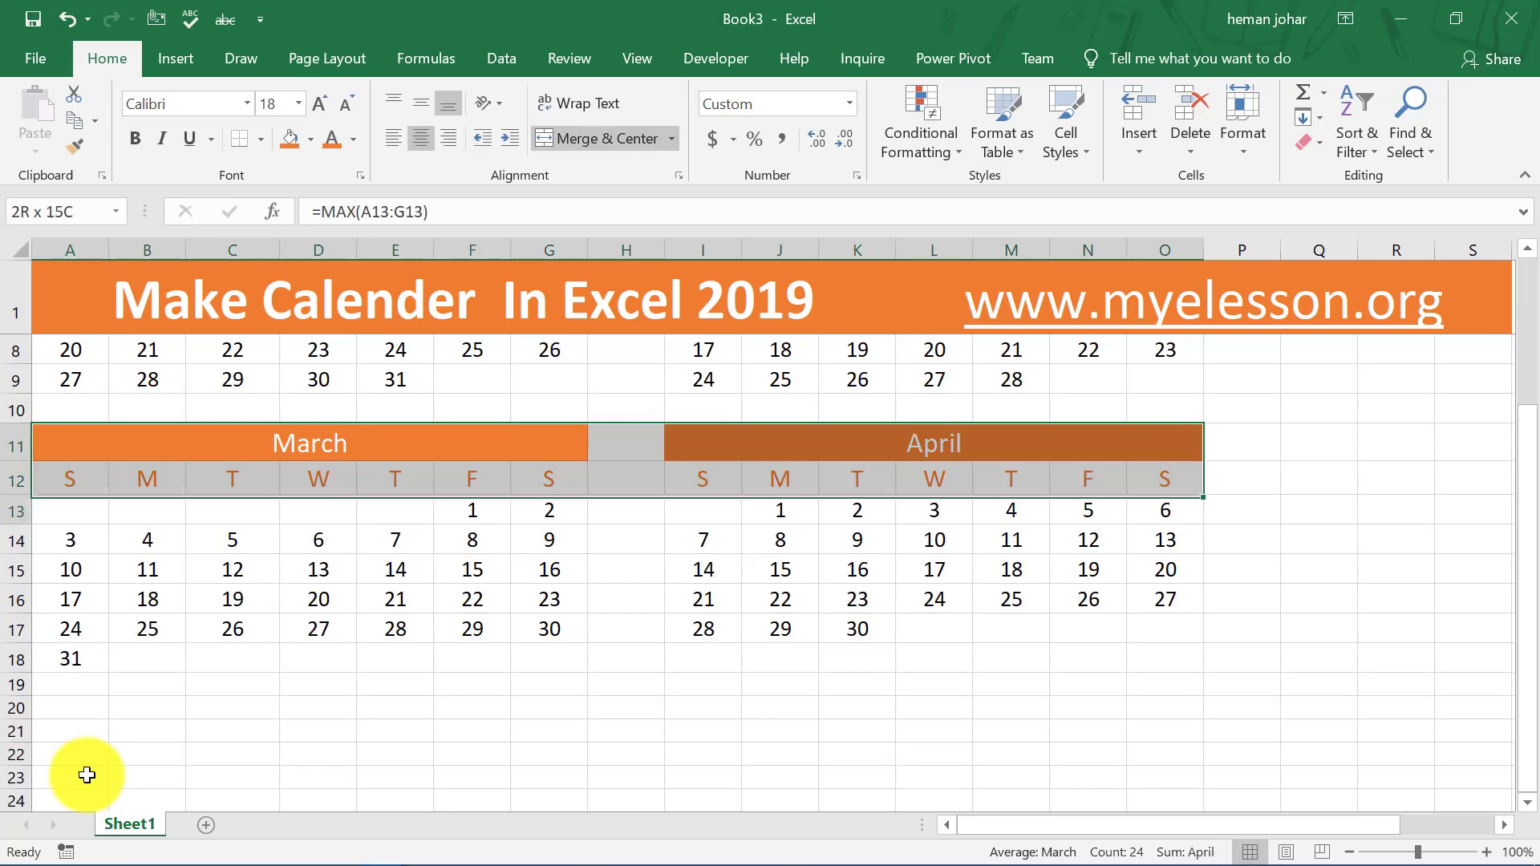
pyautogui.hotkey('shift', 'Down')
pyautogui.hotkey('ctrl', 'c')
pyautogui.press('Down')
pyautogui.press('Right')
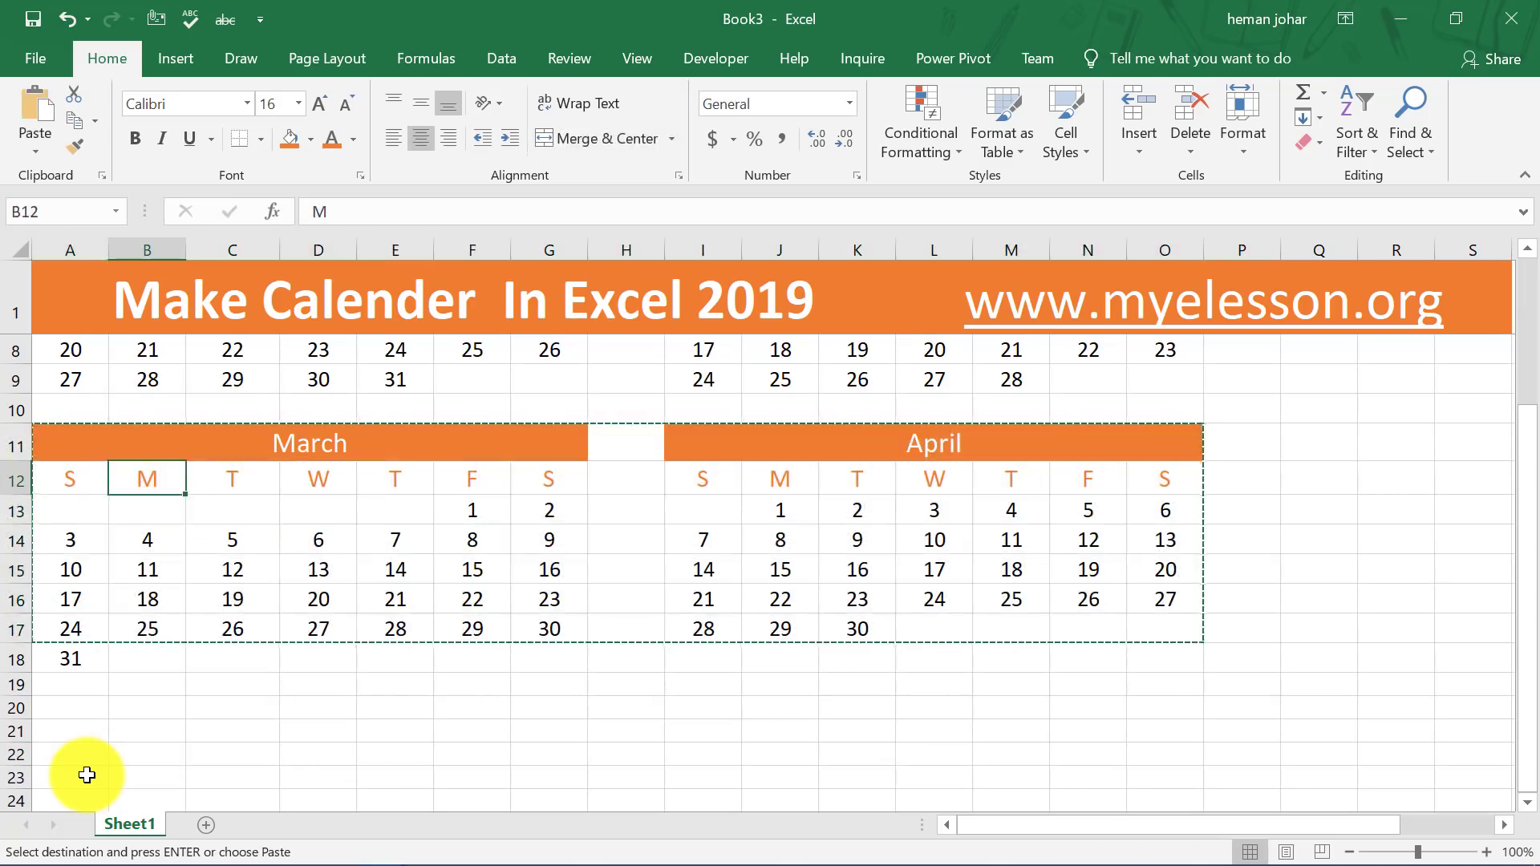
pyautogui.press('Down')
pyautogui.press('Down')
pyautogui.press('Down')
pyautogui.press('Down')
pyautogui.press('Down')
pyautogui.press('Down')
pyautogui.press('Down')
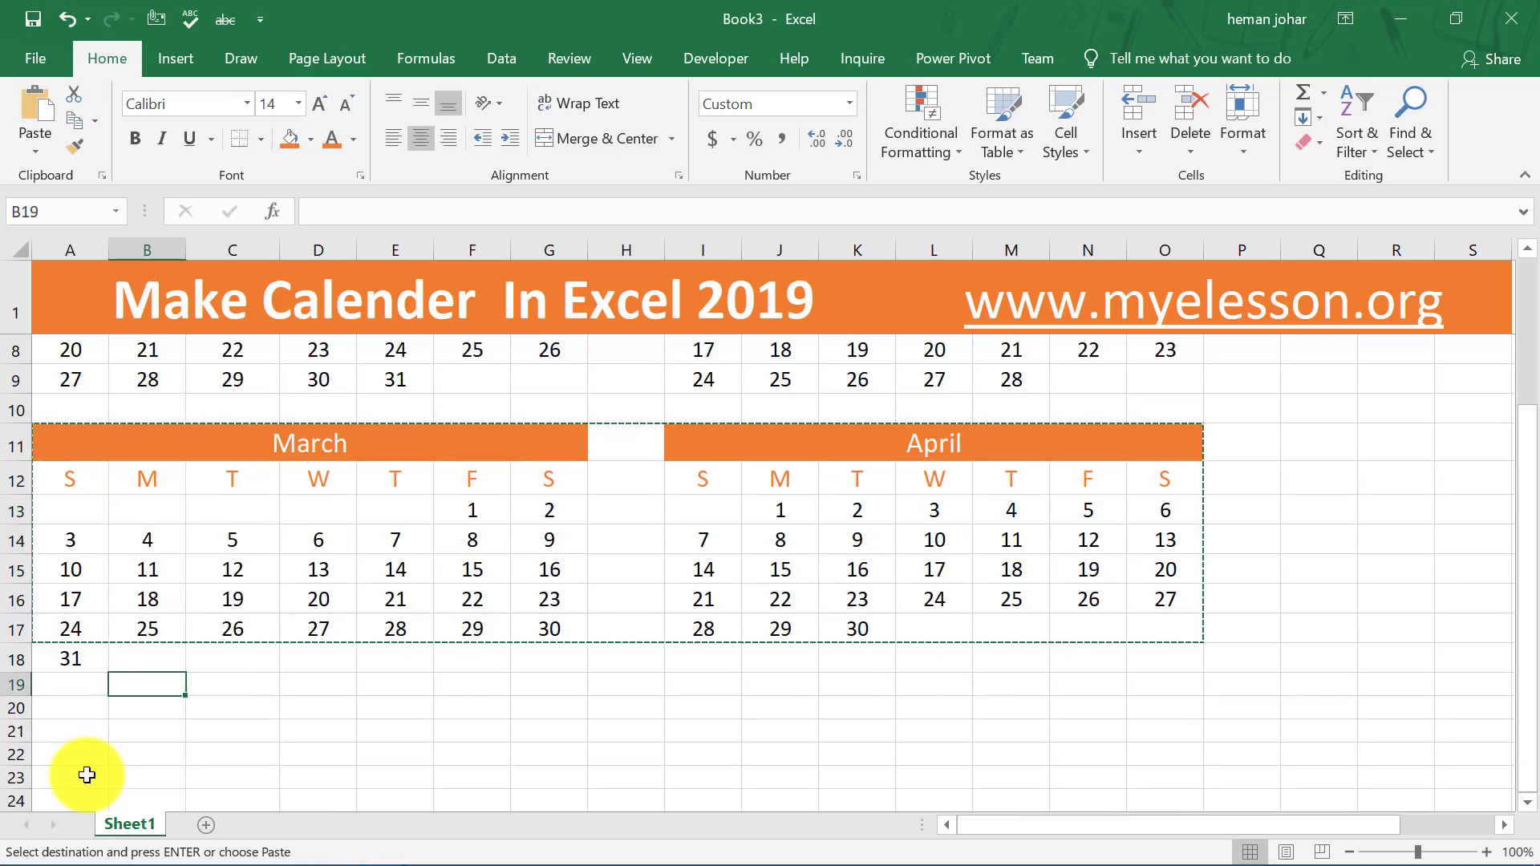
pyautogui.press('Left')
pyautogui.press('Down')
pyautogui.press('Escape')
pyautogui.press('Up')
pyautogui.press('Up')
pyautogui.press('Up')
pyautogui.press('Up')
pyautogui.press('Up')
pyautogui.press('Up')
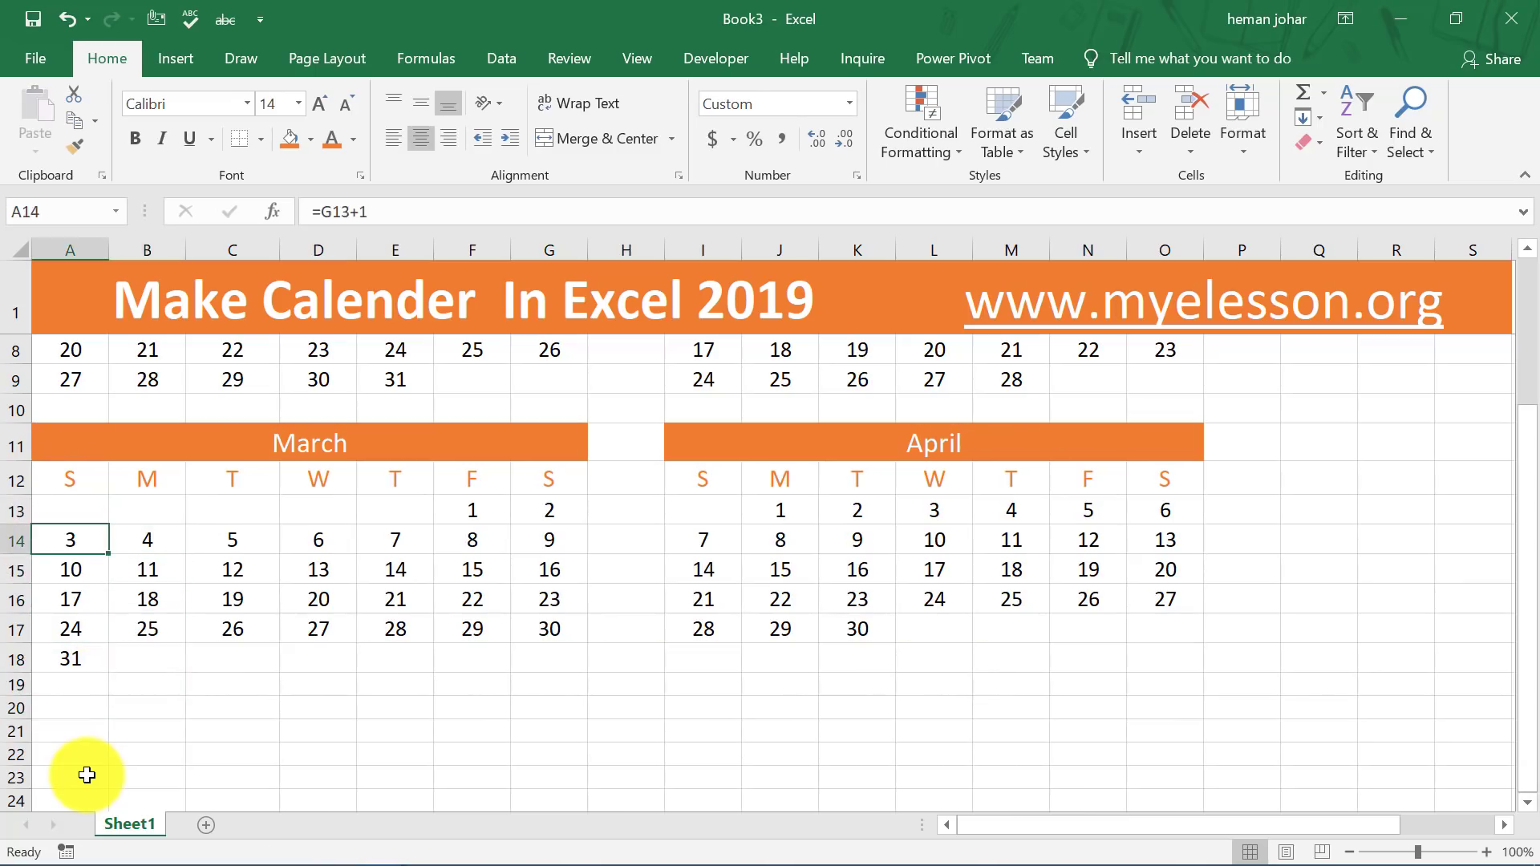
pyautogui.press('Up')
pyautogui.press('Up')
pyautogui.press('Up')
pyautogui.press('Down')
pyautogui.press('Down')
pyautogui.press('Down')
pyautogui.press('Down')
pyautogui.press('Down')
pyautogui.press('Down')
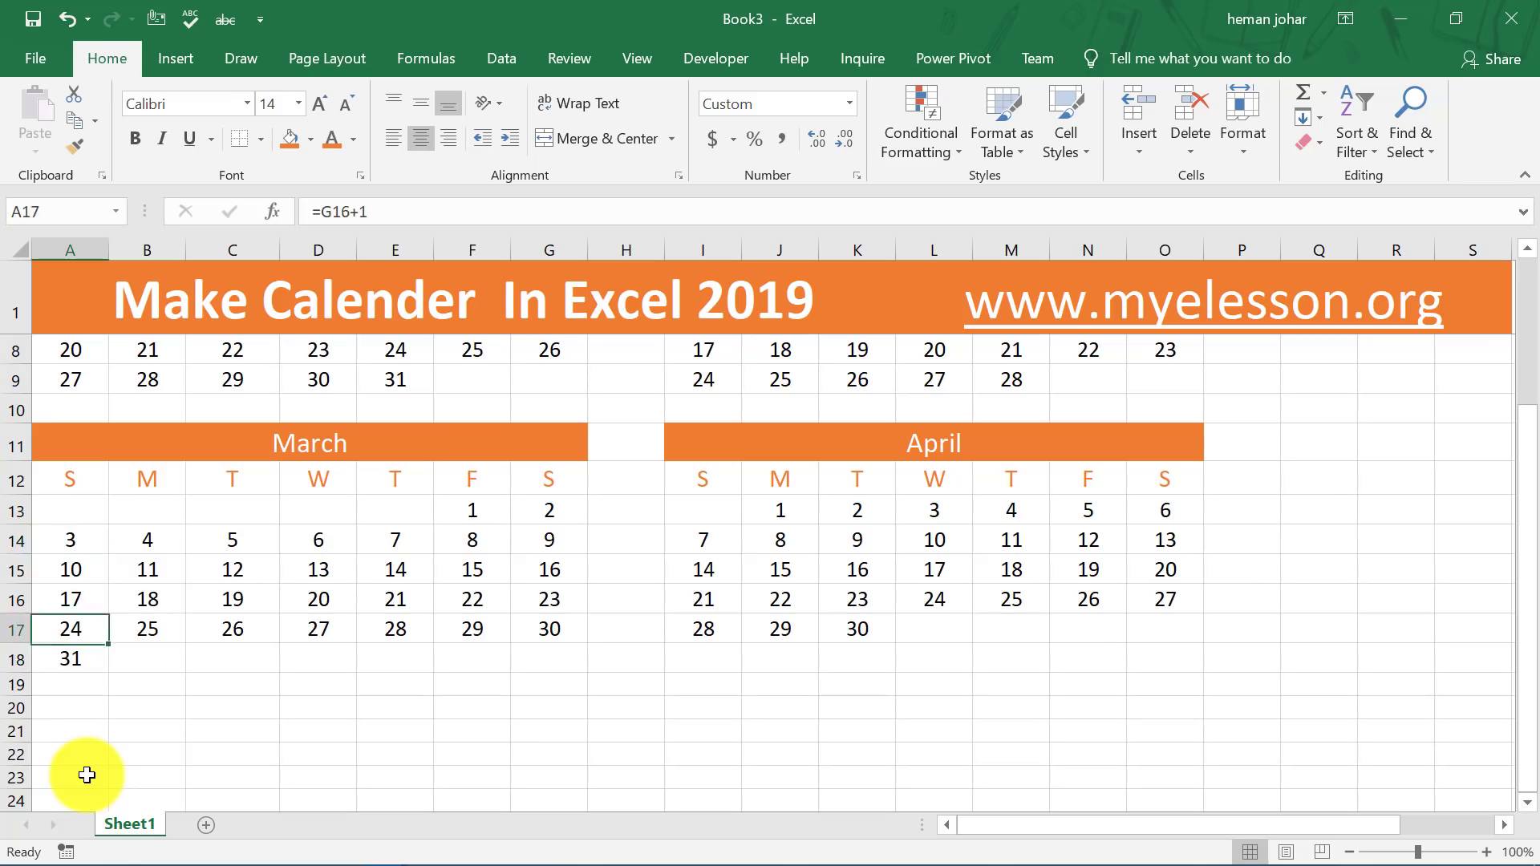
# Copy the March and April blocks in A11:O18 and paste them starting at cell A19 for the next two months
pyautogui.press('Up')
pyautogui.press('Up')
pyautogui.press('Up')
pyautogui.press('Up')
pyautogui.press('Up')
pyautogui.press('Up')
pyautogui.hotkey('shift', 'Down')
pyautogui.hotkey('shift', 'Down')
pyautogui.hotkey('shift', 'Down')
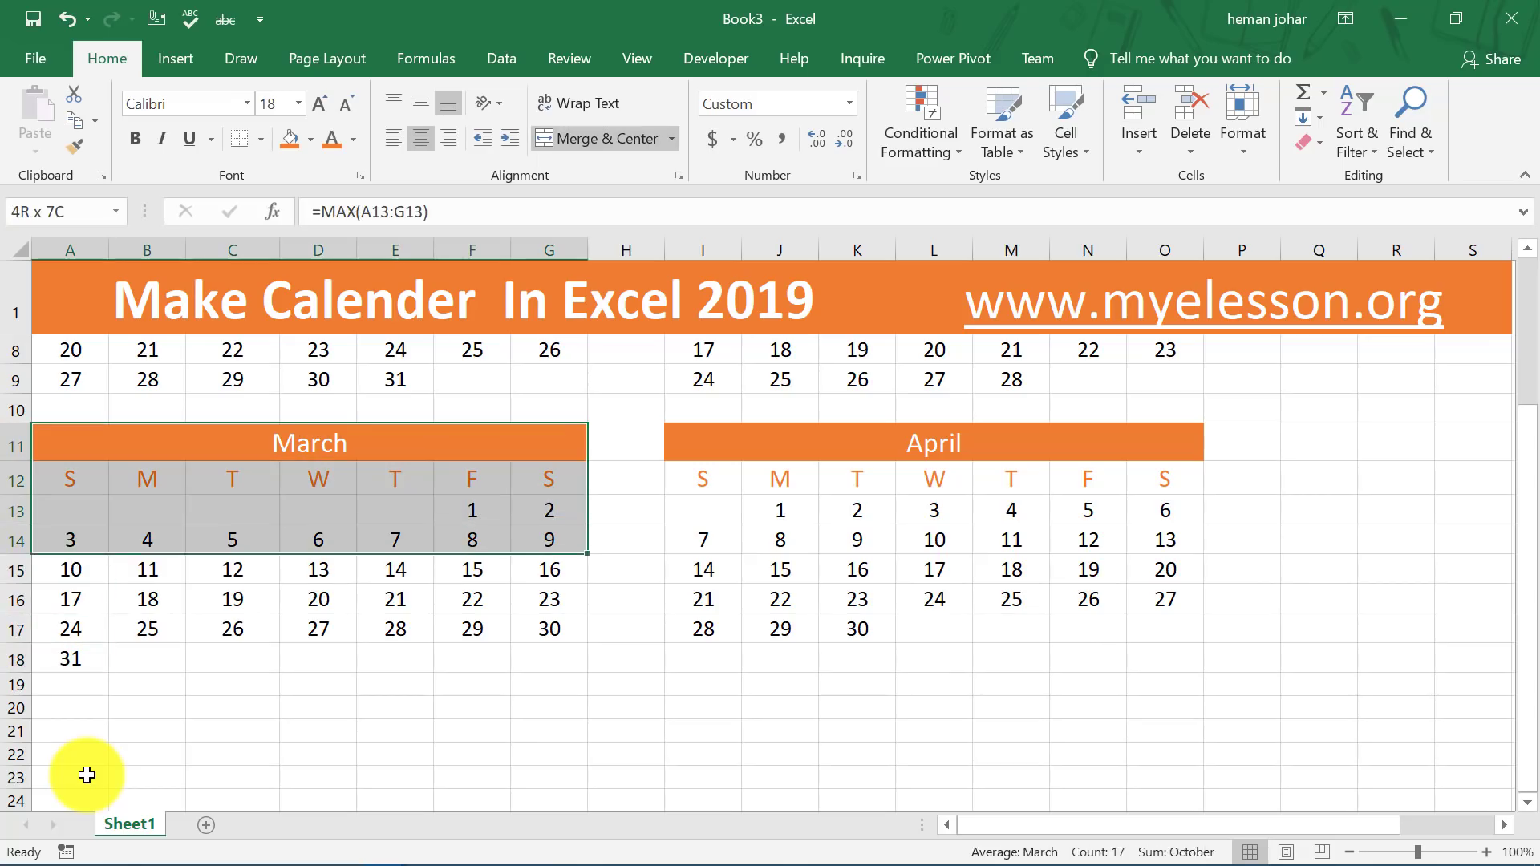
pyautogui.hotkey('shift', 'Down')
pyautogui.hotkey('shift', 'Down')
pyautogui.hotkey('shift', 'Down')
pyautogui.hotkey('shift', 'Down')
pyautogui.hotkey('shift', 'Right')
pyautogui.hotkey('shift', 'Right')
pyautogui.hotkey('shift', 'Right')
pyautogui.hotkey('shift', 'Right')
pyautogui.hotkey('shift', 'Right')
pyautogui.hotkey('shift', 'Right')
pyautogui.hotkey('shift', 'Right')
pyautogui.hotkey('shift', 'Right')
pyautogui.hotkey('ctrl', 'c')
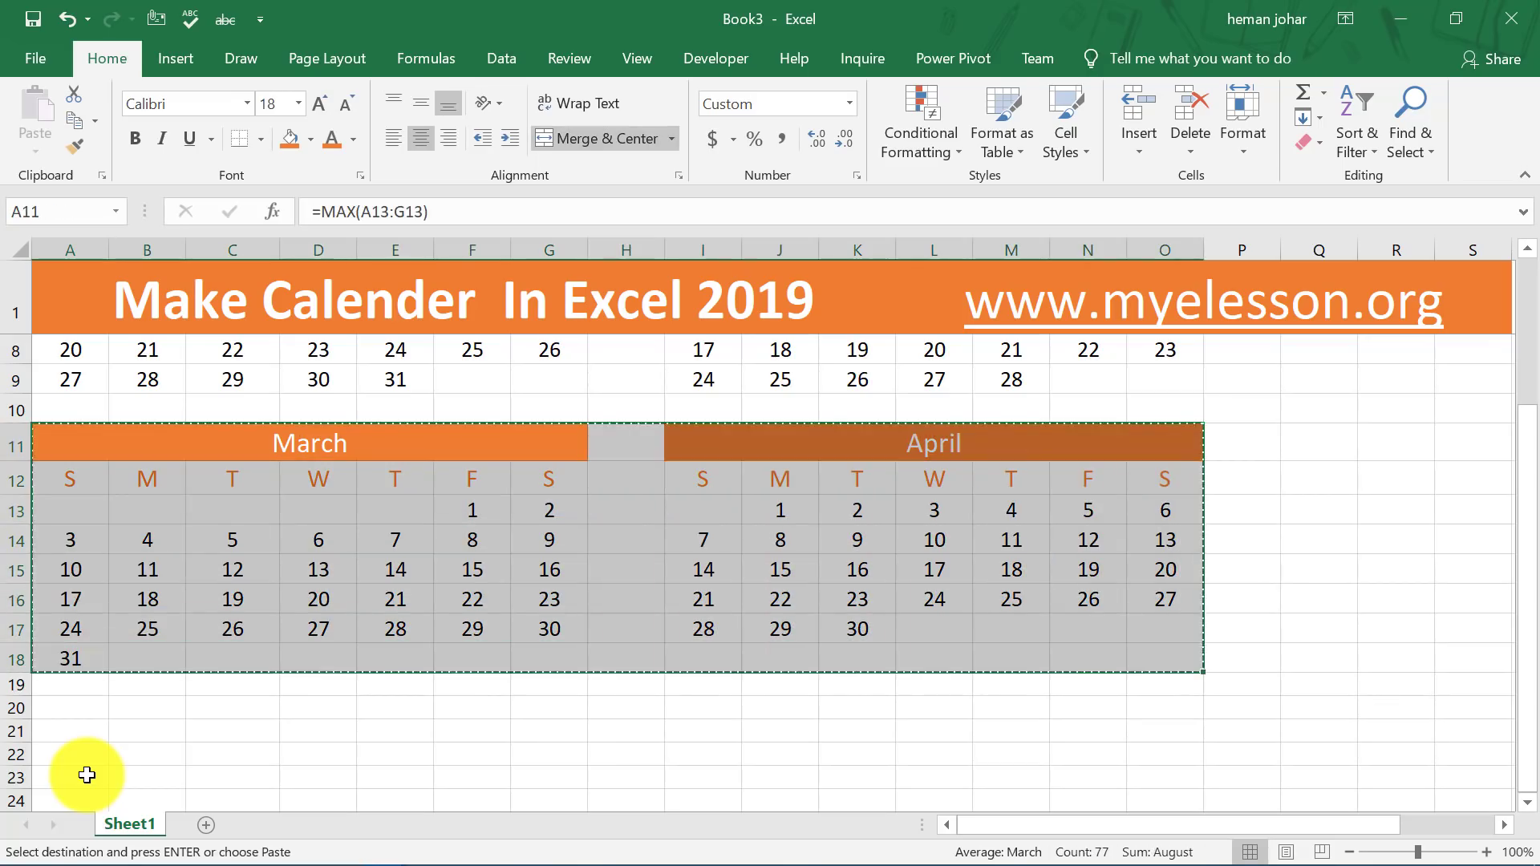
pyautogui.press('Down')
pyautogui.press('Down')
pyautogui.press('Down')
pyautogui.press('Down')
pyautogui.press('Down')
pyautogui.press('Down')
pyautogui.press('Down')
pyautogui.press('Down')
pyautogui.press('Down')
pyautogui.press('Up')
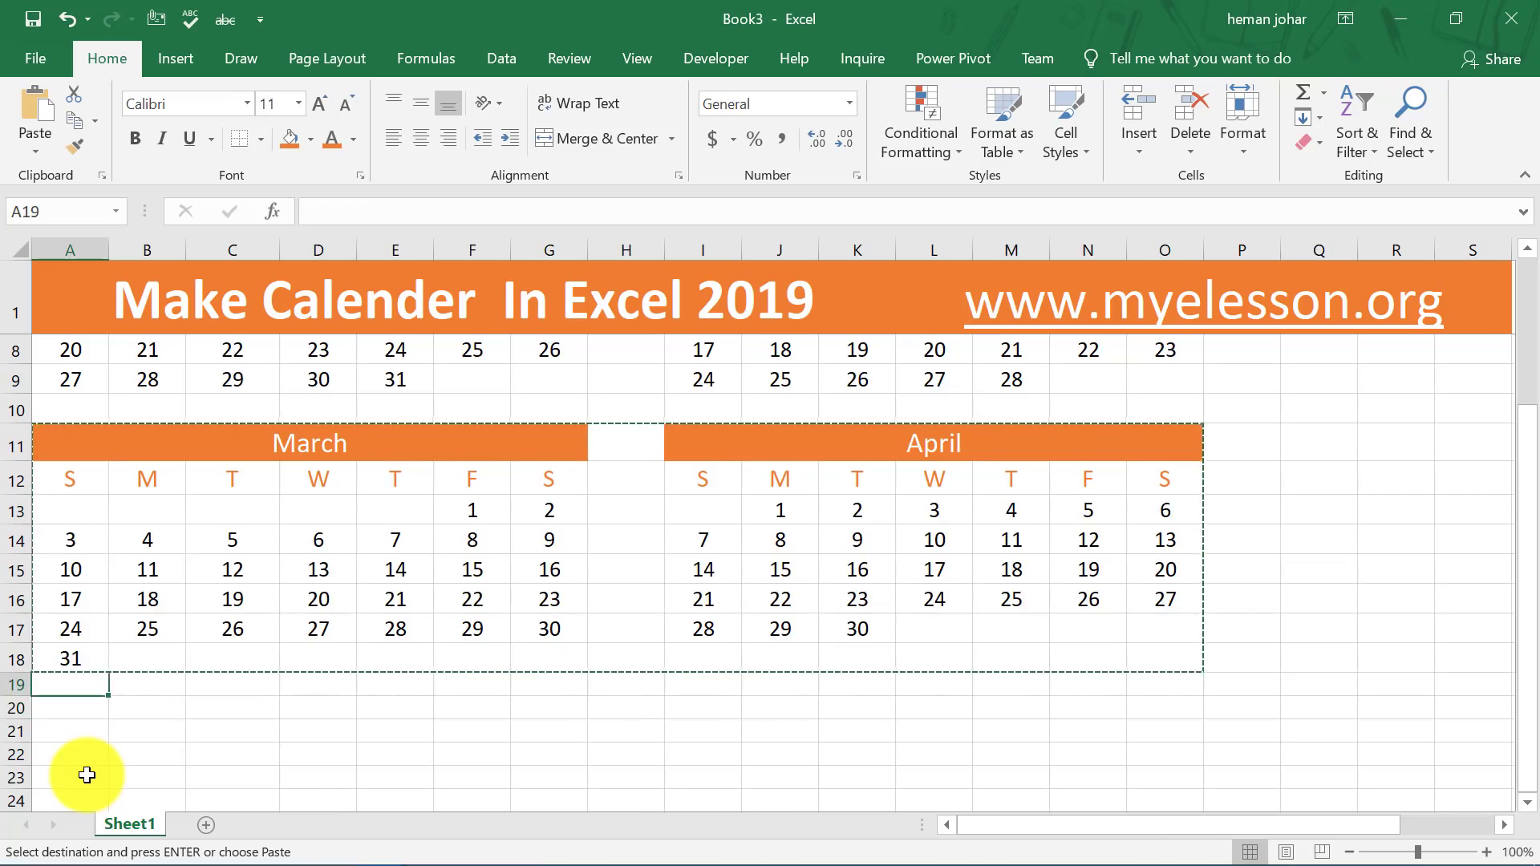
pyautogui.hotkey('ctrl', 'v')
pyautogui.press('Right')
pyautogui.press('Escape')
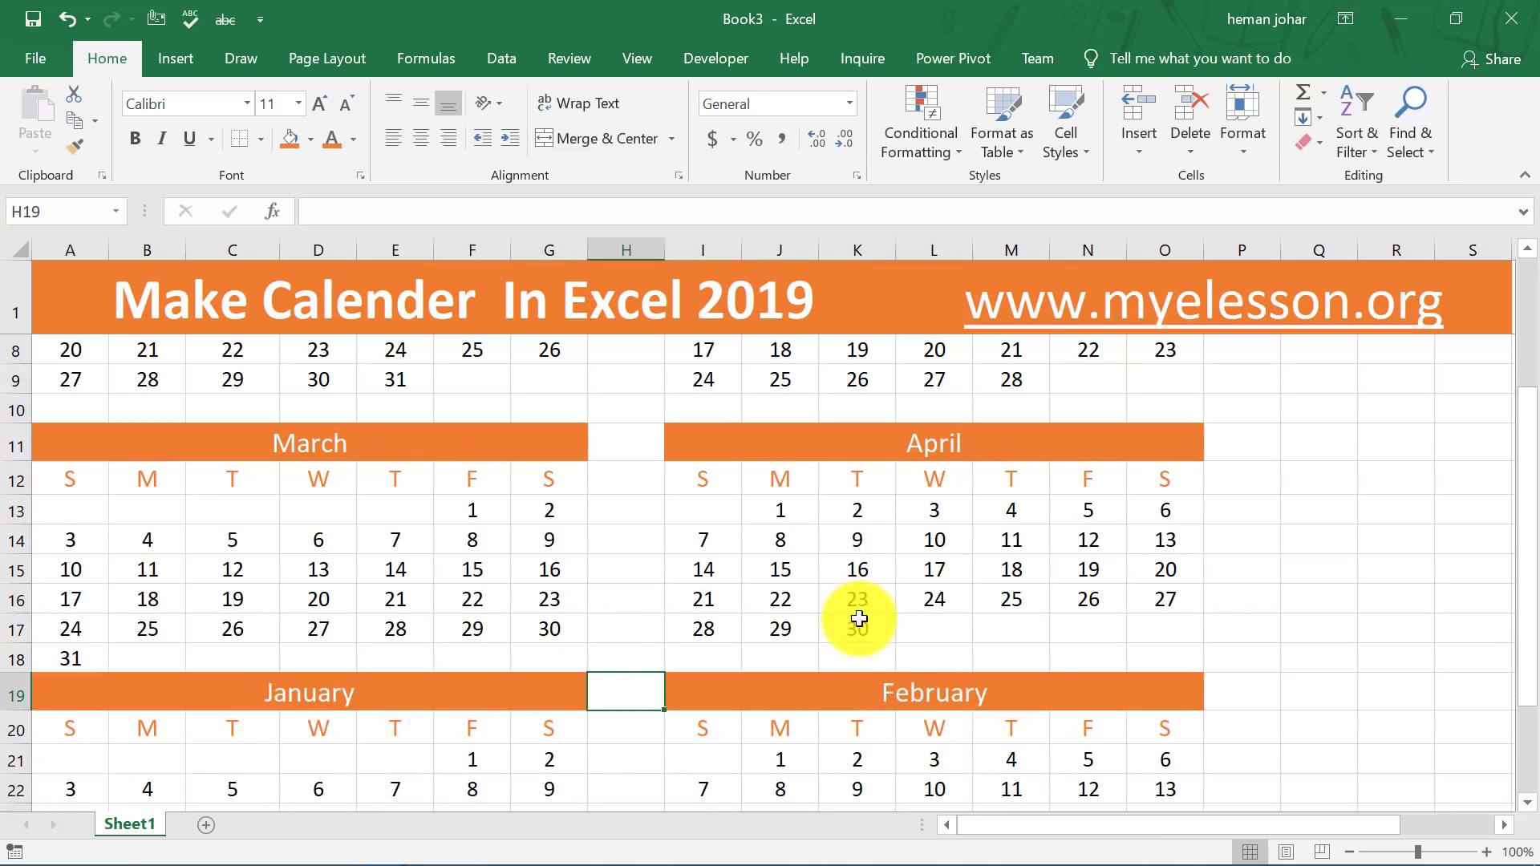
# Enter the formula =K17+1 in cell D21 to start May the day after April's last day
pyautogui.click(305, 748)
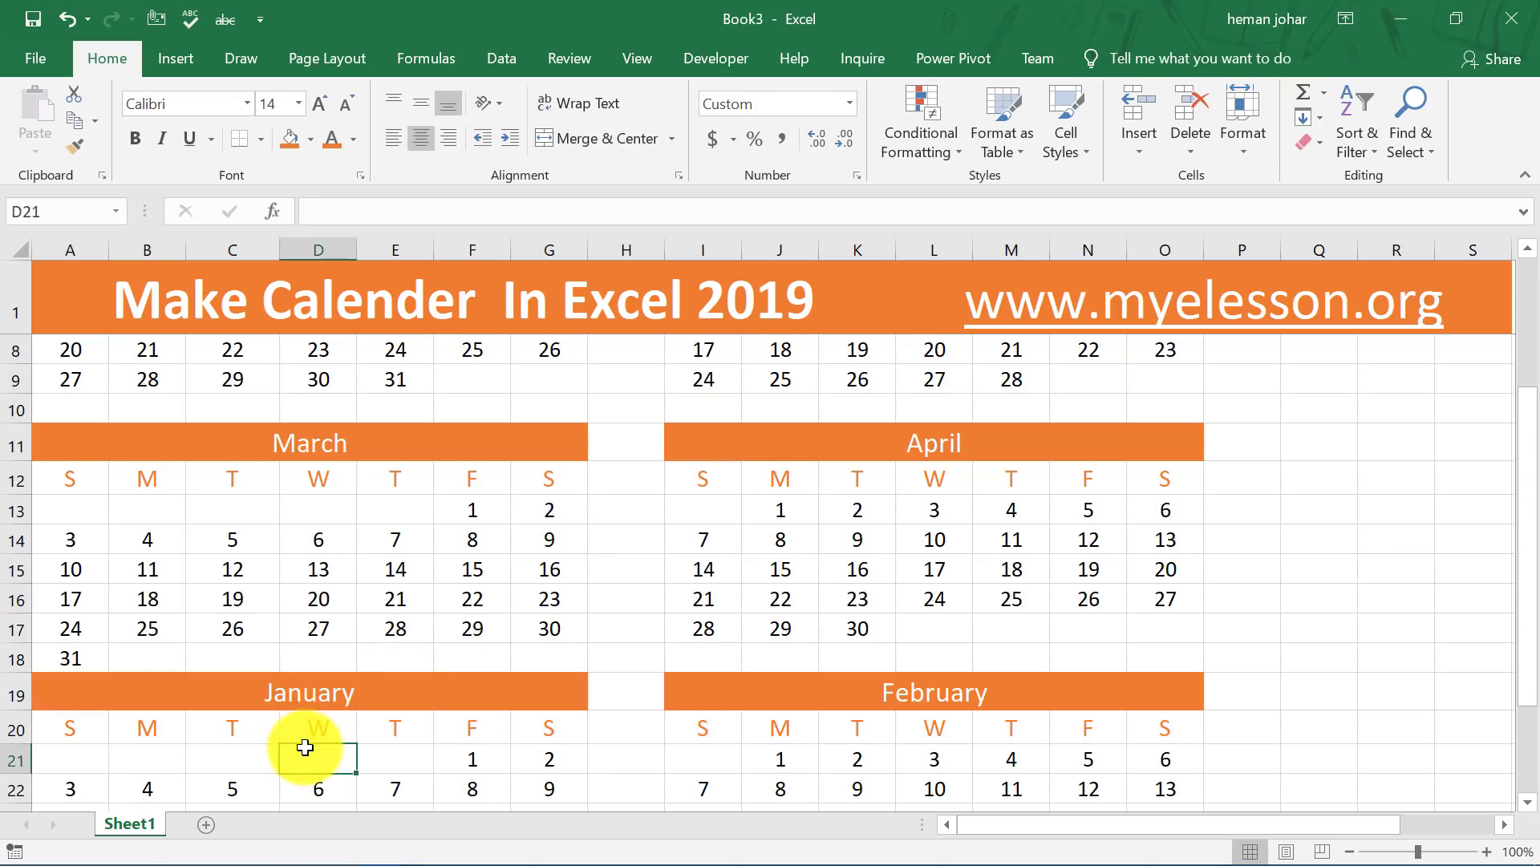
pyautogui.write('=')
pyautogui.click(855, 635)
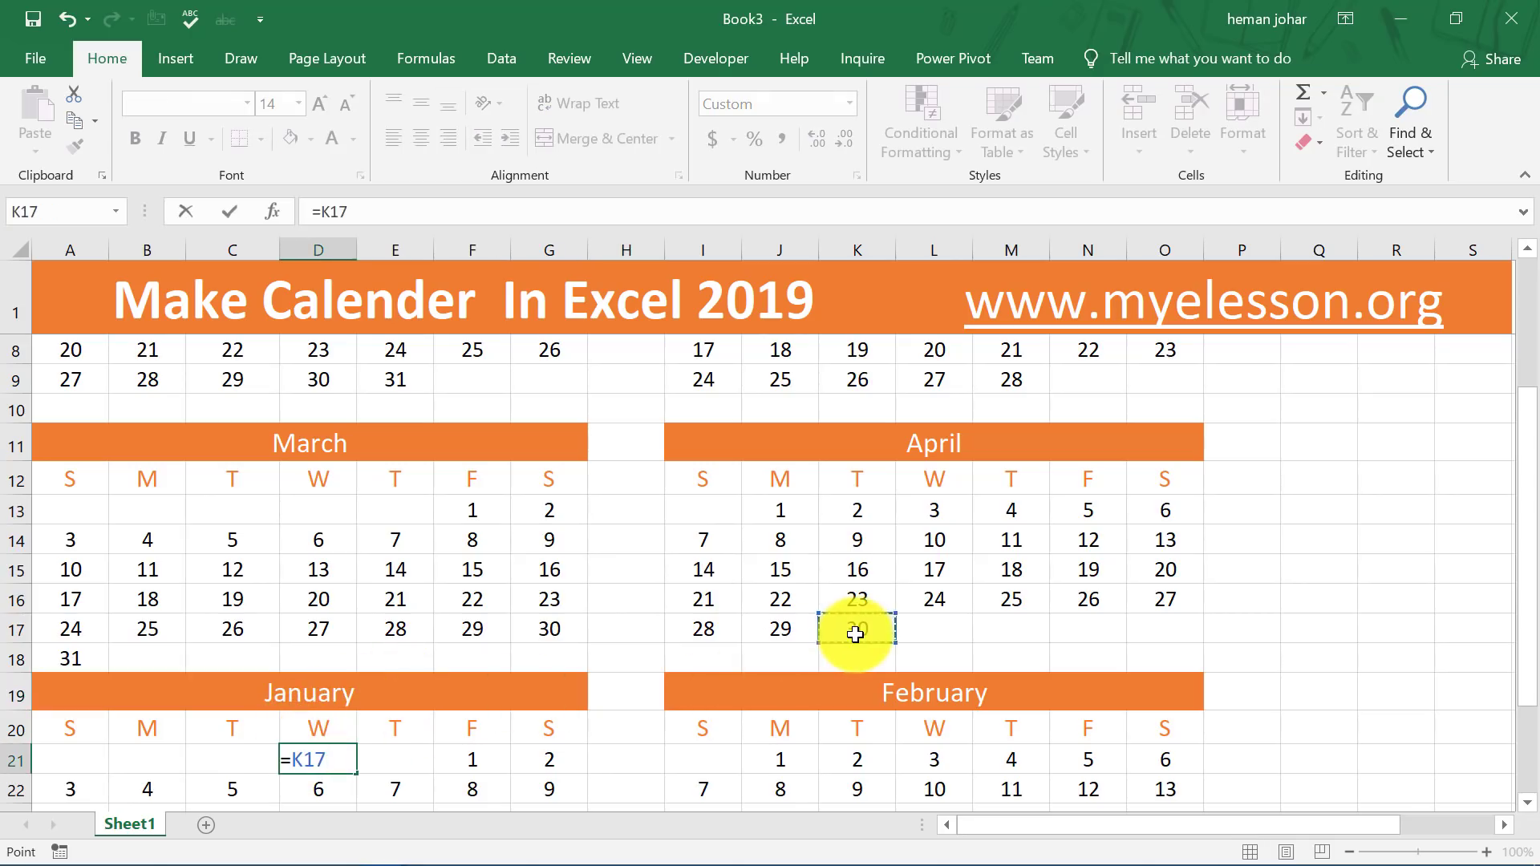
pyautogui.write('+1')
pyautogui.press('Return')
pyautogui.press('Up')
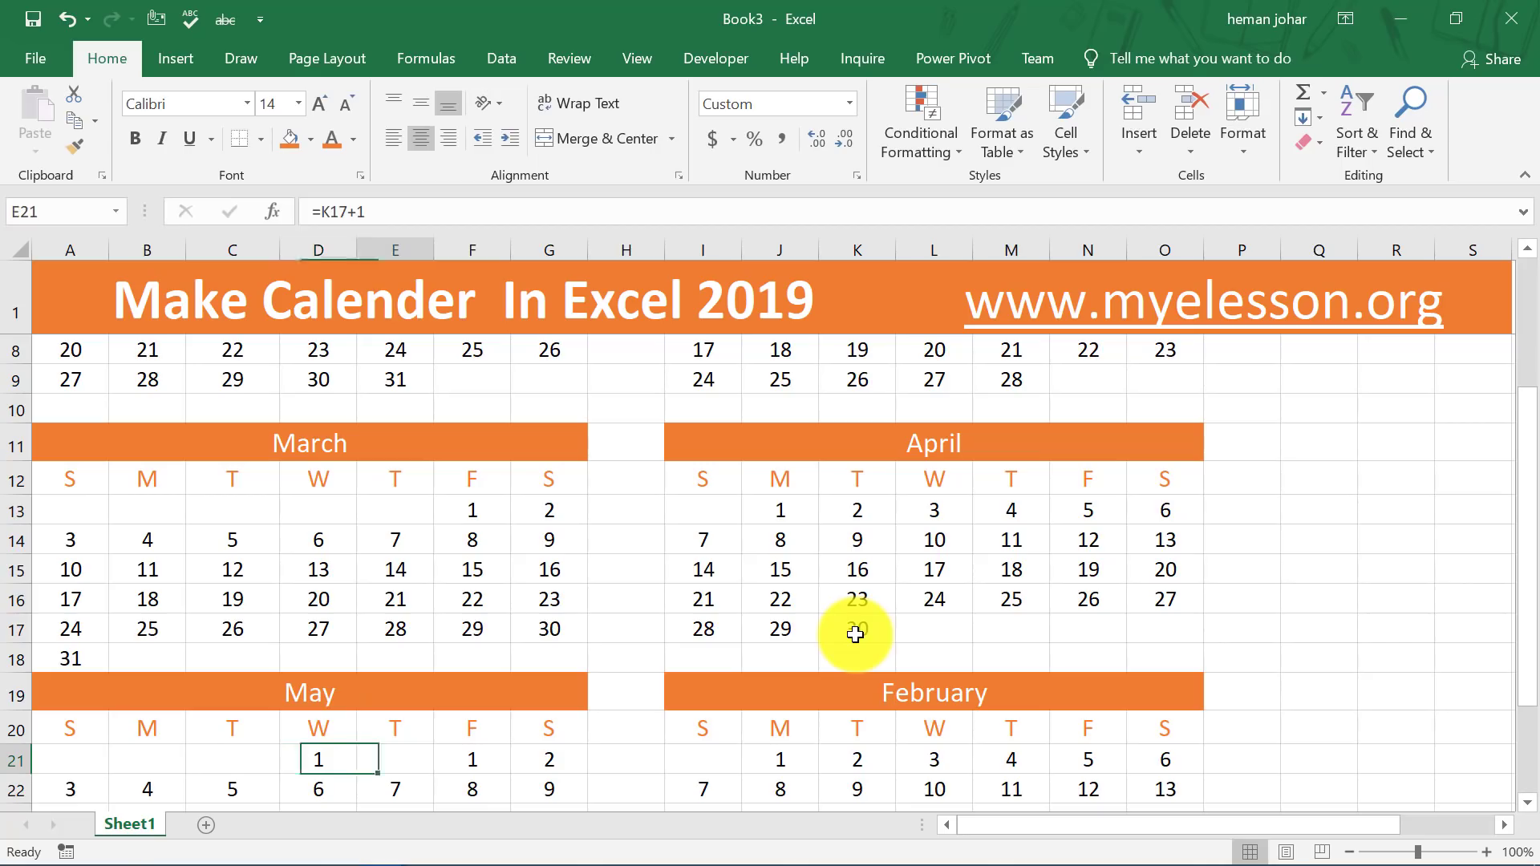
# Enter the formula =D21+1 in cell E21 for May's second day
pyautogui.press('Right')
pyautogui.write('=')
pyautogui.press('Left')
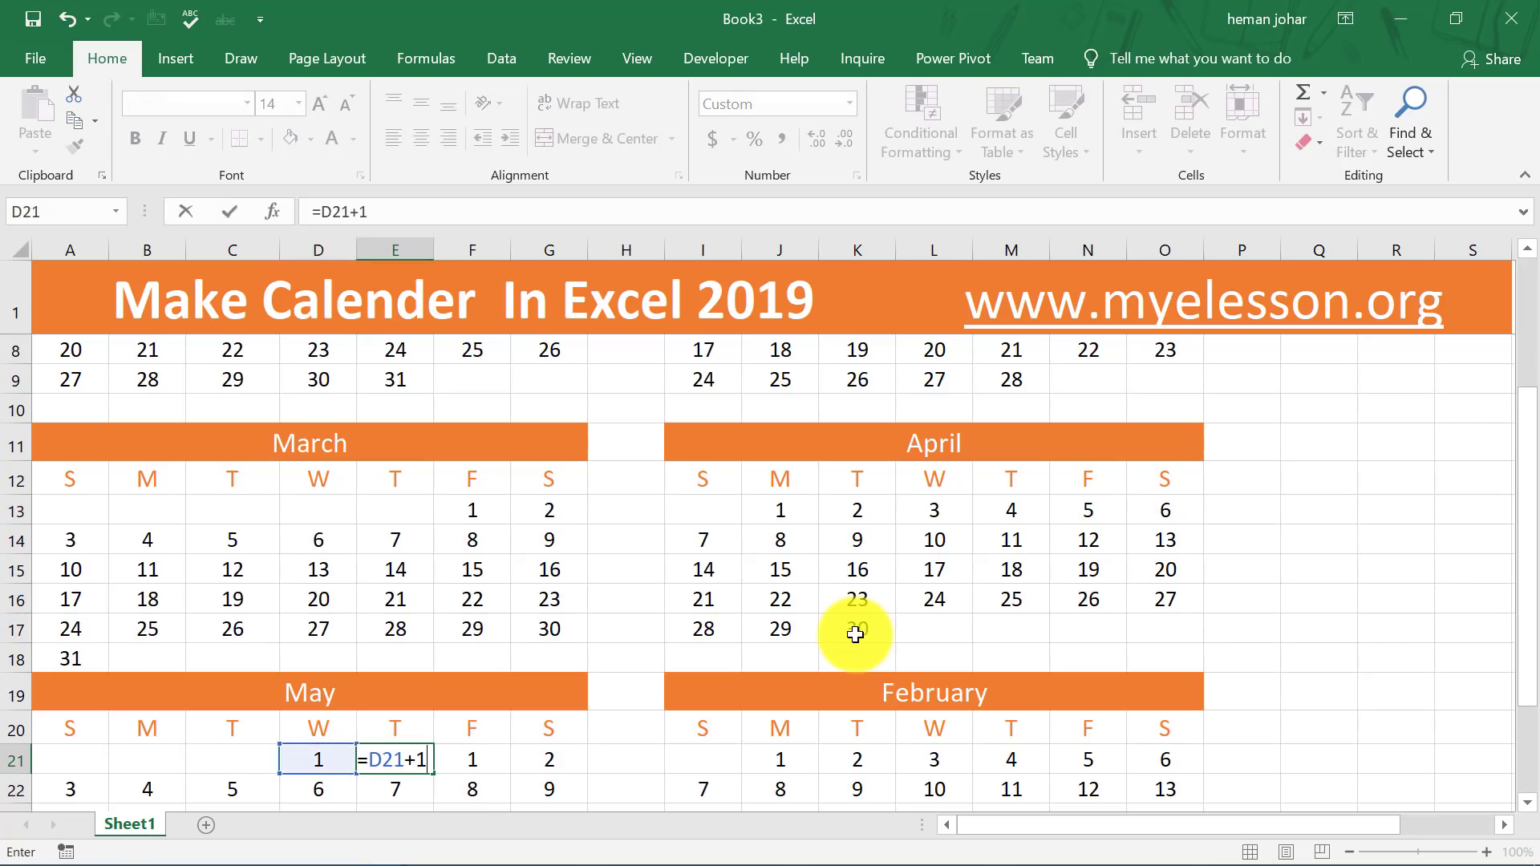
pyautogui.press('Return')
pyautogui.press('Up')
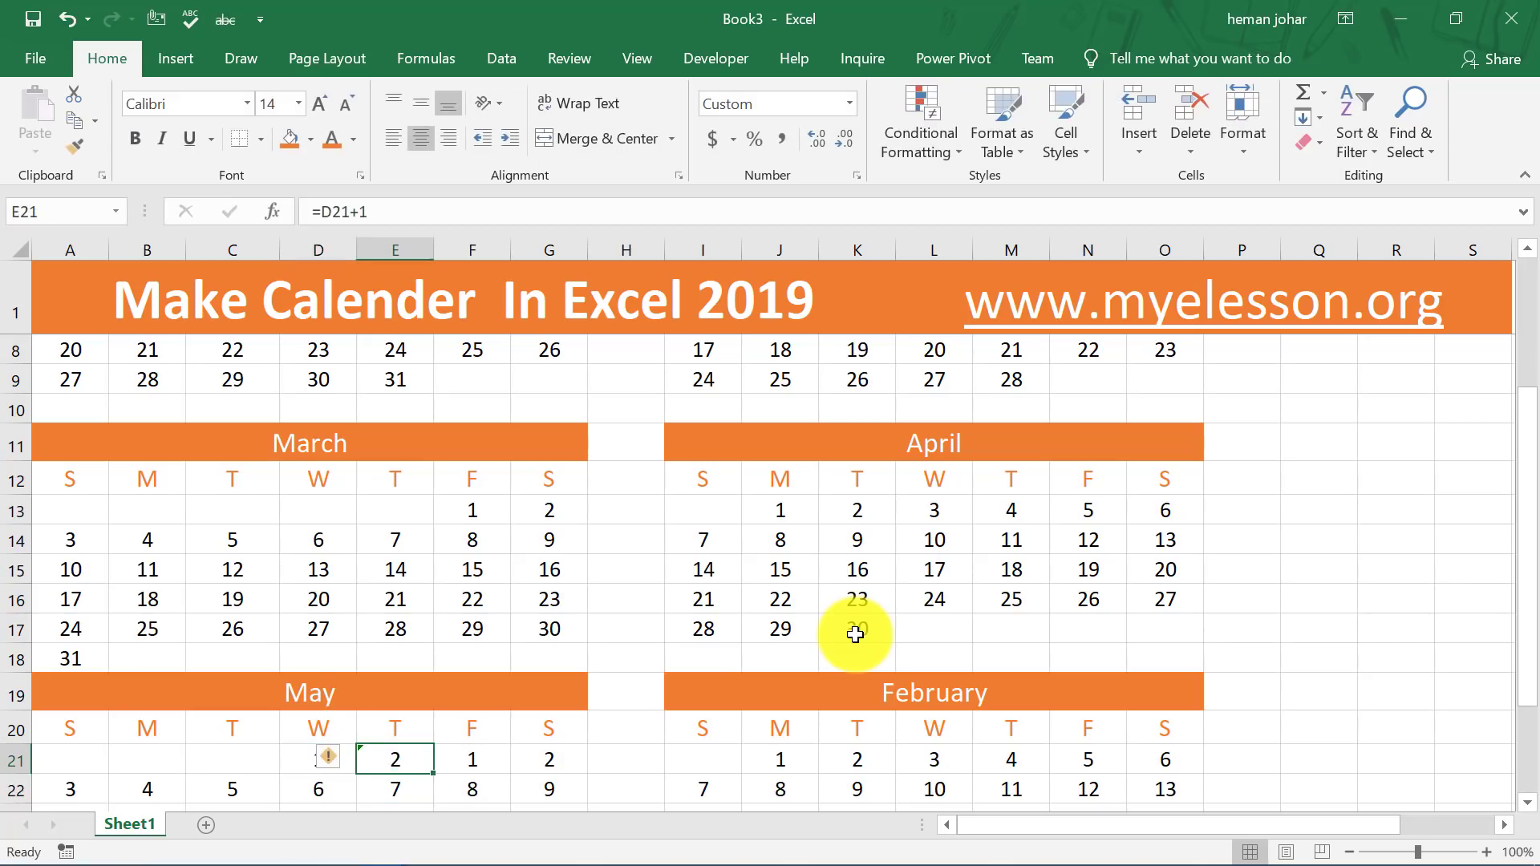
# Copy the E21 formula across to G21 to complete May's first week
pyautogui.hotkey('ctrl', 'c')
pyautogui.hotkey('shift', 'Right')
pyautogui.hotkey('shift', 'Right')
pyautogui.hotkey('ctrl', 'v')
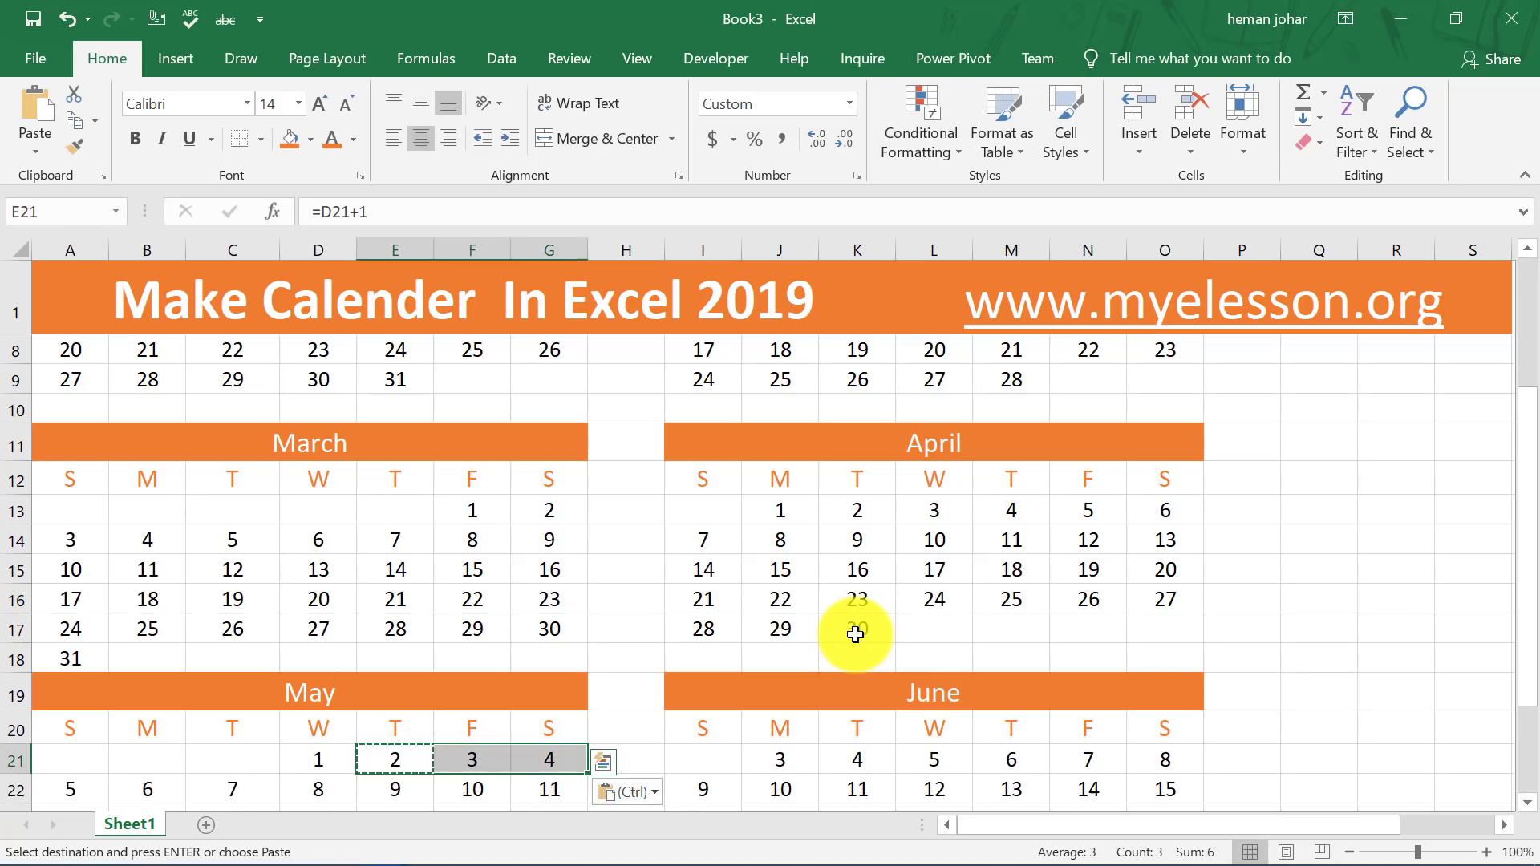
pyautogui.press('Escape')
# Clear the surplus day after May 31 in cell G25
pyautogui.press('Down')
pyautogui.press('Down')
pyautogui.press('Down')
pyautogui.press('Down')
pyautogui.press('Down')
pyautogui.press('Down')
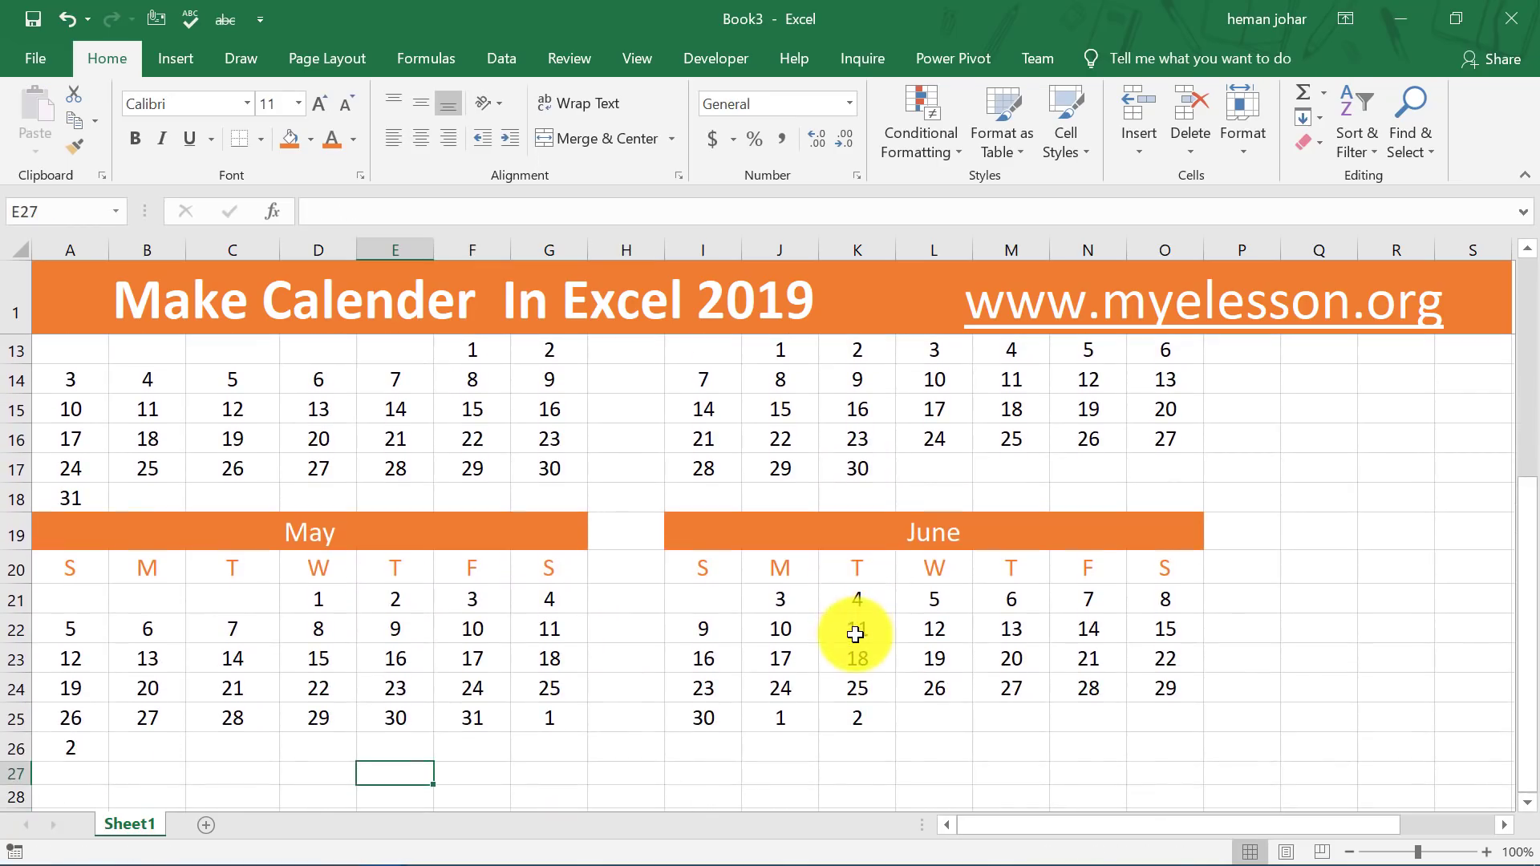
pyautogui.press('Up')
pyautogui.press('Right')
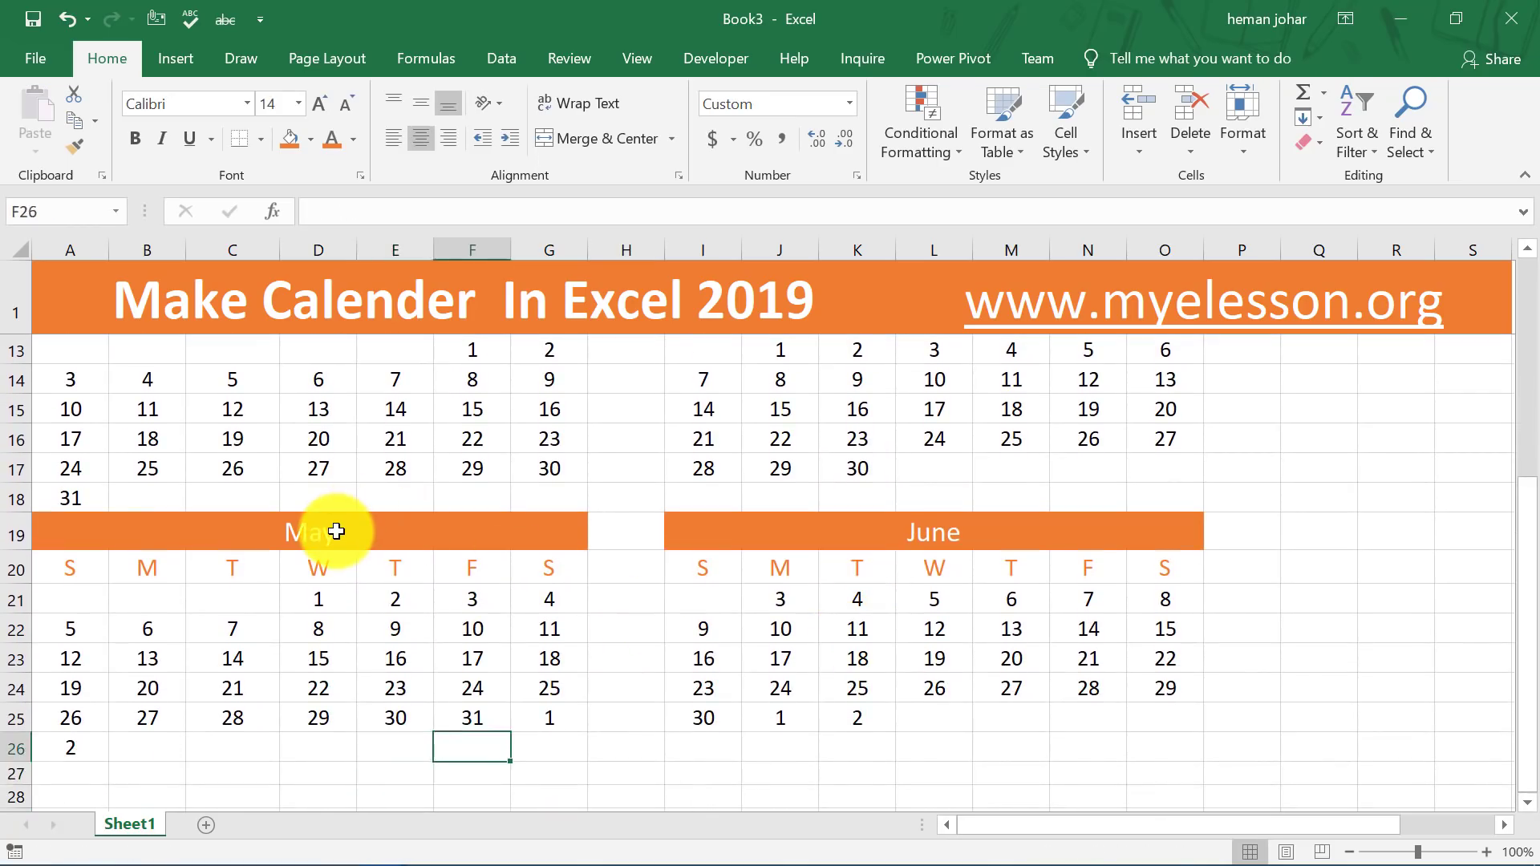
pyautogui.press('Up')
pyautogui.press('Right')
pyautogui.hotkey('shift', 'Right')
pyautogui.hotkey('shift', 'Left')
pyautogui.press('Delete')
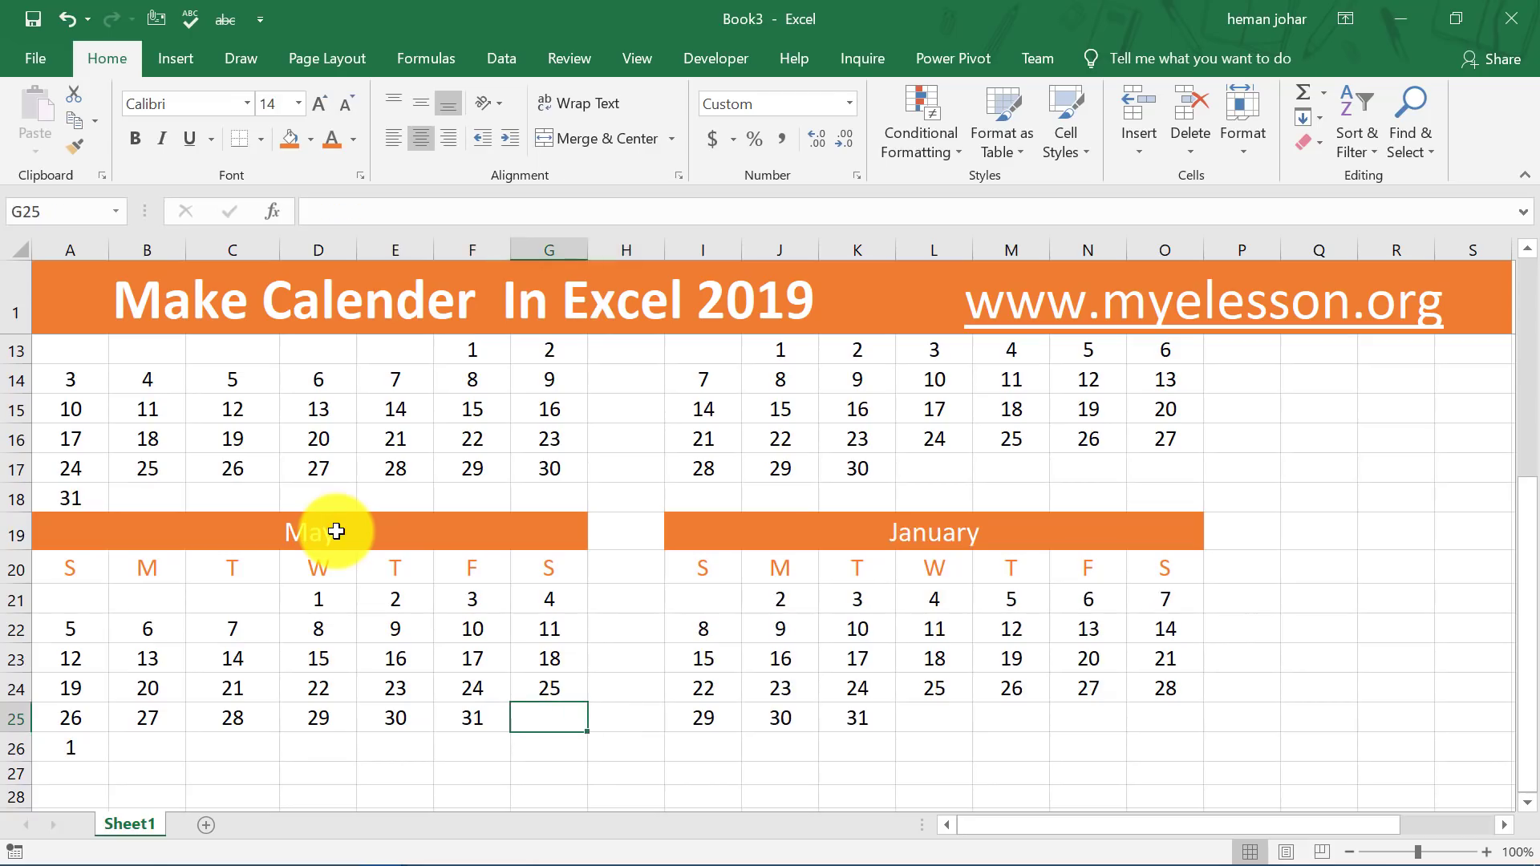
# Clear the remaining surplus day below May's last week in cell A26
pyautogui.press('Down')
pyautogui.press('Left')
pyautogui.press('Left')
pyautogui.press('Left')
pyautogui.press('Left')
pyautogui.press('Left')
pyautogui.press('Left')
pyautogui.press('Delete')
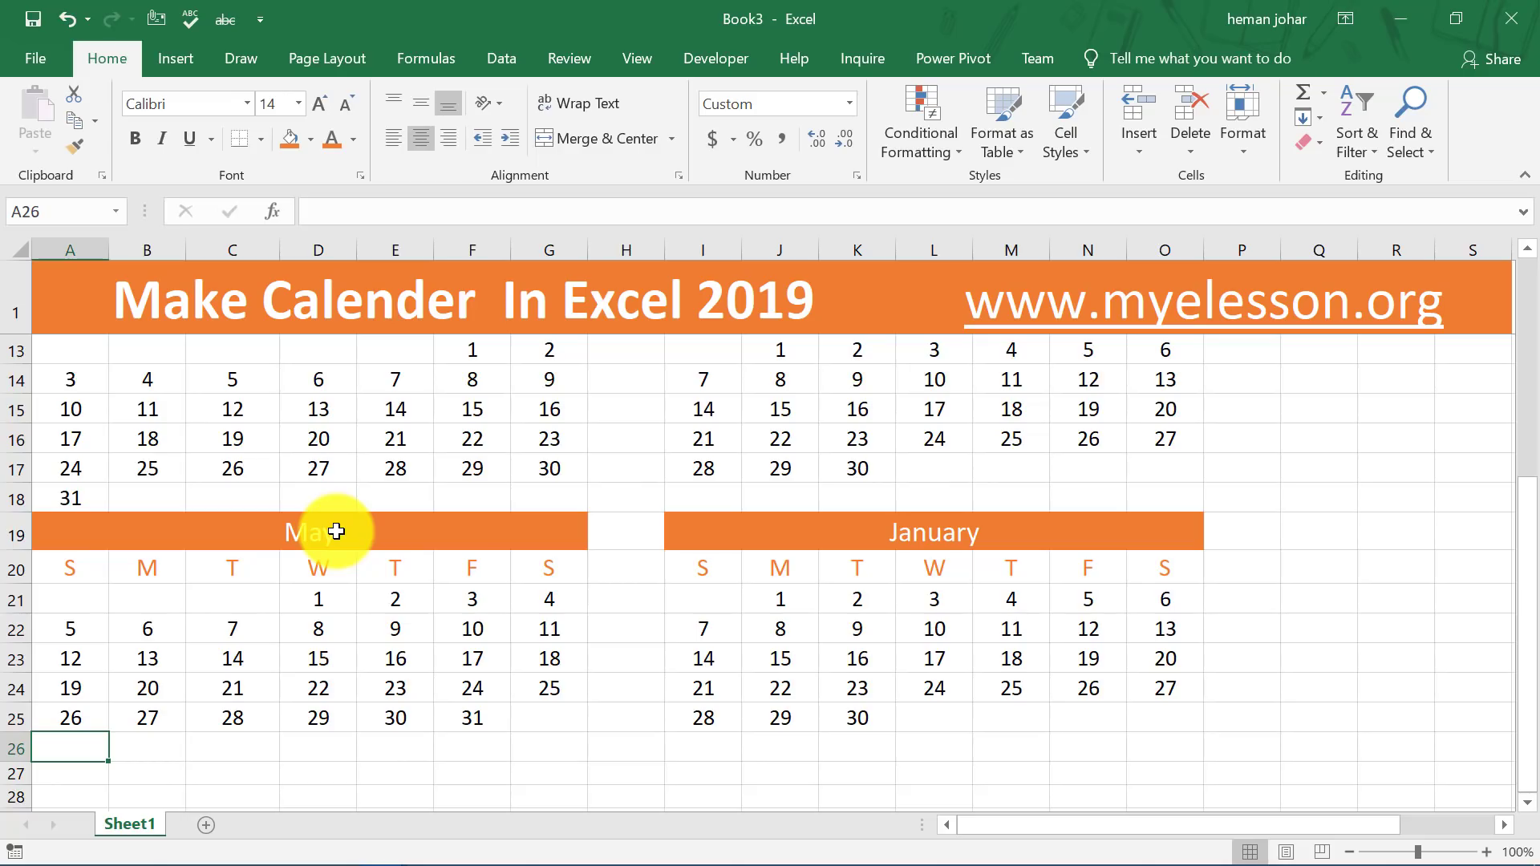
# Check the weekday on which May ends and the first-day formula in the neighbouring month block
pyautogui.press('Right')
pyautogui.press('Right')
pyautogui.press('Right')
pyautogui.press('Right')
pyautogui.press('Right')
pyautogui.press('Up')
pyautogui.press('Right')
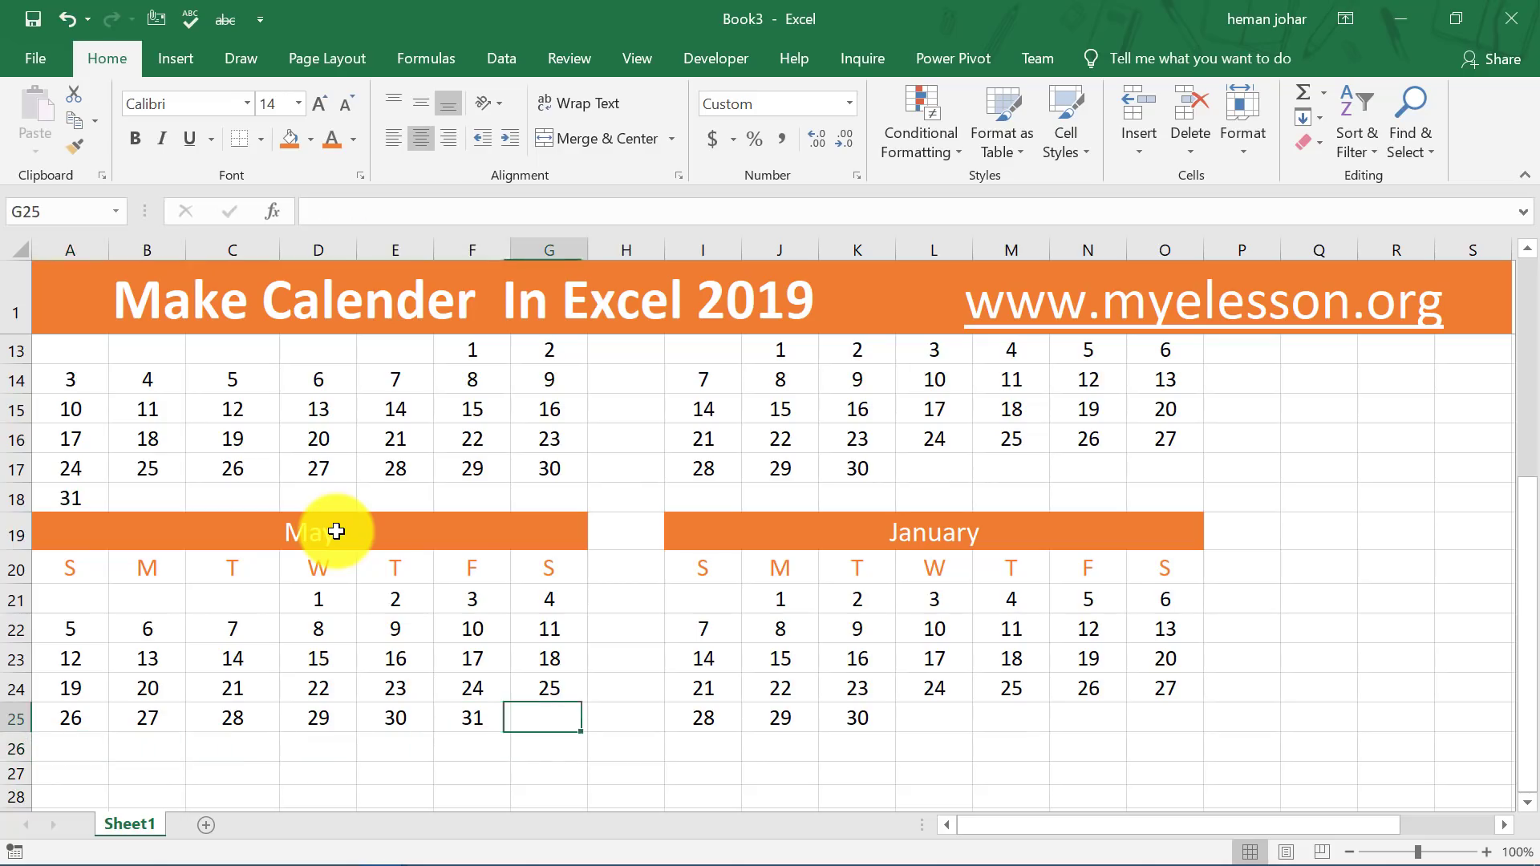
pyautogui.press('Up')
pyautogui.press('Down')
pyautogui.press('Left')
pyautogui.press('Right')
pyautogui.press('Right')
pyautogui.press('Right')
pyautogui.press('Right')
pyautogui.press('Up')
pyautogui.press('Up')
pyautogui.press('Up')
pyautogui.press('Up')
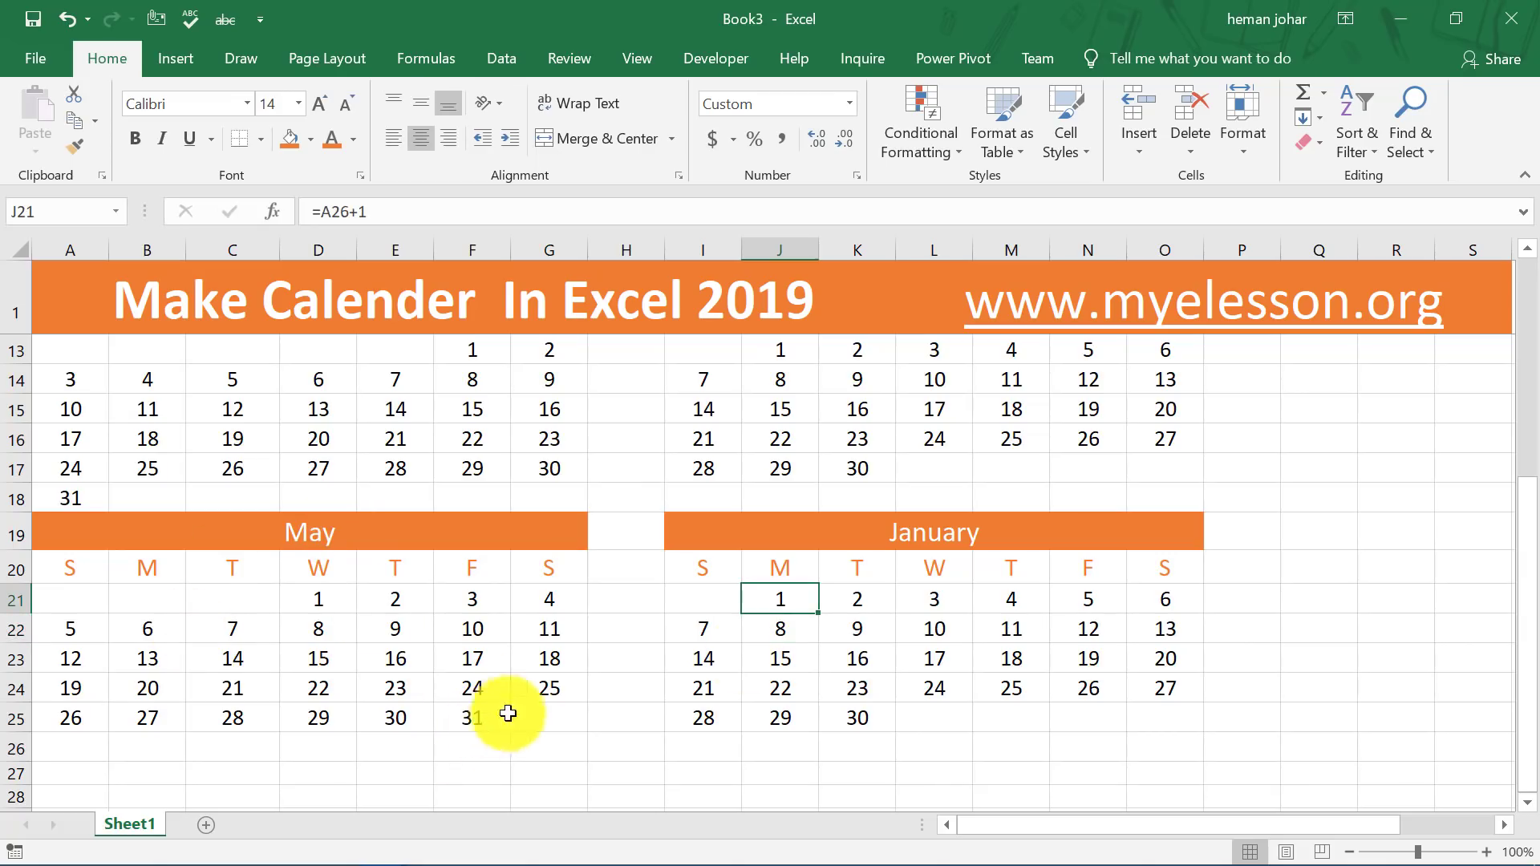
# Enter the formula =F25+1 in cell O21 to start June the day after May's last day
pyautogui.click(1168, 601)
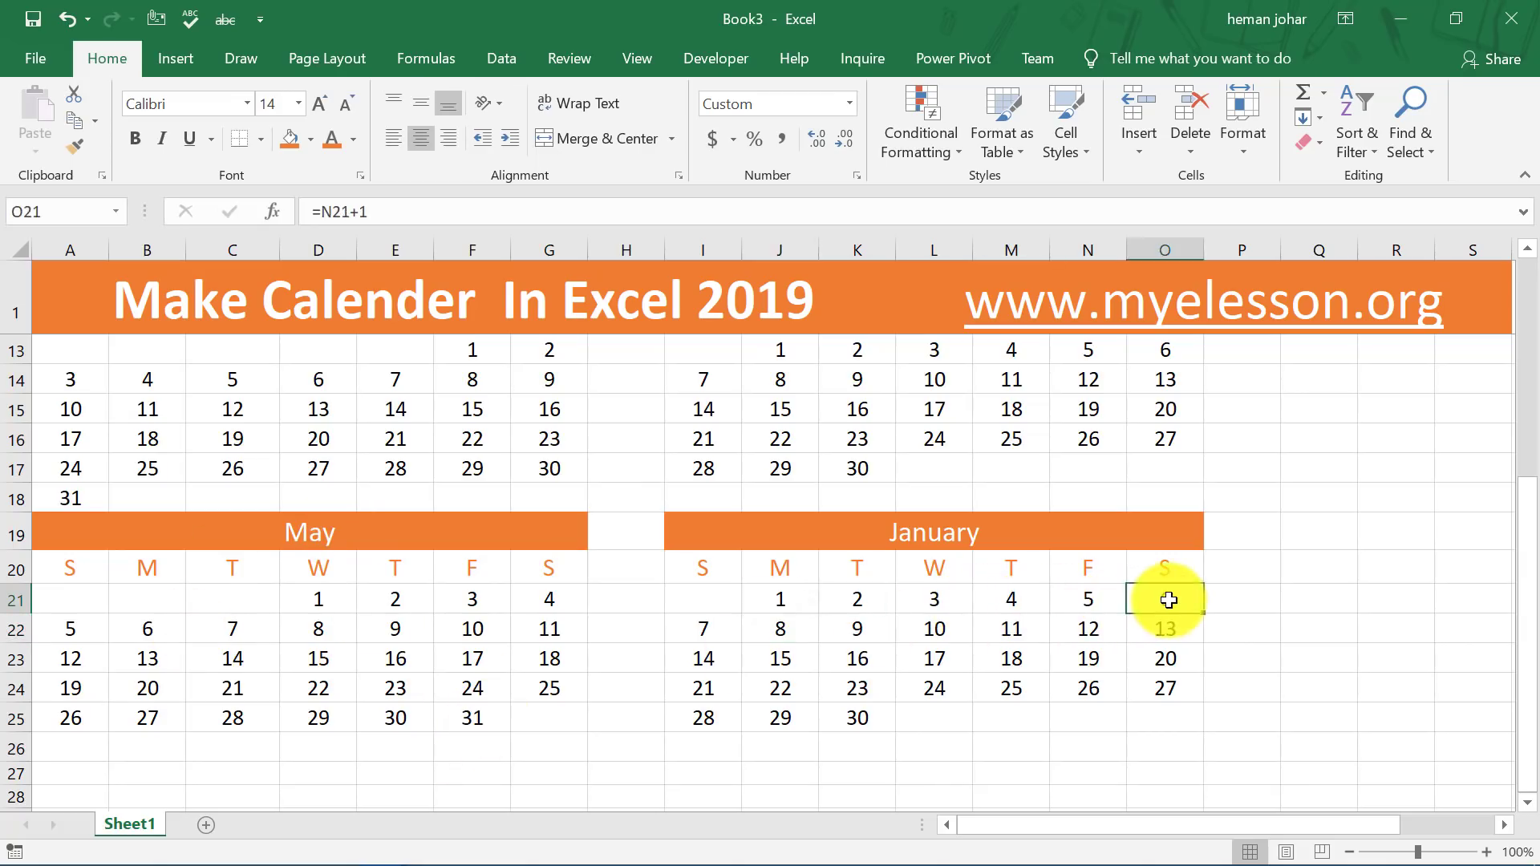
pyautogui.write('=')
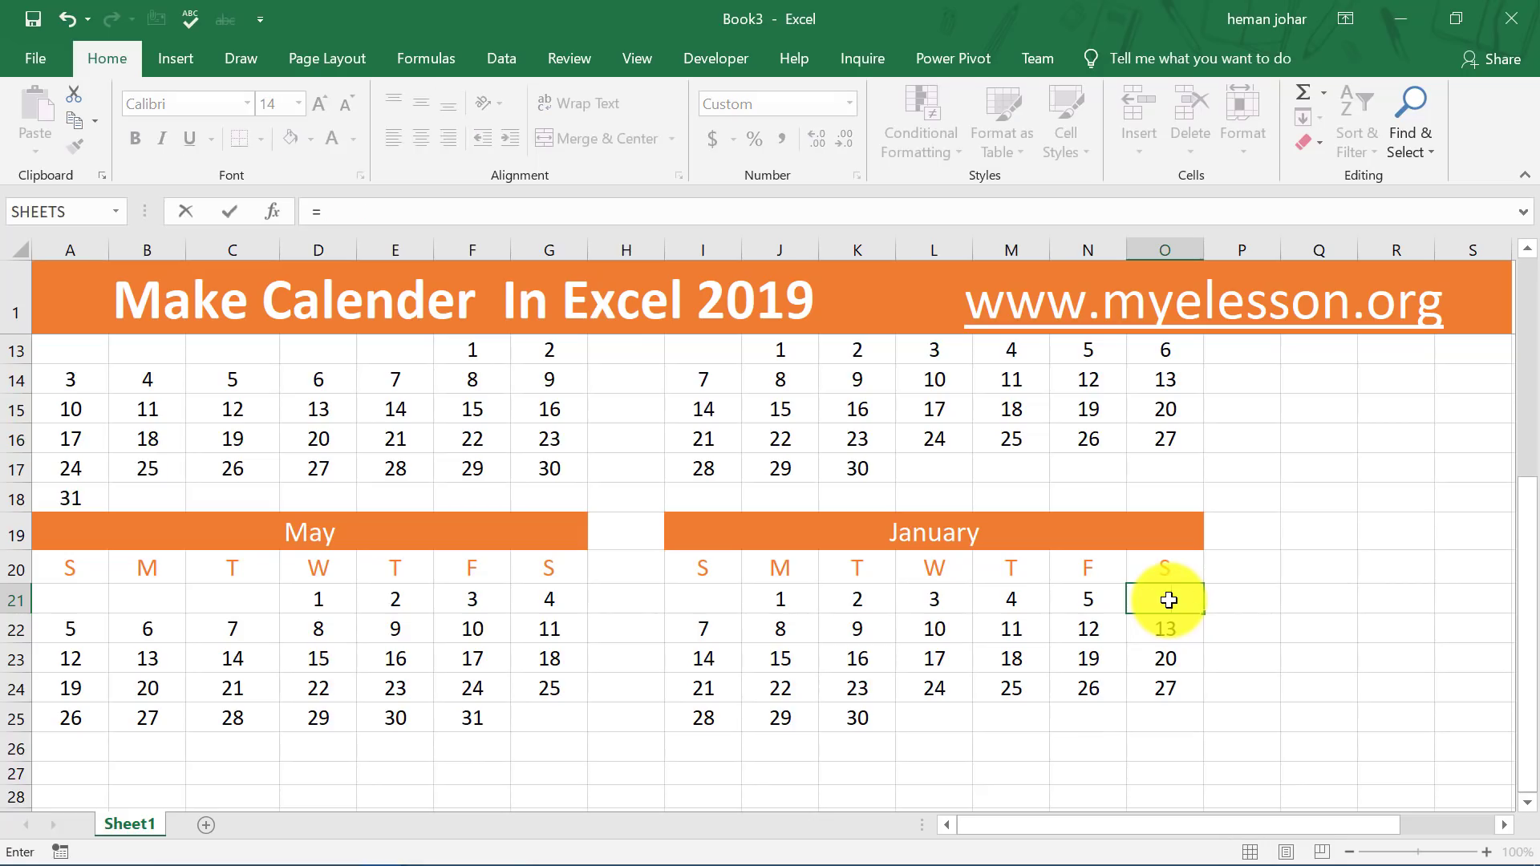
pyautogui.press('Left')
pyautogui.press('Left')
pyautogui.press('Left')
pyautogui.press('Left')
pyautogui.press('Left')
pyautogui.press('Left')
pyautogui.press('Left')
pyautogui.press('Down')
pyautogui.press('Left')
pyautogui.press('Down')
pyautogui.press('Down')
pyautogui.press('Left')
pyautogui.press('Down')
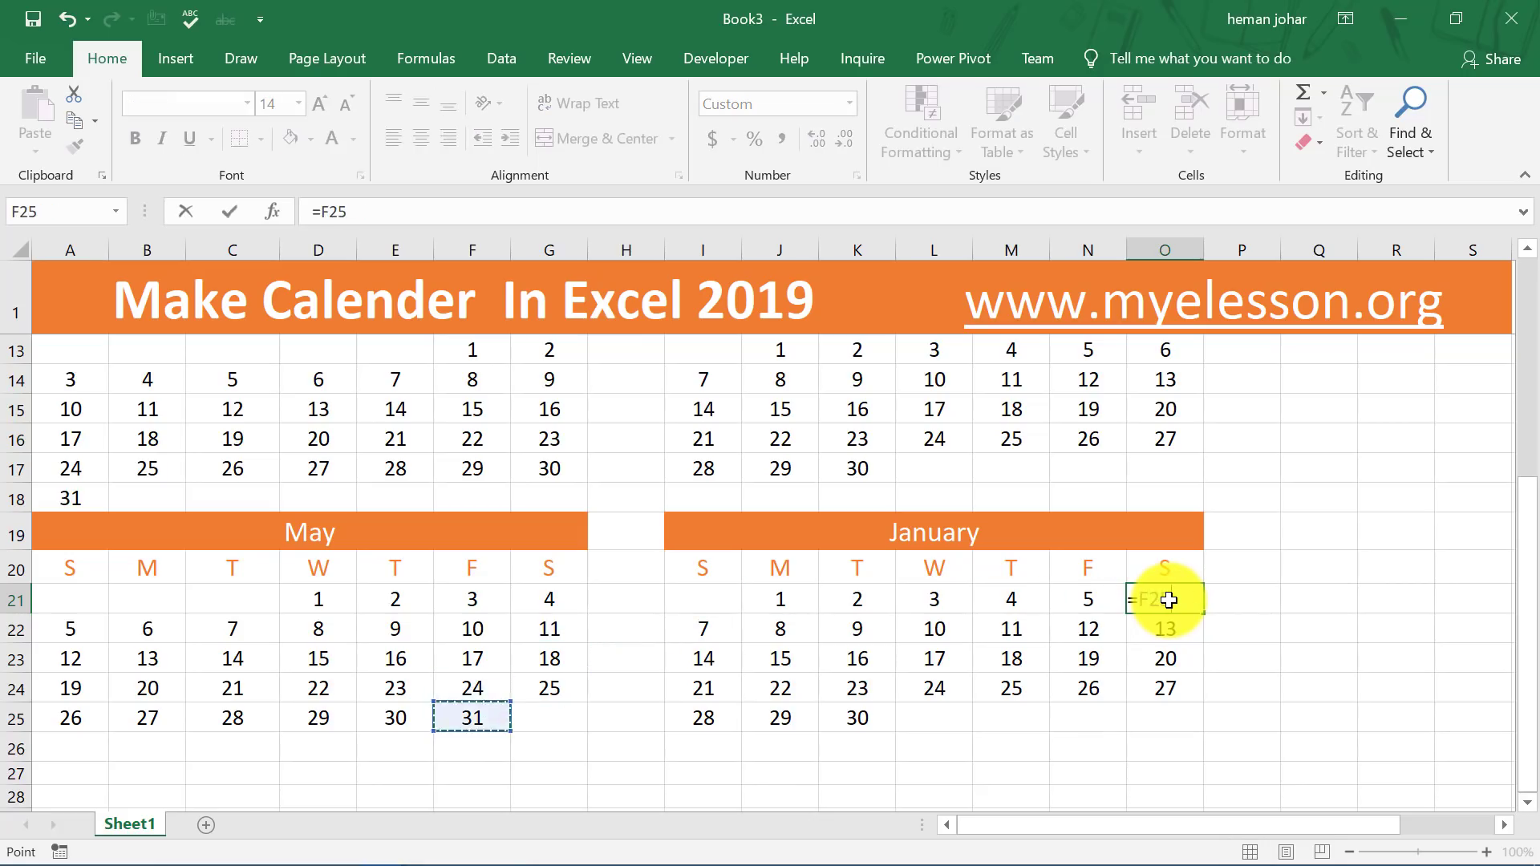
pyautogui.write('+1')
pyautogui.hotkey('ctrl', 'Return')
# Clear the leftover days before June 1 in cells J21:N21
pyautogui.press('Left')
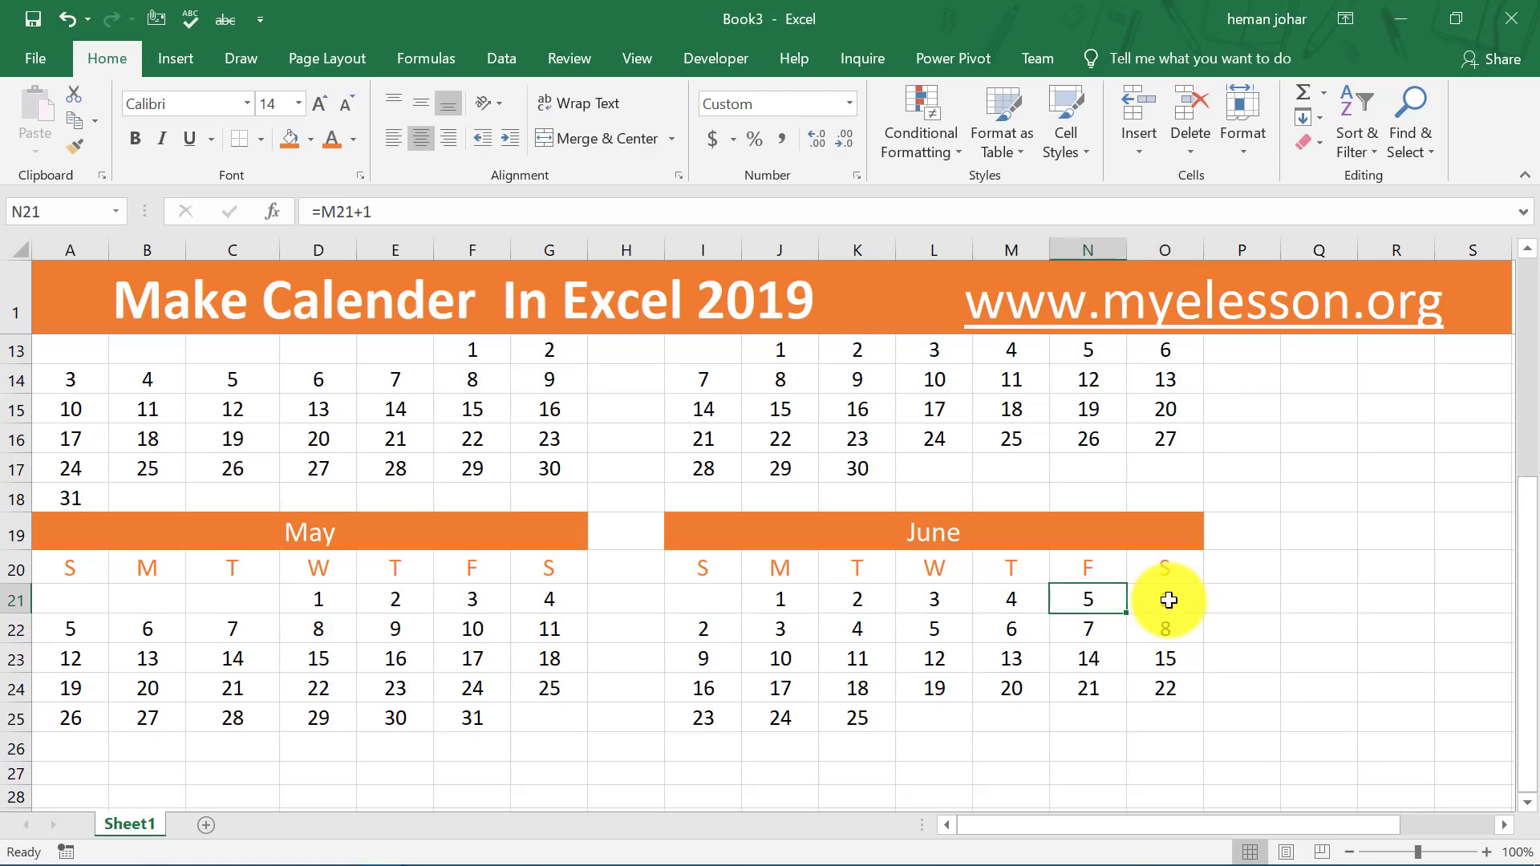
pyautogui.hotkey('shift', 'Left')
pyautogui.hotkey('shift', 'Left')
pyautogui.hotkey('shift', 'Left')
pyautogui.hotkey('shift', 'Left')
pyautogui.press('Delete')
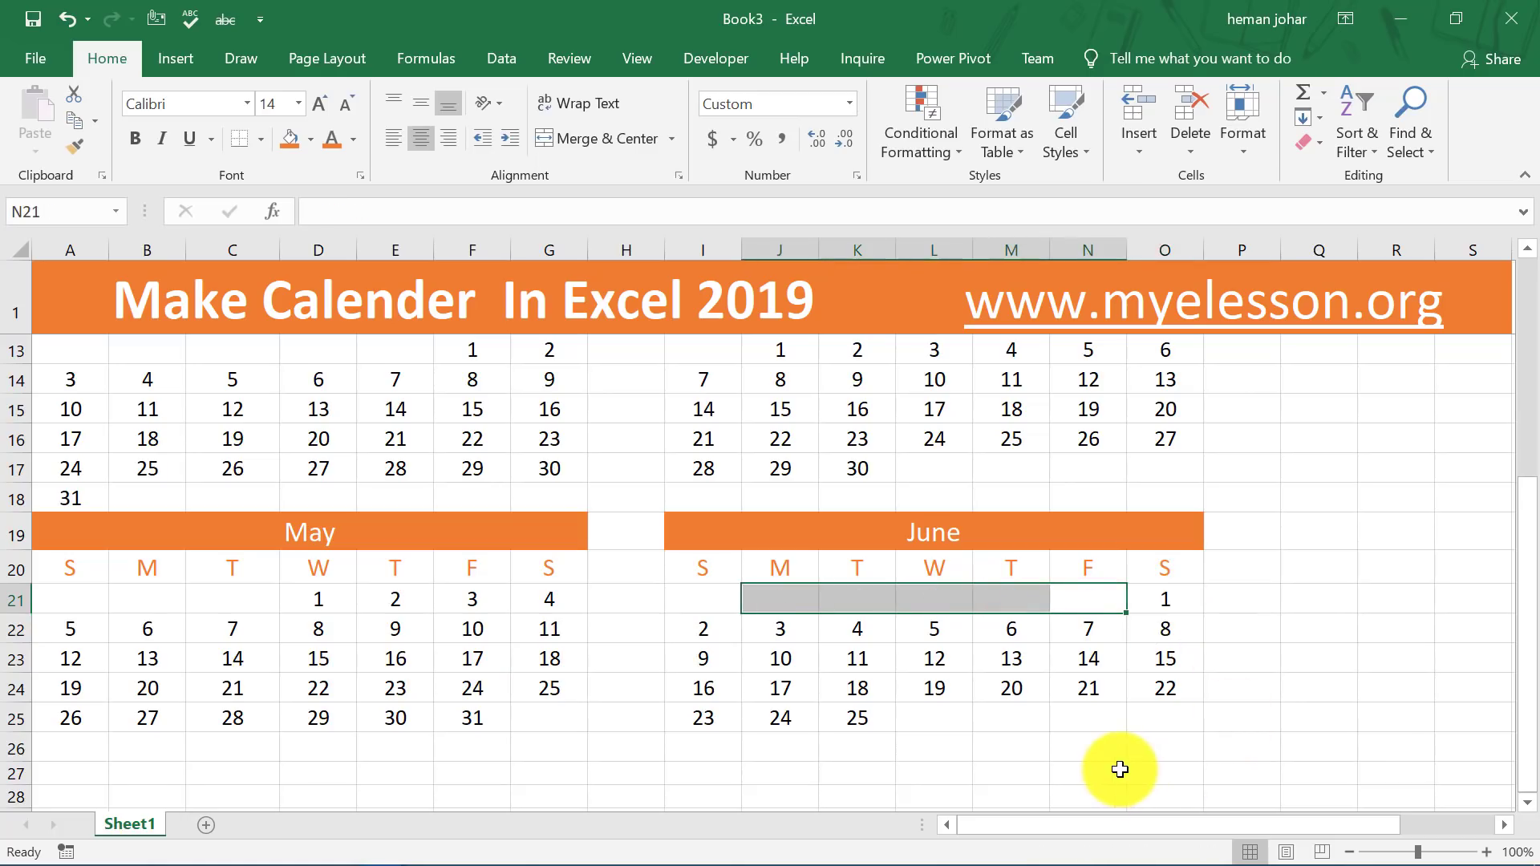
# Copy June's week in I24:O24 and paste it down through row 26 to fill the month's last weeks
pyautogui.press('Down')
pyautogui.press('Down')
pyautogui.press('Down')
pyautogui.press('Left')
pyautogui.press('Left')
pyautogui.press('Left')
pyautogui.press('Left')
pyautogui.press('Down')
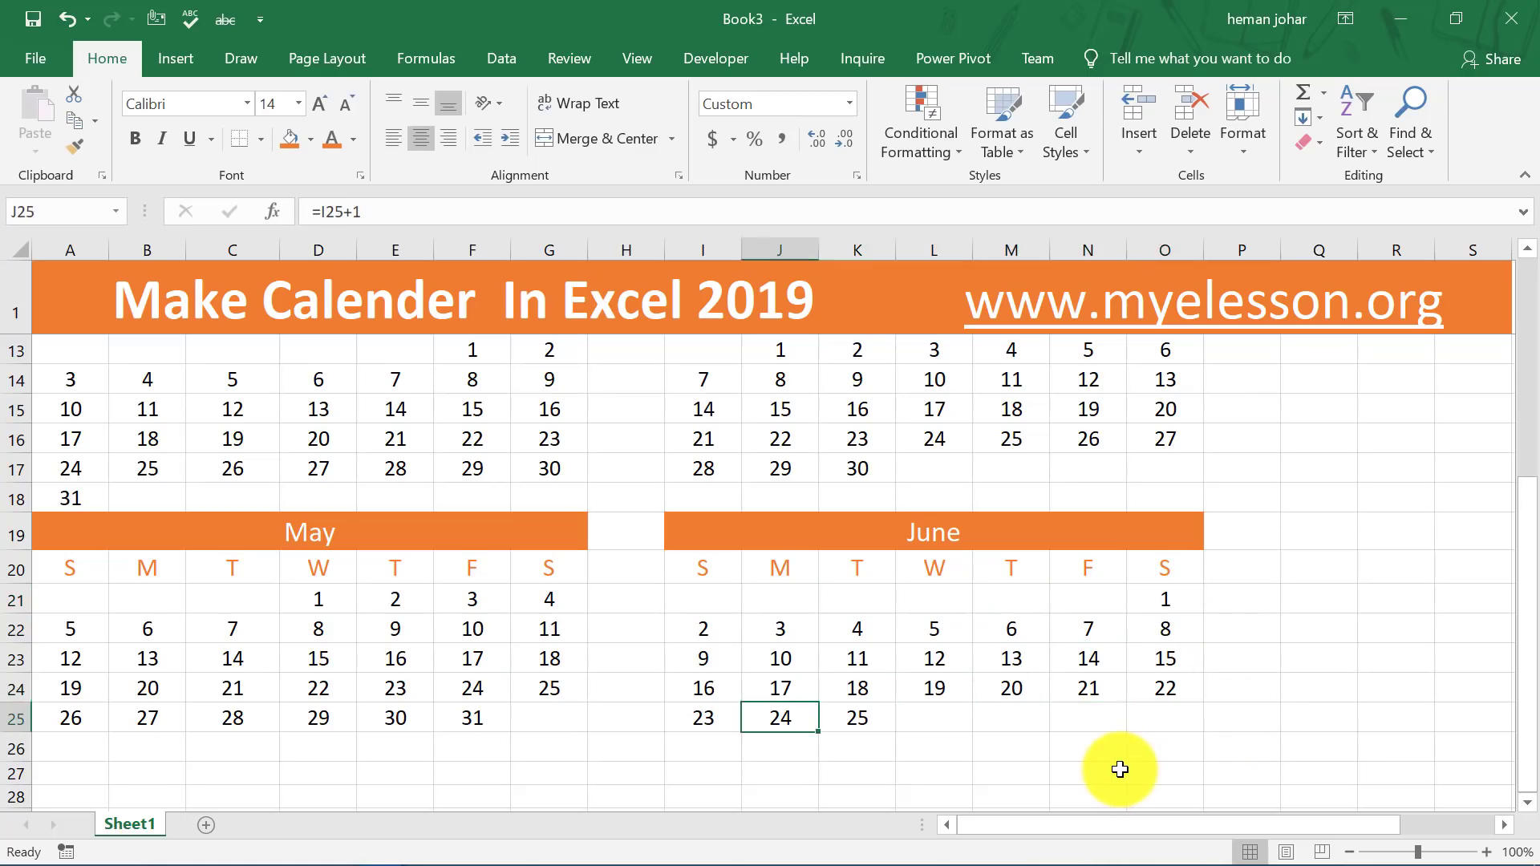
pyautogui.press('Up')
pyautogui.press('Left')
pyautogui.hotkey('shift', 'Right')
pyautogui.hotkey('shift', 'Right')
pyautogui.hotkey('shift', 'Right')
pyautogui.hotkey('shift', 'Right')
pyautogui.hotkey('shift', 'Right')
pyautogui.hotkey('shift', 'Right')
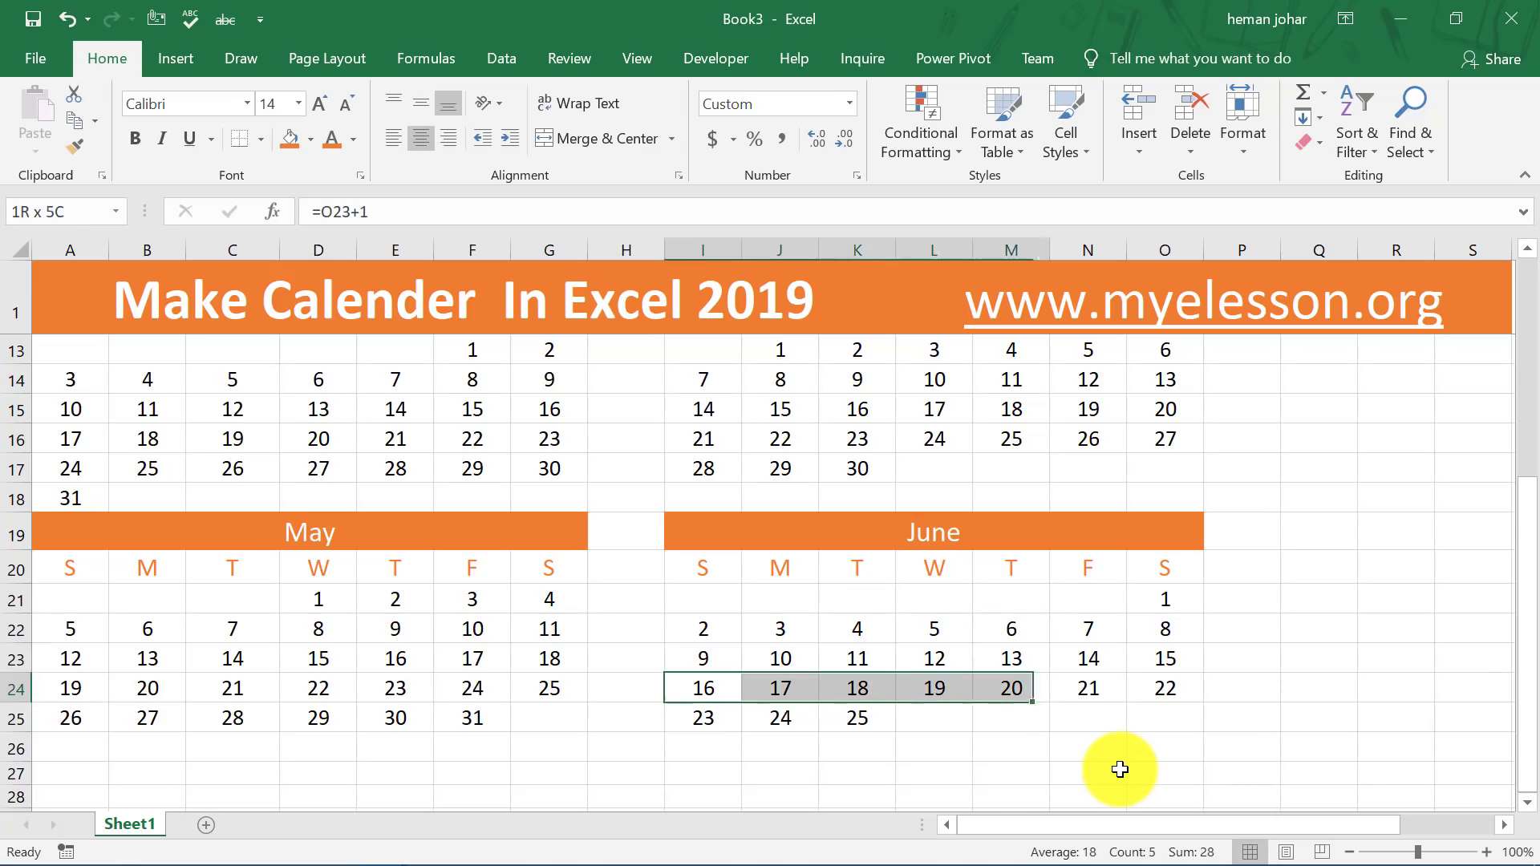
pyautogui.hotkey('ctrl', 'c')
pyautogui.hotkey('shift', 'Down')
pyautogui.hotkey('shift', 'Down')
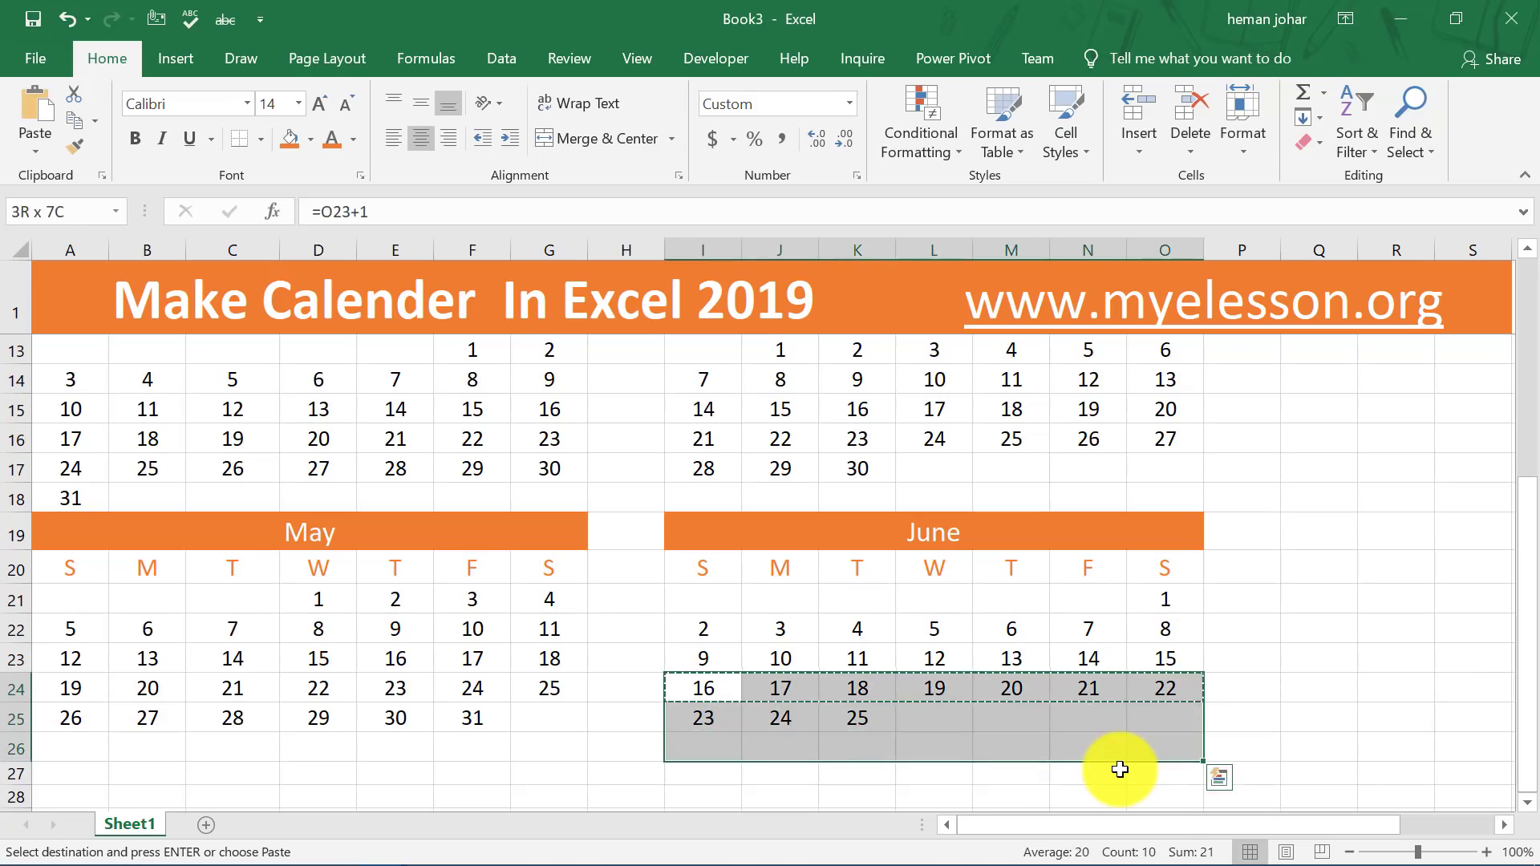
pyautogui.hotkey('ctrl', 'v')
pyautogui.press('Escape')
# Clear the surplus days after June 30 in cells J26:O26
pyautogui.press('Down')
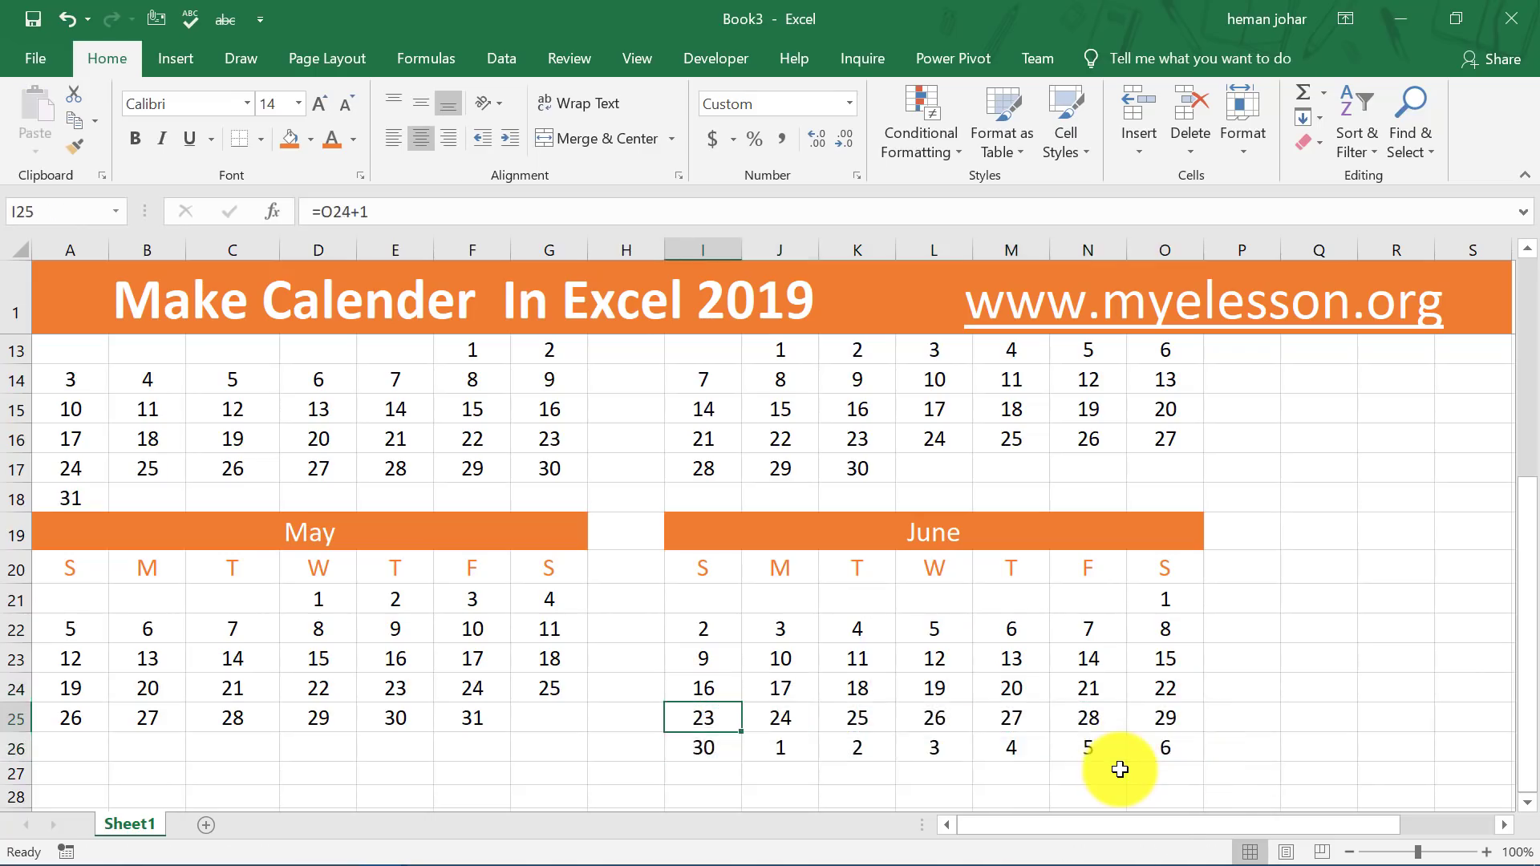
pyautogui.press('Right')
pyautogui.press('Down')
pyautogui.hotkey('shift', 'Right')
pyautogui.hotkey('shift', 'Right')
pyautogui.hotkey('shift', 'Right')
pyautogui.hotkey('shift', 'Right')
pyautogui.hotkey('shift', 'Right')
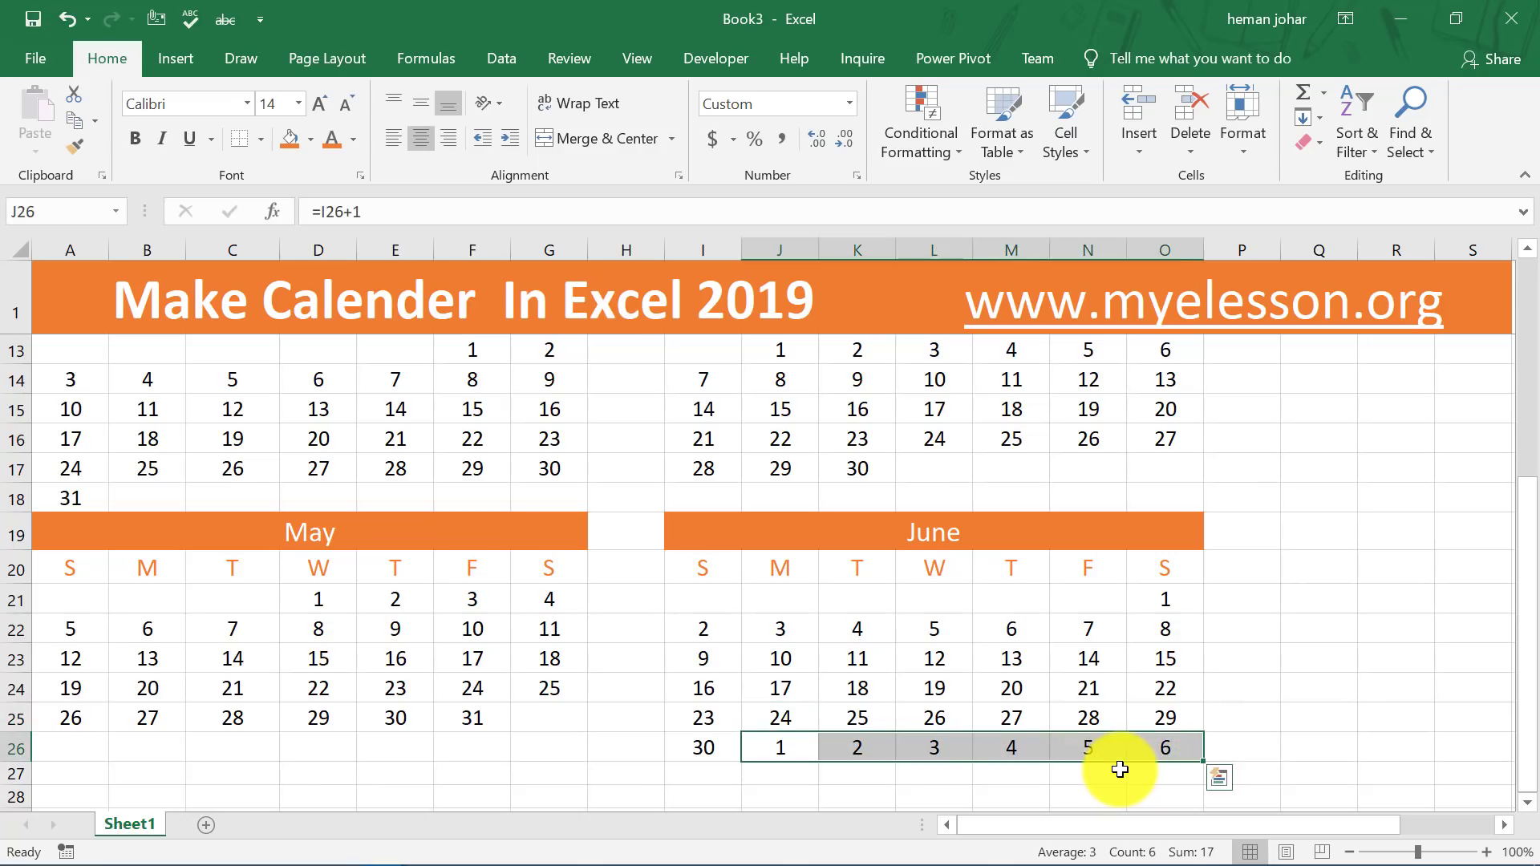
pyautogui.press('Delete')
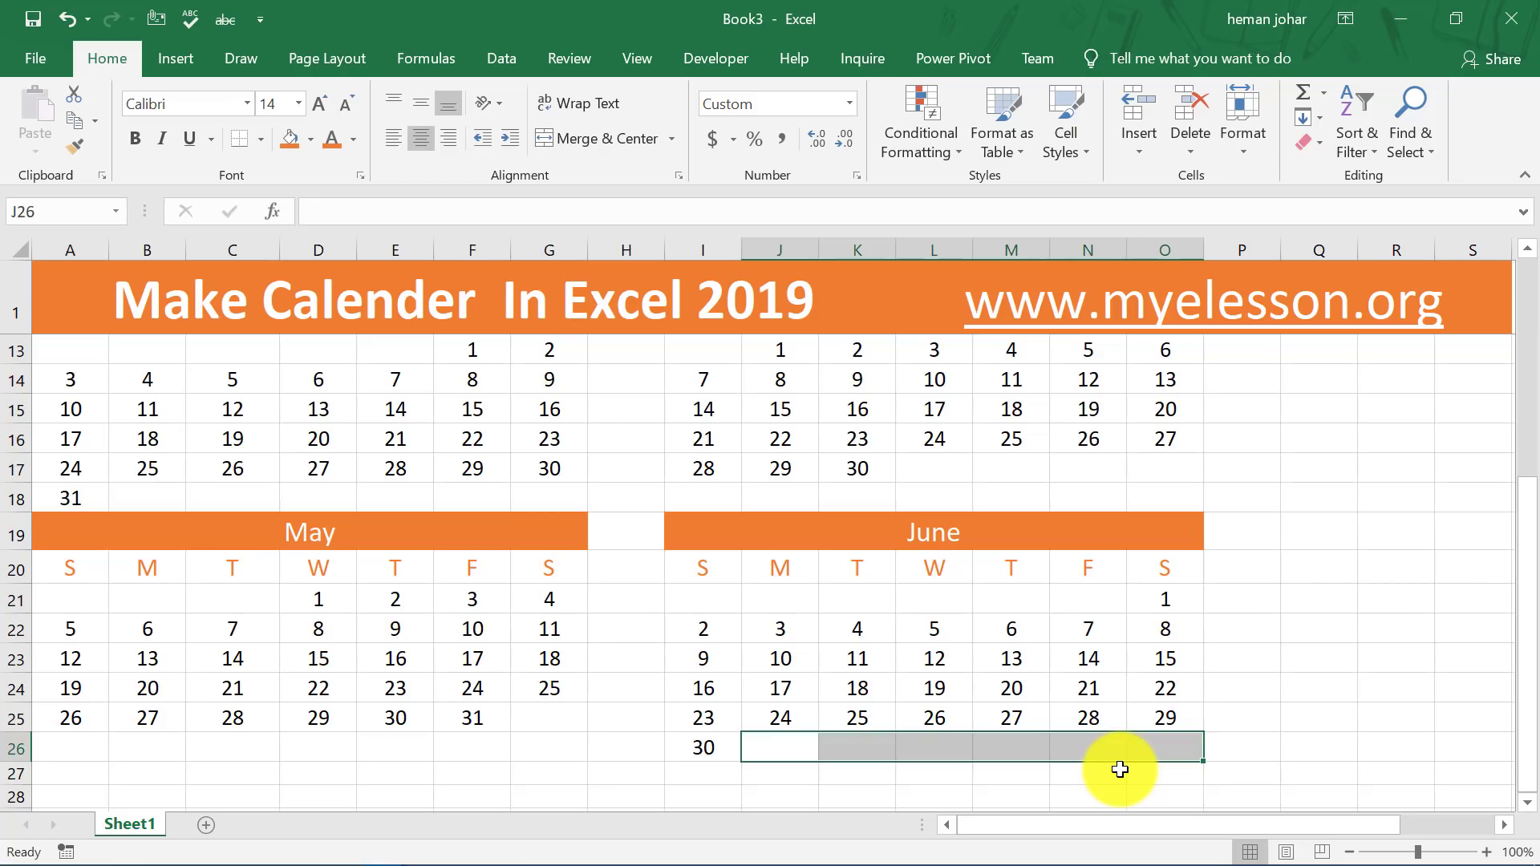
# Return to the top of the sheet, switch to the Book2 workbook and look through its finished 2019 calendar
pyautogui.press('Up')
pyautogui.hotkey('ctrl', 'Home')
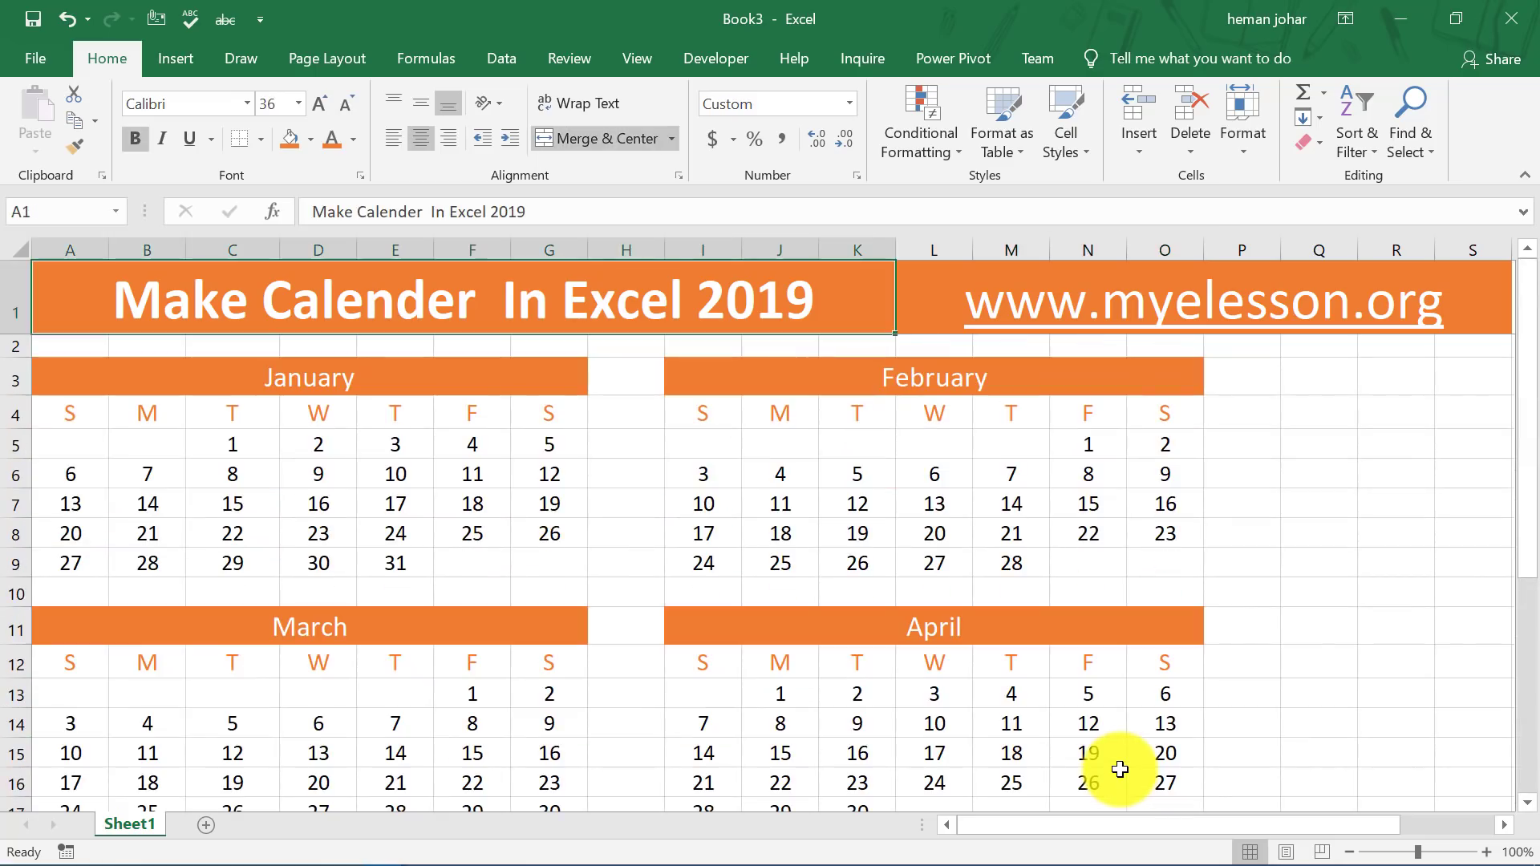
pyautogui.hotkey('ctrl', 'Tab')
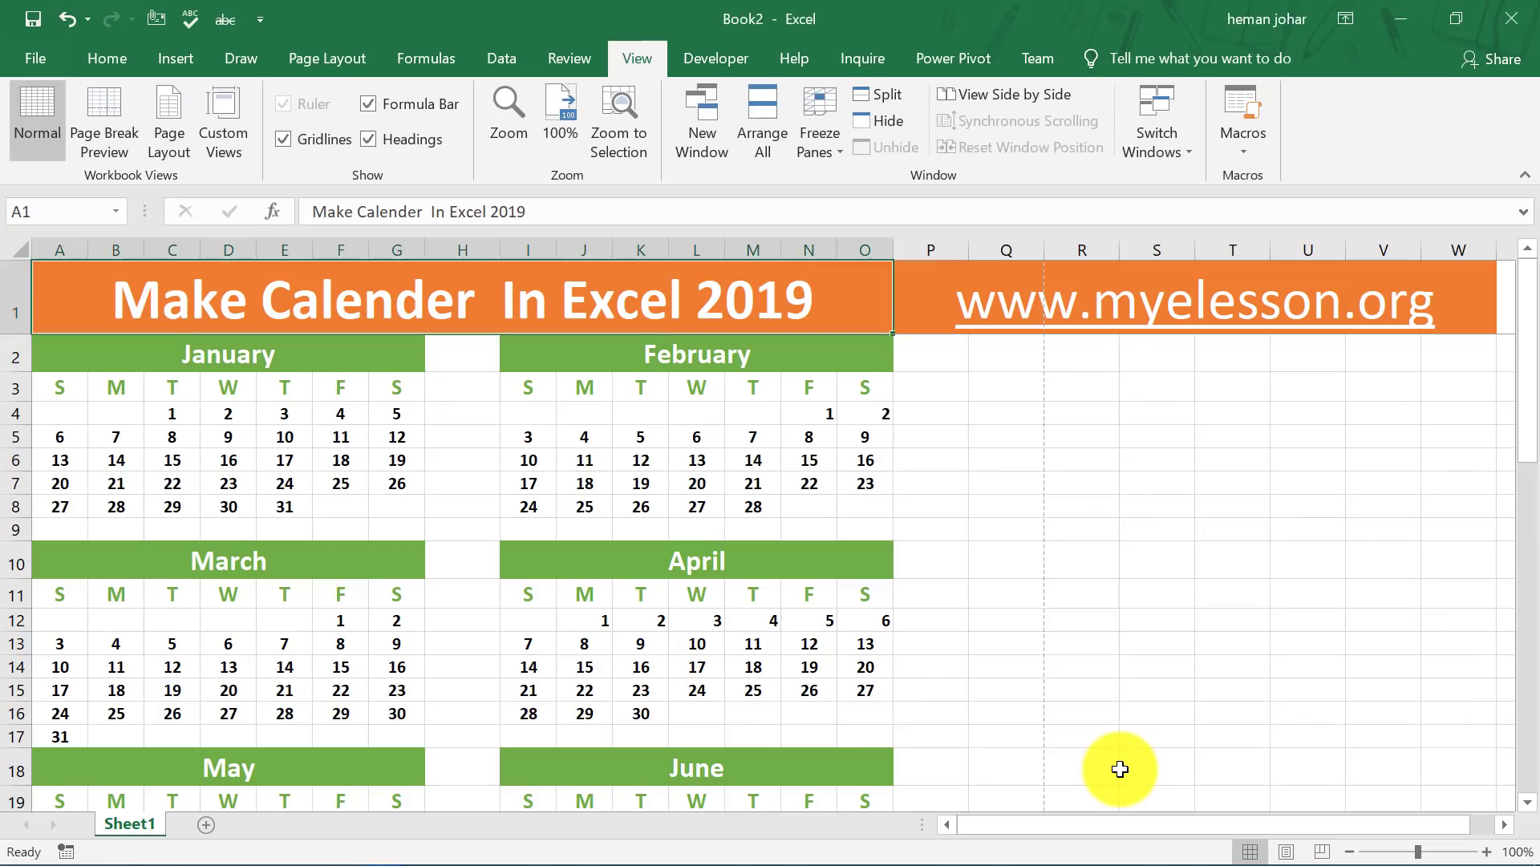
pyautogui.press('Down')
pyautogui.press('Down')
pyautogui.press('Down')
pyautogui.press('Down')
pyautogui.press('Down')
pyautogui.press('Down')
pyautogui.press('Down')
pyautogui.press('Down')
pyautogui.press('Down')
pyautogui.press('Down')
pyautogui.press('Down')
pyautogui.press('Down')
pyautogui.press('Down')
pyautogui.press('Down')
pyautogui.press('Down')
pyautogui.press('Down')
pyautogui.press('Down')
pyautogui.press('Down')
pyautogui.press('Down')
pyautogui.press('Down')
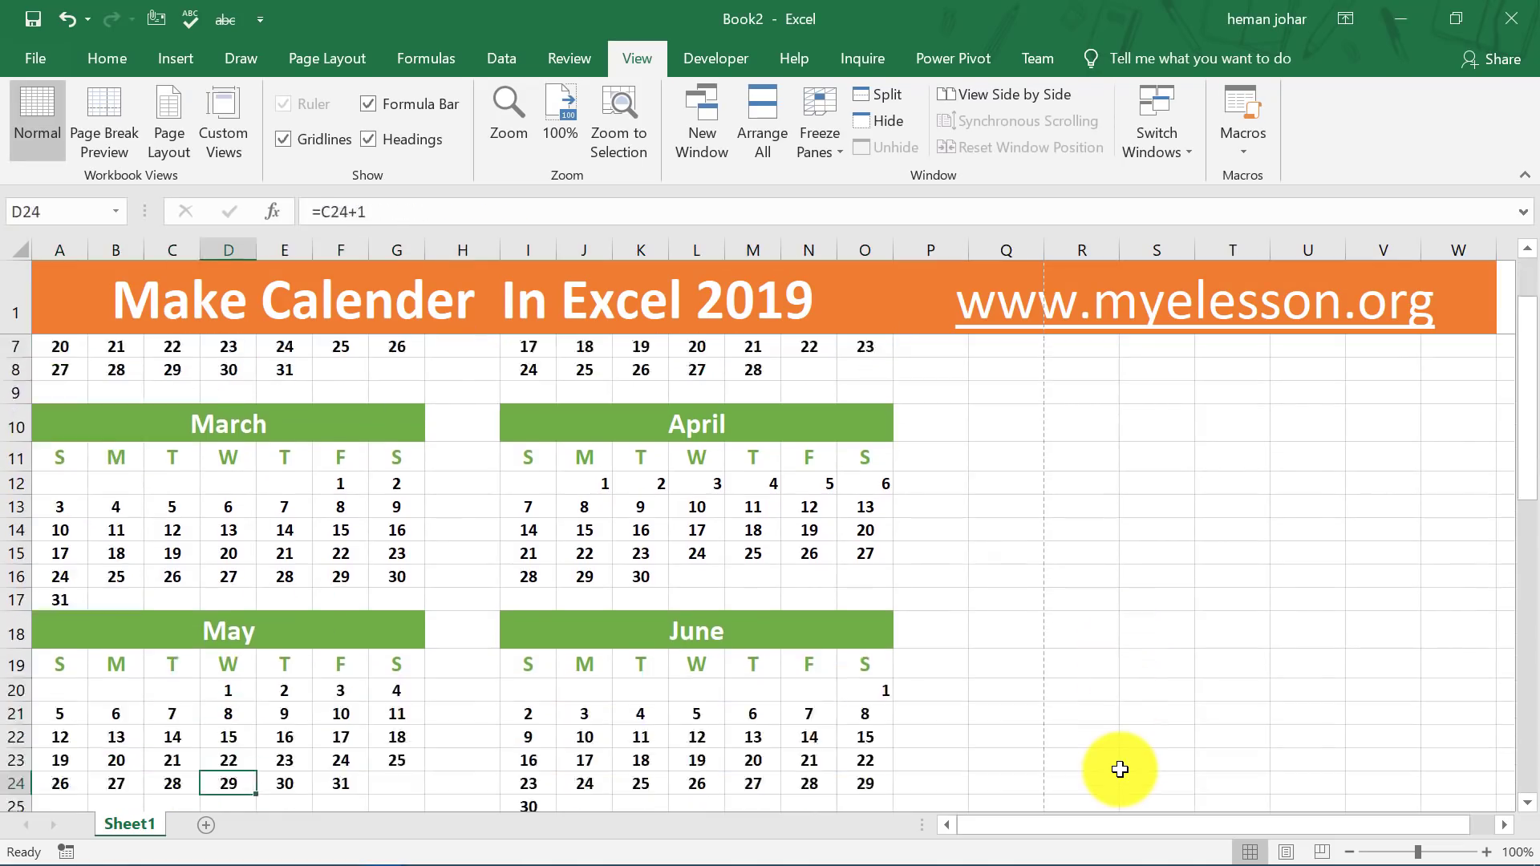
pyautogui.press('Up')
pyautogui.press('Up')
pyautogui.press('Up')
pyautogui.press('Up')
pyautogui.press('Up')
pyautogui.press('Up')
pyautogui.press('Up')
pyautogui.press('Up')
pyautogui.press('Up')
pyautogui.press('Up')
pyautogui.press('Up')
pyautogui.press('Up')
pyautogui.press('Up')
pyautogui.press('Up')
pyautogui.press('Up')
pyautogui.press('Up')
pyautogui.press('Up')
pyautogui.press('Up')
pyautogui.press('Up')
pyautogui.press('Up')
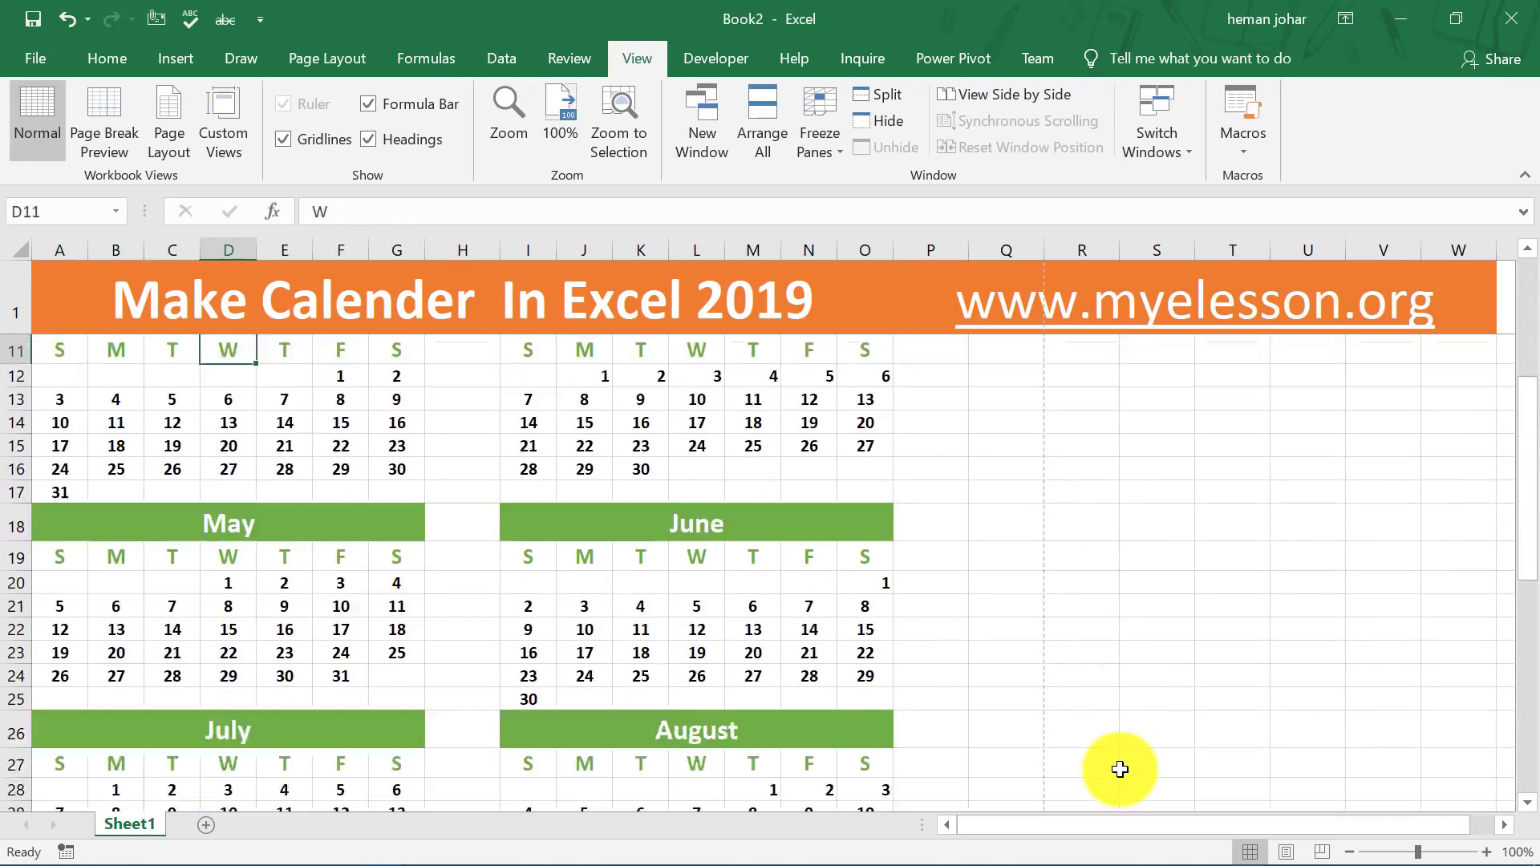
pyautogui.press('Down')
pyautogui.press('Down')
pyautogui.press('Right')
pyautogui.press('Right')
pyautogui.press('Right')
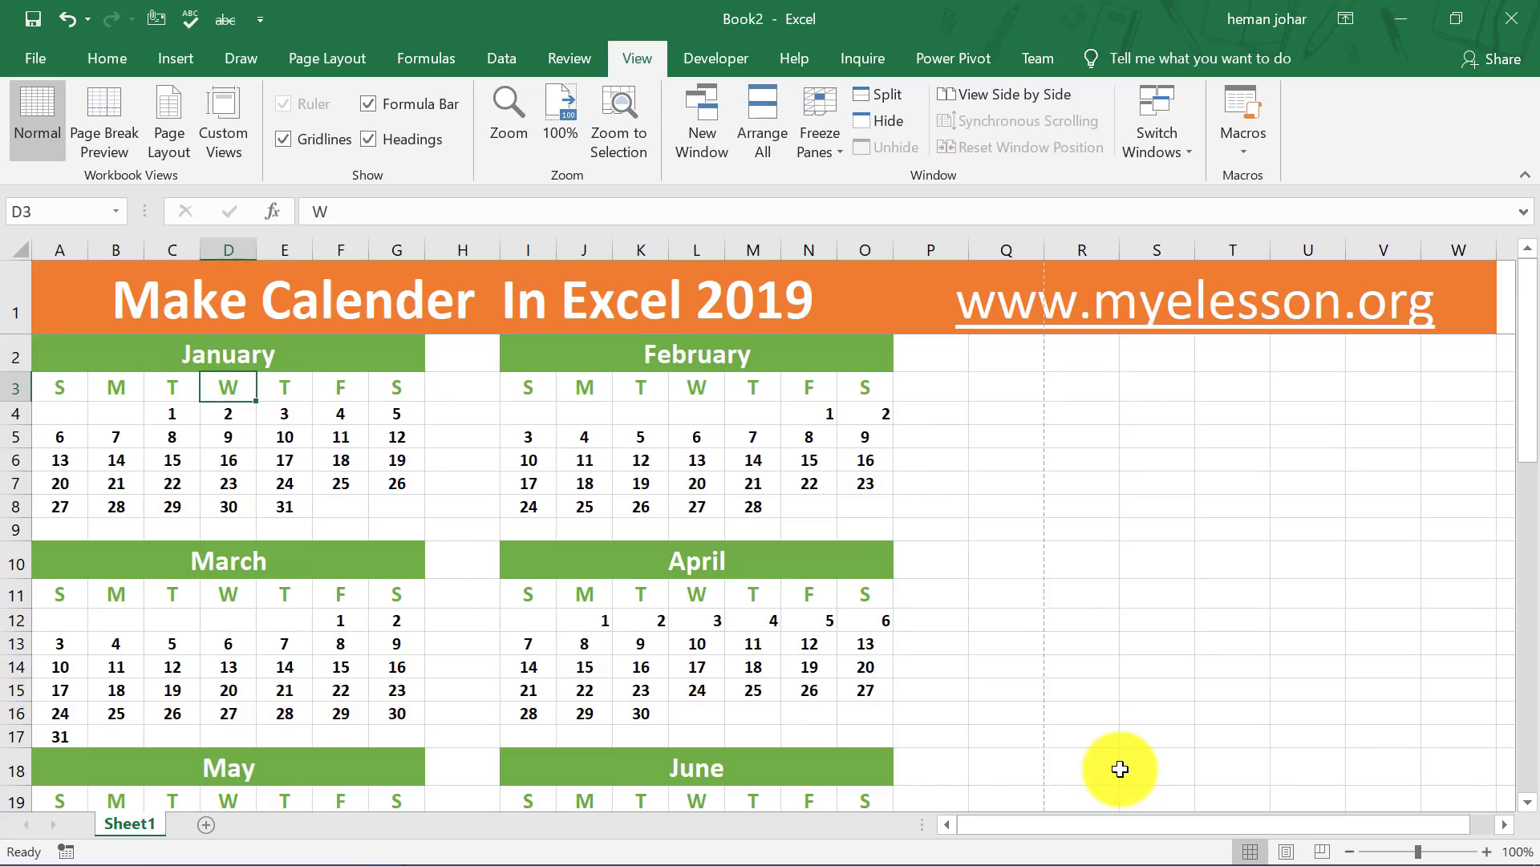